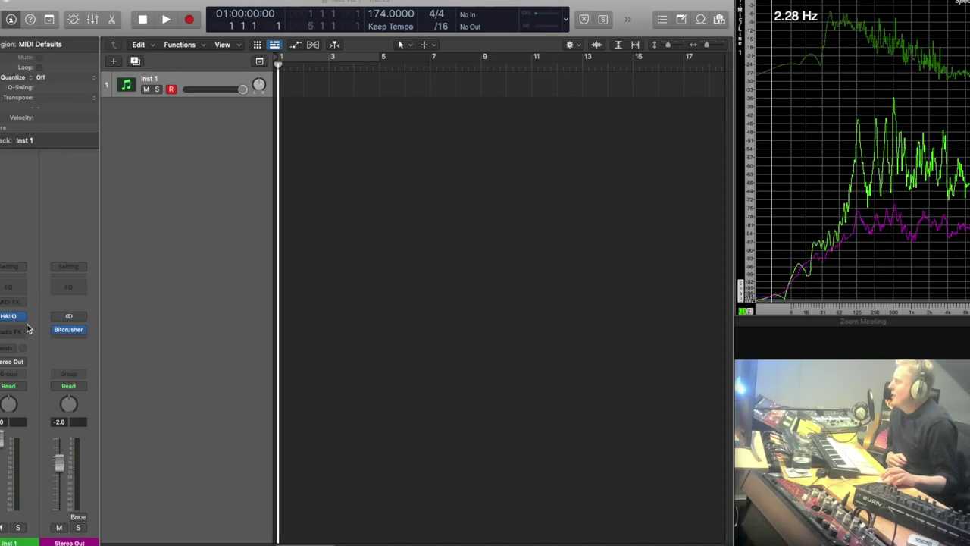
# Step: Open the HALO instrument on the Inst 1 track, view its filter LFO settings, and return to the preset browser
pyautogui.click(10, 316)
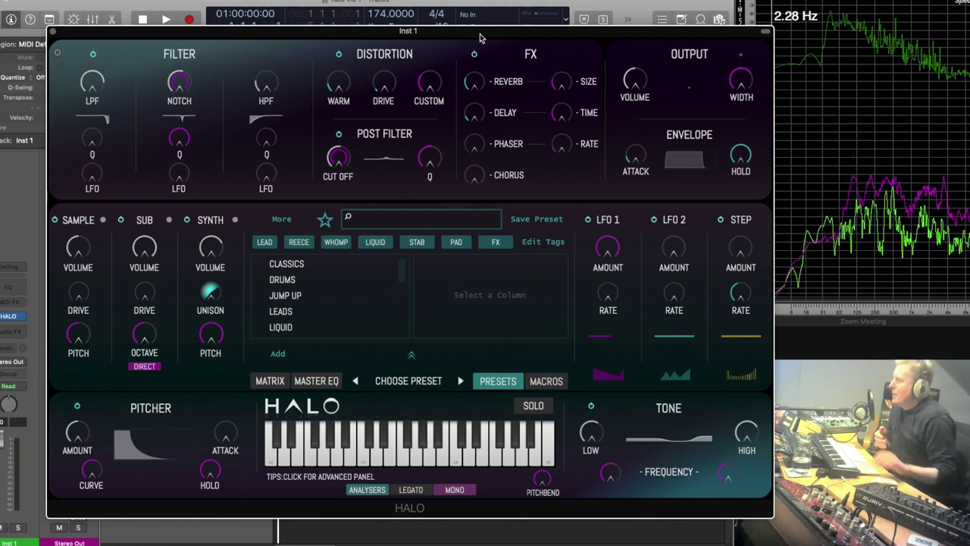
pyautogui.click(186, 60)
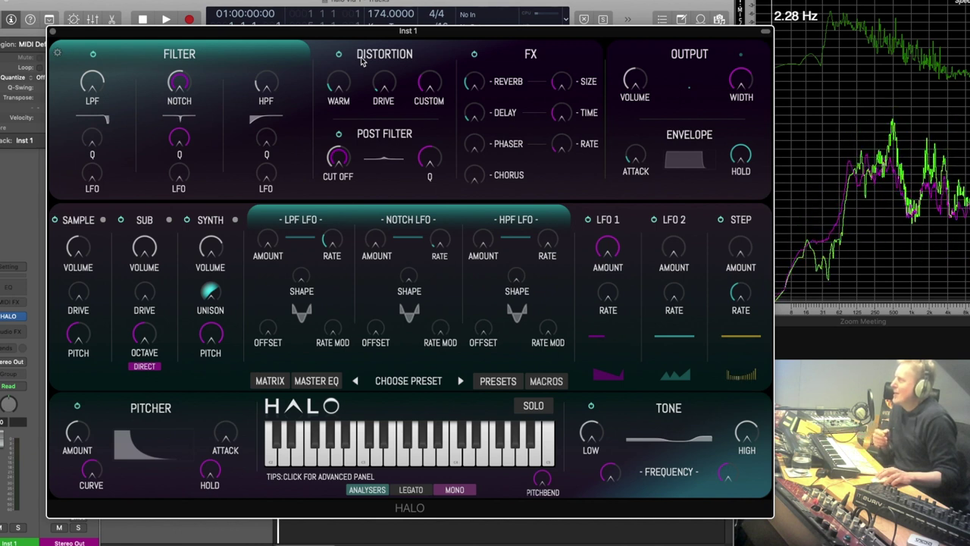
pyautogui.click(416, 382)
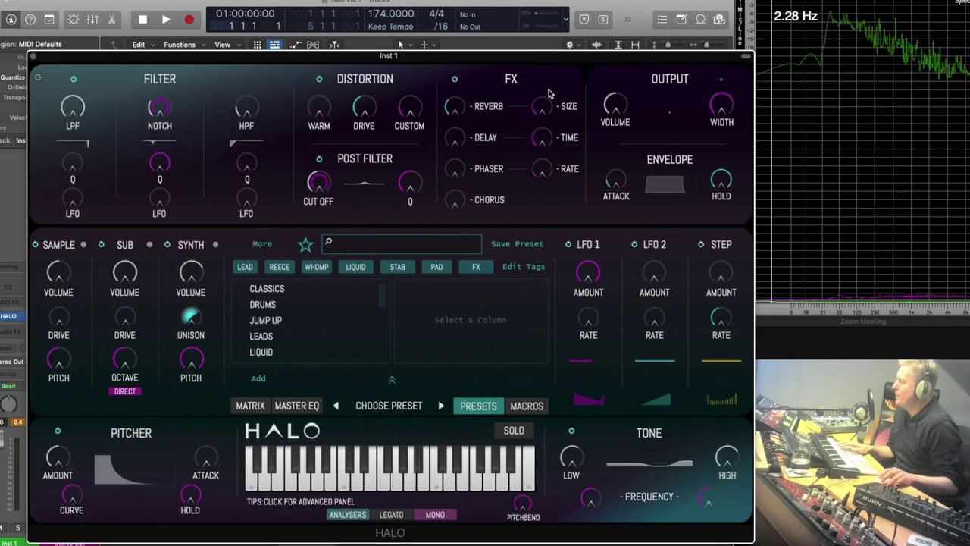
# Step: Adjust the filter section's LPF, notch and HPF cutoffs, and try the LPF's resonance and LFO before resetting both to zero
pyautogui.click(207, 86)
pyautogui.moveTo(72, 106); pyautogui.dragTo(72, 167)
pyautogui.moveTo(159, 106); pyautogui.dragTo(178, 174)
pyautogui.moveTo(247, 113); pyautogui.dragTo(265, 137)
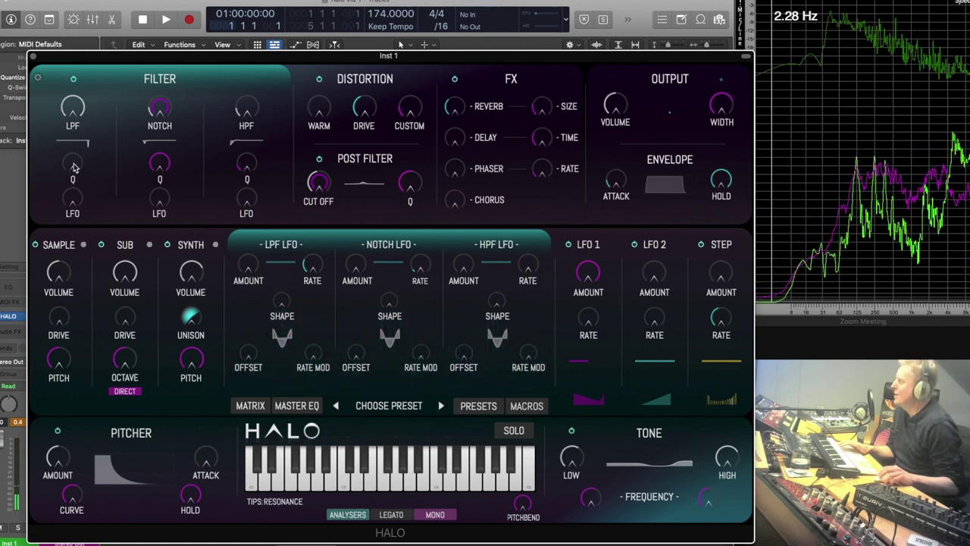
pyautogui.moveTo(73, 167); pyautogui.dragTo(96, 69)
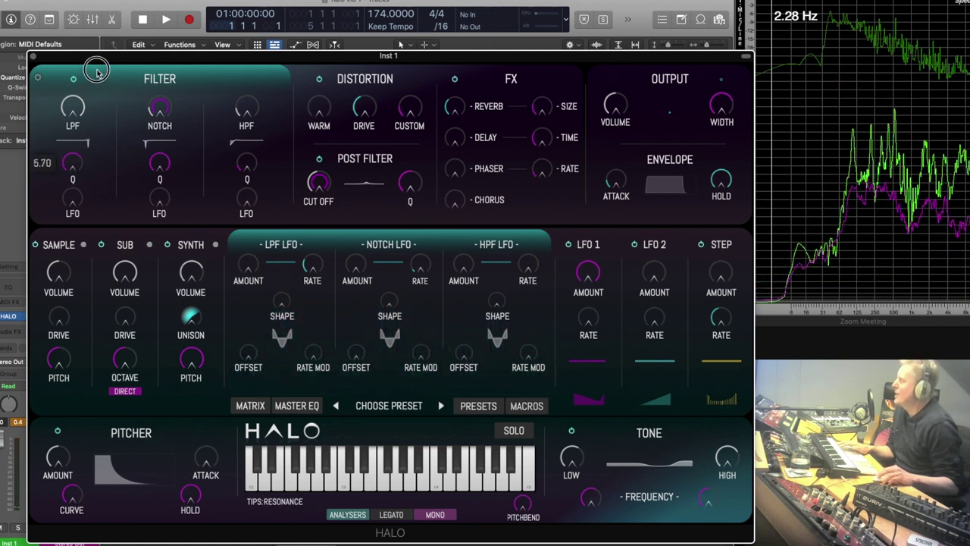
pyautogui.moveTo(76, 142); pyautogui.dragTo(97, 203)
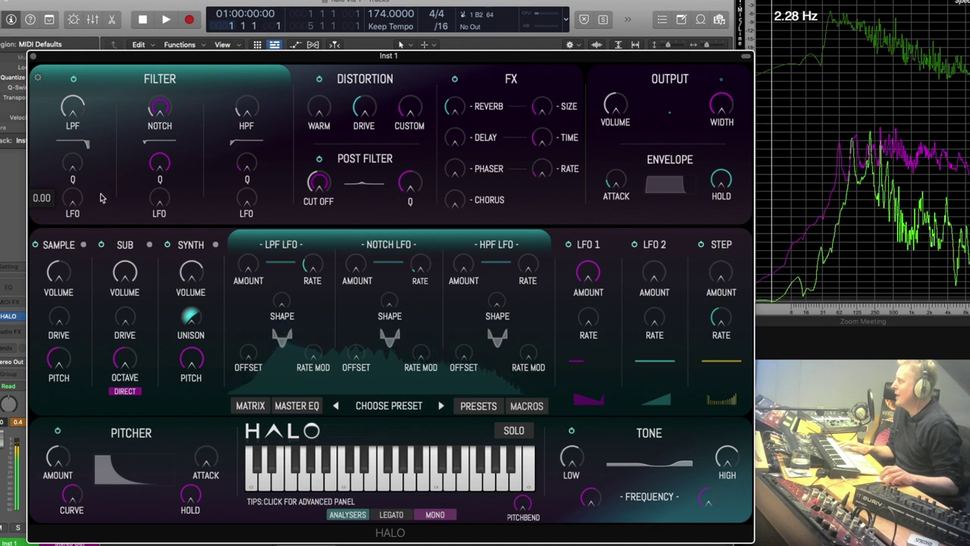
# Step: Turn the Warm and Drive distortion to zero, and sweep the post filter cutoff, trying the Phase type before choosing Peak
pyautogui.click(323, 112)
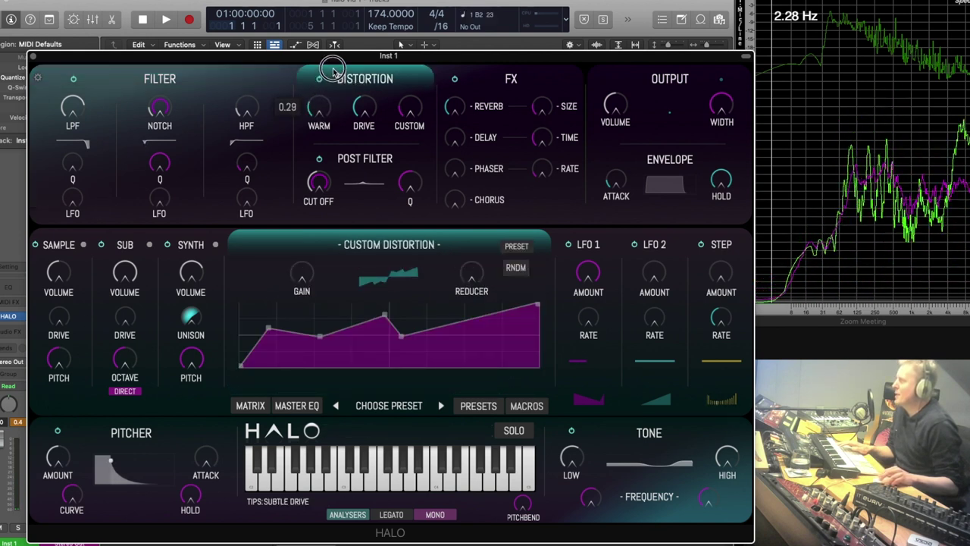
pyautogui.moveTo(319, 108); pyautogui.dragTo(383, 210)
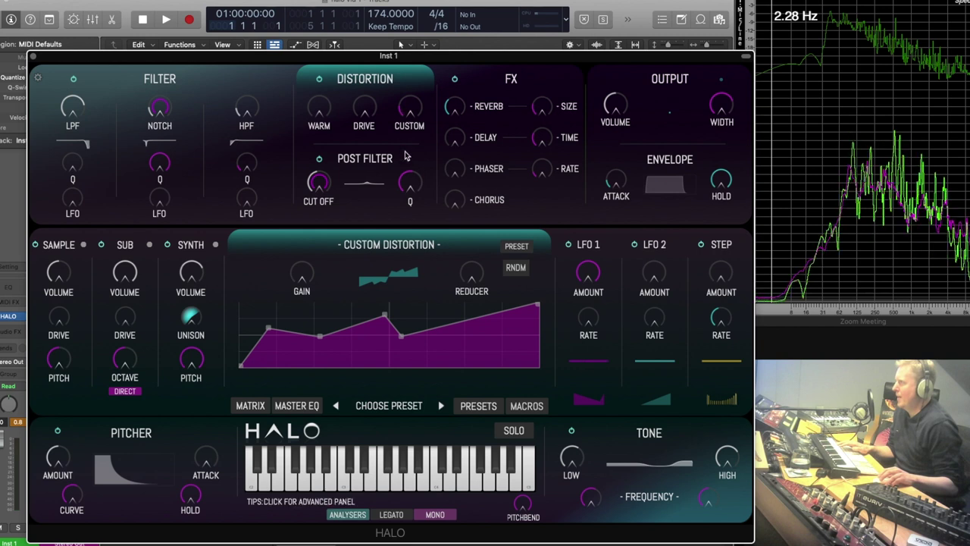
pyautogui.click(371, 168)
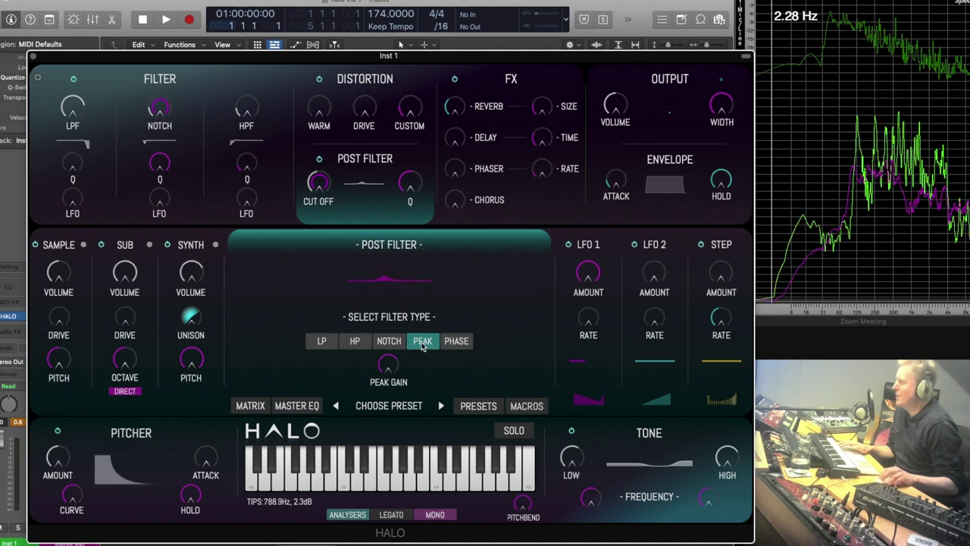
pyautogui.moveTo(318, 182); pyautogui.dragTo(321, 231)
pyautogui.click(456, 340)
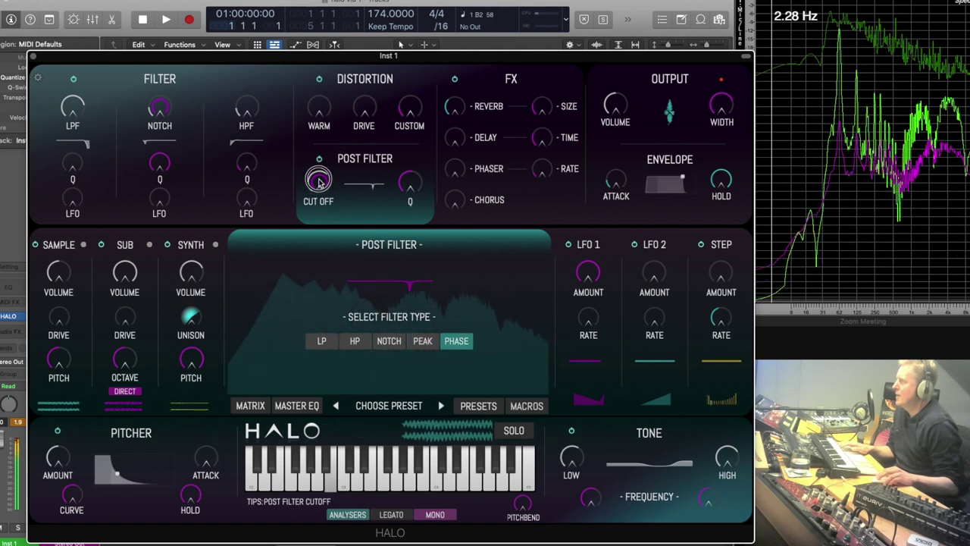
pyautogui.moveTo(318, 182); pyautogui.dragTo(331, 198)
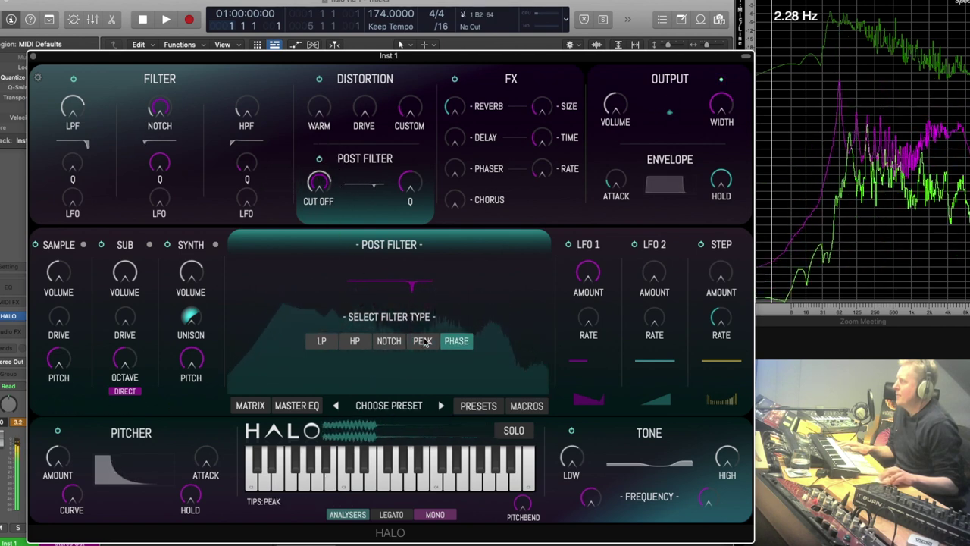
pyautogui.click(423, 341)
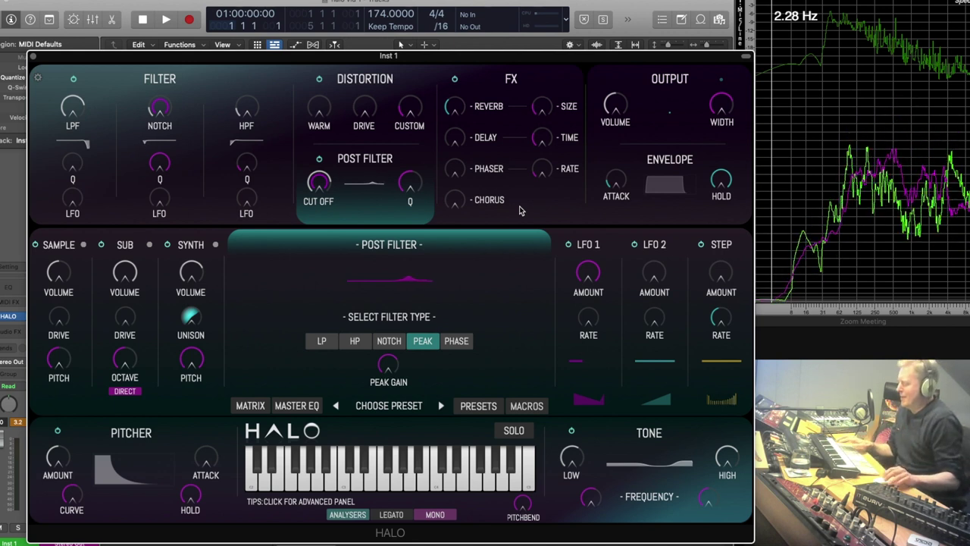
# Step: Try the FX section's delay, phaser and chorus mixes, turn the effects back down, and try the output width
pyautogui.click(476, 125)
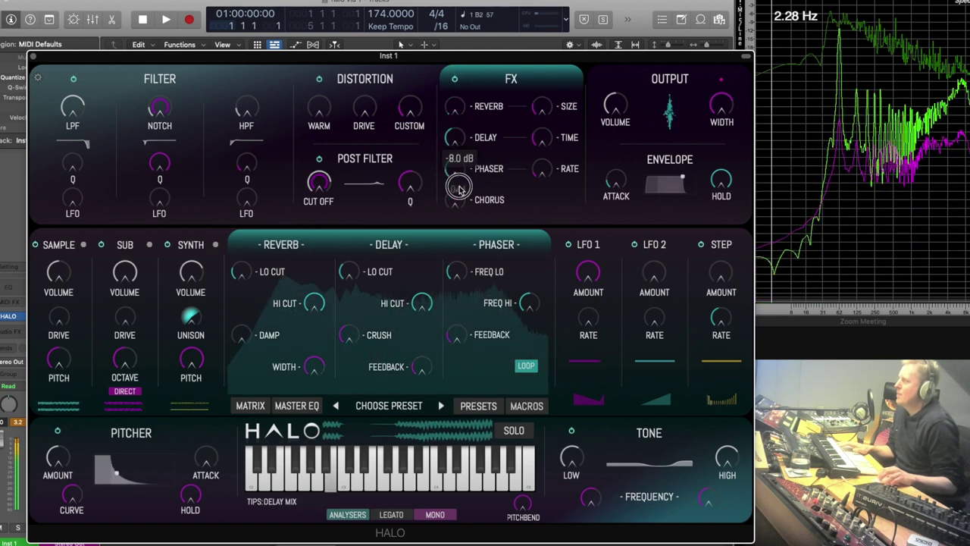
pyautogui.moveTo(454, 199); pyautogui.dragTo(469, 134)
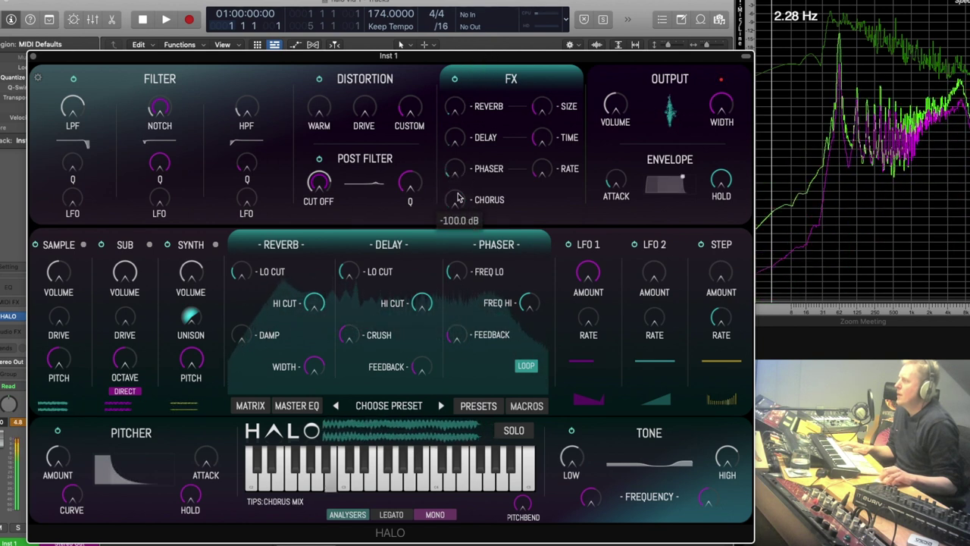
pyautogui.click(649, 126)
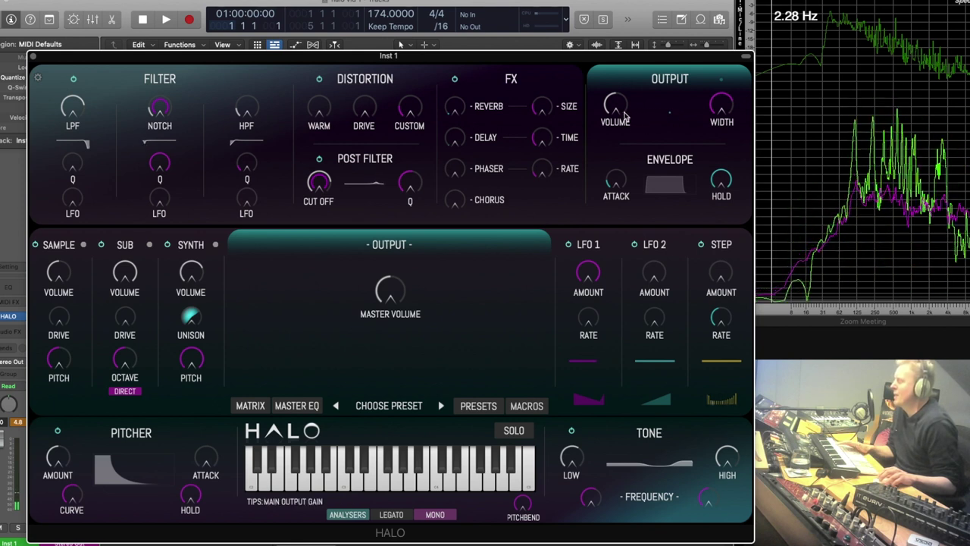
pyautogui.moveTo(623, 112)
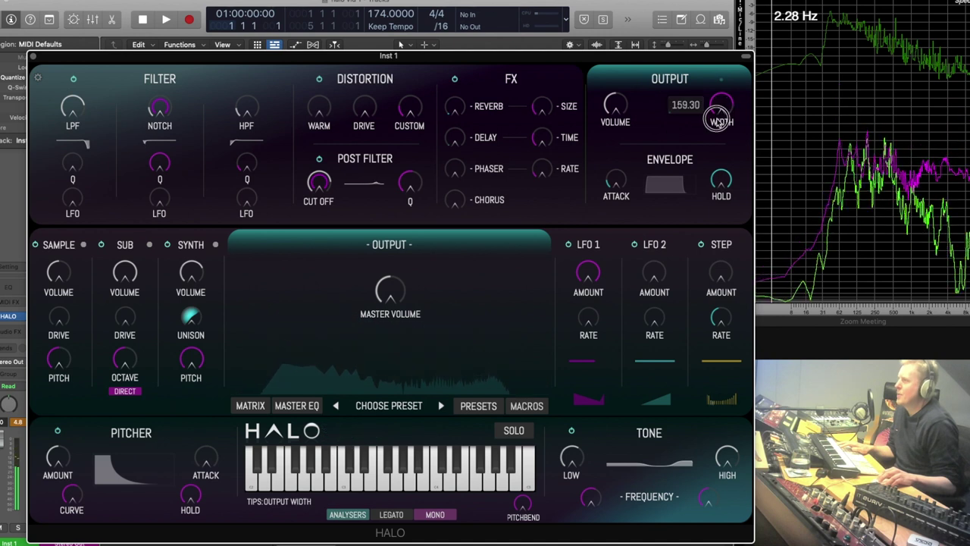
# Step: Shape the volume envelope into a decaying curve without sustain, adjusting its attack and hold
pyautogui.click(683, 215)
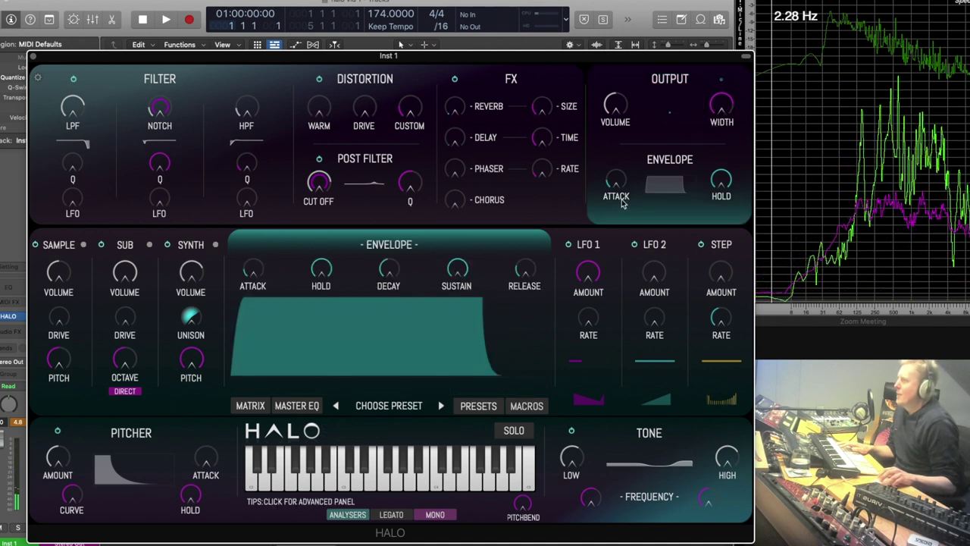
pyautogui.moveTo(611, 192); pyautogui.dragTo(618, 173)
pyautogui.moveTo(471, 331); pyautogui.dragTo(540, 456)
pyautogui.moveTo(720, 179); pyautogui.dragTo(714, 248)
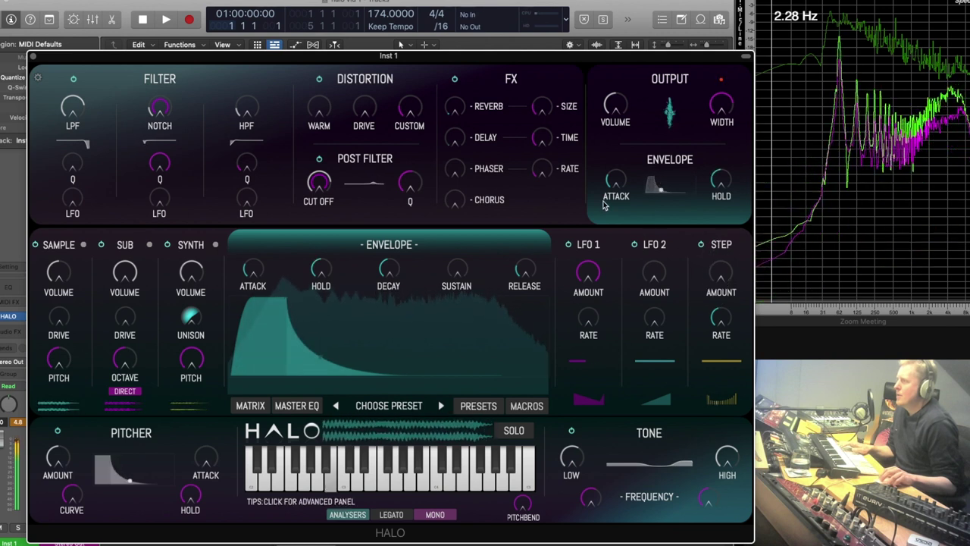
pyautogui.click(615, 195)
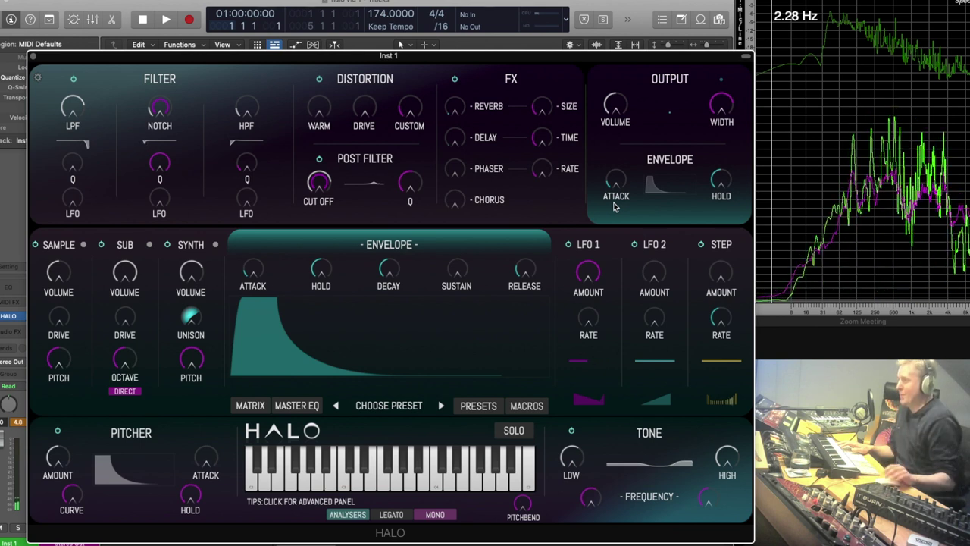
pyautogui.moveTo(621, 188); pyautogui.dragTo(616, 206)
pyautogui.moveTo(729, 180); pyautogui.dragTo(734, 95)
pyautogui.moveTo(616, 179); pyautogui.dragTo(615, 293)
# Step: Redraw the LFO 1 shape by adding several points that form extra peaks and dips
pyautogui.click(608, 282)
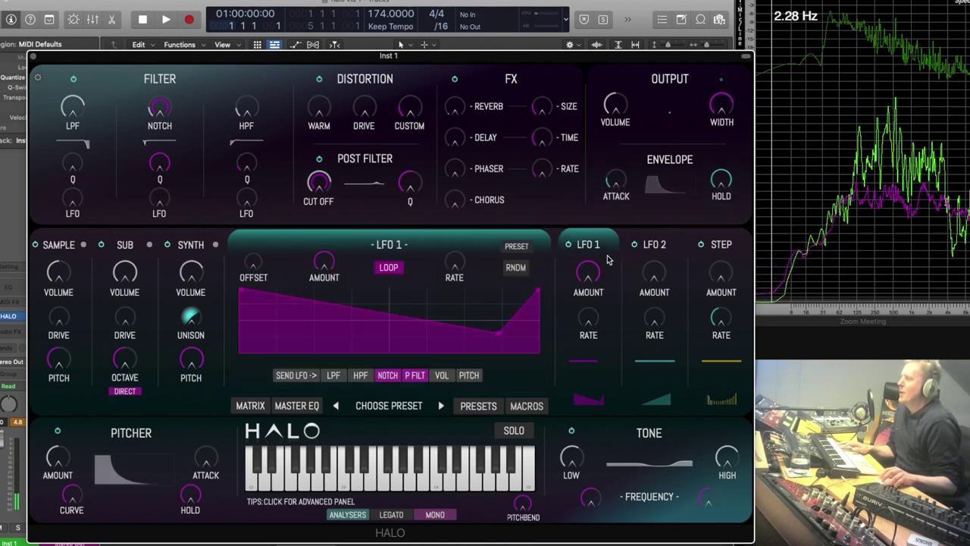
pyautogui.click(309, 334)
pyautogui.click(340, 303)
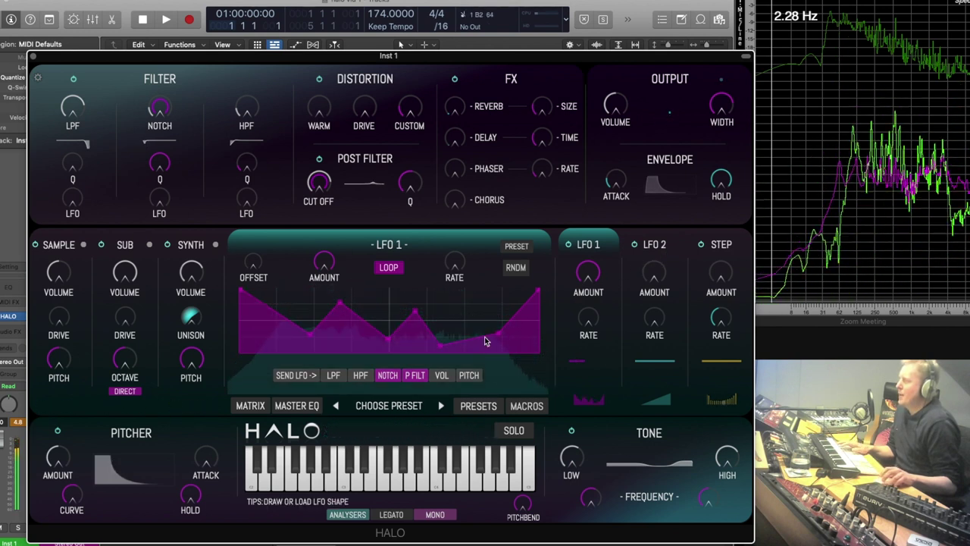
# Step: Draw a new stepper pattern, try raising the step amount, and reset the step and LFO 1 amounts to 0
pyautogui.click(716, 244)
pyautogui.moveTo(319, 329)
pyautogui.mouseDown()
pyautogui.moveTo(382, 335)
pyautogui.moveTo(452, 277)
pyautogui.moveTo(541, 296)
pyautogui.mouseUp()
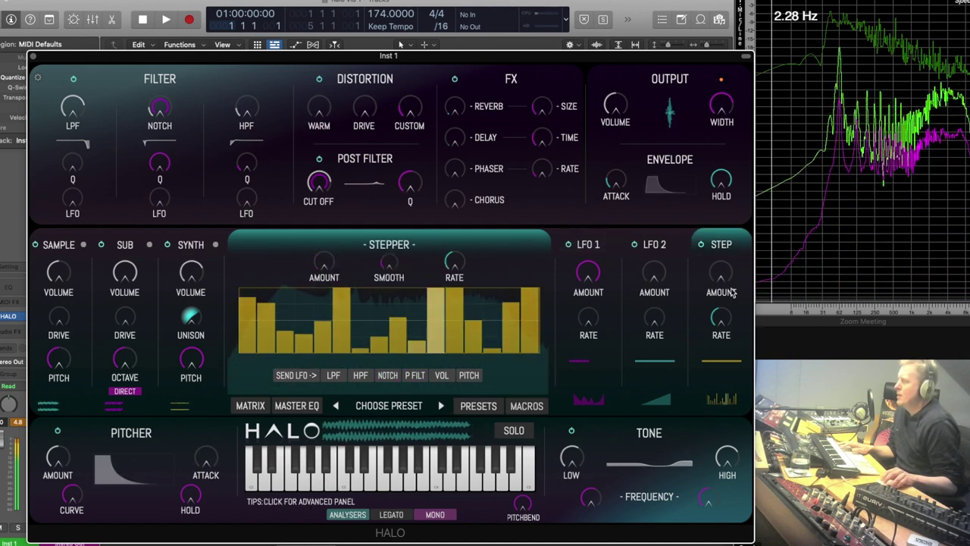
pyautogui.moveTo(730, 290); pyautogui.dragTo(730, 254)
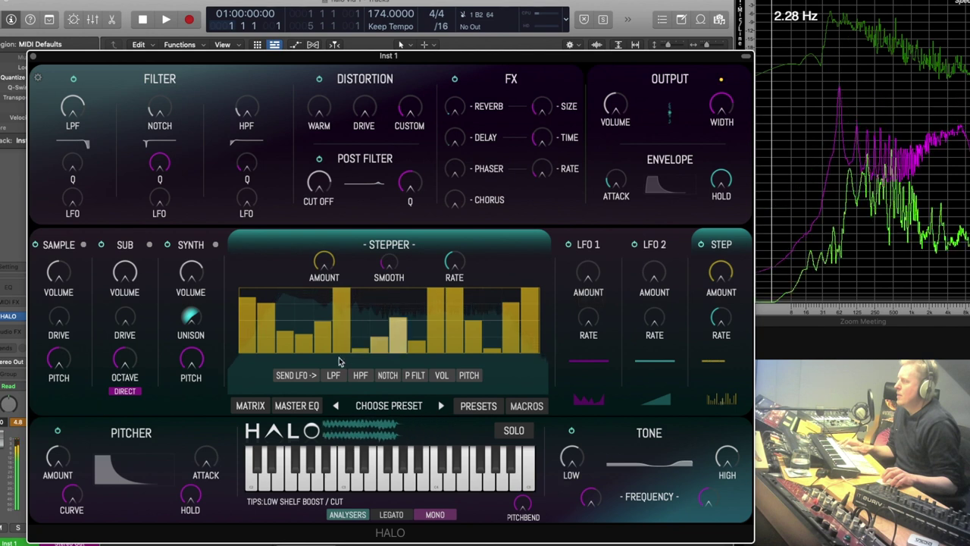
pyautogui.doubleClick(721, 271)
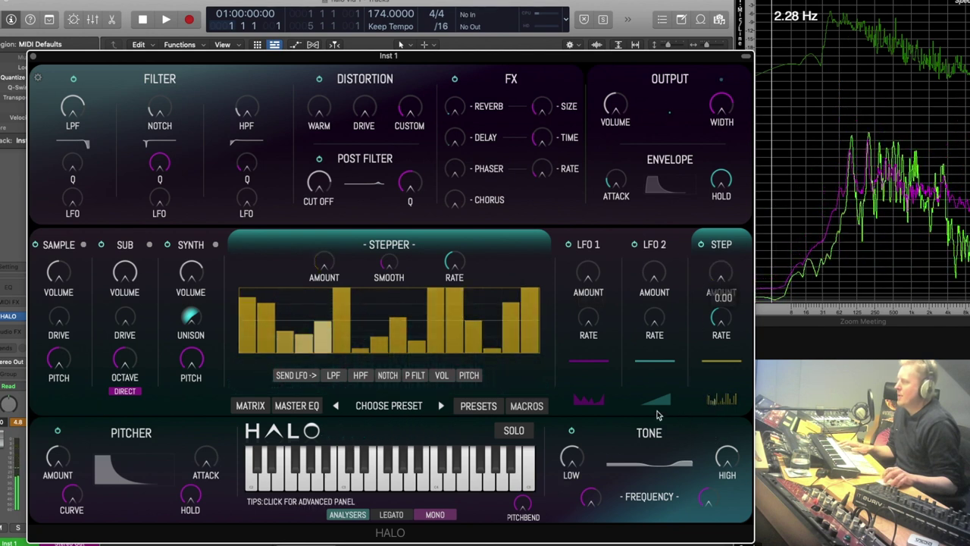
# Step: Open the tone section's advanced settings and try its high shelf amount
pyautogui.click(649, 436)
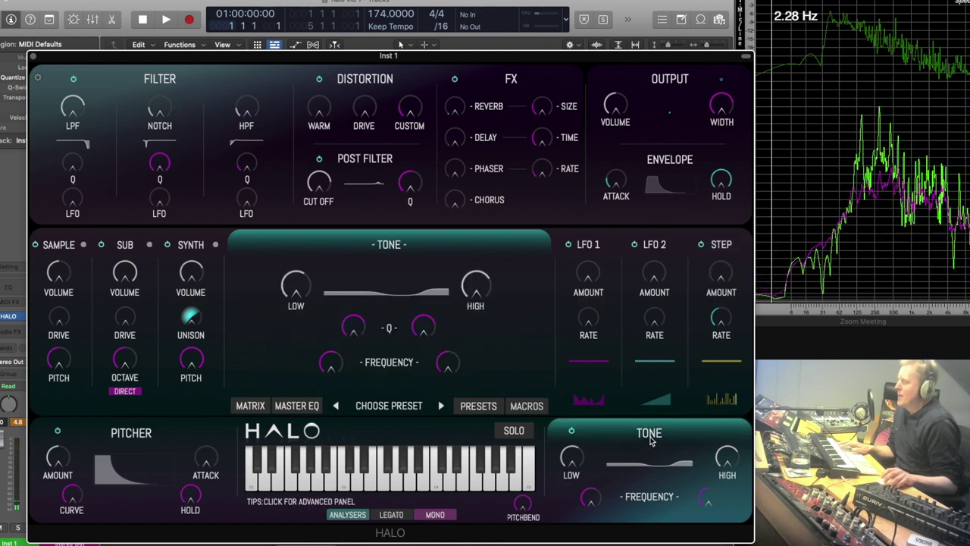
pyautogui.moveTo(731, 438); pyautogui.dragTo(726, 464)
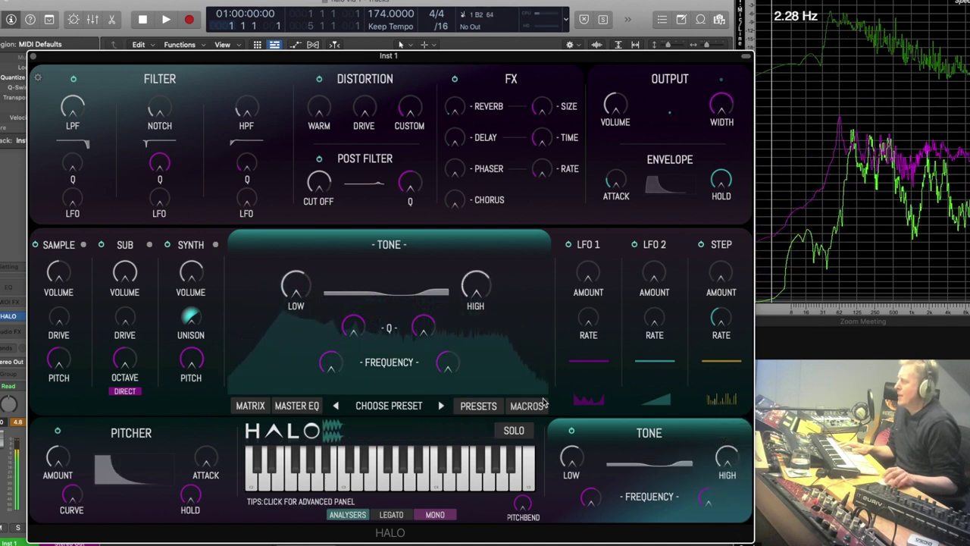
# Step: Lengthen the pitcher envelope's attack and try its amount and curve
pyautogui.click(163, 438)
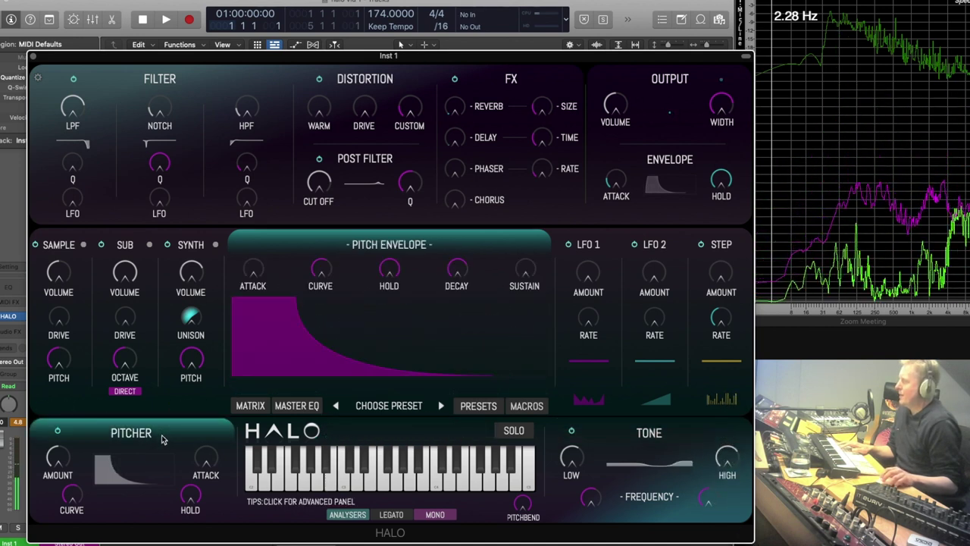
pyautogui.click(68, 433)
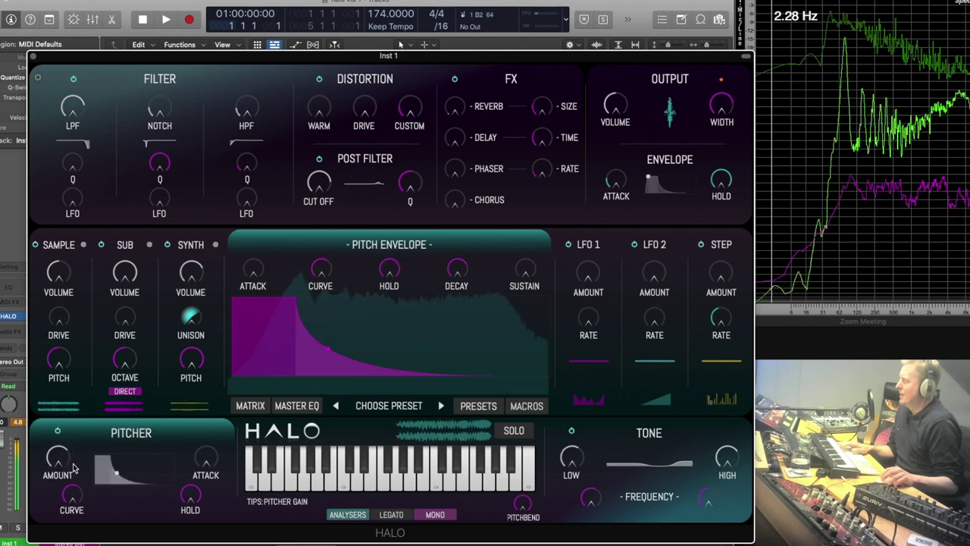
pyautogui.moveTo(195, 480); pyautogui.dragTo(201, 462)
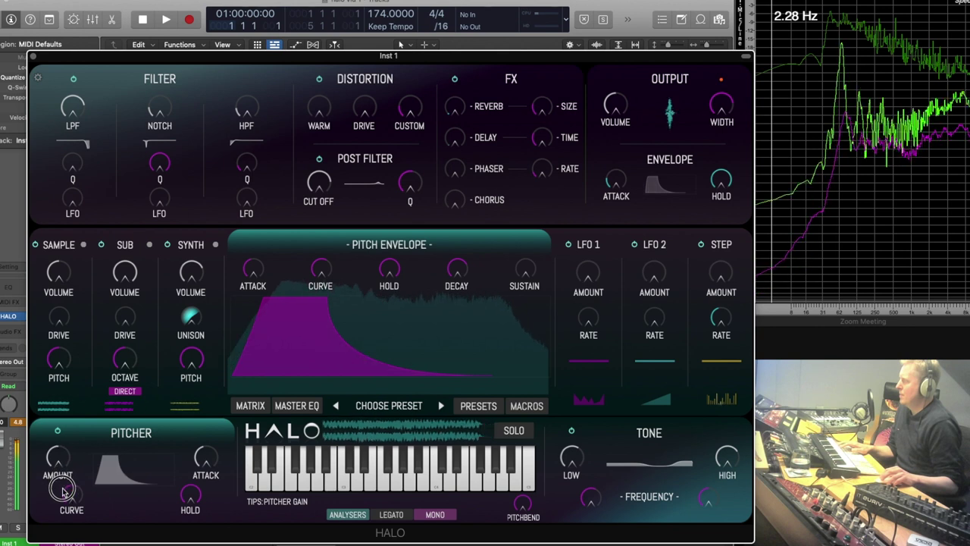
pyautogui.moveTo(205, 453)
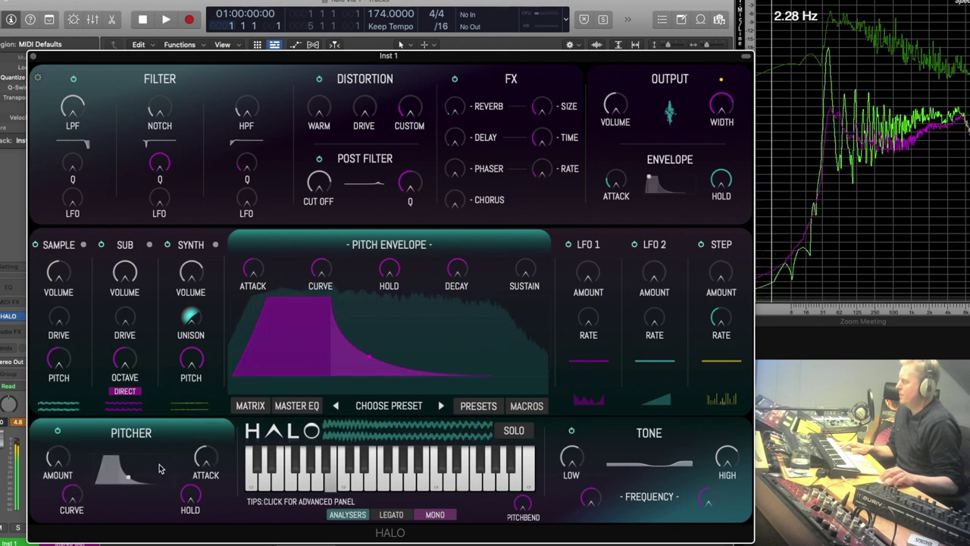
# Step: Look through the advanced settings of the sample, sub and synth sections, and return to the preset browser
pyautogui.click(83, 313)
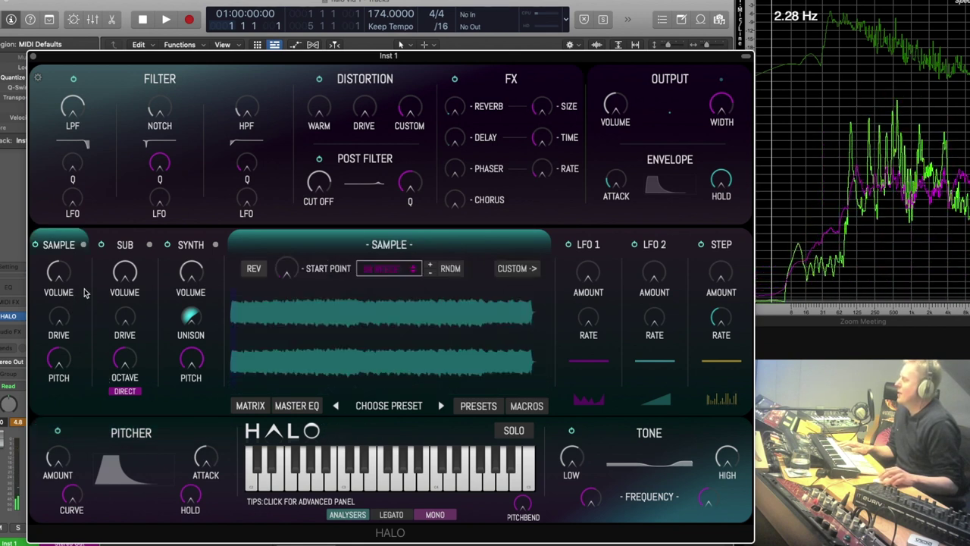
pyautogui.click(144, 269)
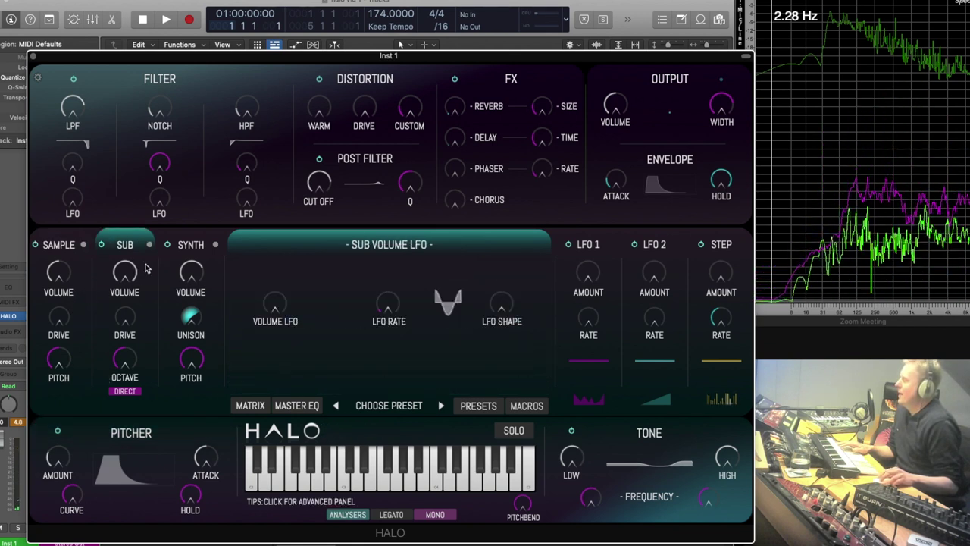
pyautogui.click(169, 265)
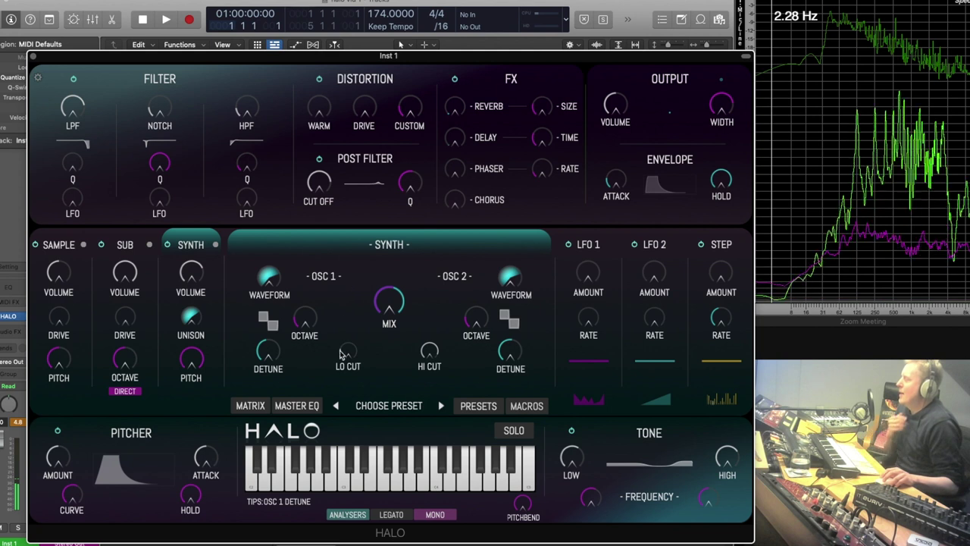
pyautogui.click(387, 410)
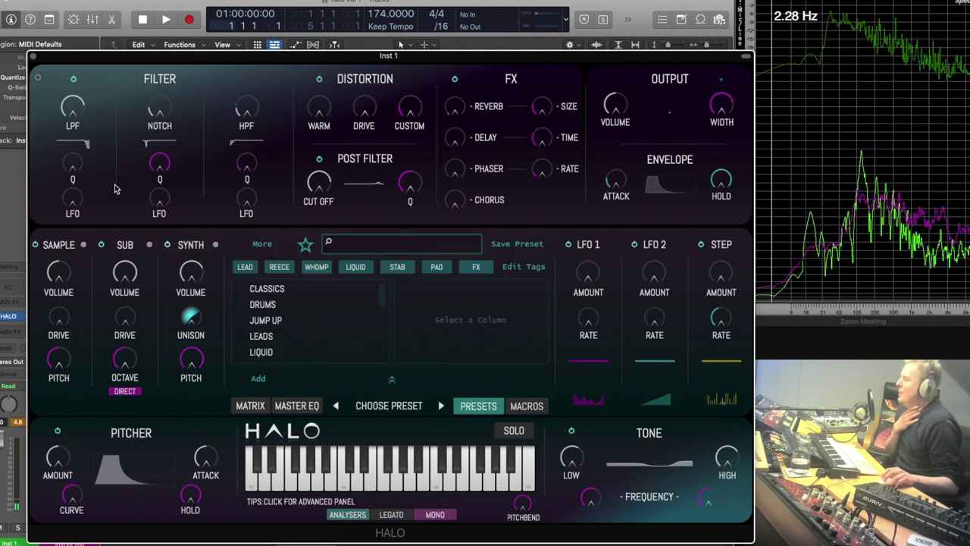
# Step: Try the LPF cutoff and switch the whole filter section off
pyautogui.moveTo(75, 110)
pyautogui.mouseDown()
pyautogui.moveTo(74, 137)
pyautogui.moveTo(74, 125)
pyautogui.mouseUp()
pyautogui.click(73, 80)
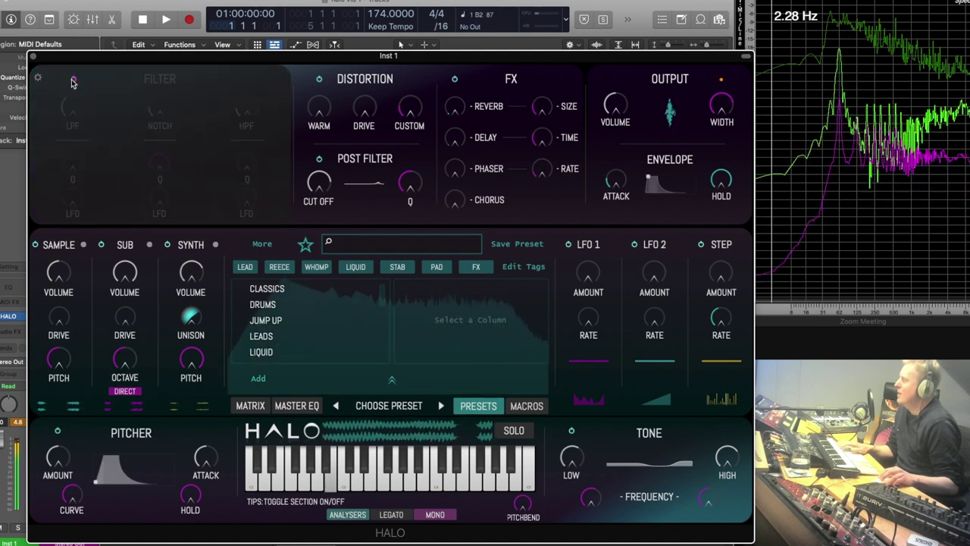
# Step: Toggle the filter section on and off to compare the sound, leaving it switched on
pyautogui.click(72, 81)
pyautogui.click(74, 80)
pyautogui.click(73, 81)
# Step: Raise the custom distortion amount and bypass and re-enable the distortion section to compare the sound
pyautogui.click(409, 108)
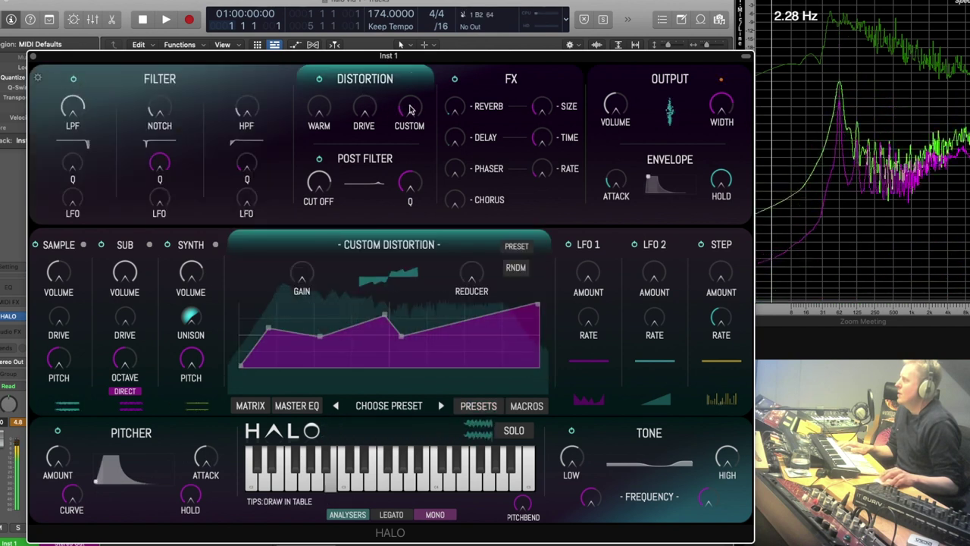
pyautogui.click(320, 80)
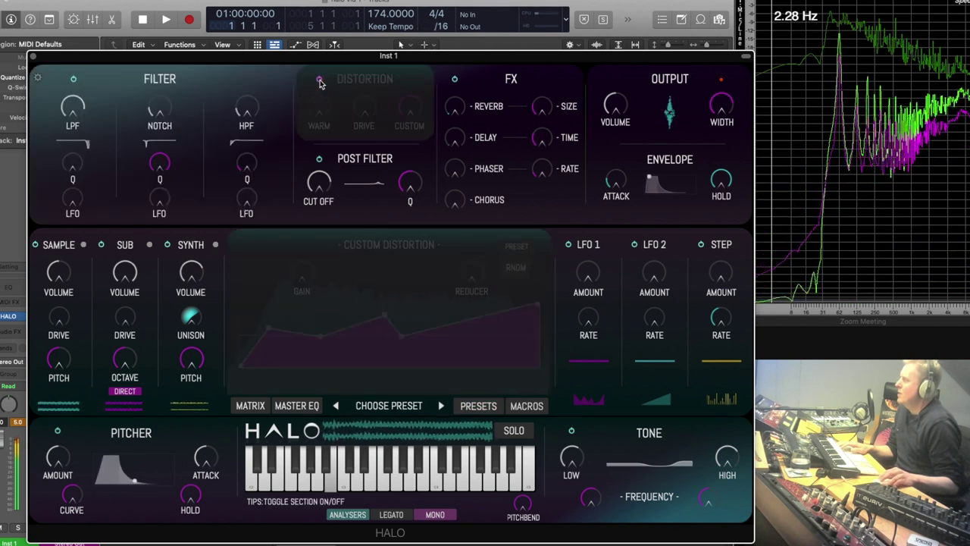
pyautogui.click(320, 81)
pyautogui.click(320, 80)
pyautogui.click(320, 80)
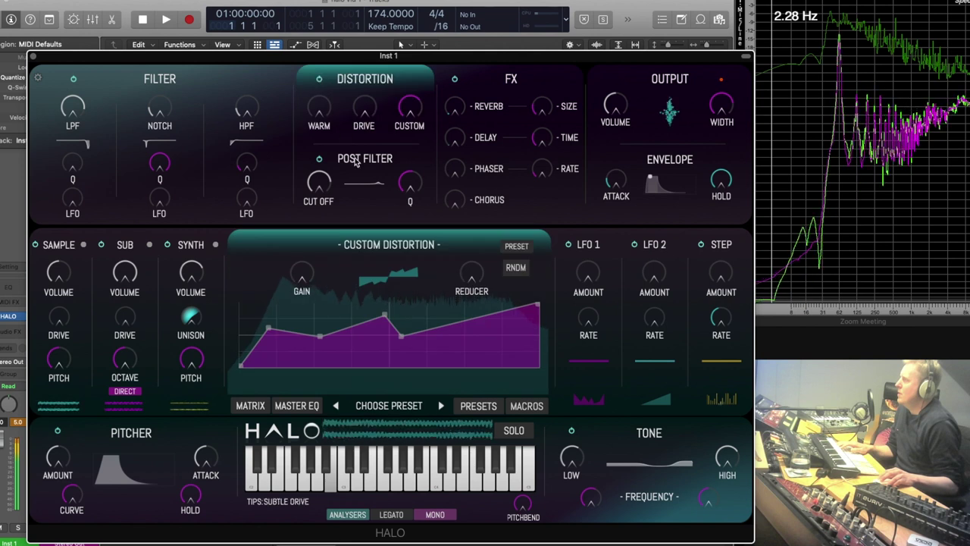
# Step: Open the post filter settings and compare the Phase type against bypass before setting the filter type to Peak
pyautogui.click(320, 212)
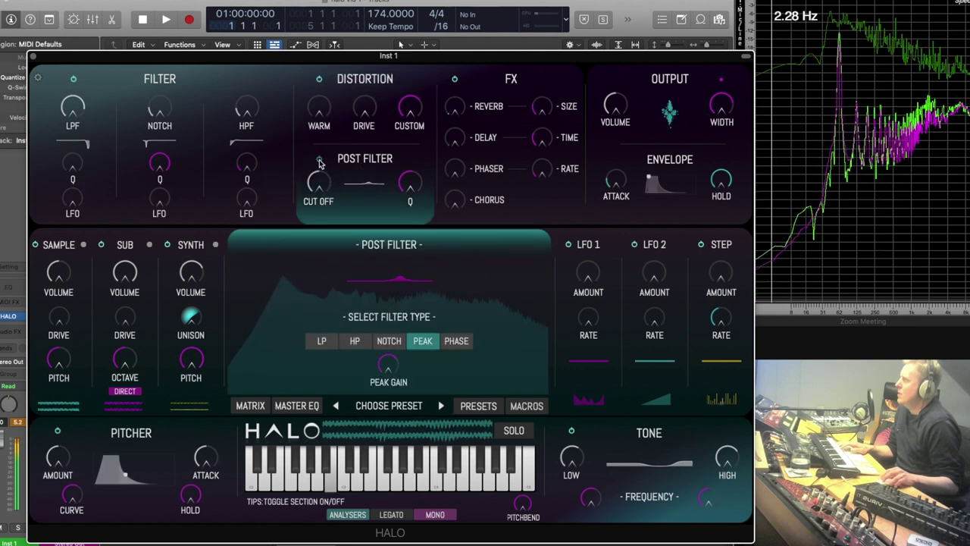
pyautogui.click(320, 161)
pyautogui.click(319, 162)
pyautogui.click(456, 340)
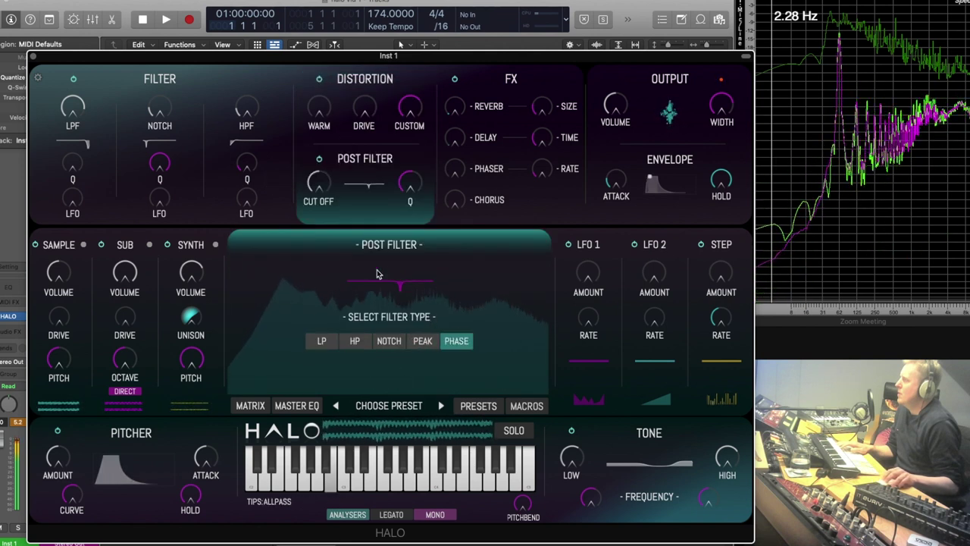
pyautogui.click(319, 161)
pyautogui.click(319, 162)
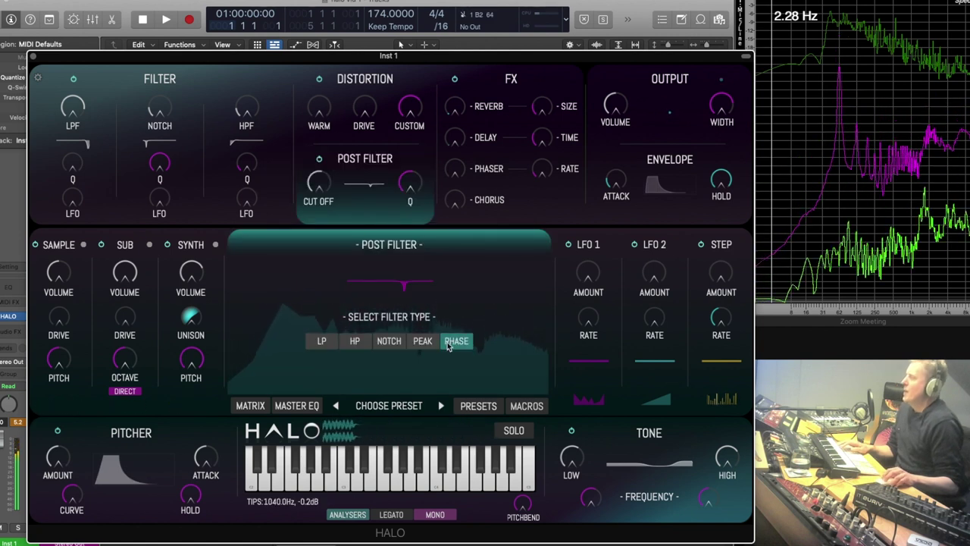
pyautogui.click(421, 341)
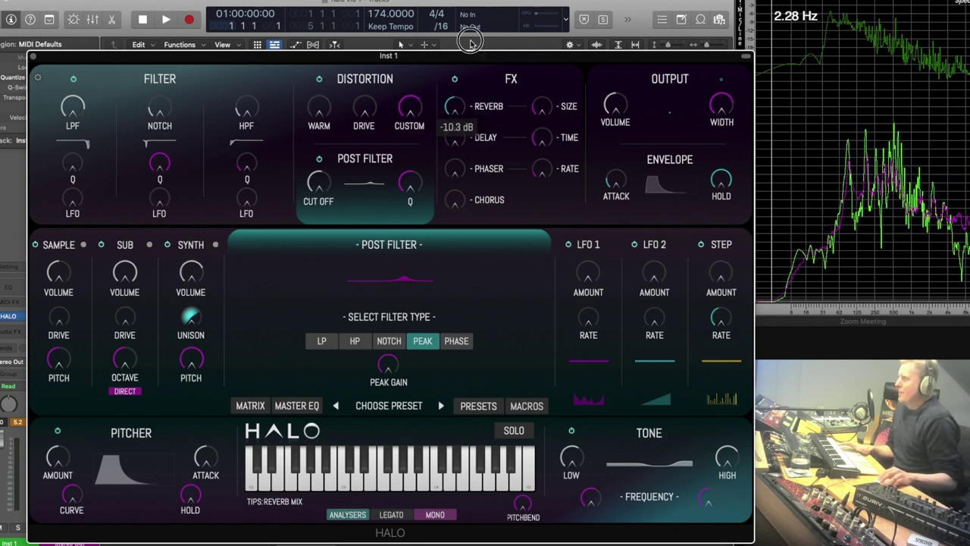
# Step: Return to the preset browser and toggle the analysers off and on, leaving them on
pyautogui.click(396, 407)
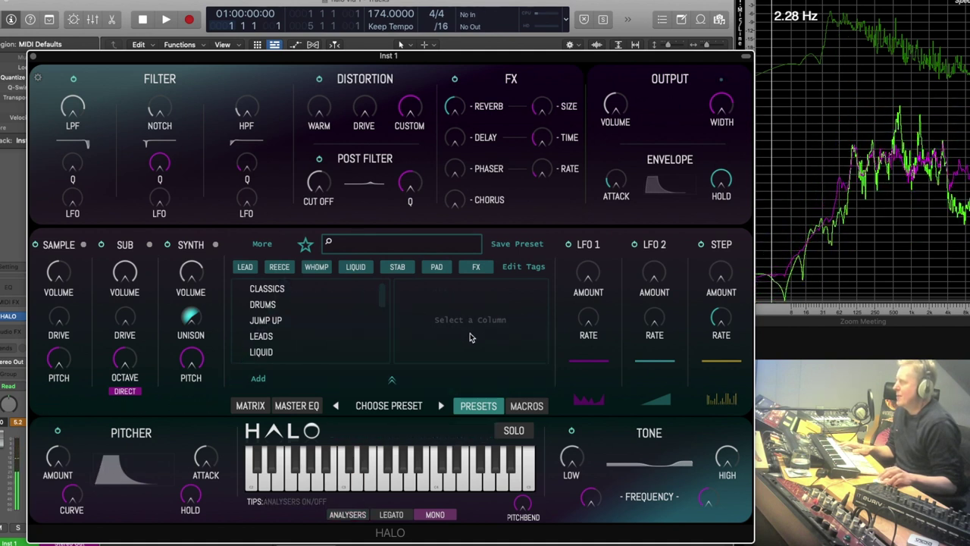
pyautogui.click(364, 514)
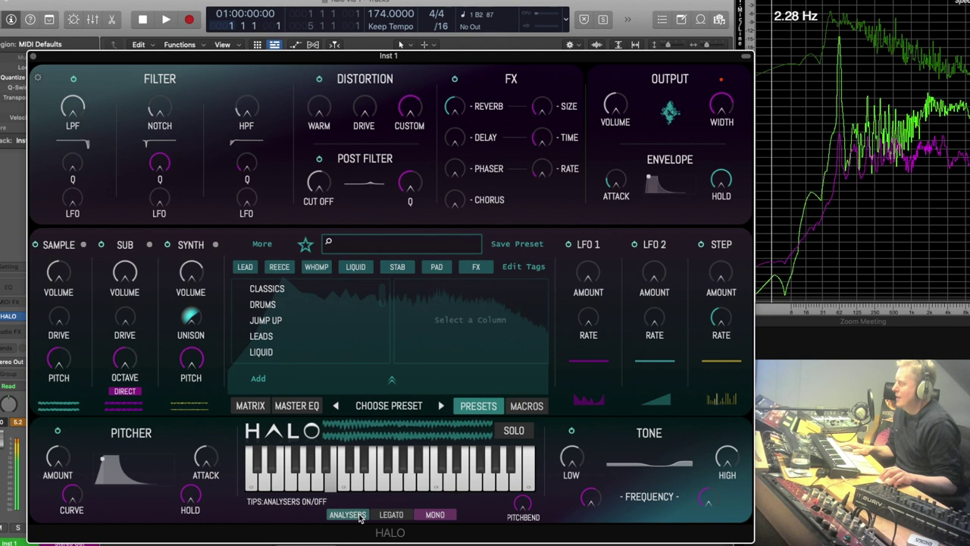
pyautogui.click(361, 515)
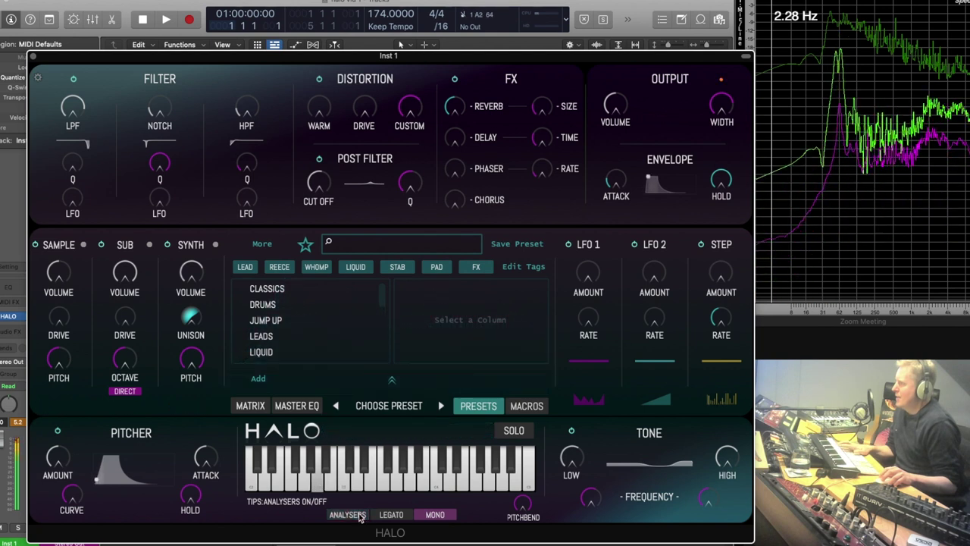
pyautogui.click(360, 515)
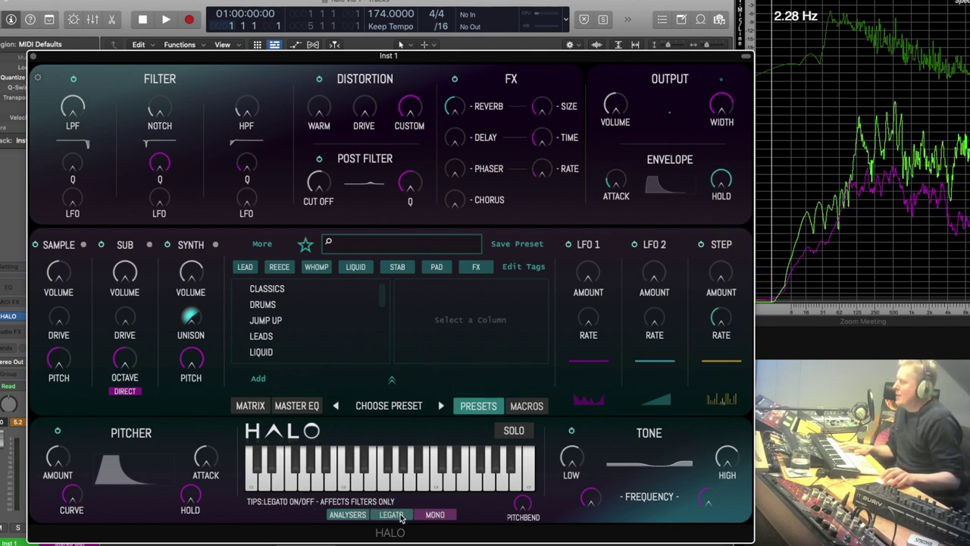
# Step: Raise the LPF's LFO amount, adjust its cutoff and toggle legato to compare the effect on the filter
pyautogui.moveTo(72, 198); pyautogui.dragTo(72, 186)
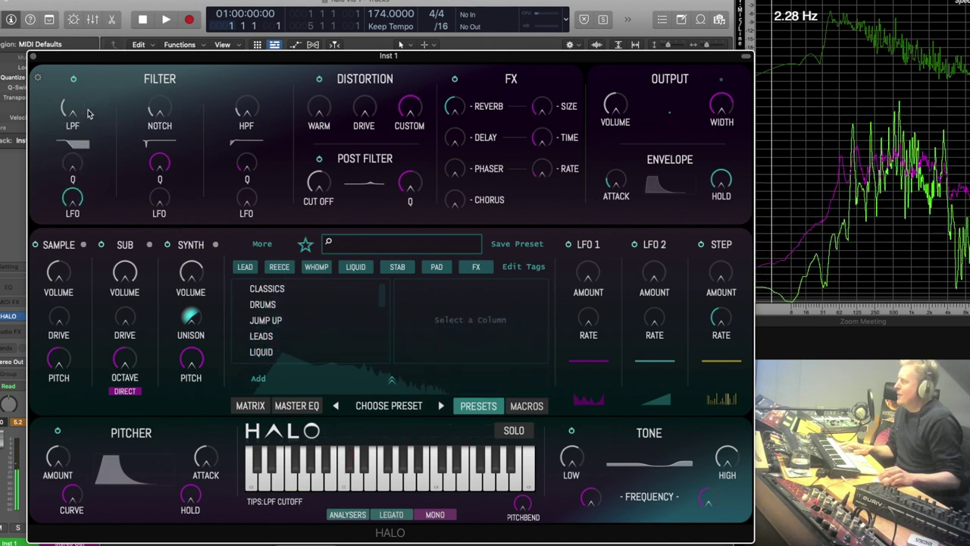
pyautogui.moveTo(79, 111)
pyautogui.moveTo(88, 85); pyautogui.dragTo(89, 79)
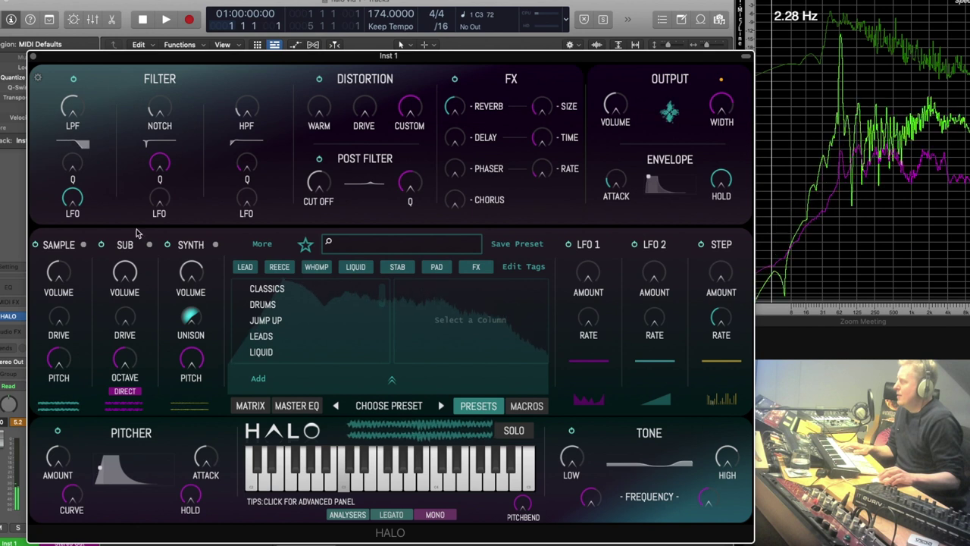
pyautogui.click(401, 516)
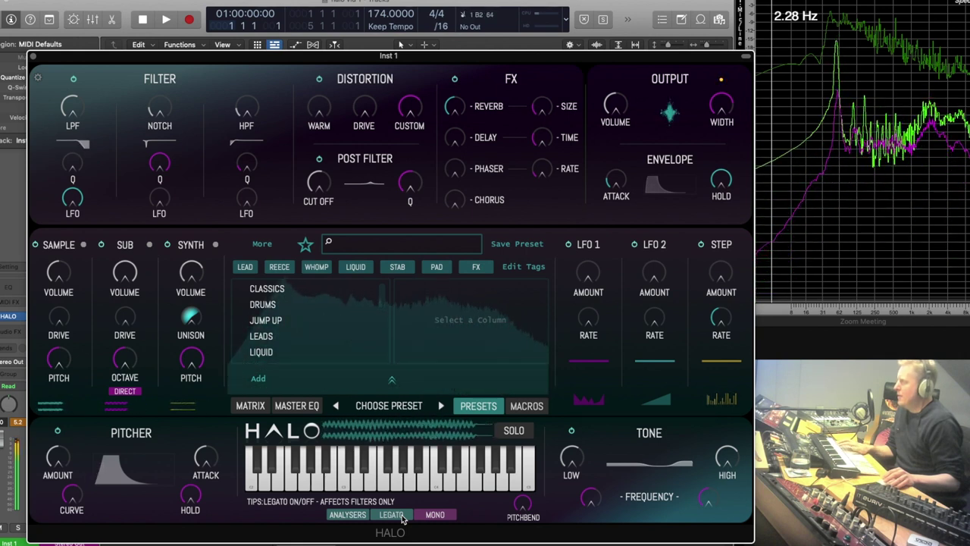
# Step: Switch legato off and cycle the voice mode through Glide
pyautogui.click(403, 517)
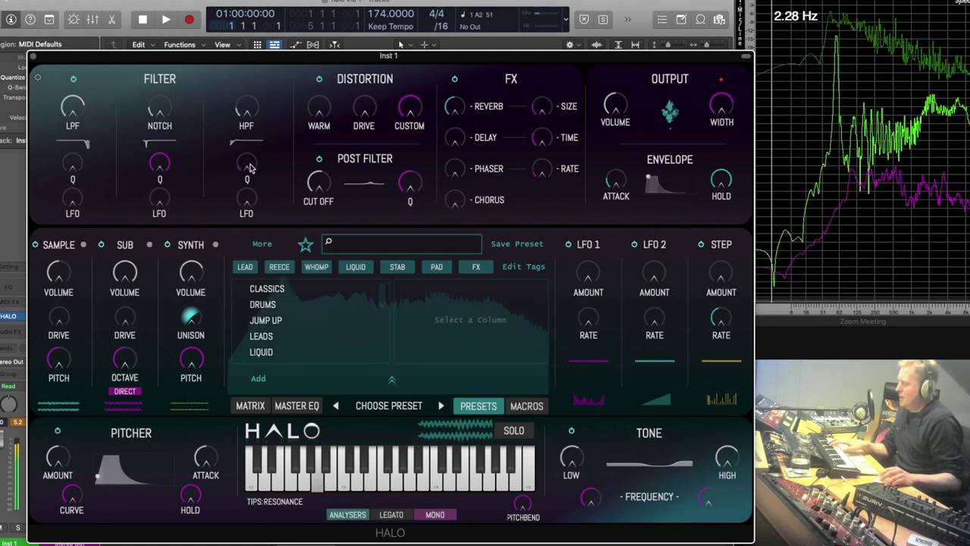
pyautogui.click(430, 515)
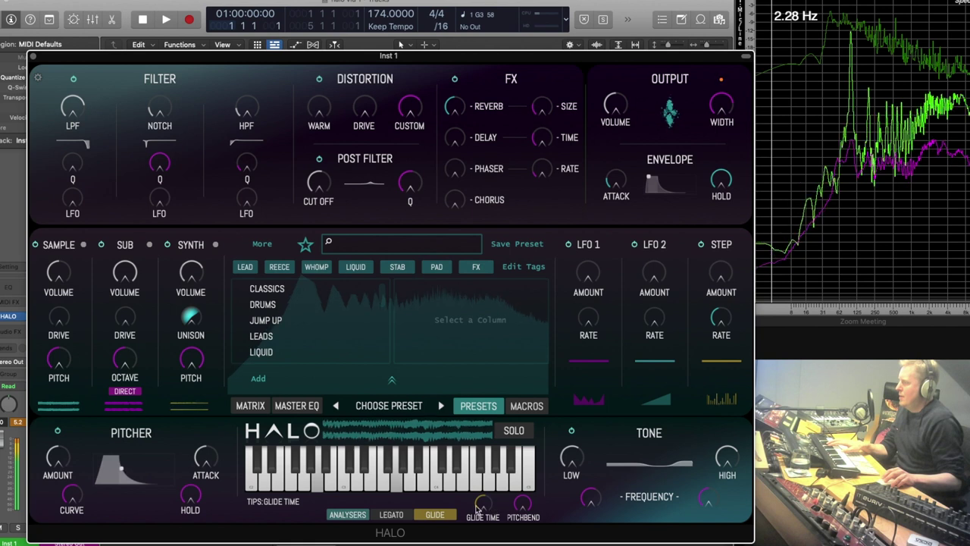
pyautogui.click(435, 514)
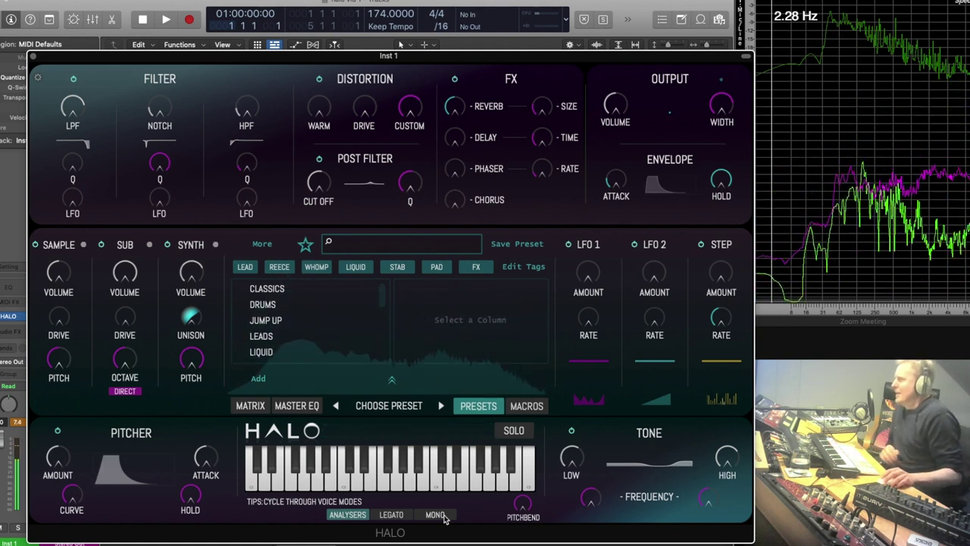
# Step: Open the Classics preset folder and browse the preset lists
pyautogui.click(293, 291)
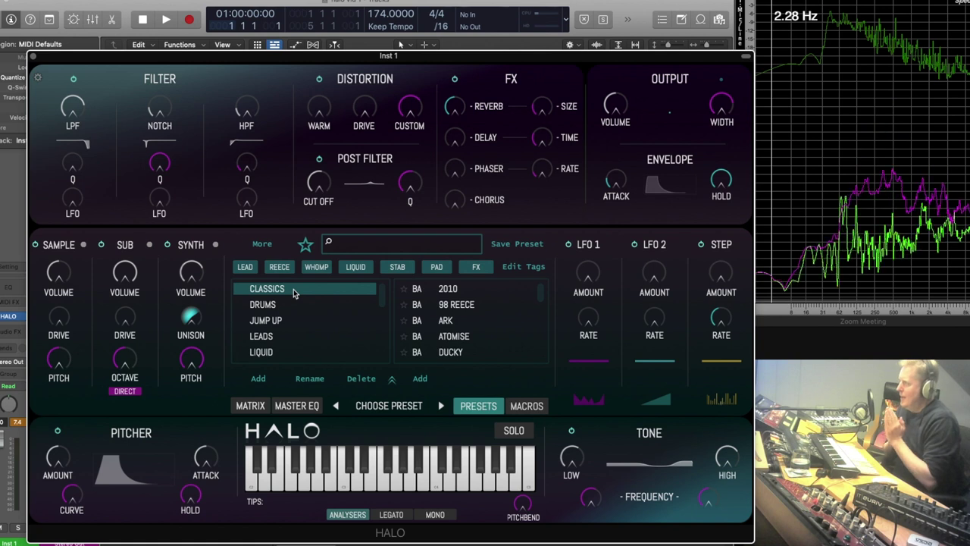
pyautogui.scroll(-5, 291, 320)
pyautogui.scroll(-2, 291, 320)
pyautogui.scroll(10, 291, 320)
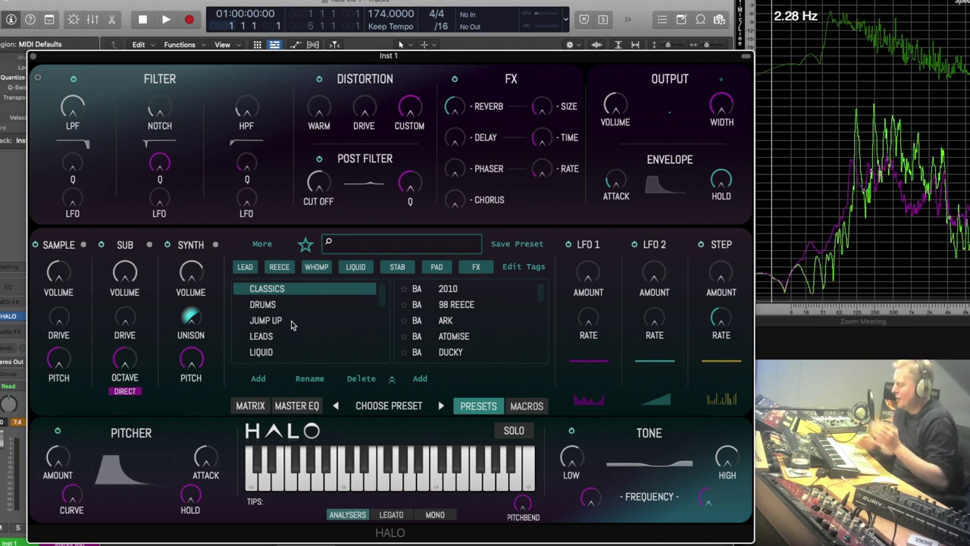
# Step: Audition the 98 REECE, 2010, ATOMISE and HALO presets from the Classics folder
pyautogui.click(456, 305)
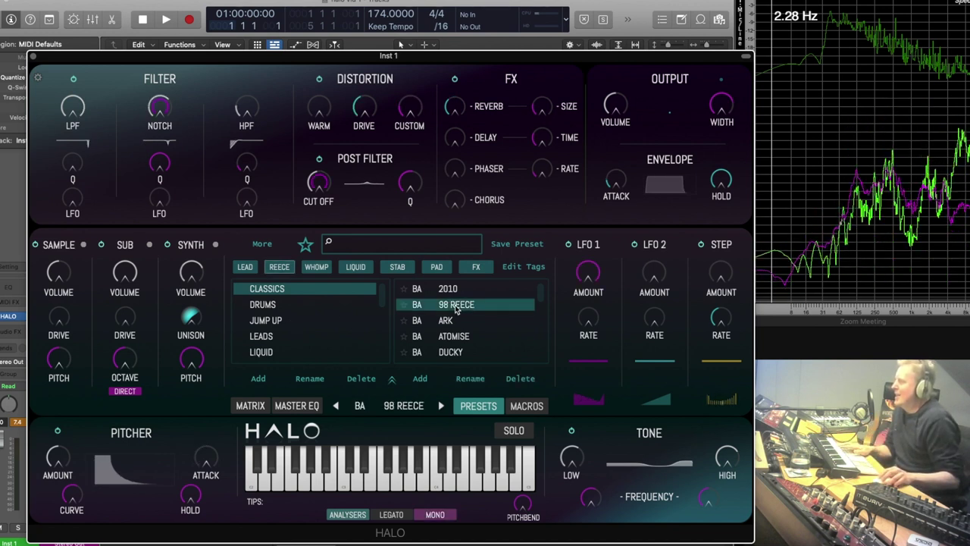
pyautogui.click(453, 290)
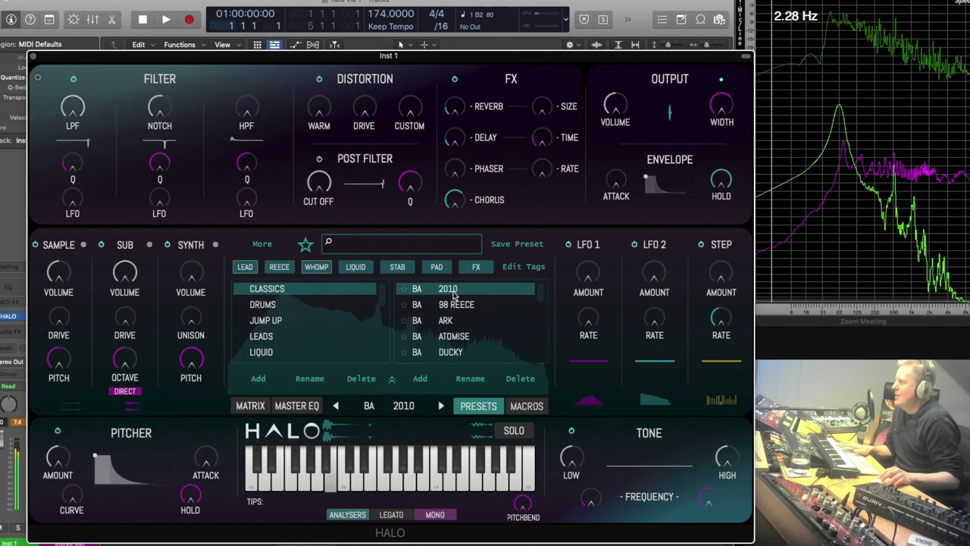
pyautogui.click(463, 338)
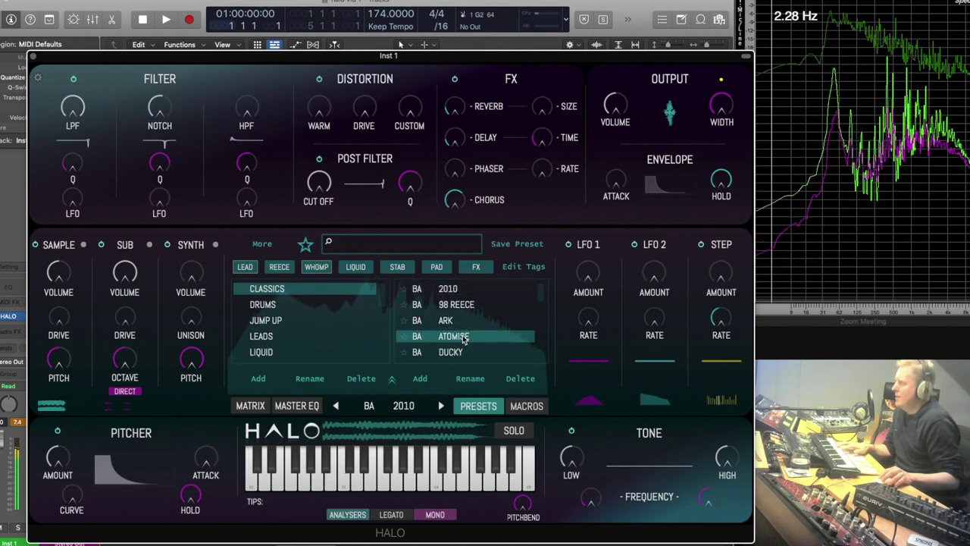
pyautogui.scroll(-3, 462, 338)
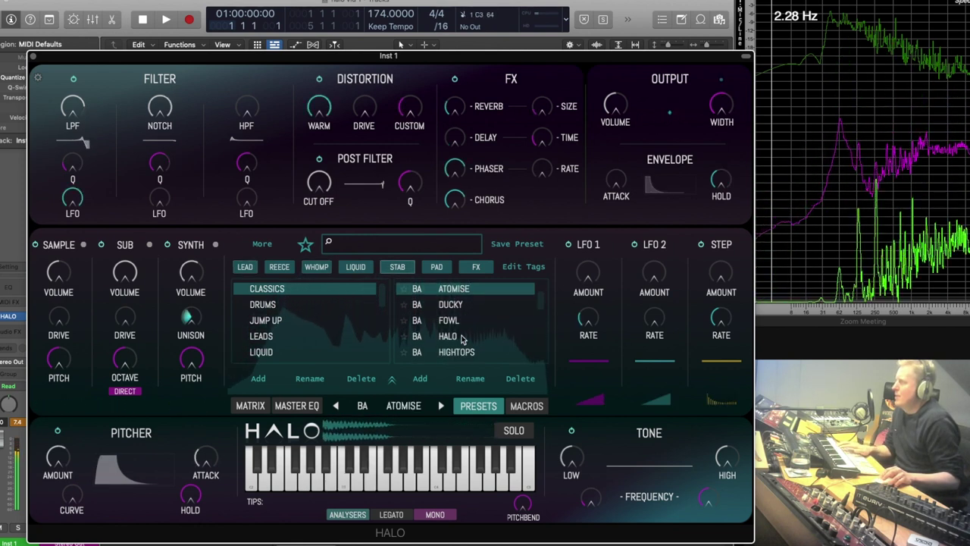
pyautogui.click(460, 334)
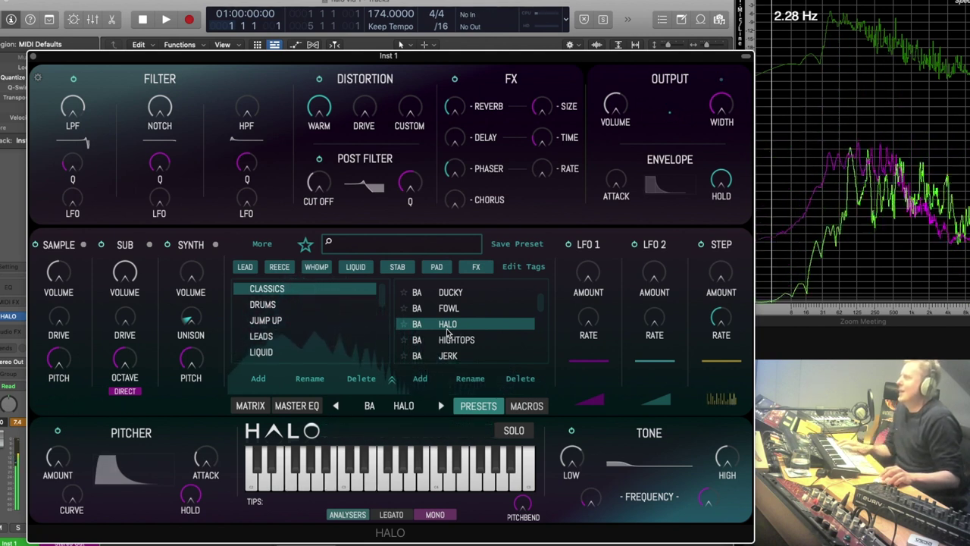
# Step: Open the Drums folder and load its KICK and SNARE presets in turn
pyautogui.click(320, 305)
pyautogui.click(445, 289)
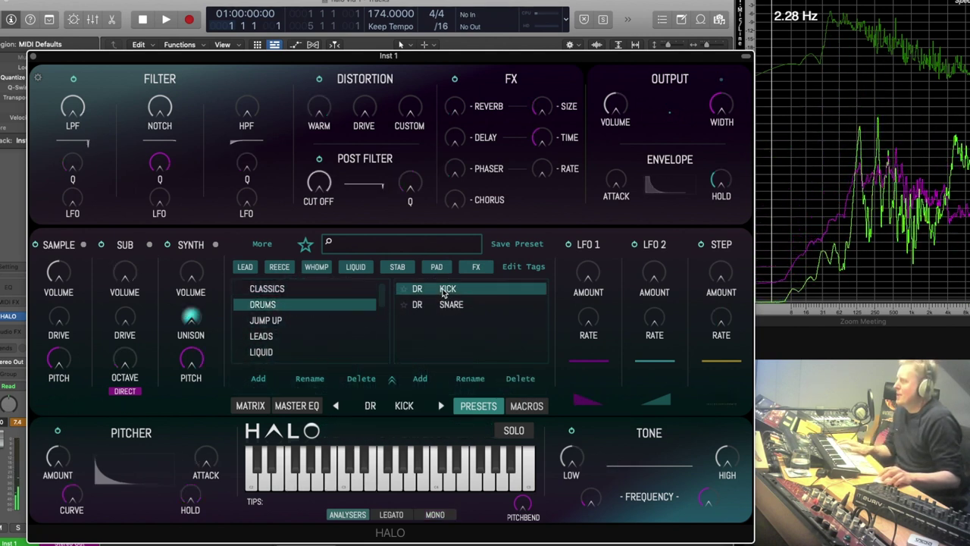
pyautogui.click(447, 304)
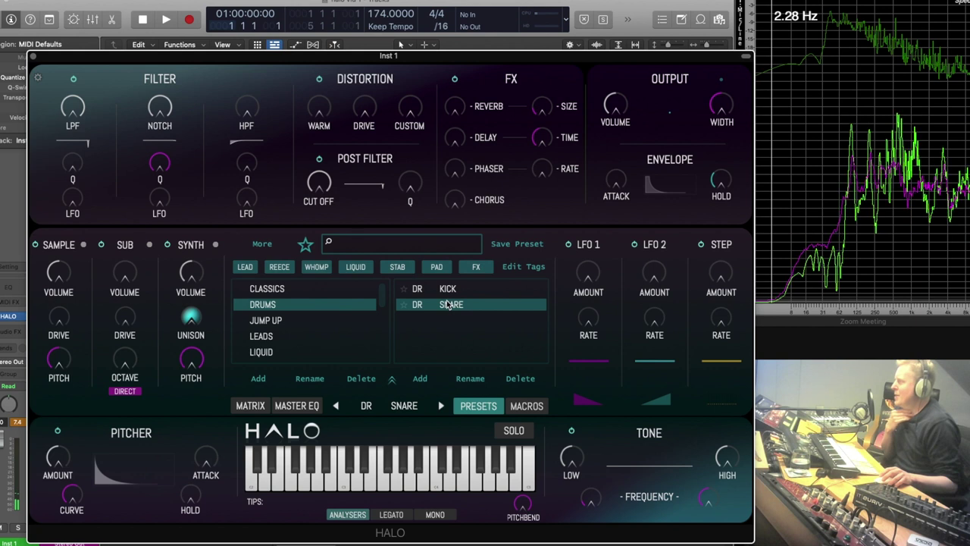
# Step: Audition the ANIMATE preset from the Jump Up folder and step to BAGMAN in the Leads folder
pyautogui.click(314, 321)
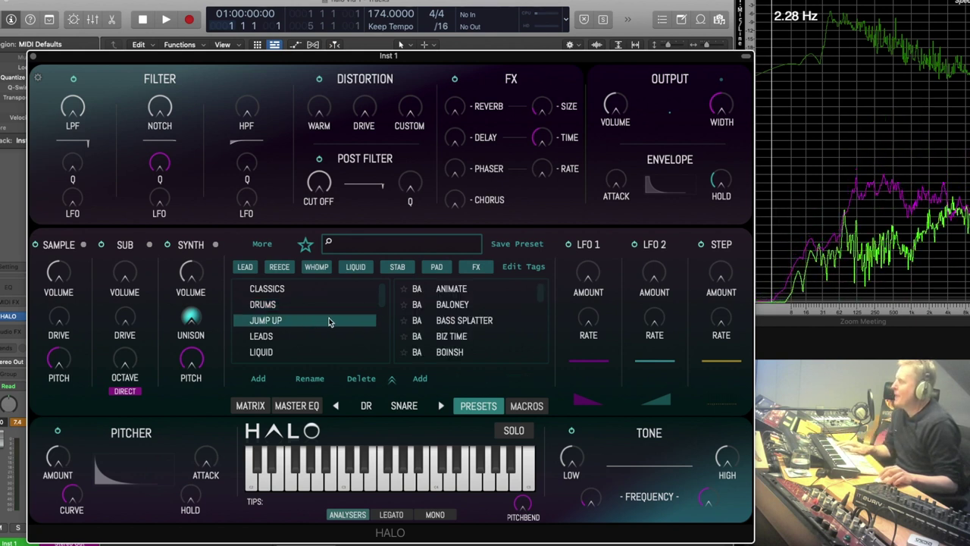
pyautogui.click(454, 296)
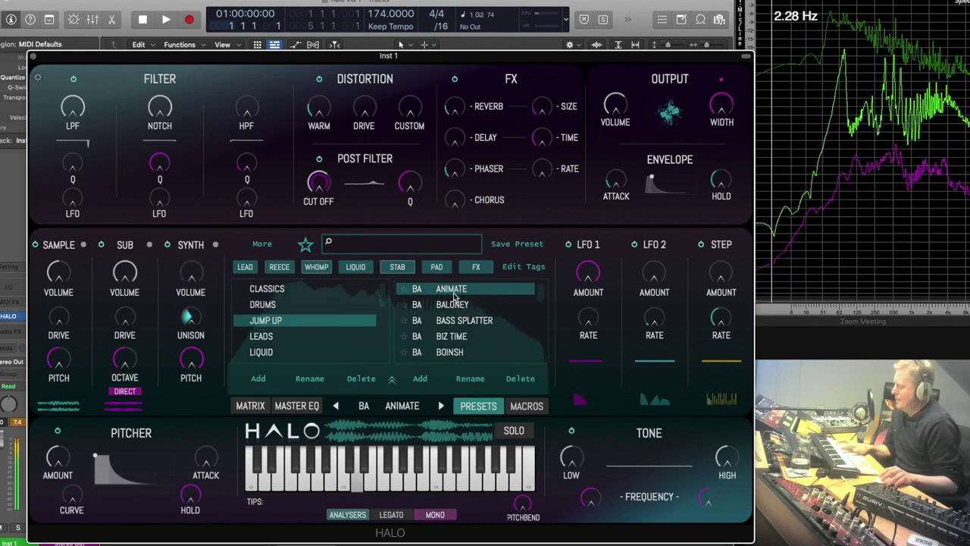
pyautogui.click(273, 335)
pyautogui.press('Down')
pyautogui.press('Down')
pyautogui.press('Down')
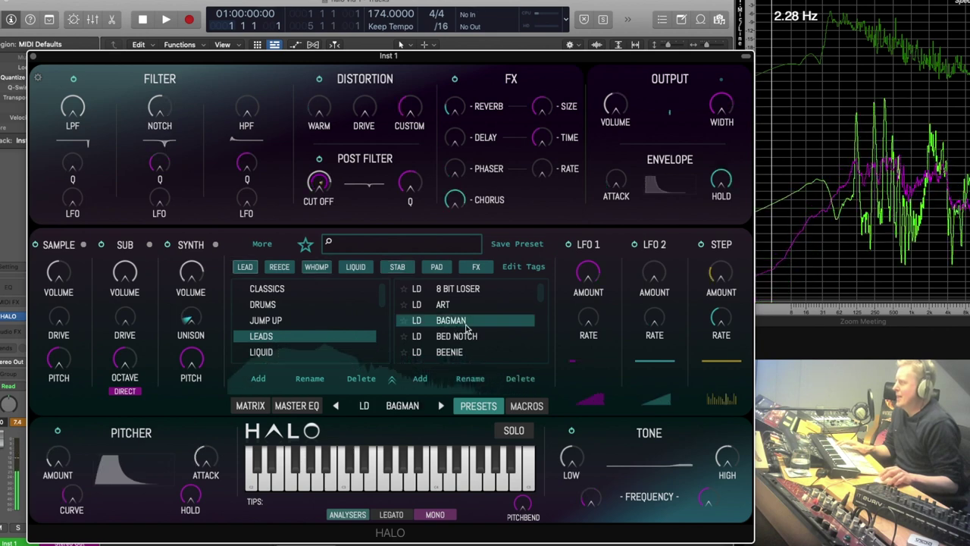
# Step: Open the Liquid folder and load the VERMILLION pad preset
pyautogui.scroll(-3, 280, 327)
pyautogui.click(265, 300)
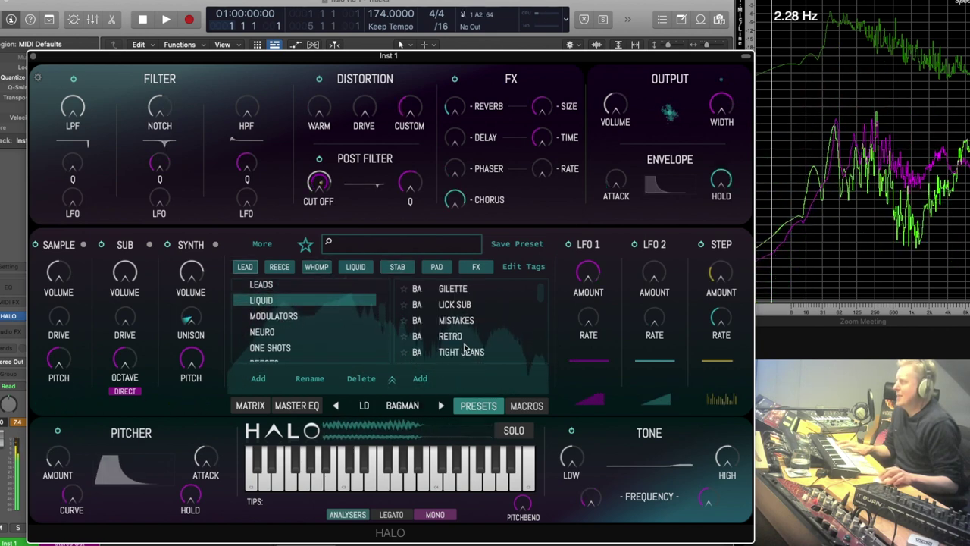
pyautogui.scroll(-3, 464, 342)
pyautogui.click(465, 340)
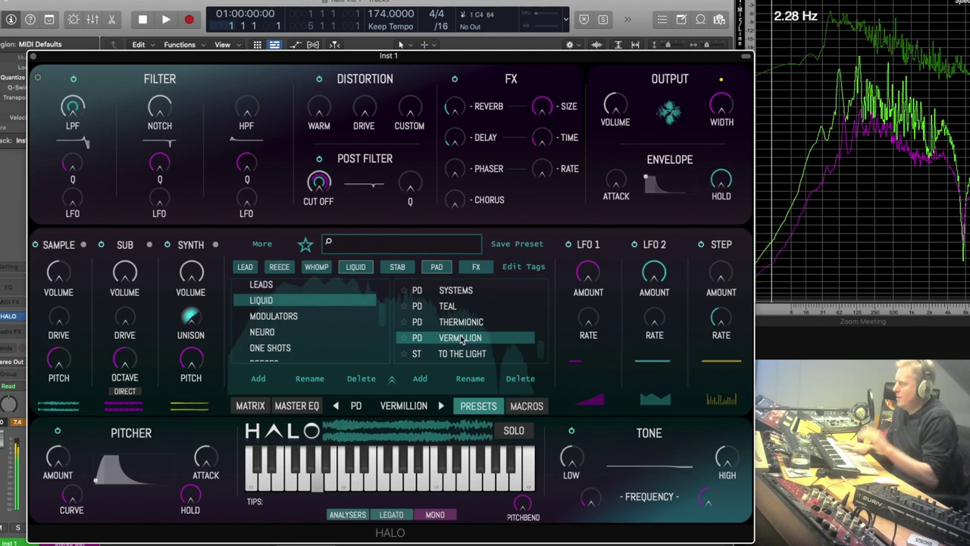
# Step: Browse the Modulators folder and audition its REZZZ and SCREECH bass presets
pyautogui.click(294, 316)
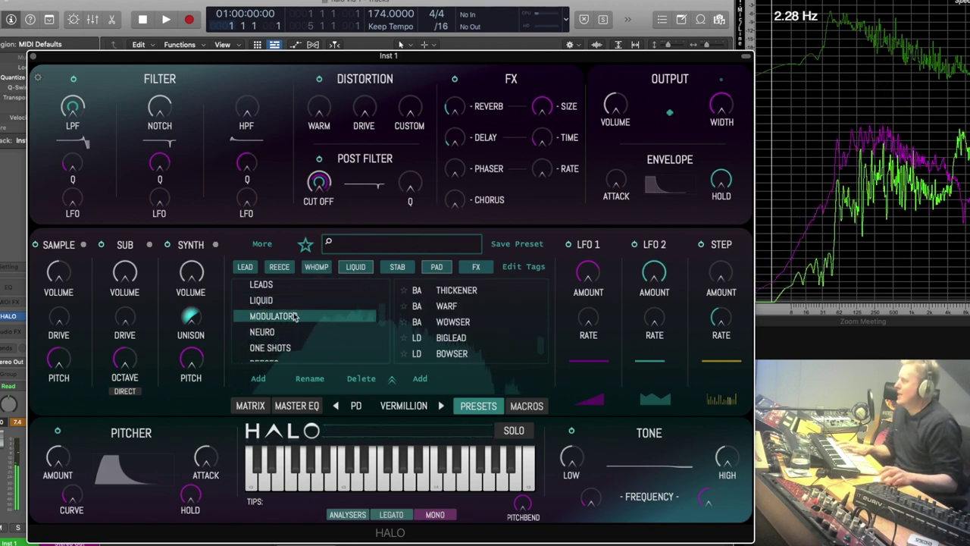
pyautogui.scroll(-2, 442, 322)
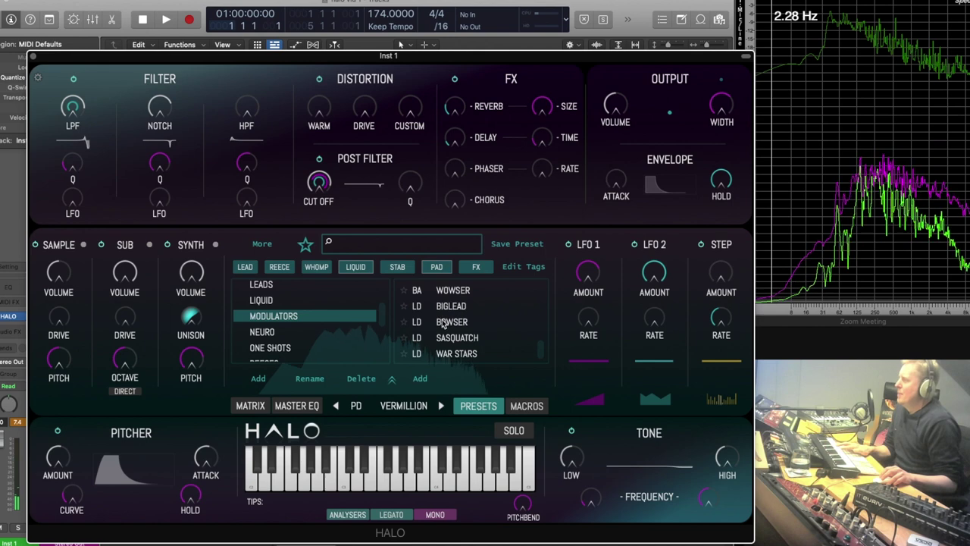
pyautogui.scroll(5, 451, 330)
pyautogui.click(450, 304)
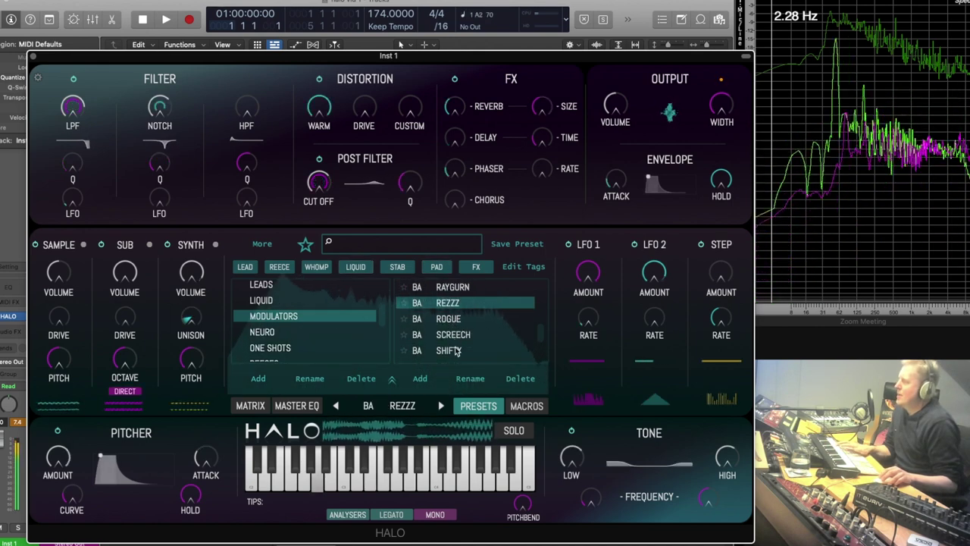
pyautogui.click(454, 335)
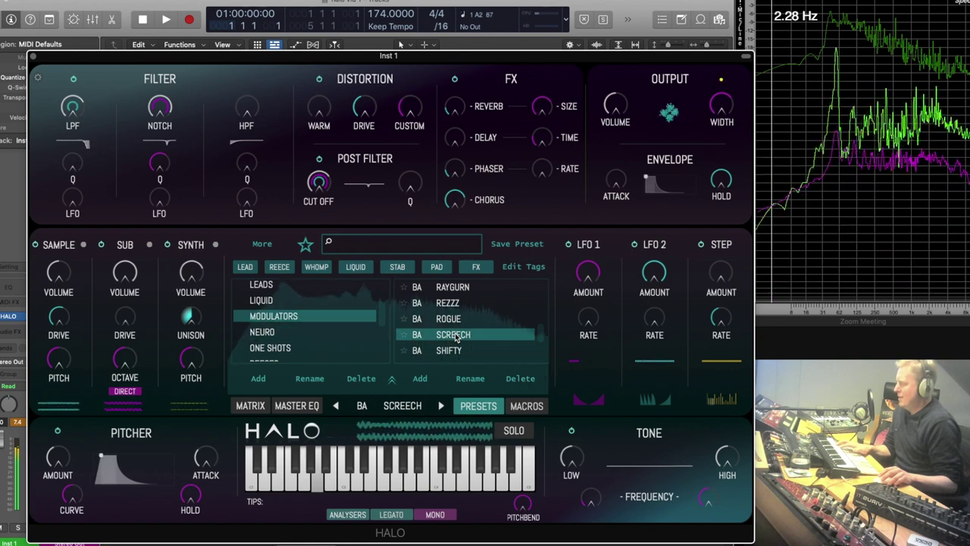
# Step: Audition the WARF bass preset further down the Modulators folder
pyautogui.scroll(-3, 455, 338)
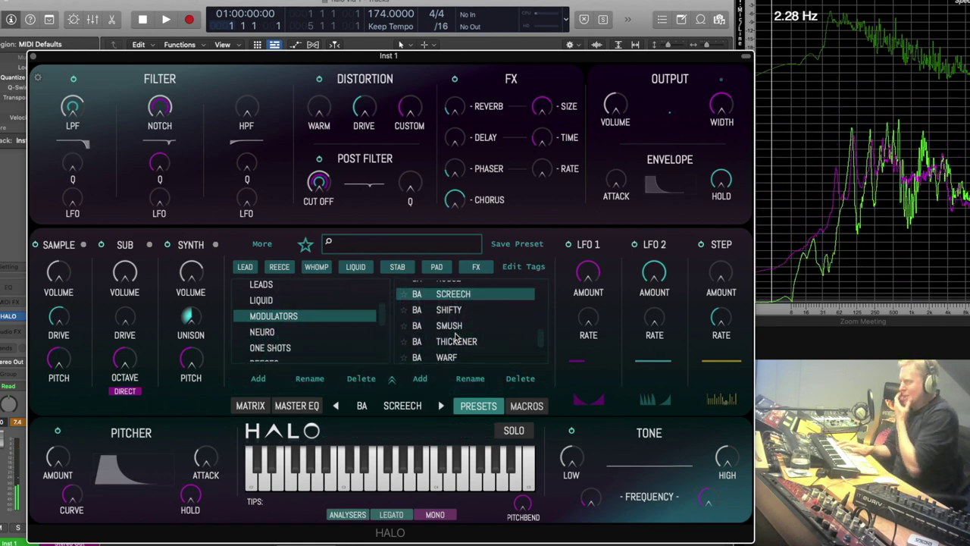
pyautogui.scroll(-1, 456, 338)
pyautogui.click(457, 350)
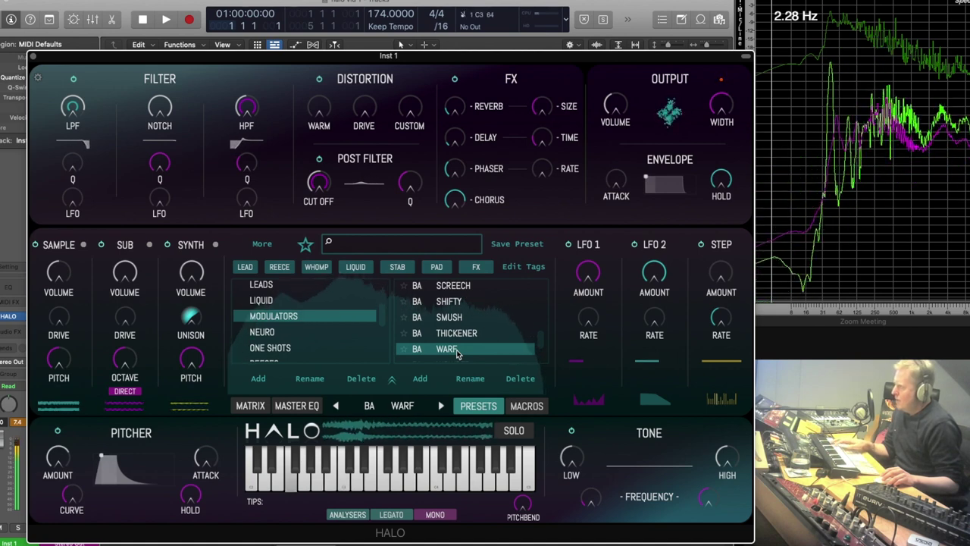
# Step: Open the Neuro folder and audition its MASK, HEDGEHOG and DINOSOR bass presets
pyautogui.click(297, 332)
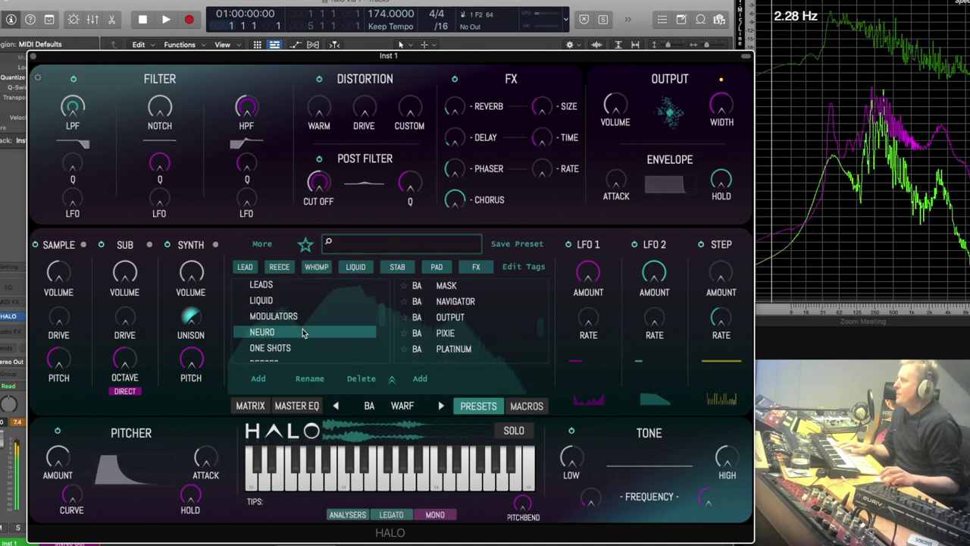
pyautogui.click(448, 292)
pyautogui.scroll(4, 449, 301)
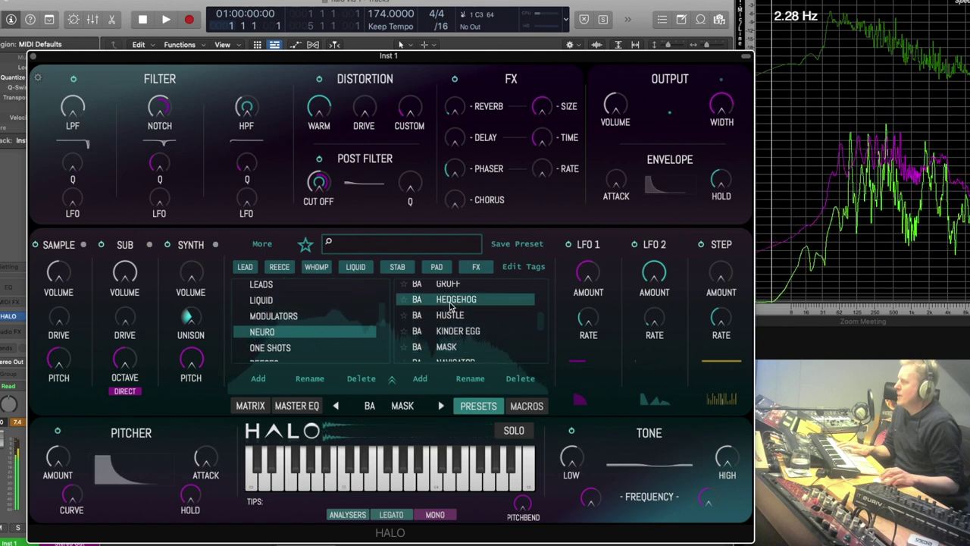
pyautogui.click(450, 301)
pyautogui.scroll(8, 450, 307)
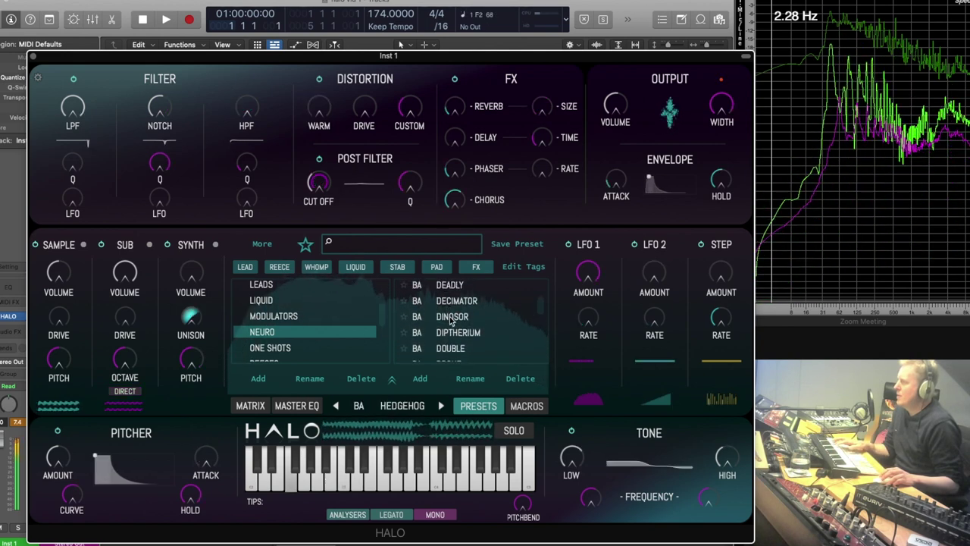
pyautogui.click(451, 319)
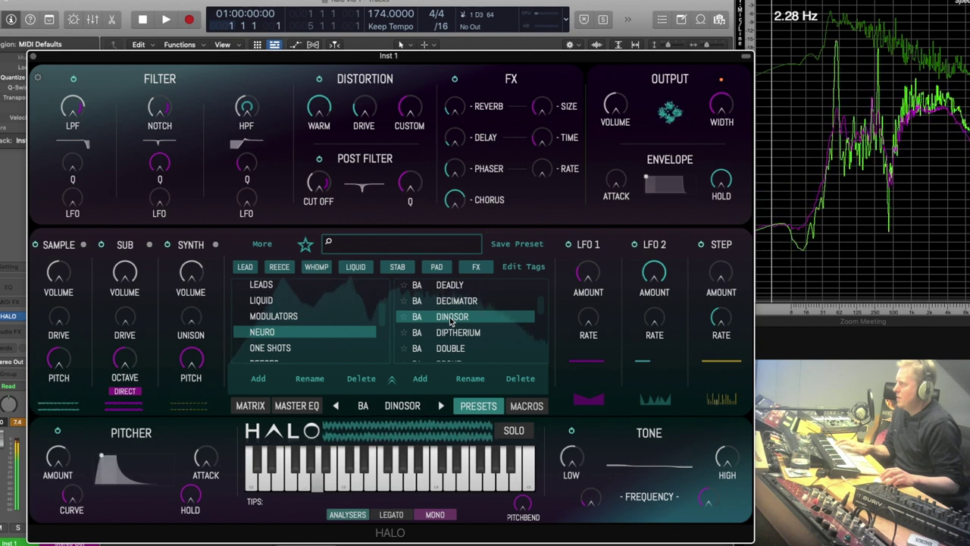
# Step: Open the One Shots folder and load the DCB BASS PT 1 preset
pyautogui.click(321, 348)
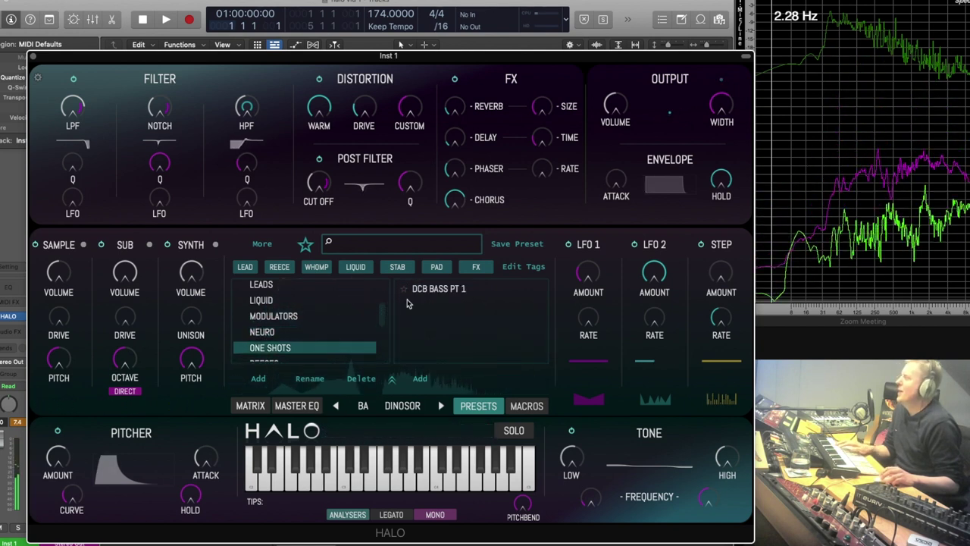
pyautogui.click(445, 290)
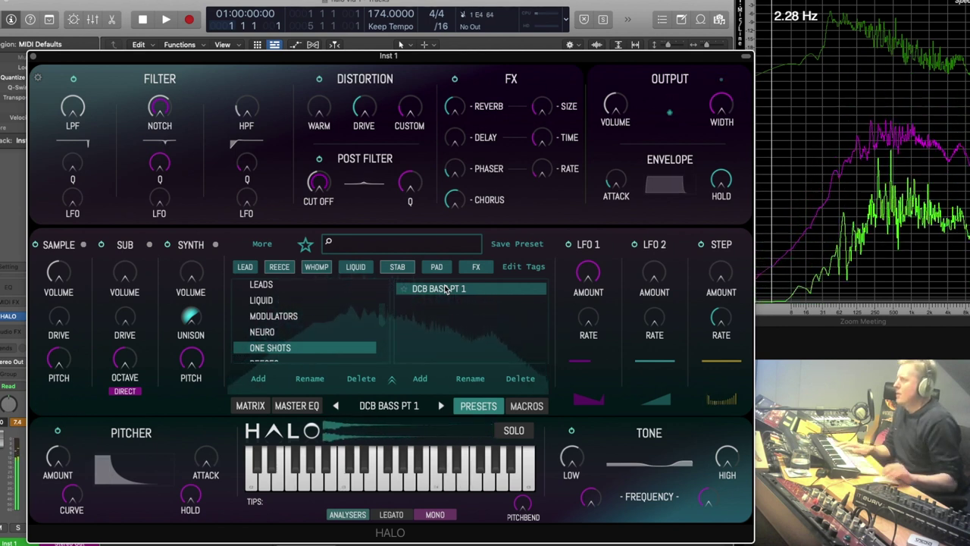
# Step: Open the Reeces folder and audition its BELIEVER, BLUEY, CHRISFACE, CLEANER and CROMAGNON presets in turn
pyautogui.scroll(-1, 303, 341)
pyautogui.click(297, 349)
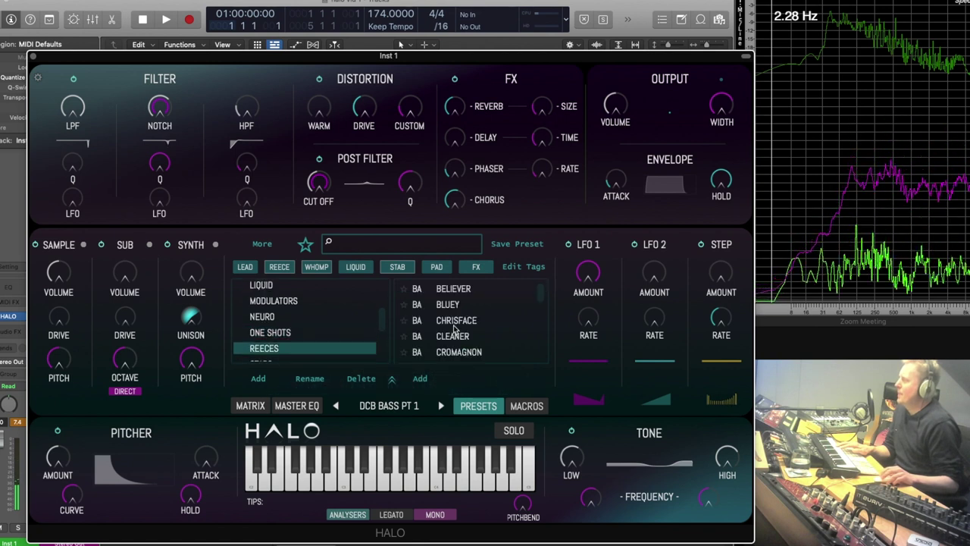
pyautogui.click(455, 290)
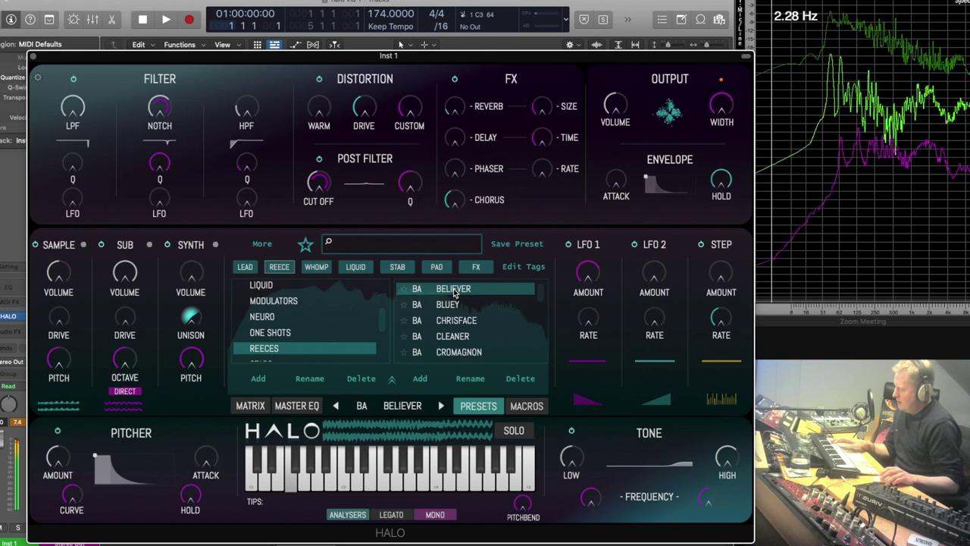
pyautogui.click(465, 307)
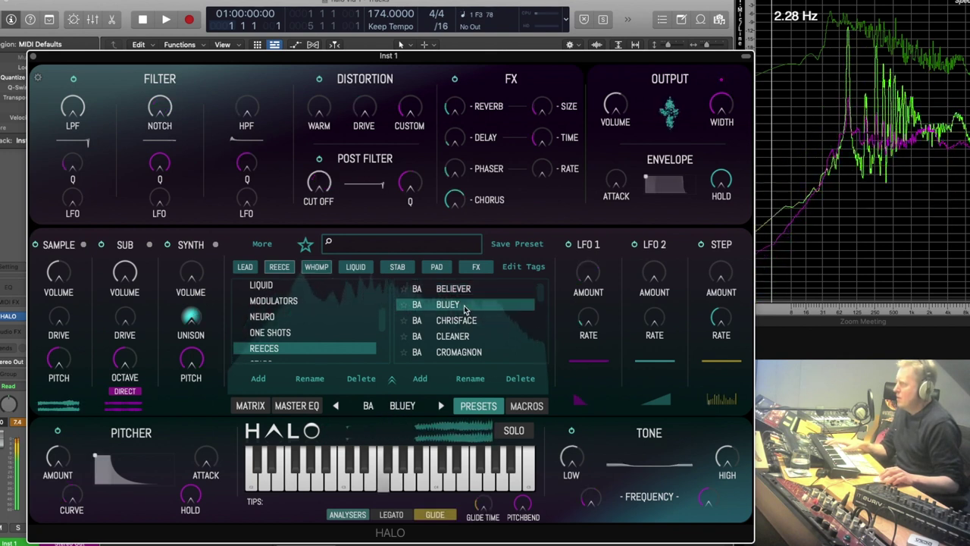
pyautogui.click(477, 321)
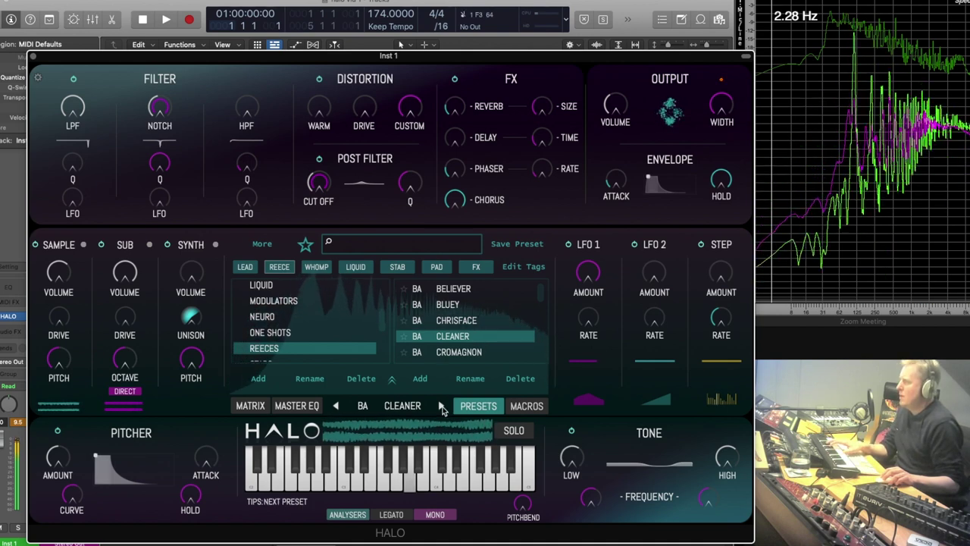
pyautogui.click(442, 407)
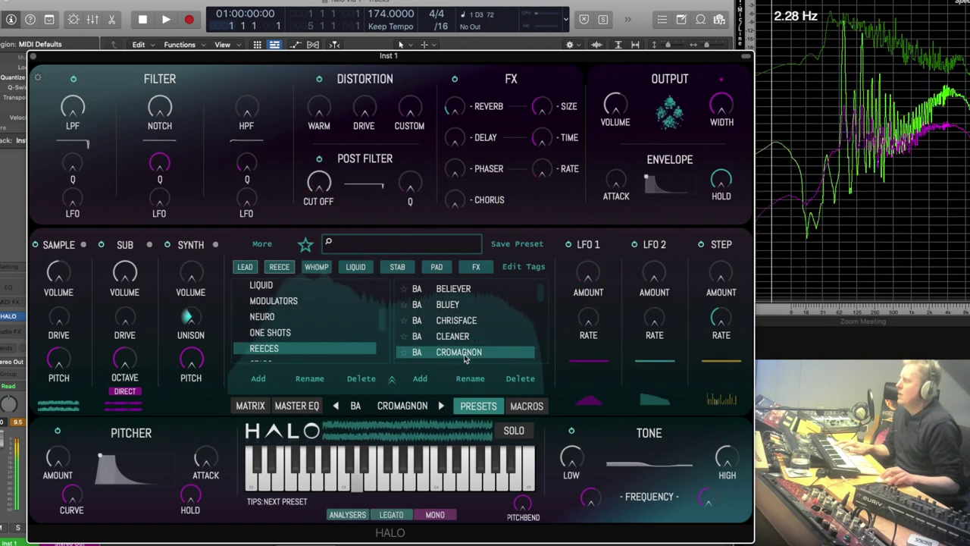
# Step: Audition the DWARF, KING MAKER and TITANIUM bass presets further down the Reeces folder
pyautogui.scroll(-1, 463, 349)
pyautogui.click(457, 311)
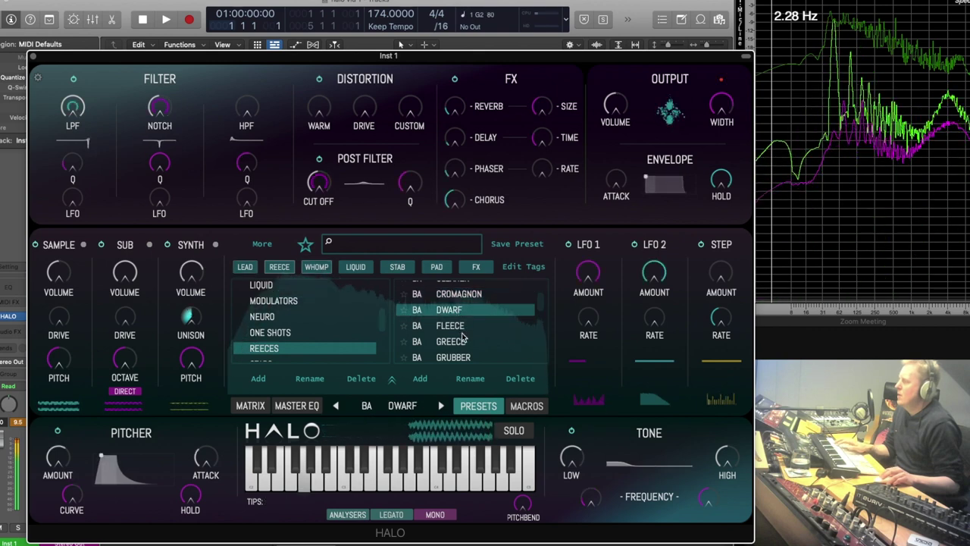
pyautogui.scroll(-2, 462, 338)
pyautogui.scroll(-1, 464, 338)
pyautogui.click(468, 331)
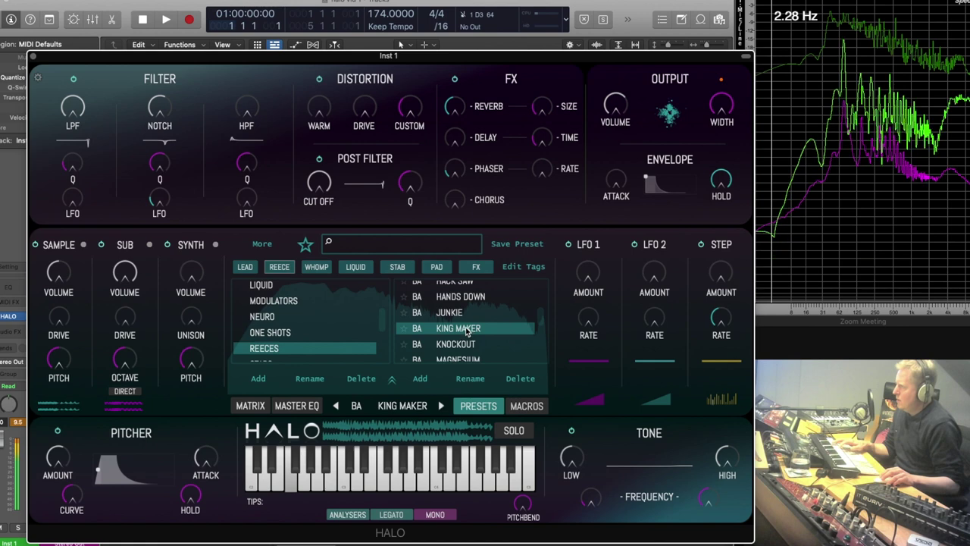
pyautogui.scroll(-8, 455, 333)
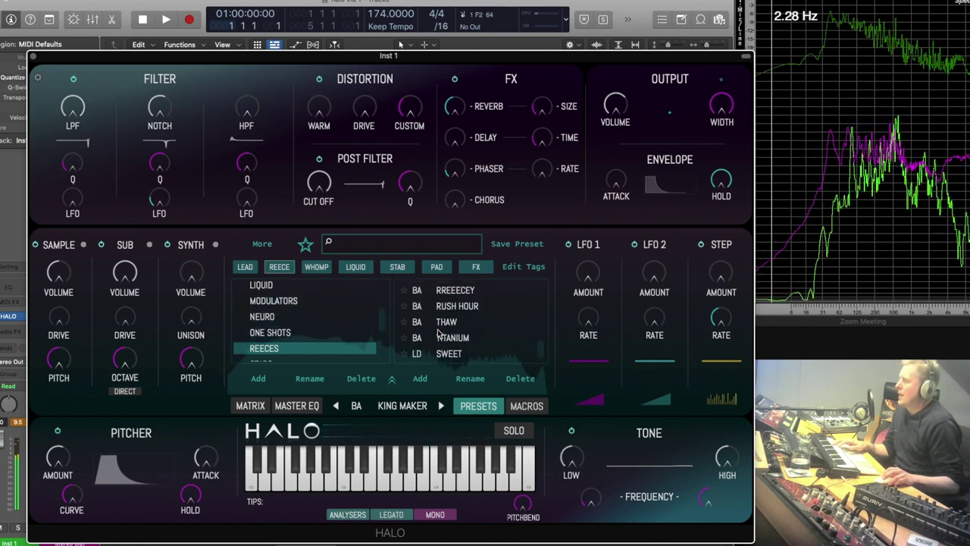
pyautogui.click(455, 339)
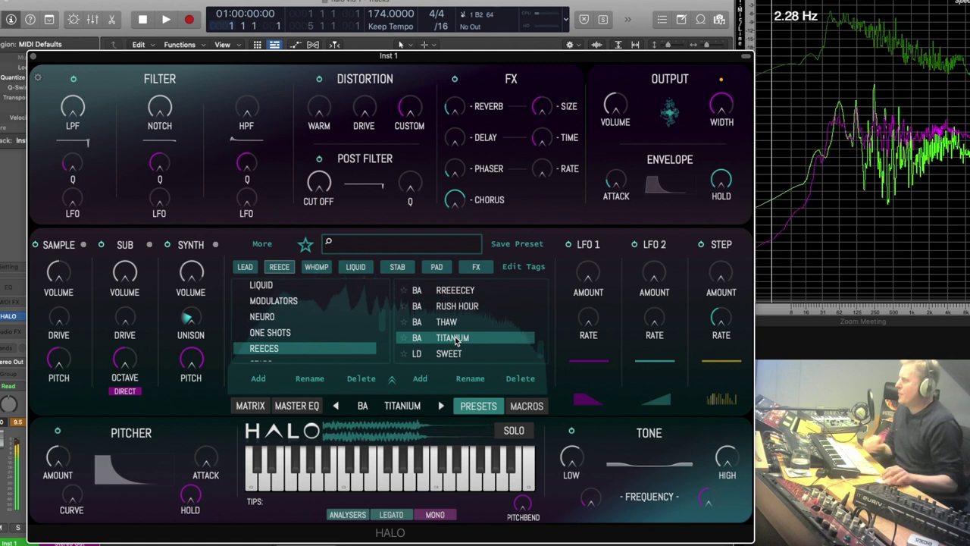
# Step: Open the Stabs folder and audition its SUCCULENT, DEEP DIVE and FRONTAL presets
pyautogui.scroll(-2, 304, 334)
pyautogui.click(344, 323)
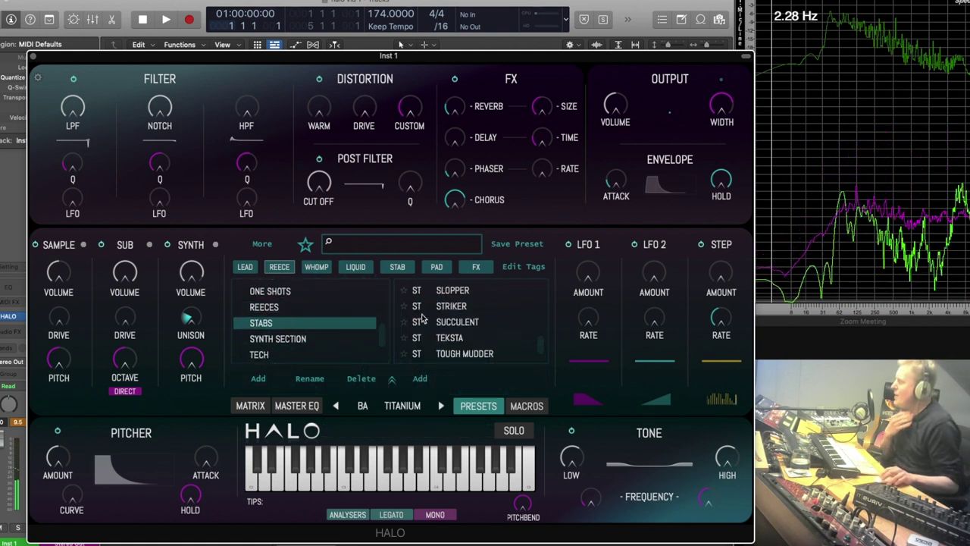
pyautogui.click(471, 324)
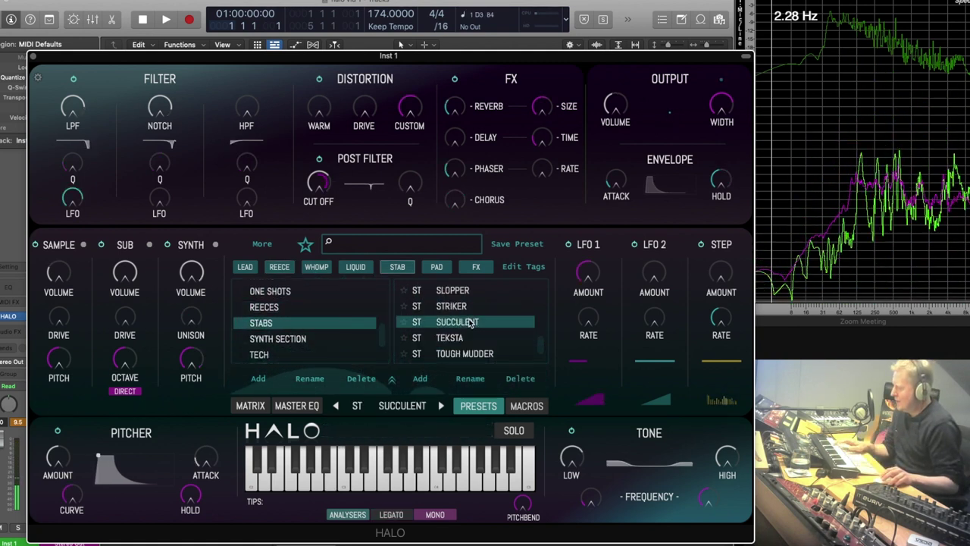
pyautogui.scroll(5, 482, 316)
pyautogui.scroll(3, 482, 316)
pyautogui.click(471, 308)
pyautogui.click(465, 340)
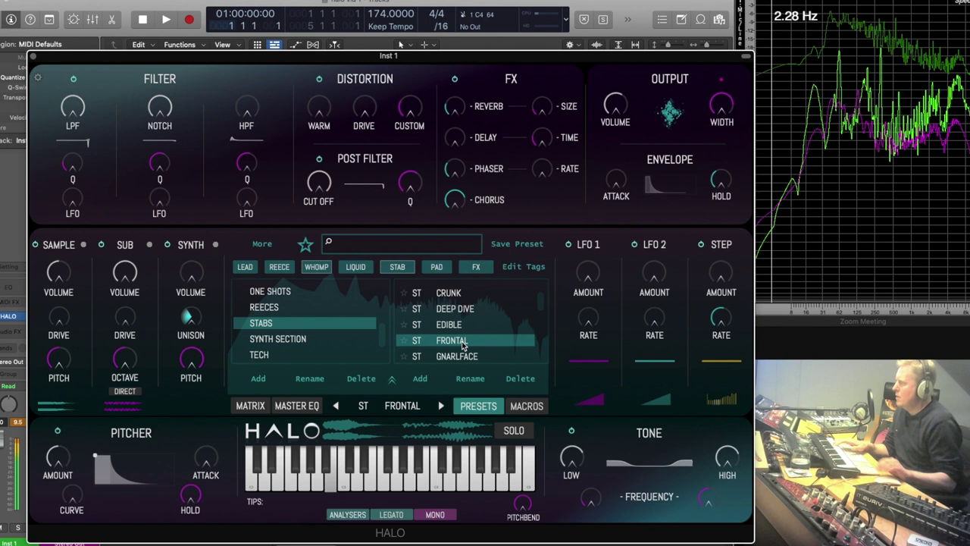
# Step: Open the Synth Section folder and audition its NEO, EVIL SAW and ACININE bass presets
pyautogui.click(278, 341)
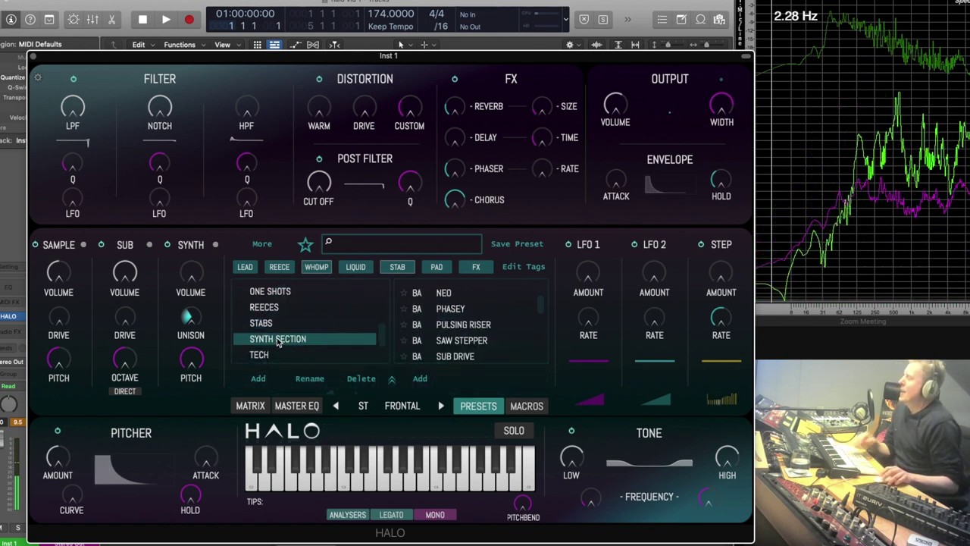
pyautogui.click(448, 294)
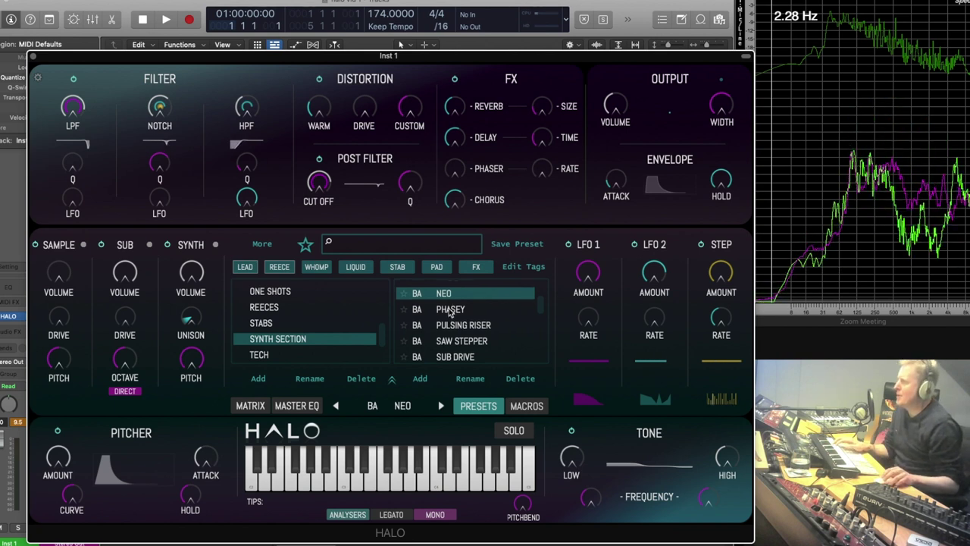
pyautogui.scroll(3, 440, 322)
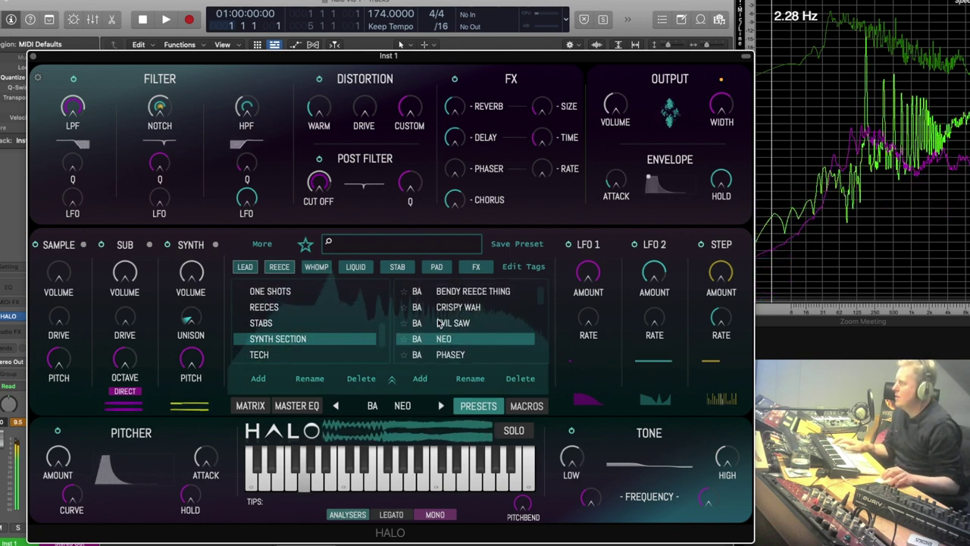
pyautogui.click(454, 324)
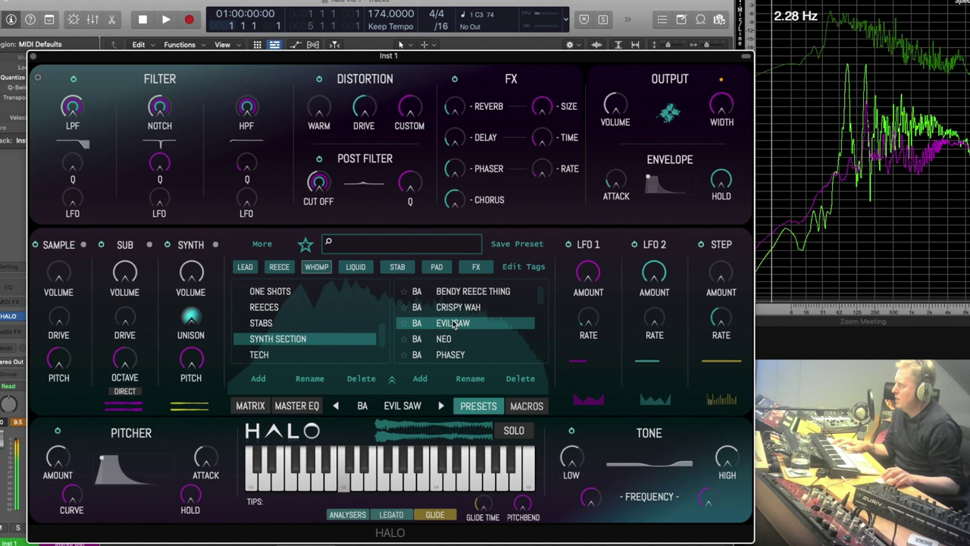
pyautogui.scroll(1, 453, 322)
pyautogui.click(456, 292)
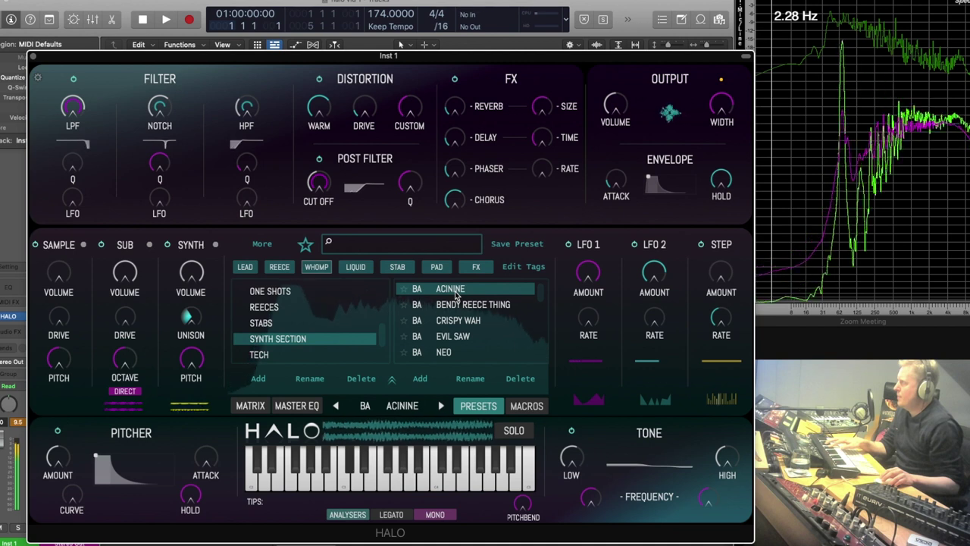
# Step: Open the Tech folder and audition its ASHTRAY, ASTEROID and BUSTARD bass presets
pyautogui.click(326, 353)
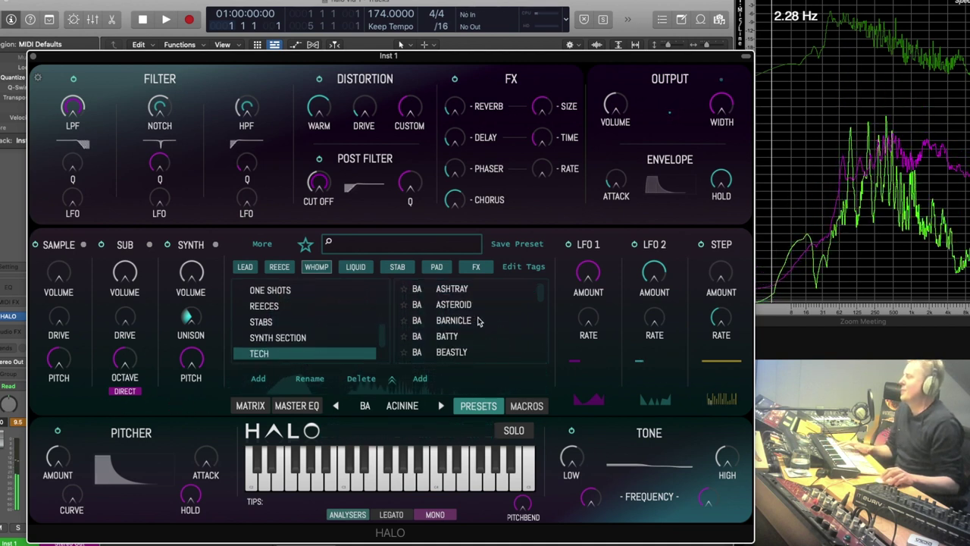
pyautogui.click(462, 291)
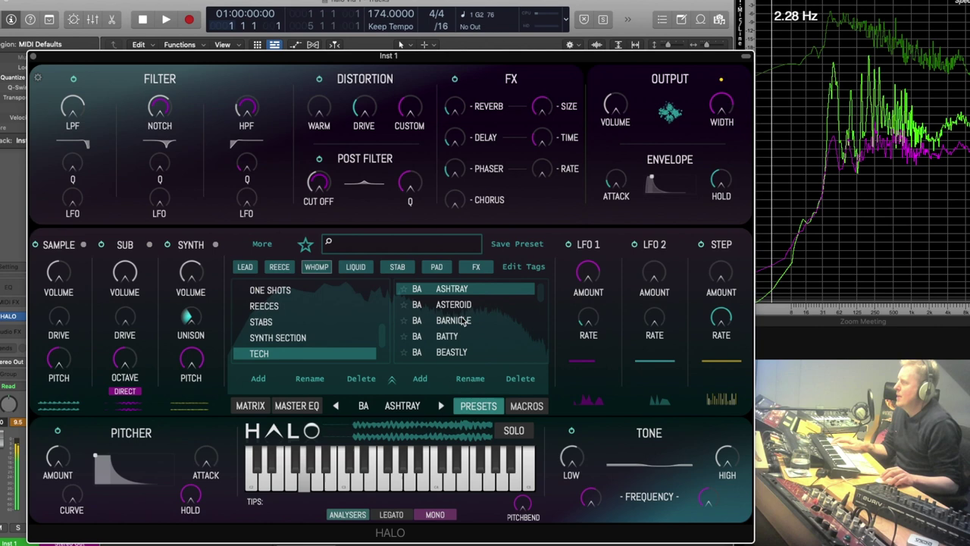
pyautogui.click(459, 306)
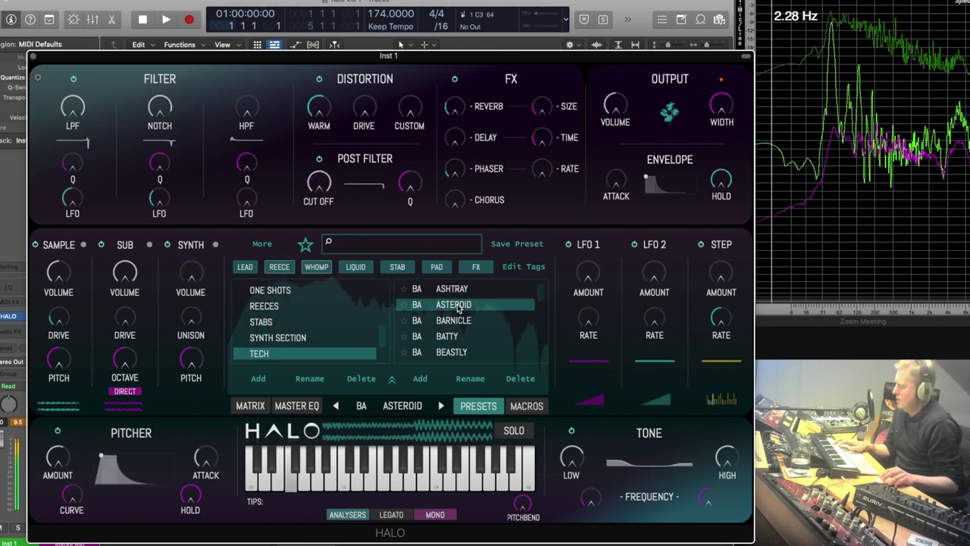
pyautogui.scroll(-3, 462, 319)
pyautogui.click(463, 326)
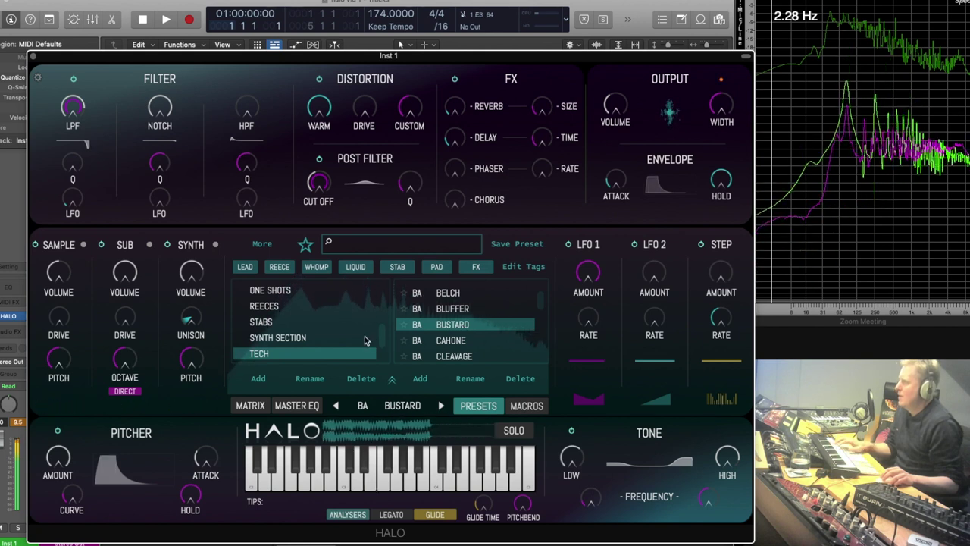
# Step: Open the User folder and load the BLANK preset, followed by the custom liquid pad preset
pyautogui.scroll(-2, 304, 337)
pyautogui.click(300, 339)
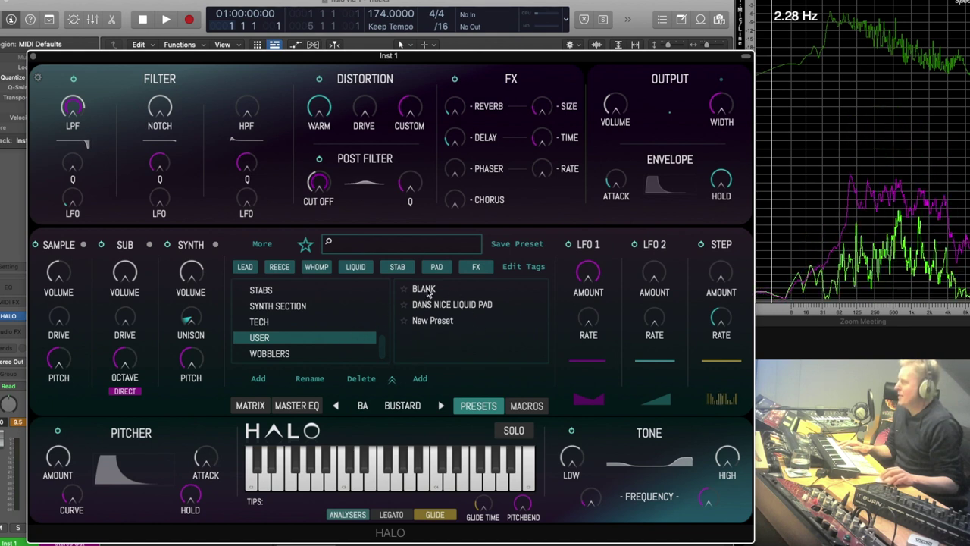
pyautogui.click(451, 290)
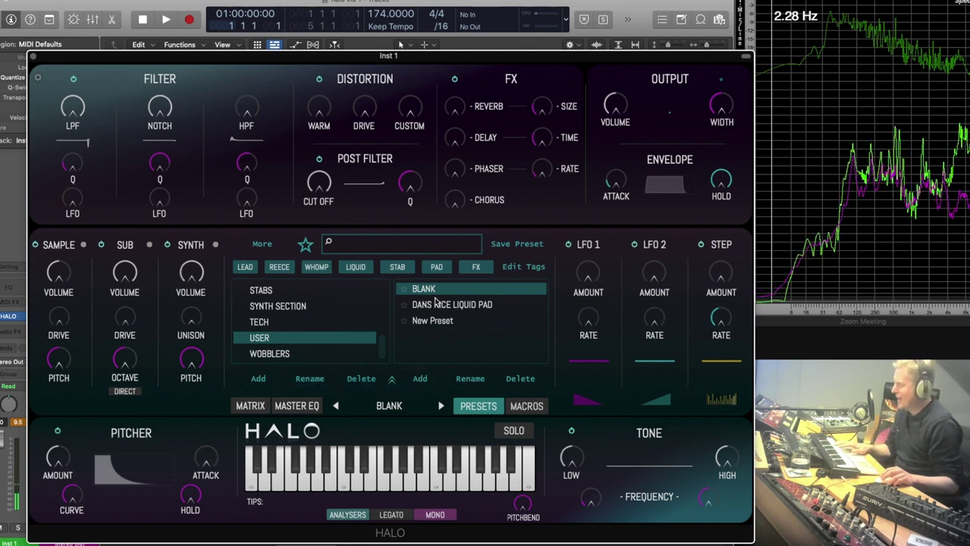
pyautogui.click(445, 305)
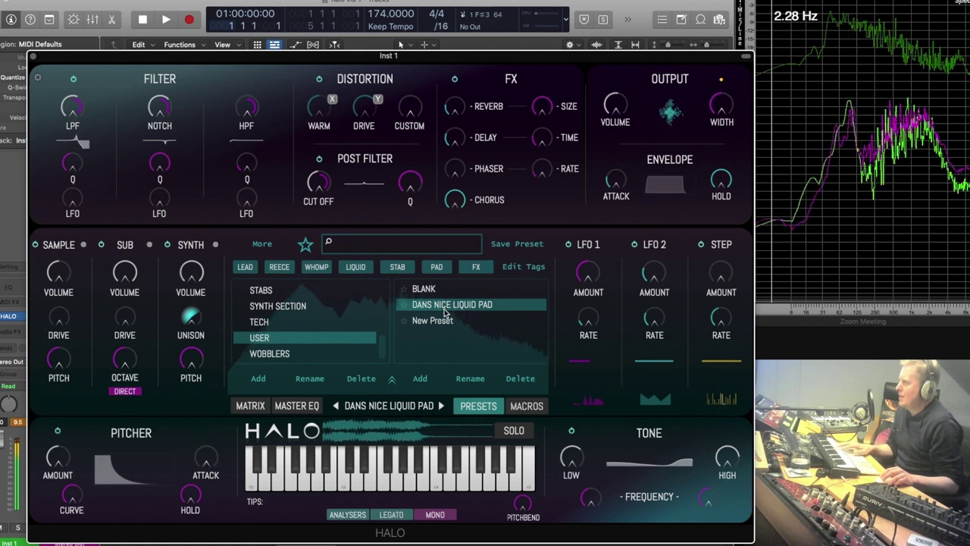
# Step: Open the Wobblers folder and audition its BEETLEJUICE and BOOGERS bass presets
pyautogui.click(324, 355)
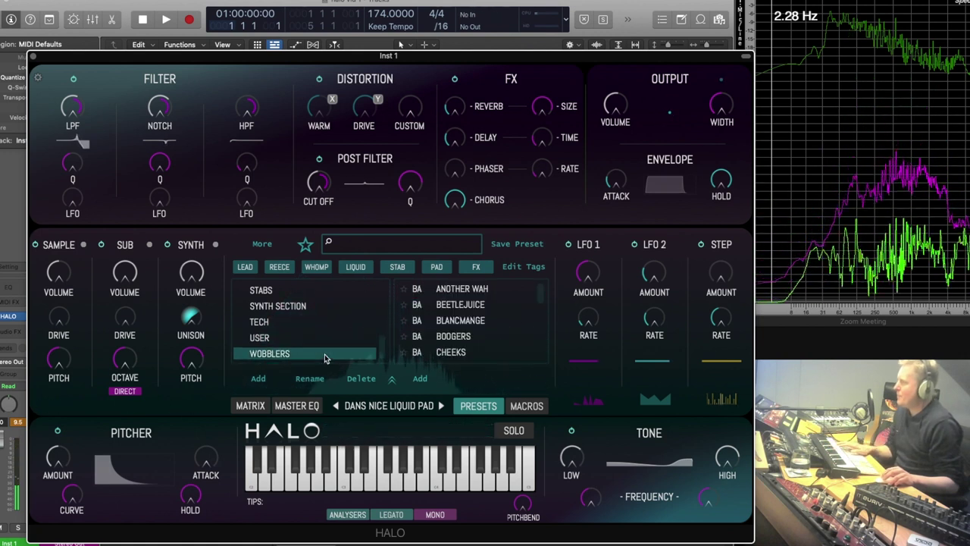
pyautogui.click(478, 307)
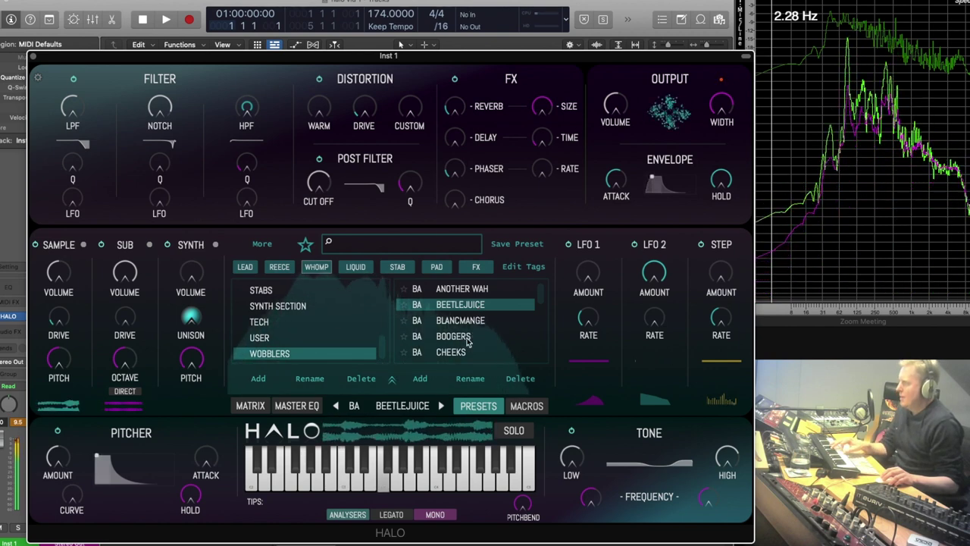
pyautogui.click(474, 338)
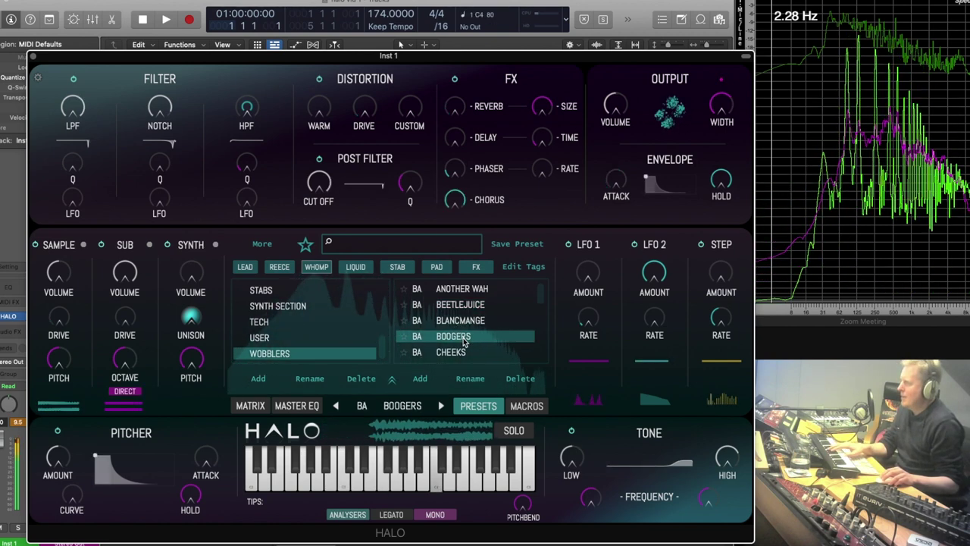
# Step: Audition the PHLOX bass preset in the Wobblers folder and return to the start of the folder and preset lists
pyautogui.scroll(-3, 464, 342)
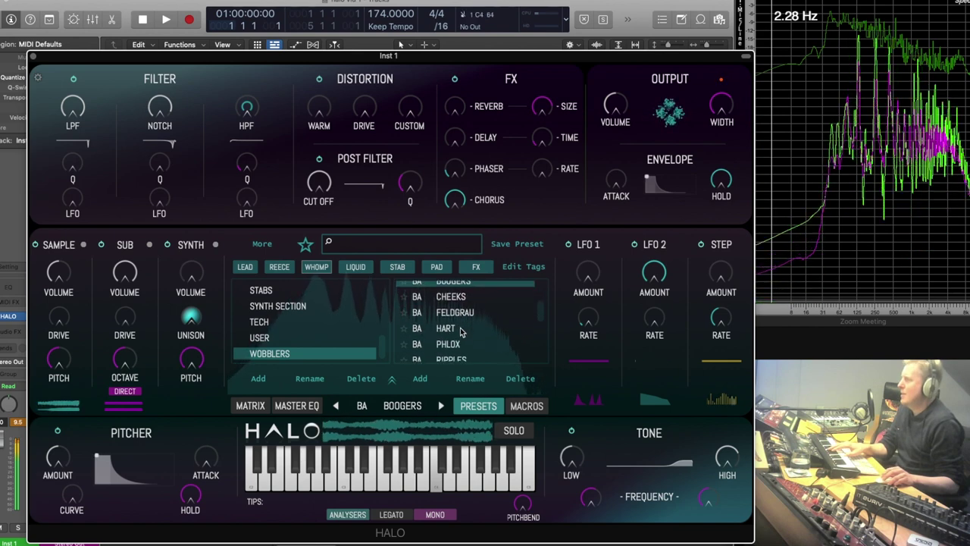
pyautogui.click(457, 344)
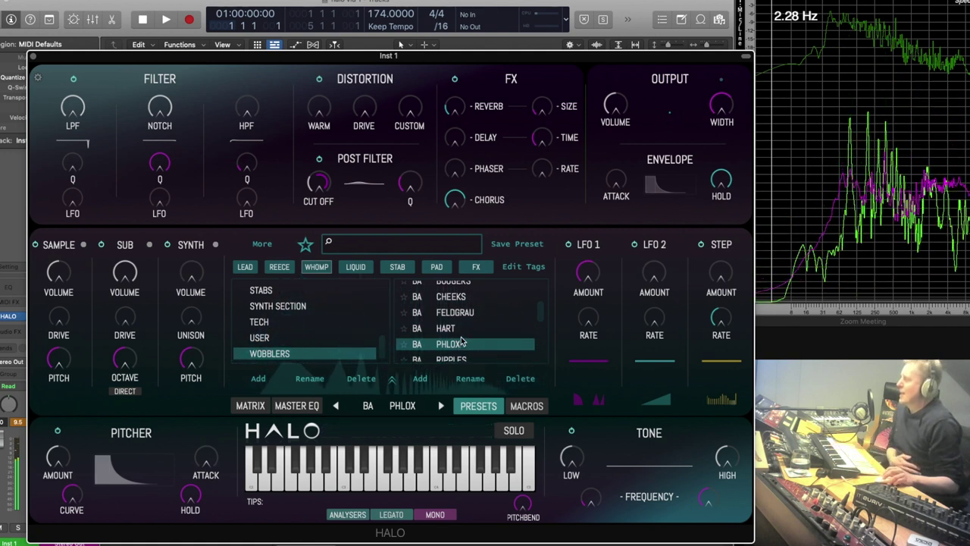
pyautogui.scroll(-10, 461, 340)
pyautogui.scroll(10, 461, 341)
pyautogui.scroll(5, 242, 322)
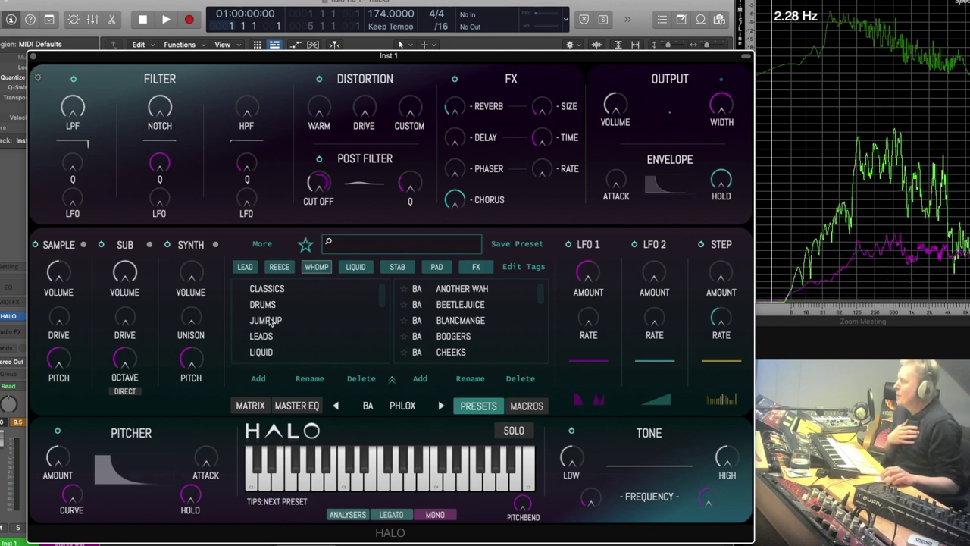
# Step: Filter presets by the LEAD tag and audition HIGHTOPS, and by the REECE tag to audition CHRISFACE, CLEANER and HANDS DOWN
pyautogui.click(245, 268)
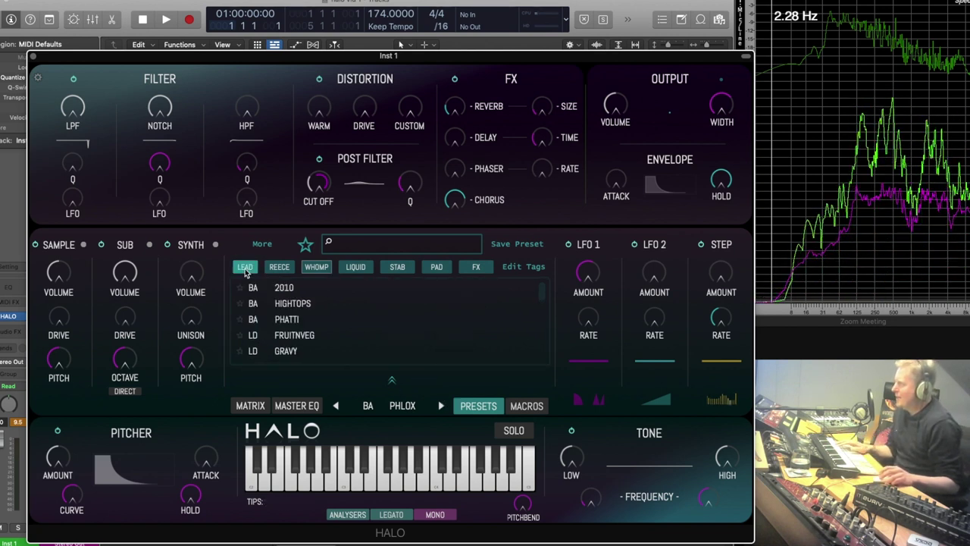
pyautogui.click(313, 305)
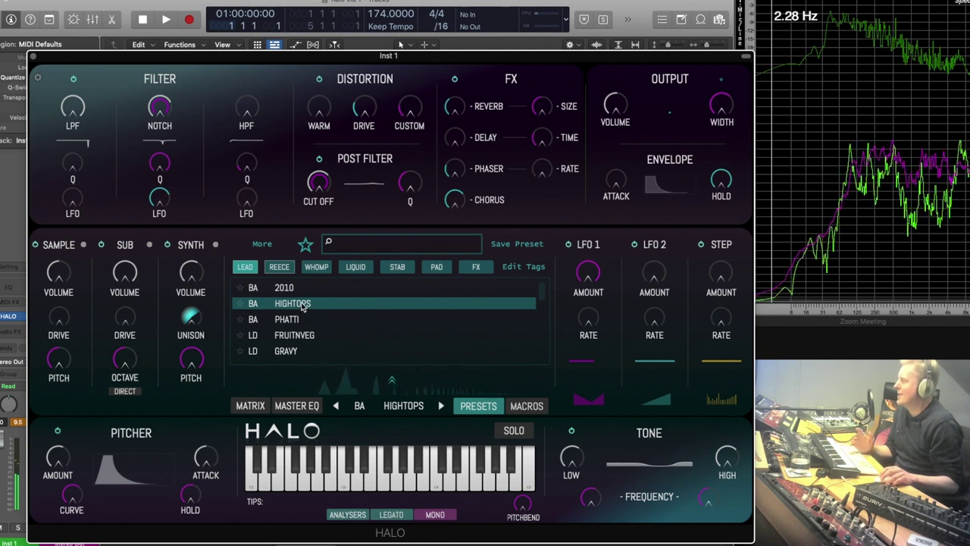
pyautogui.click(279, 269)
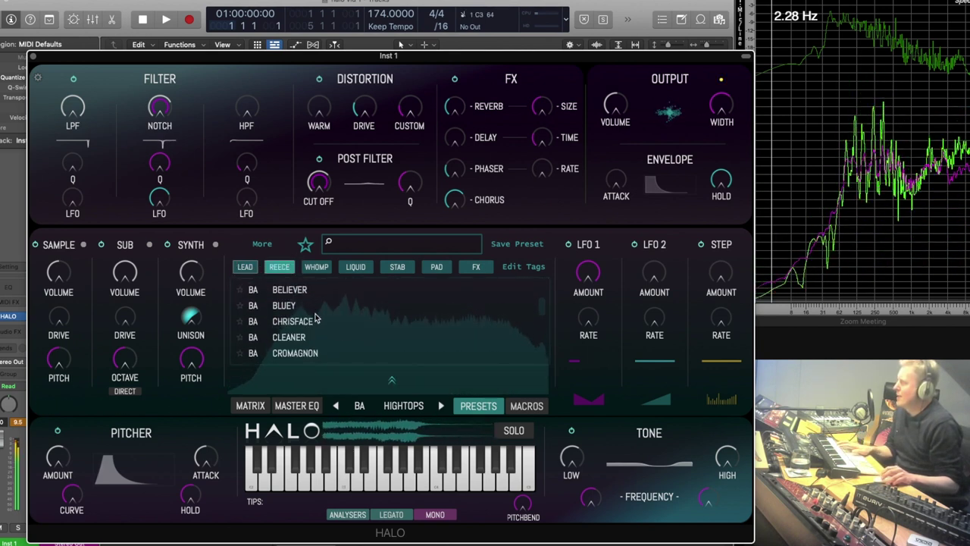
pyautogui.click(310, 322)
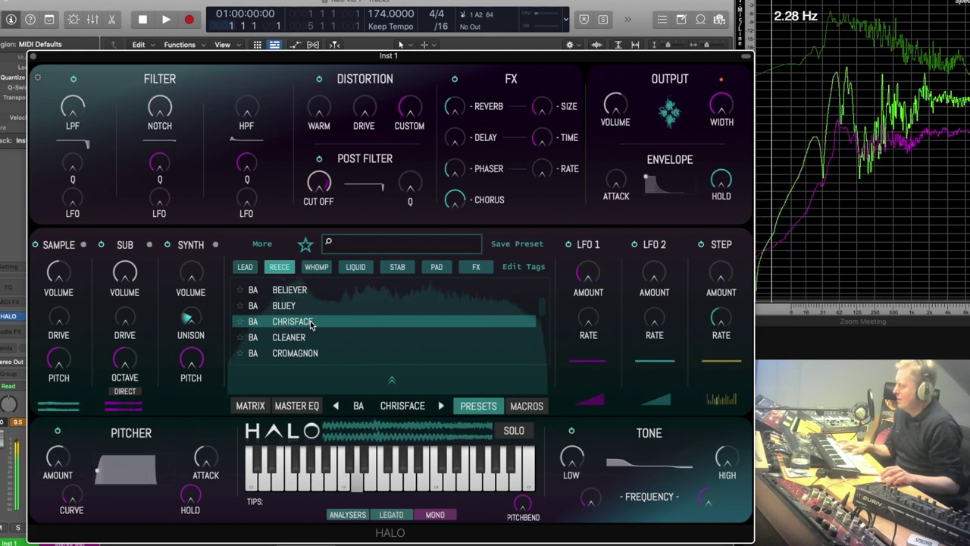
pyautogui.click(309, 338)
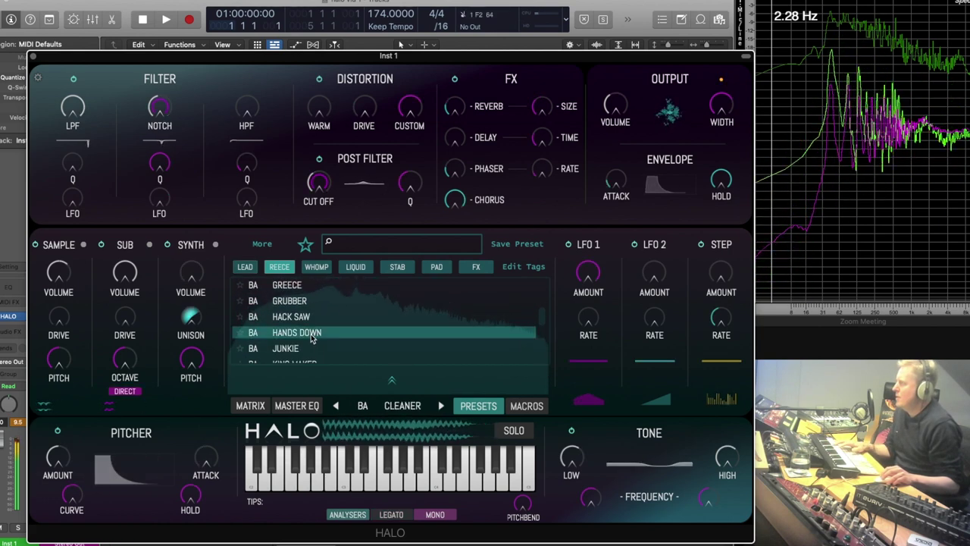
pyautogui.click(312, 338)
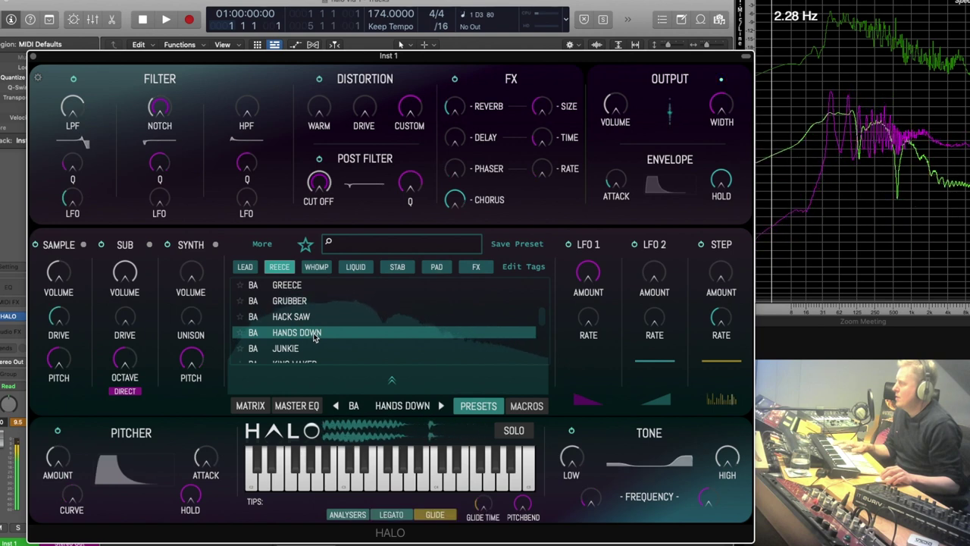
# Step: Filter presets by the WHOMP tag and audition ANIMATE, BASS SPLATTER, CHEAT, COLONIC, DOCTOR and ORGANICO
pyautogui.click(316, 269)
pyautogui.click(304, 292)
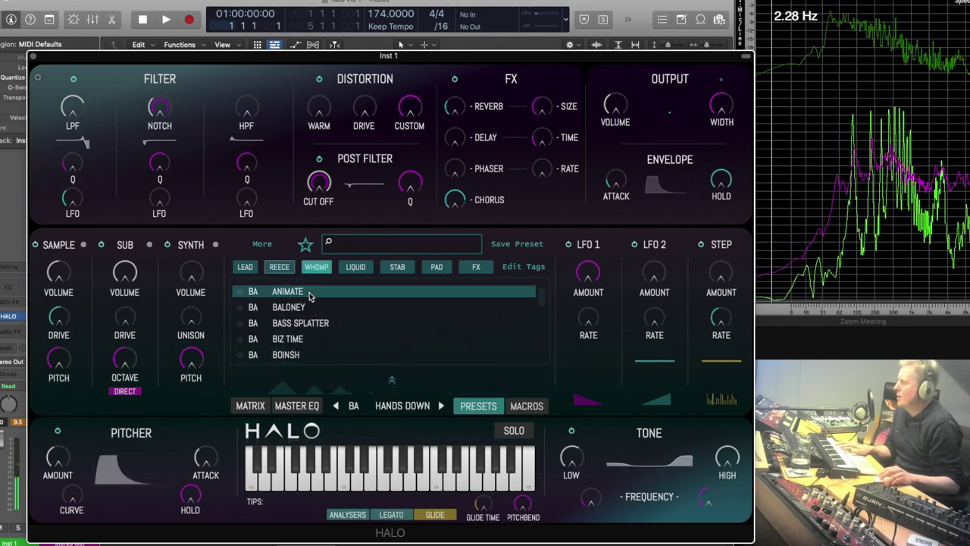
pyautogui.click(309, 325)
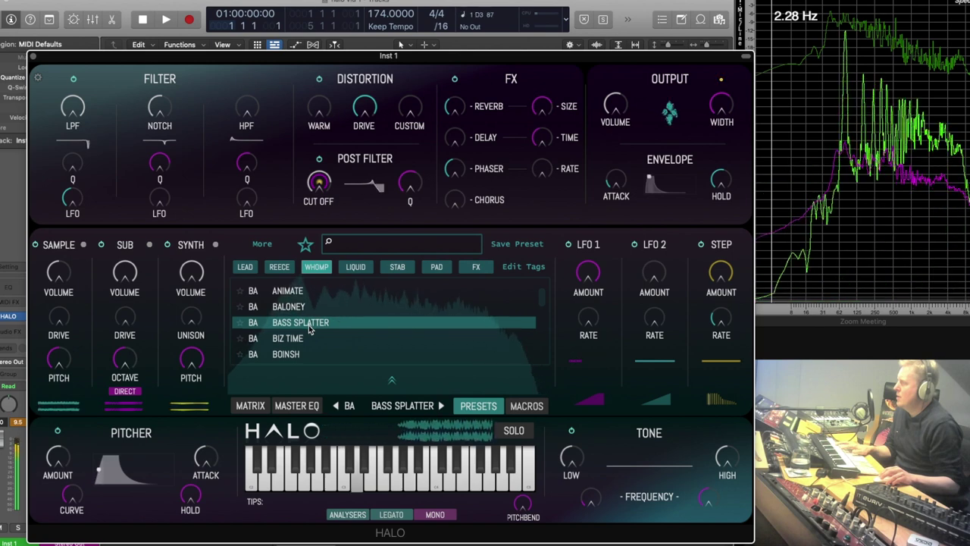
pyautogui.click(302, 316)
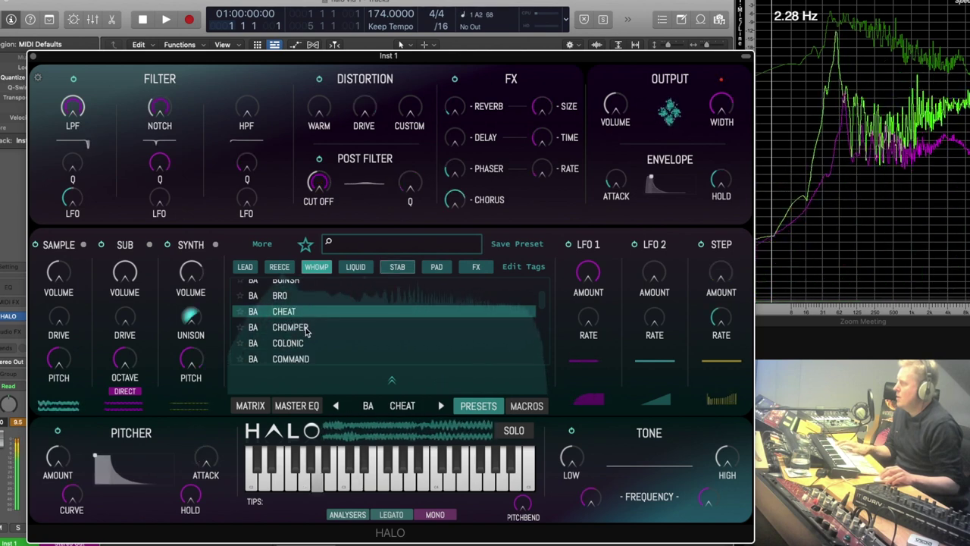
pyautogui.click(311, 345)
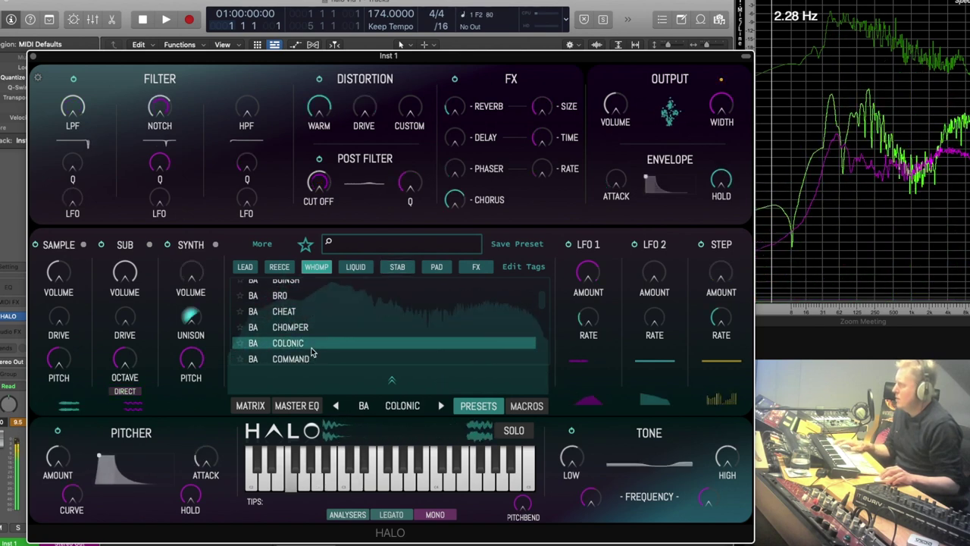
pyautogui.click(309, 324)
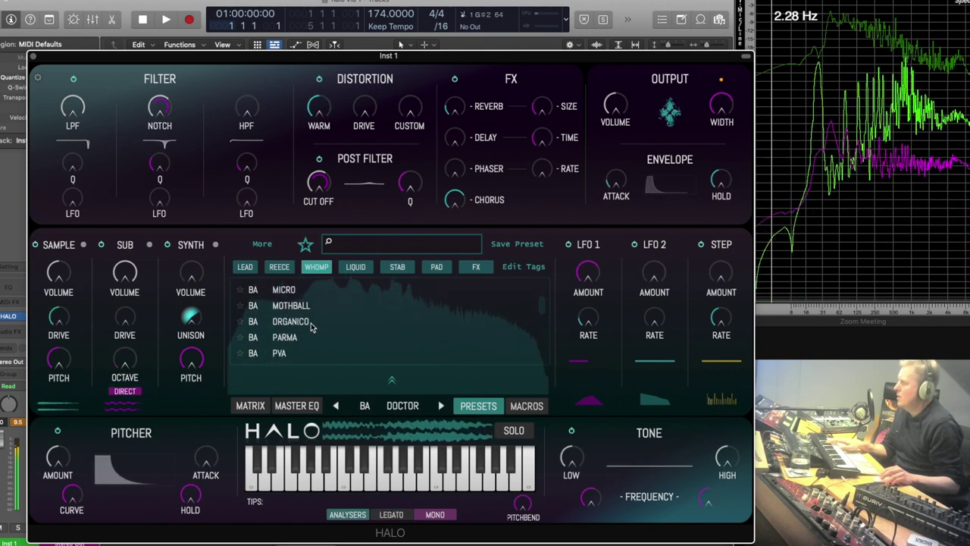
pyautogui.click(310, 326)
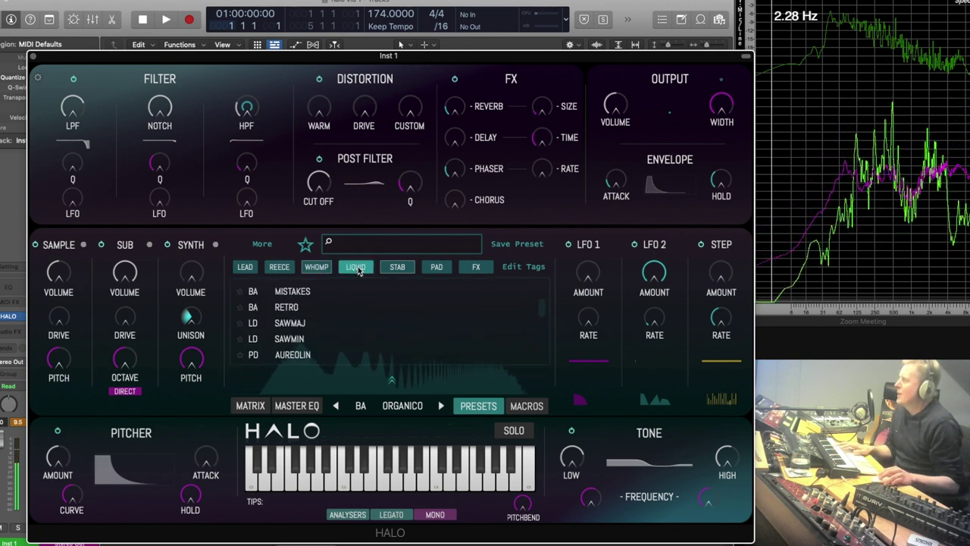
# Step: Audition the MISTAKES, DREAMER and FOCUS presets under the LIQUID tag and clear that tag filter
pyautogui.click(315, 294)
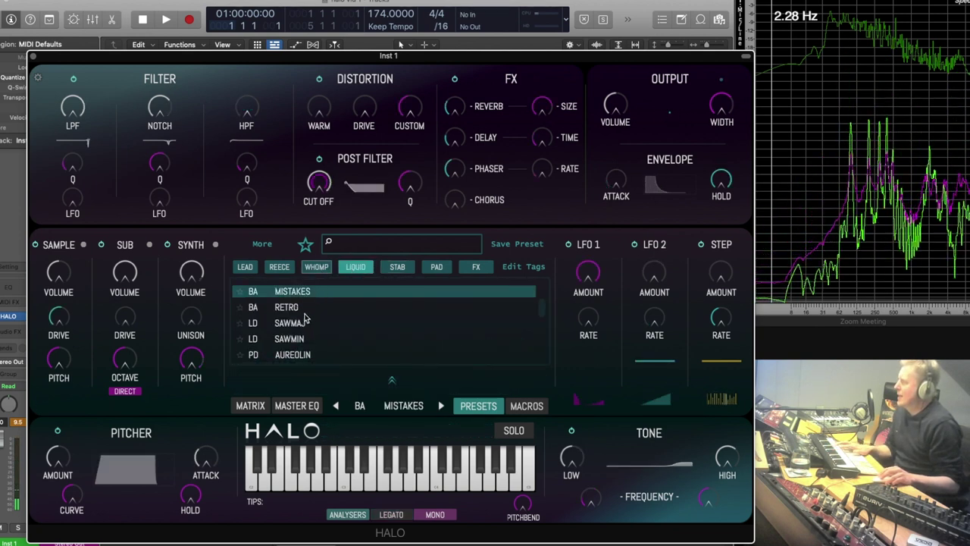
pyautogui.click(305, 323)
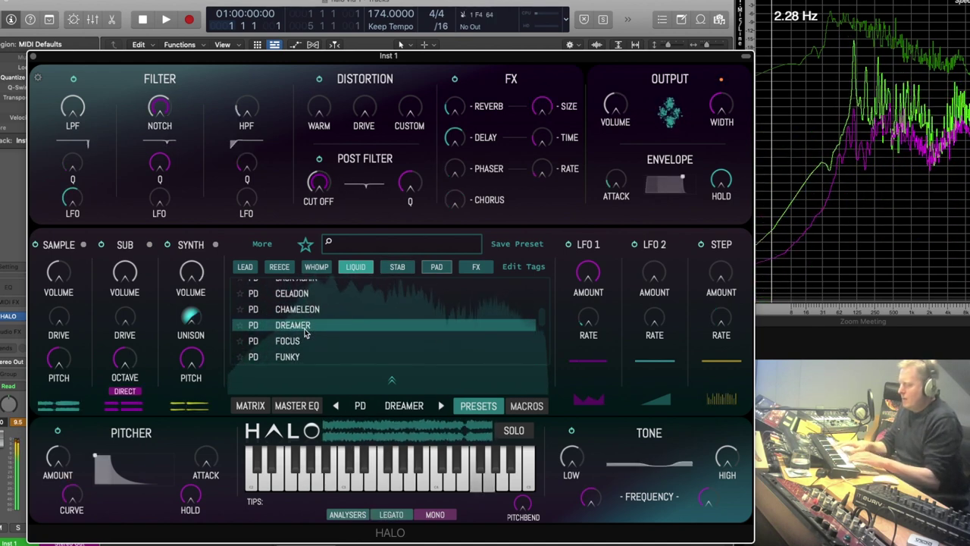
pyautogui.click(307, 341)
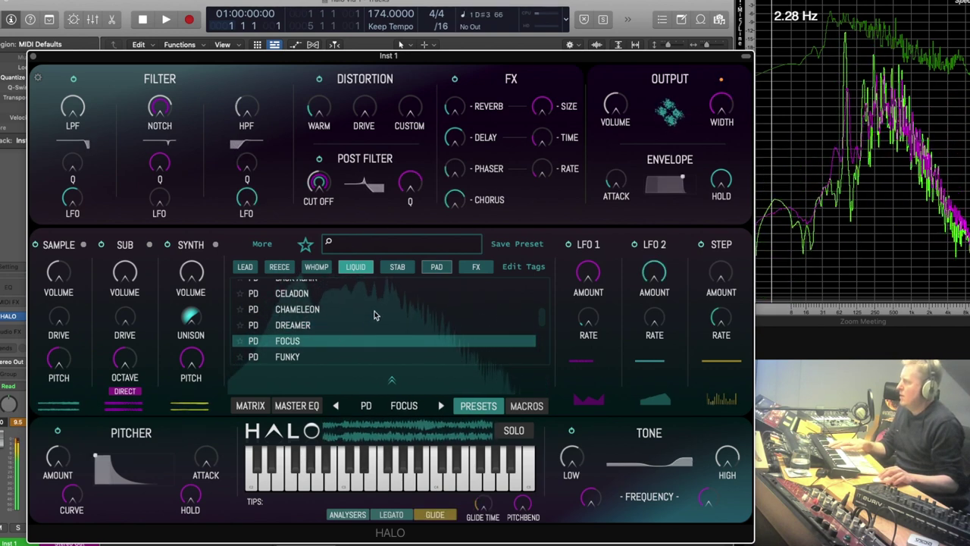
pyautogui.click(355, 266)
# Step: Filter presets by the STAB tag and audition JOB CENTRE, ORGANICO and the RONA lead
pyautogui.click(398, 267)
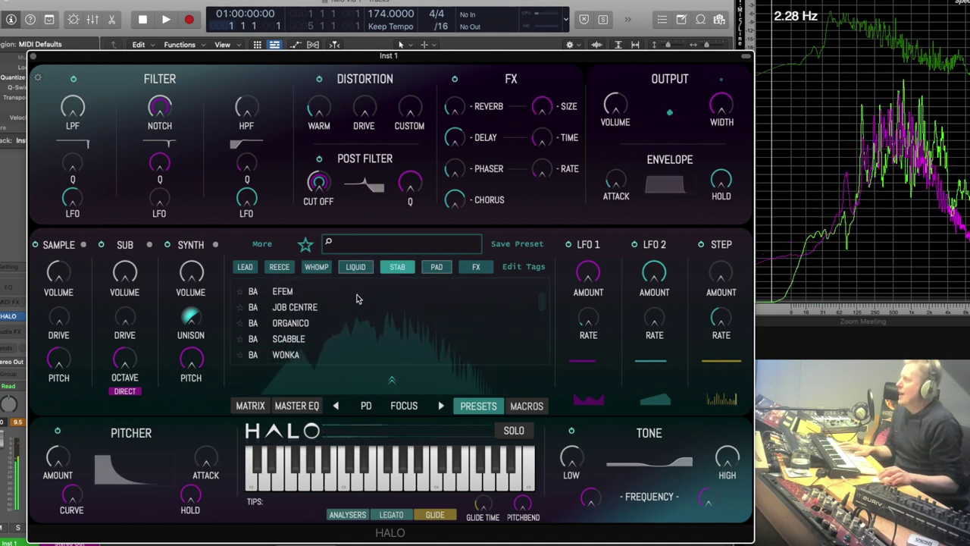
pyautogui.click(333, 307)
pyautogui.click(324, 322)
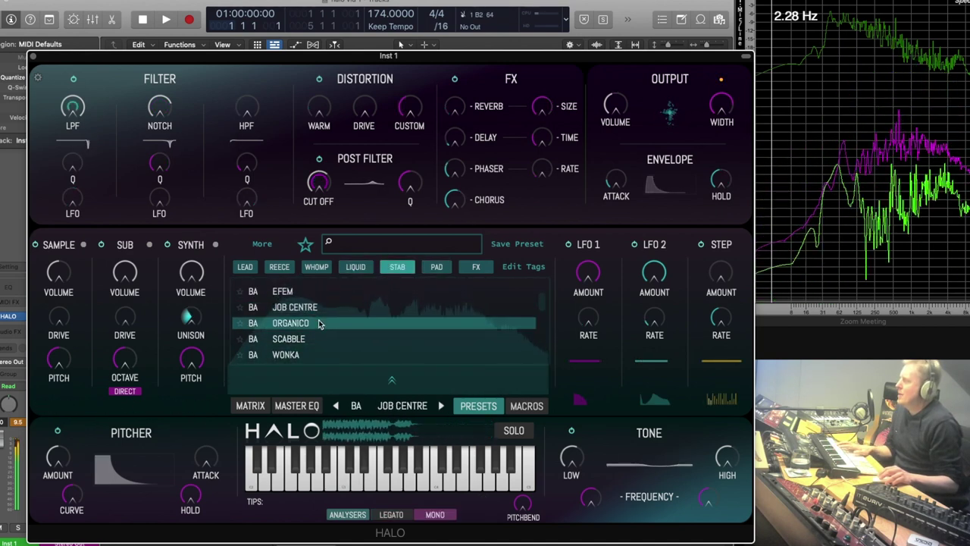
pyautogui.scroll(-4, 318, 335)
pyautogui.click(309, 324)
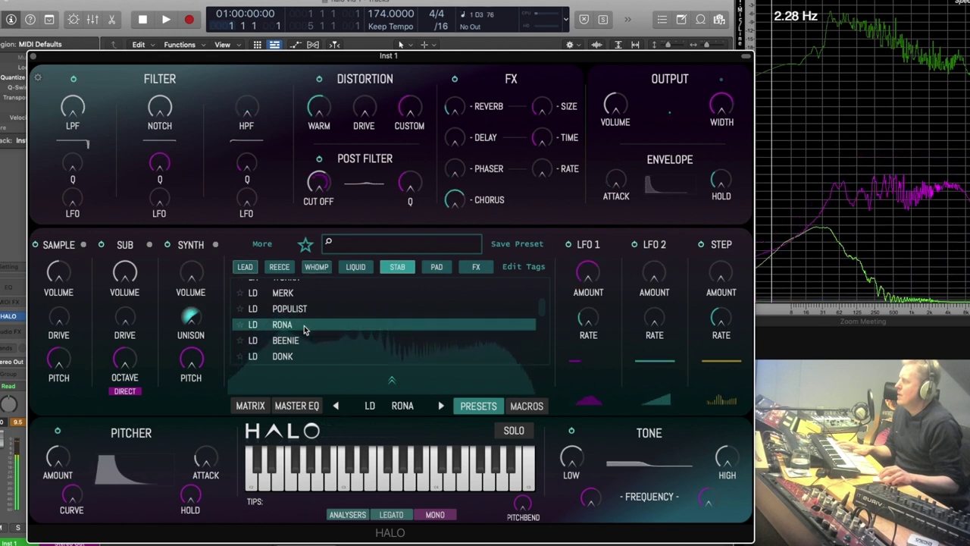
# Step: Filter presets by the PAD tag and audition FLEX, and combine it with the STAB tag to audition SAWMIN and BACK AGAIN
pyautogui.click(436, 267)
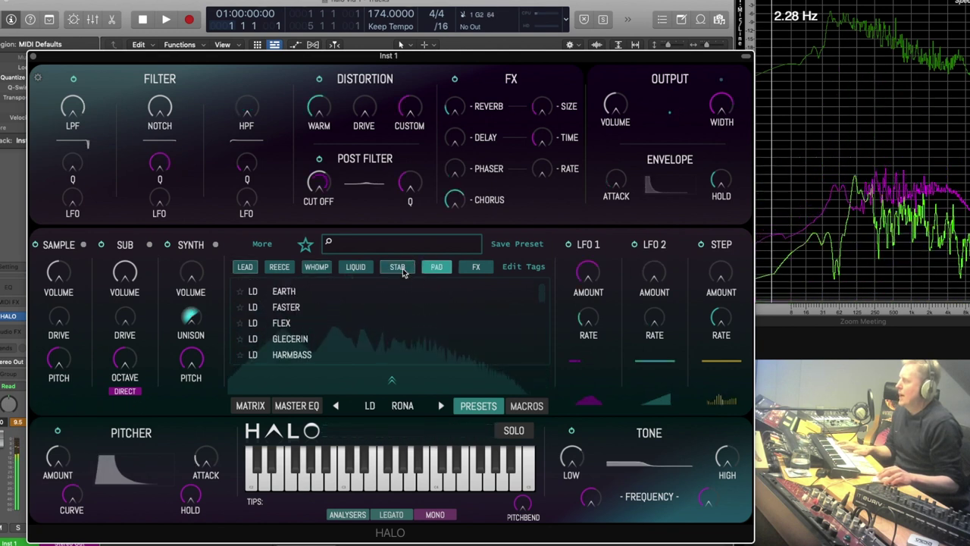
pyautogui.click(331, 324)
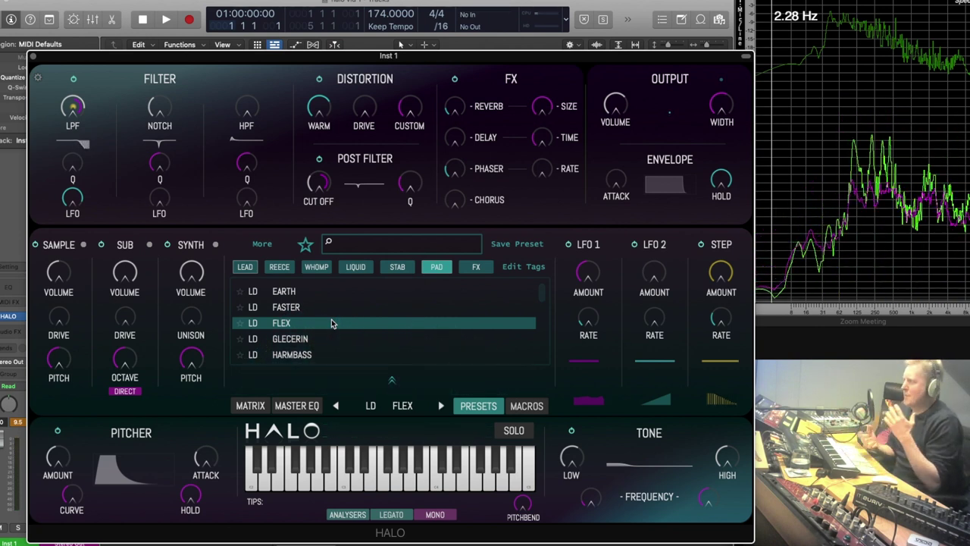
pyautogui.click(400, 268)
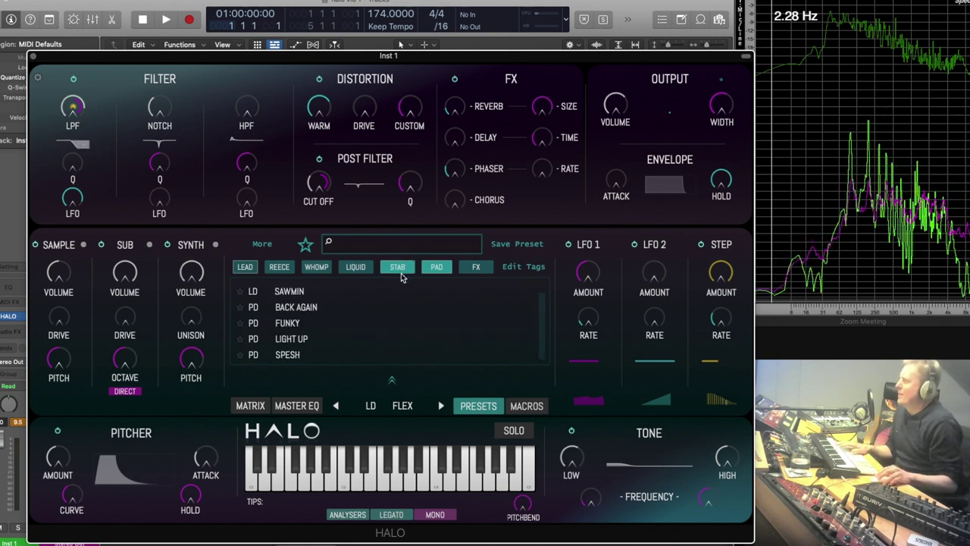
pyautogui.click(351, 295)
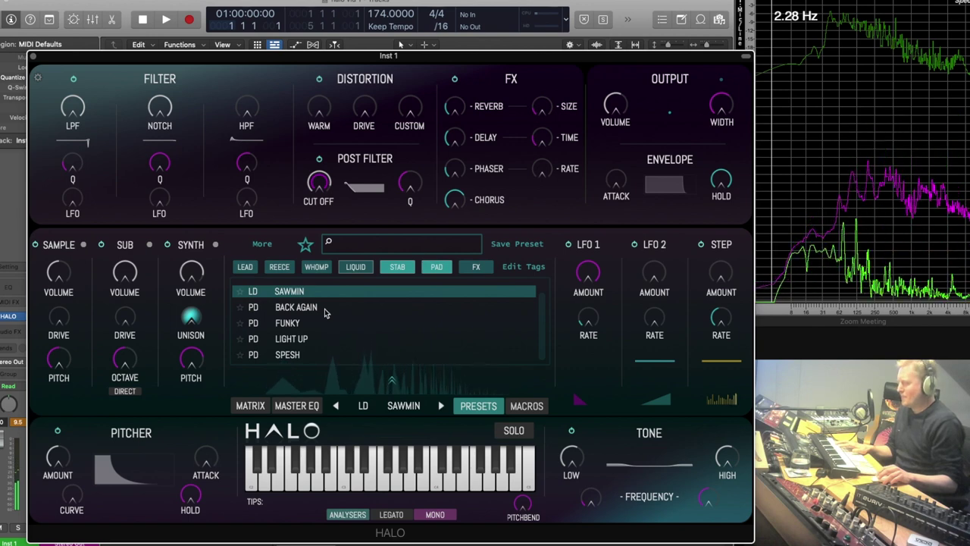
pyautogui.click(321, 309)
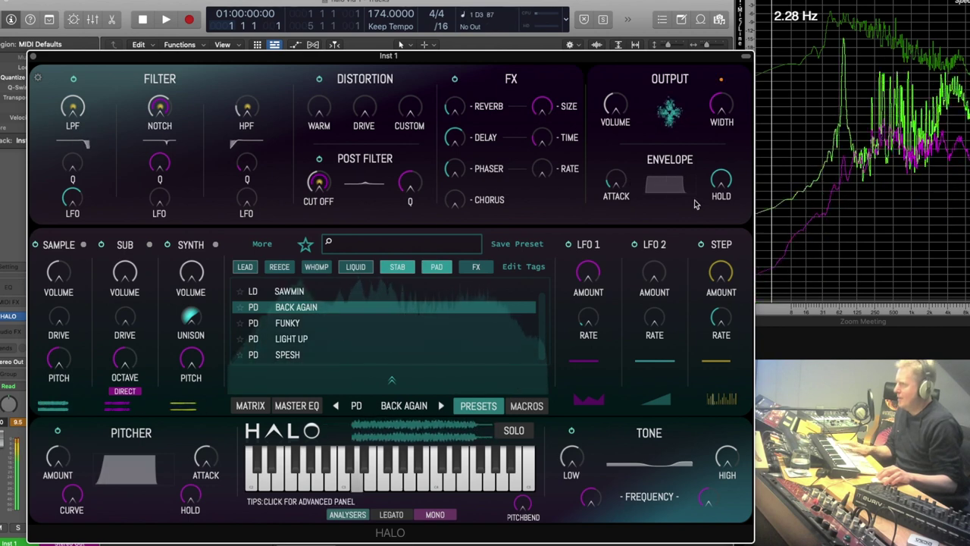
# Step: Lower the sustain in the output envelope's advanced settings for the BACK AGAIN pad and return to the preset browser
pyautogui.click(667, 184)
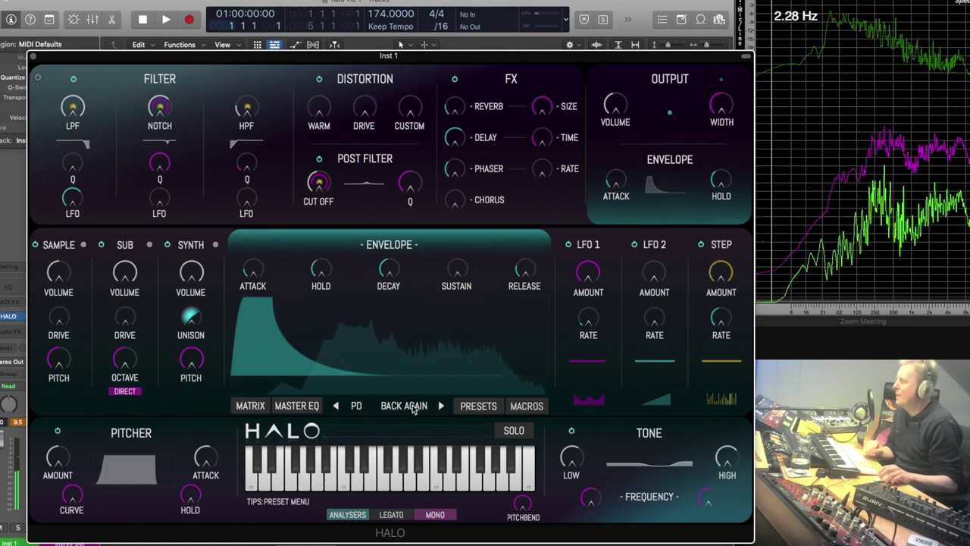
pyautogui.click(478, 405)
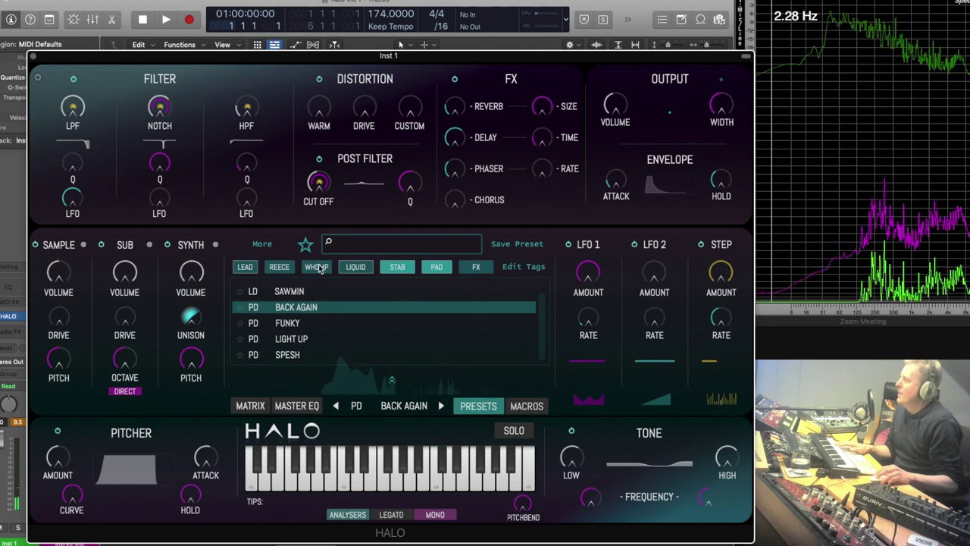
# Step: Filter presets by the FX tag alone, audition PULSING RISER and CHOPPY FALLER, and clear the filter to return to the folders
pyautogui.click(398, 267)
pyautogui.click(437, 267)
pyautogui.click(464, 268)
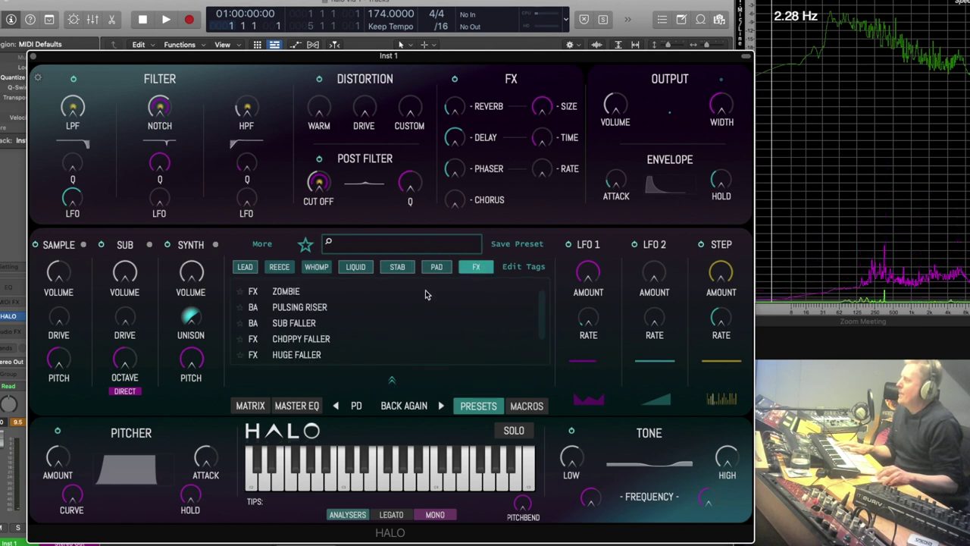
pyautogui.click(326, 308)
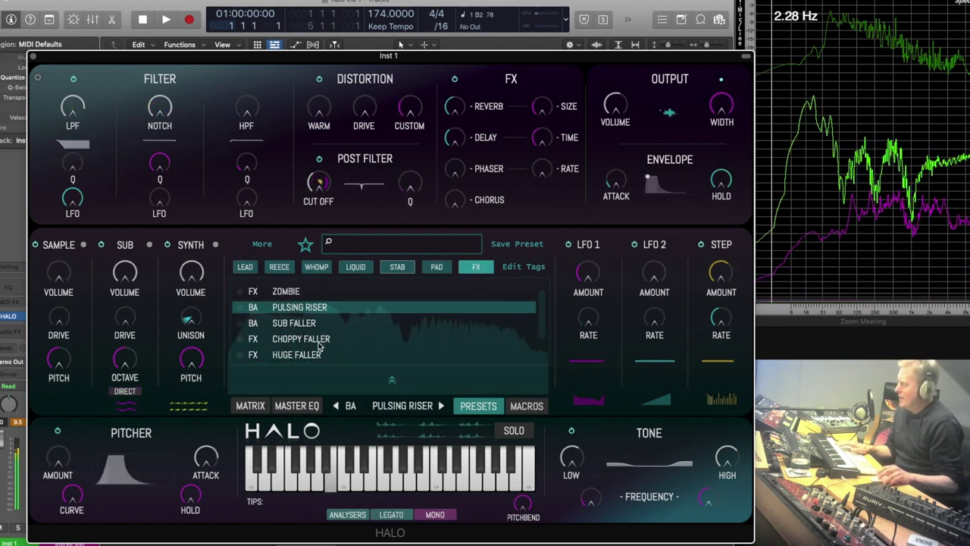
pyautogui.click(317, 338)
pyautogui.scroll(-2, 317, 338)
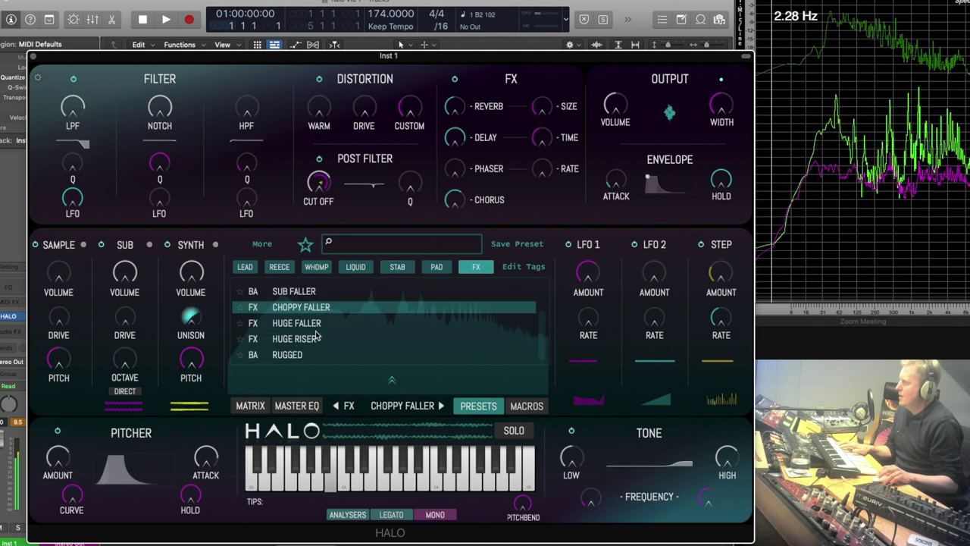
pyautogui.click(466, 268)
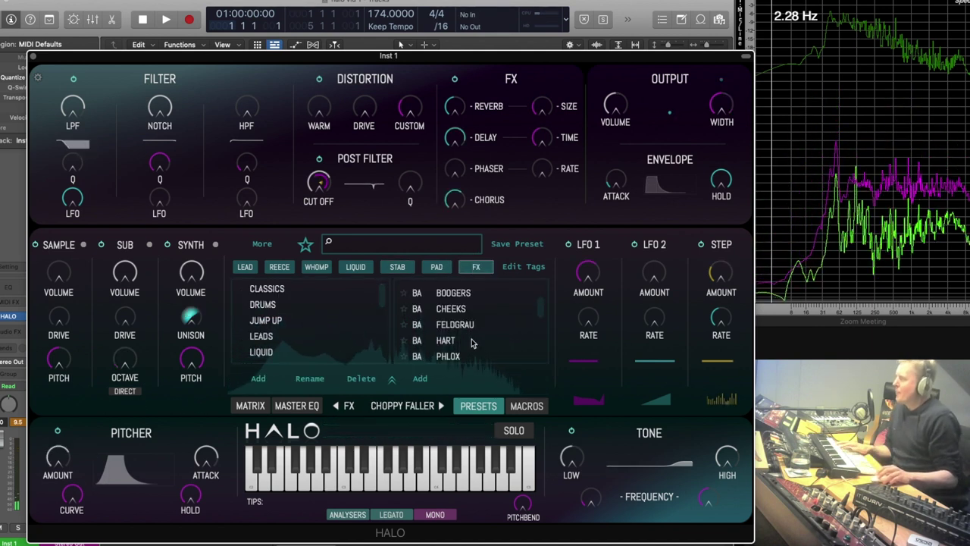
# Step: Load the BOOGERS bass preset again and open the JUMP UP folder to browse its contents
pyautogui.click(452, 293)
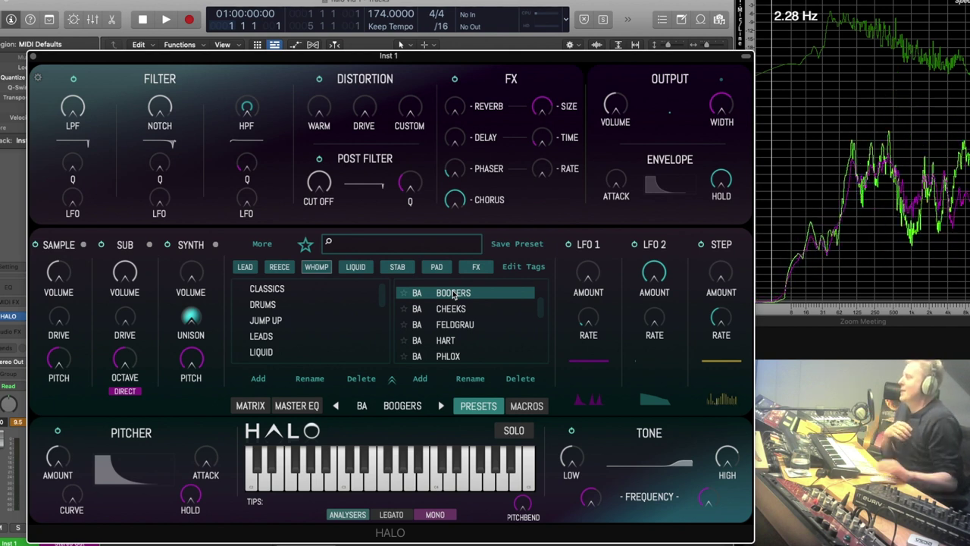
pyautogui.scroll(-5, 348, 330)
pyautogui.scroll(5, 346, 332)
pyautogui.click(277, 322)
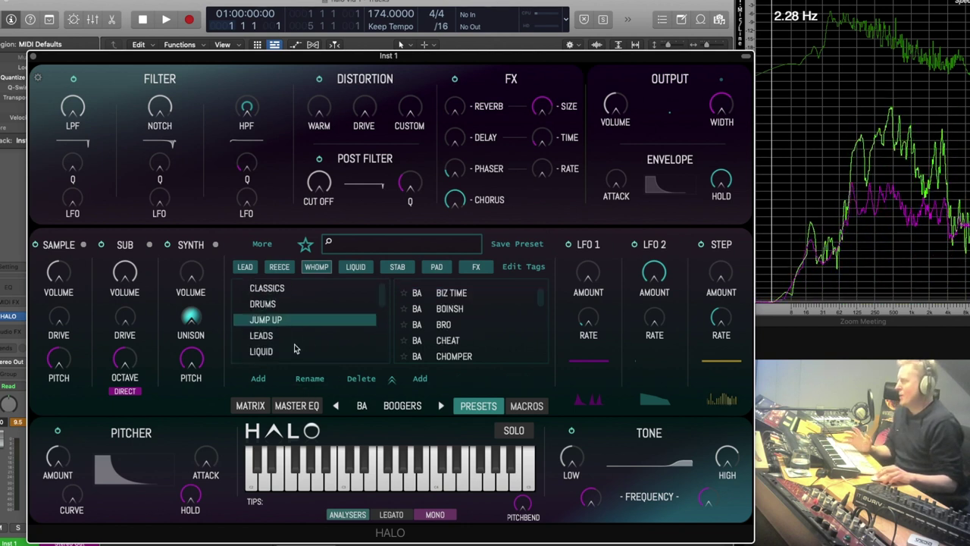
pyautogui.scroll(-5, 311, 339)
pyautogui.scroll(5, 317, 329)
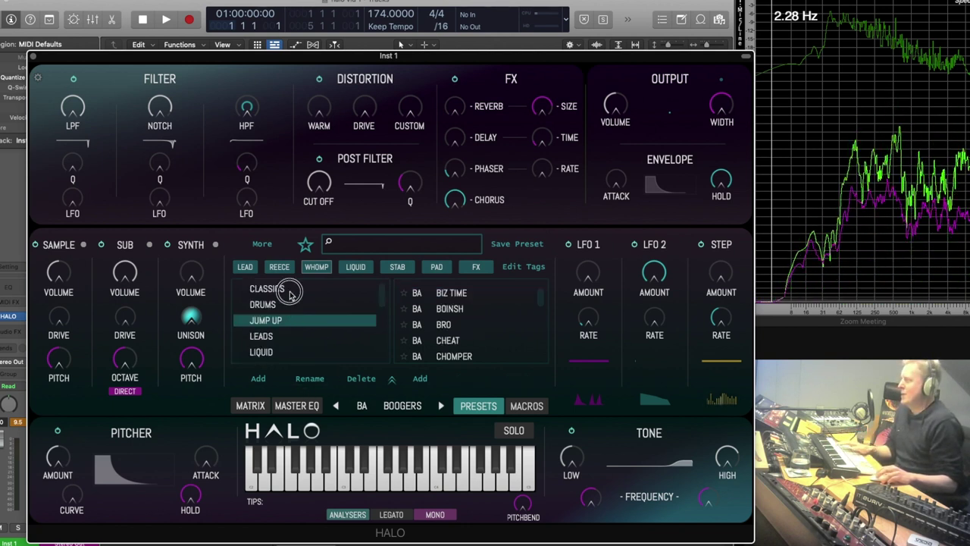
# Step: Load the FOWL bass from the CLASSICS folder, and filter presets by the LIQUID tag to audition RUNNER
pyautogui.click(291, 289)
pyautogui.click(454, 325)
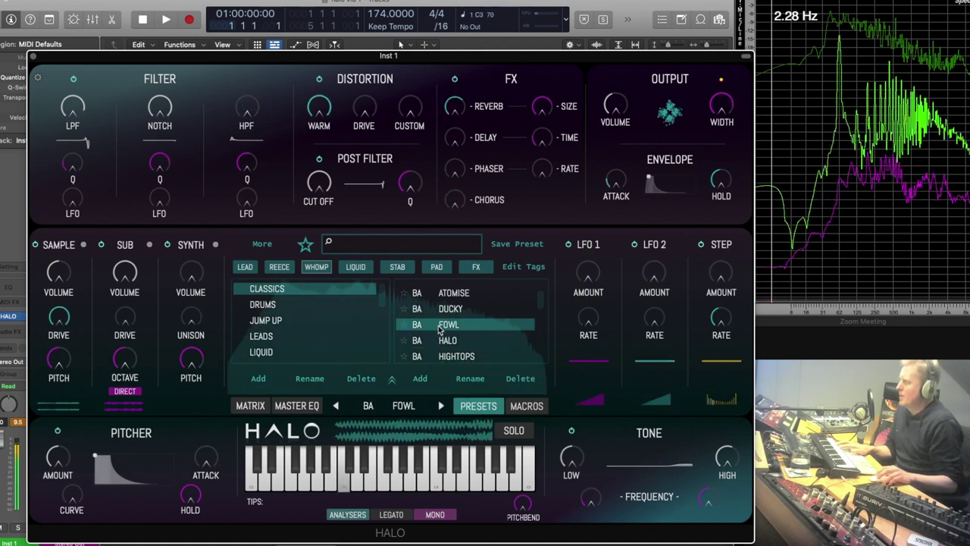
pyautogui.click(356, 267)
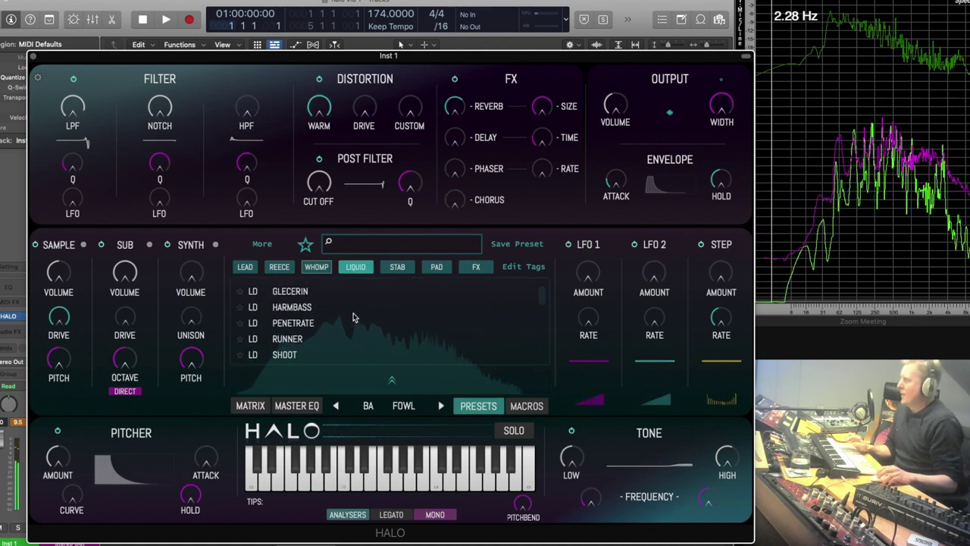
pyautogui.click(291, 339)
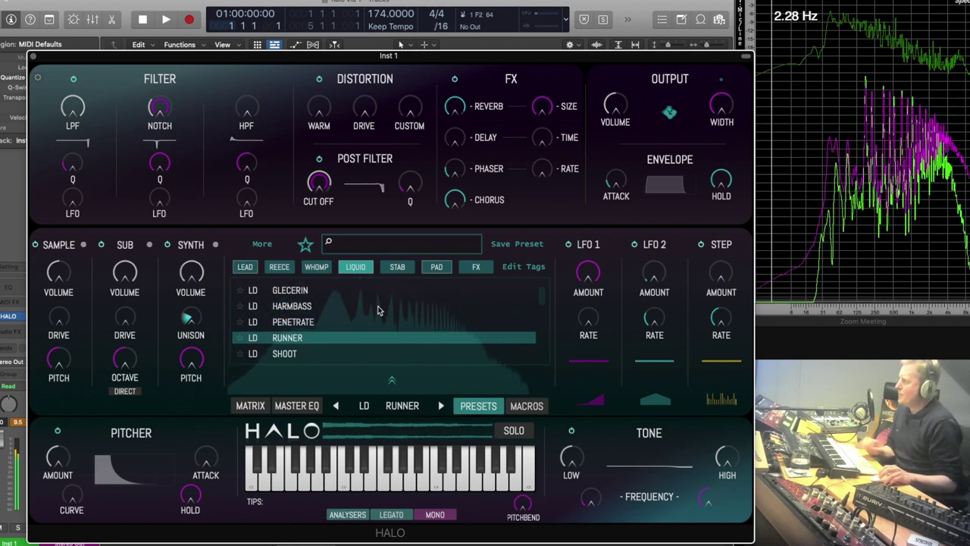
pyautogui.scroll(3, 381, 310)
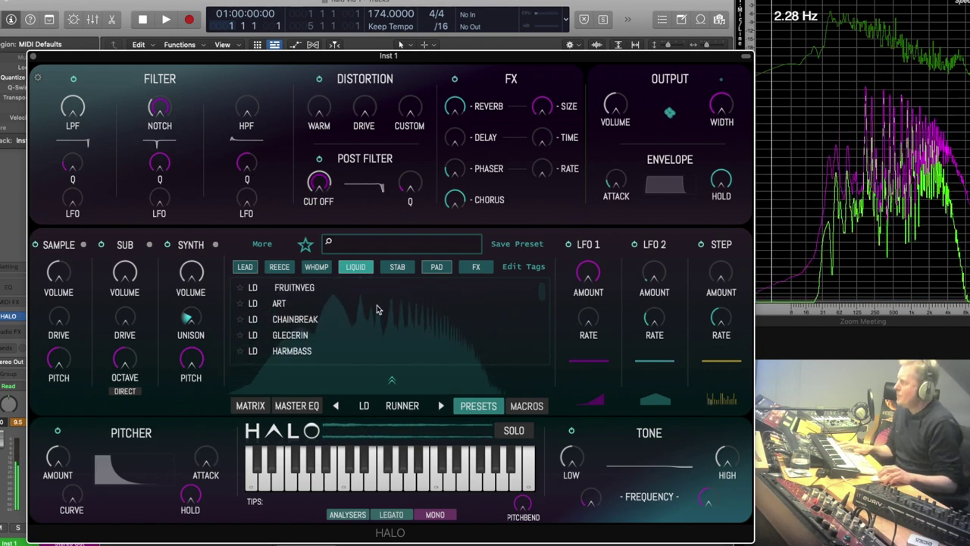
# Step: Open the filter's advanced settings, raise the LPF LFO amount, and change its shape to square while trying the shape offset
pyautogui.click(196, 97)
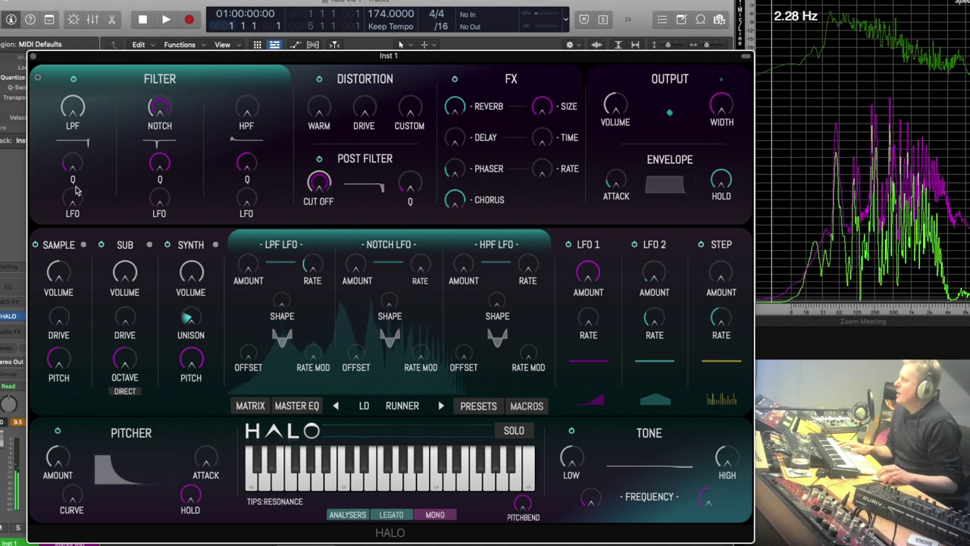
pyautogui.moveTo(76, 186); pyautogui.dragTo(103, 72)
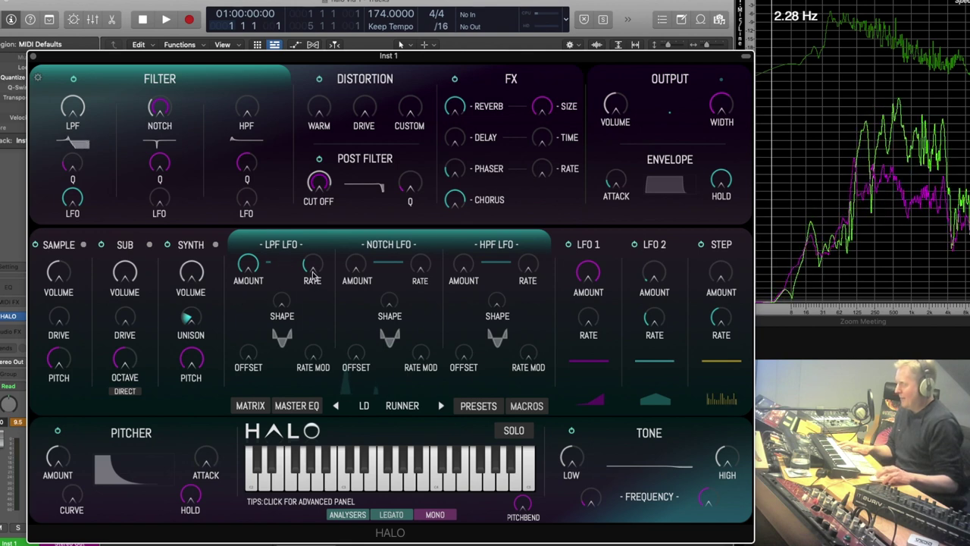
pyautogui.moveTo(288, 318); pyautogui.dragTo(290, 242)
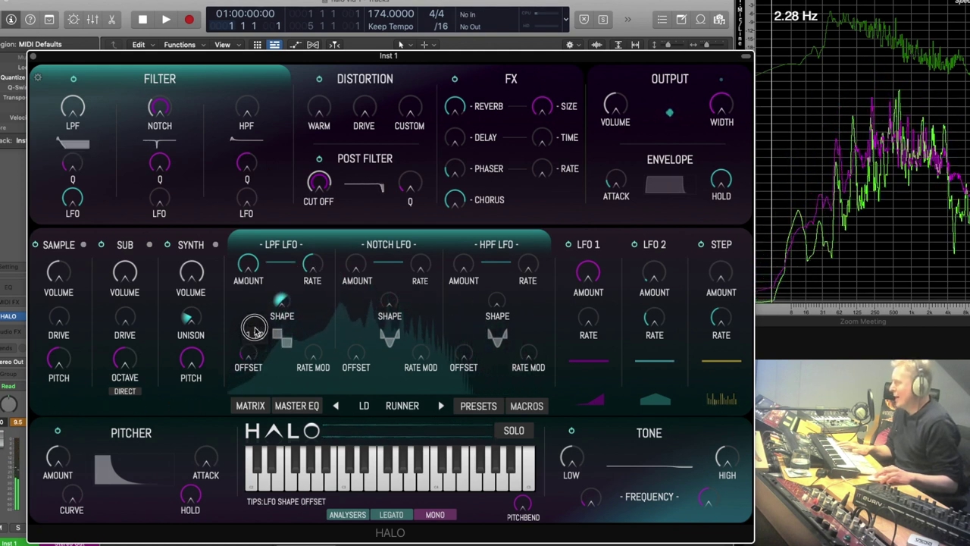
pyautogui.moveTo(255, 326); pyautogui.dragTo(257, 318)
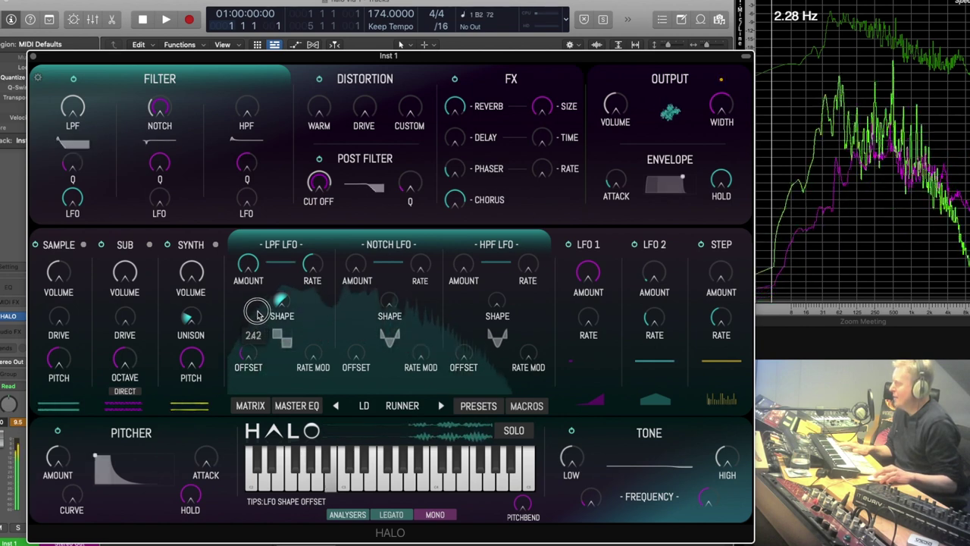
pyautogui.moveTo(263, 282)
pyautogui.mouseDown()
pyautogui.moveTo(265, 246)
pyautogui.moveTo(261, 300)
pyautogui.mouseUp()
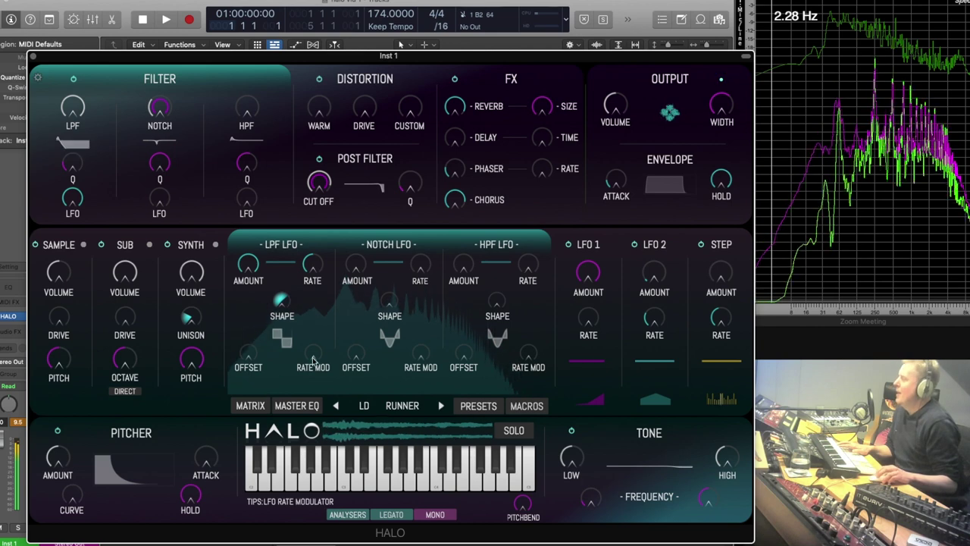
# Step: Raise the LPF LFO's rate modulation and rate, and turn the LFO amount back down to zero
pyautogui.moveTo(327, 232); pyautogui.dragTo(322, 259)
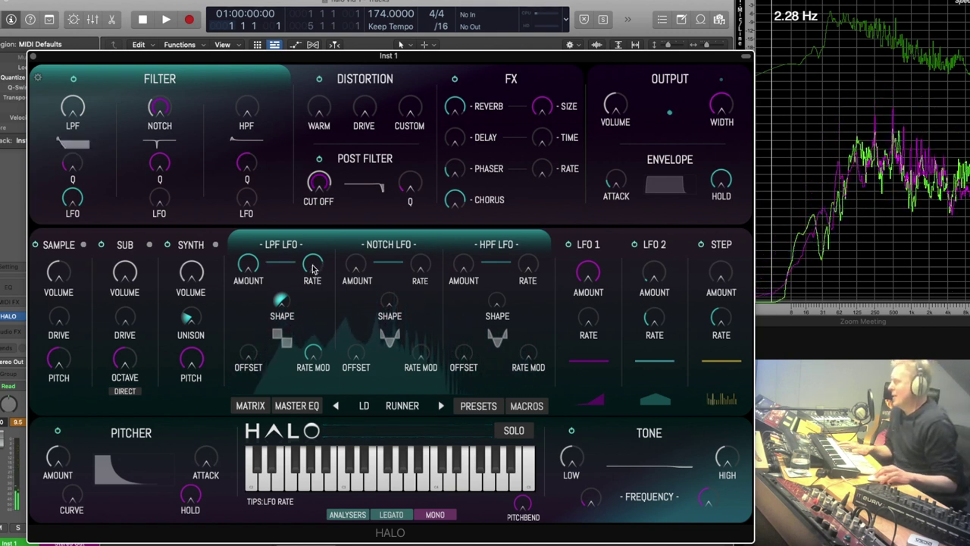
pyautogui.moveTo(312, 268); pyautogui.dragTo(315, 256)
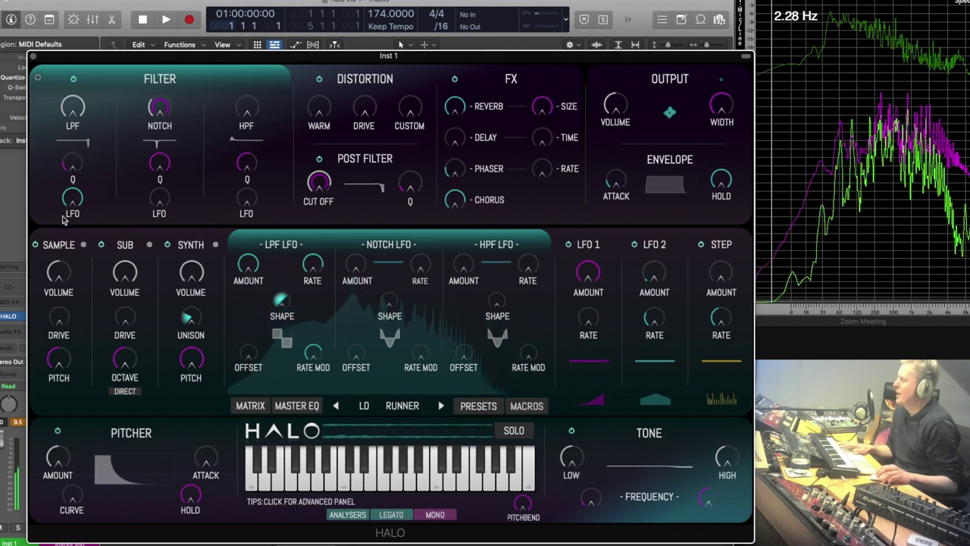
pyautogui.moveTo(263, 266); pyautogui.dragTo(244, 325)
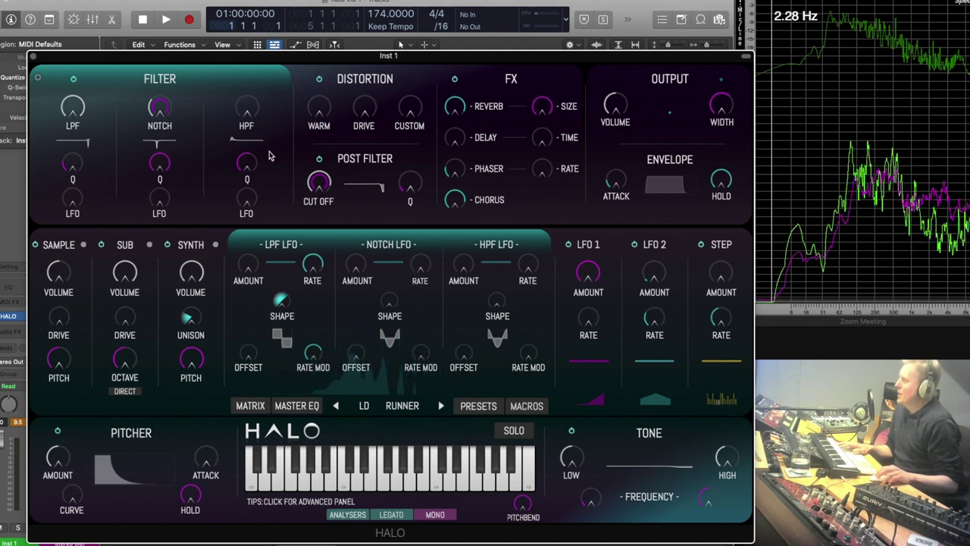
pyautogui.moveTo(246, 115); pyautogui.dragTo(243, 158)
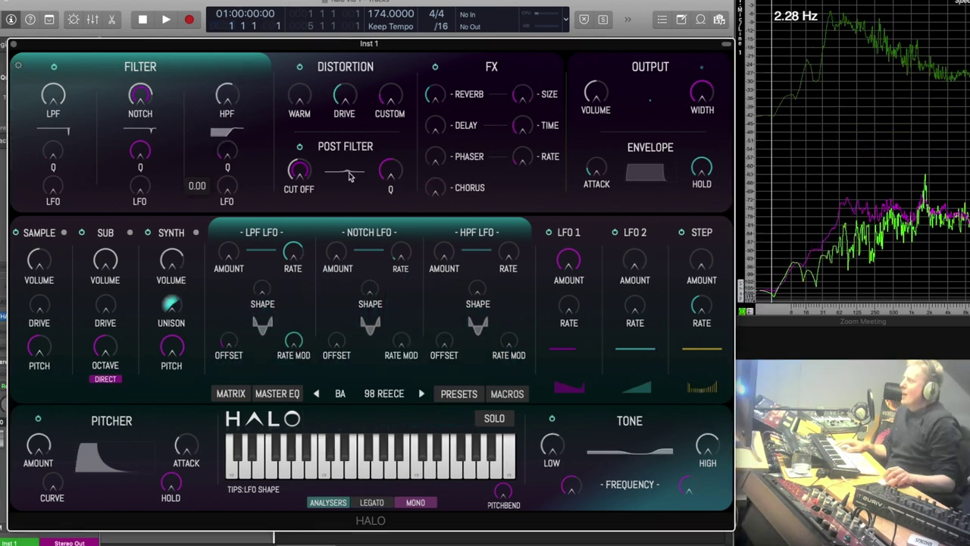
# Step: Open the custom distortion settings and raise the WARM distortion on the 98 REECE bass with the HPF turned fully down
pyautogui.click(322, 113)
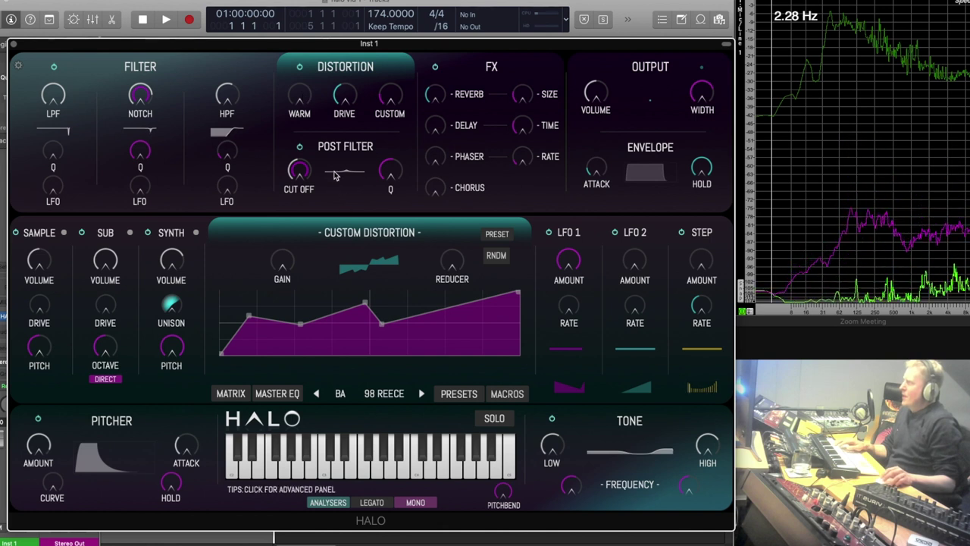
pyautogui.moveTo(297, 121); pyautogui.dragTo(299, 100)
pyautogui.moveTo(227, 97)
pyautogui.mouseDown()
pyautogui.moveTo(220, 151)
pyautogui.moveTo(233, 98)
pyautogui.mouseUp()
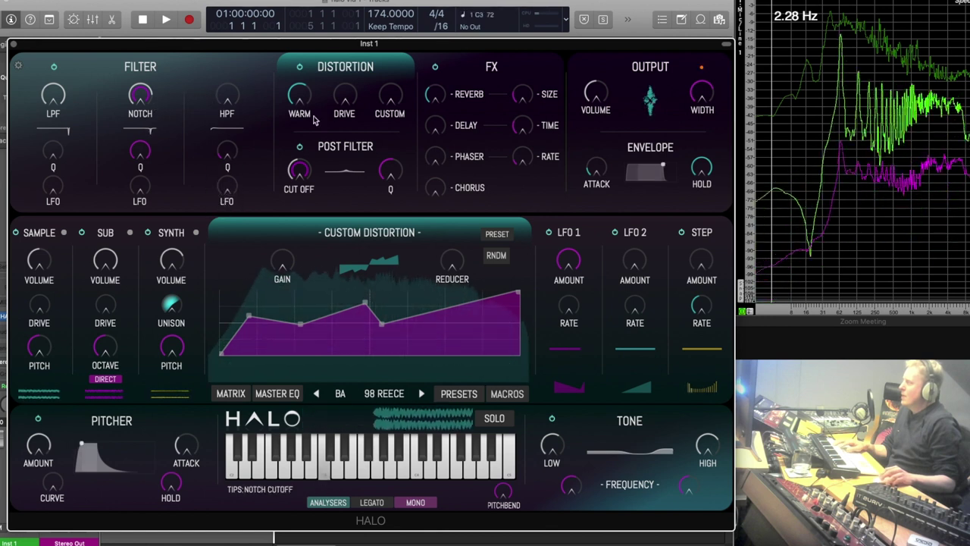
# Step: Audition the DRIVE distortion at 1.00 without WARM, reset it, and raise the CUSTOM distortion instead
pyautogui.moveTo(300, 97); pyautogui.dragTo(350, 61)
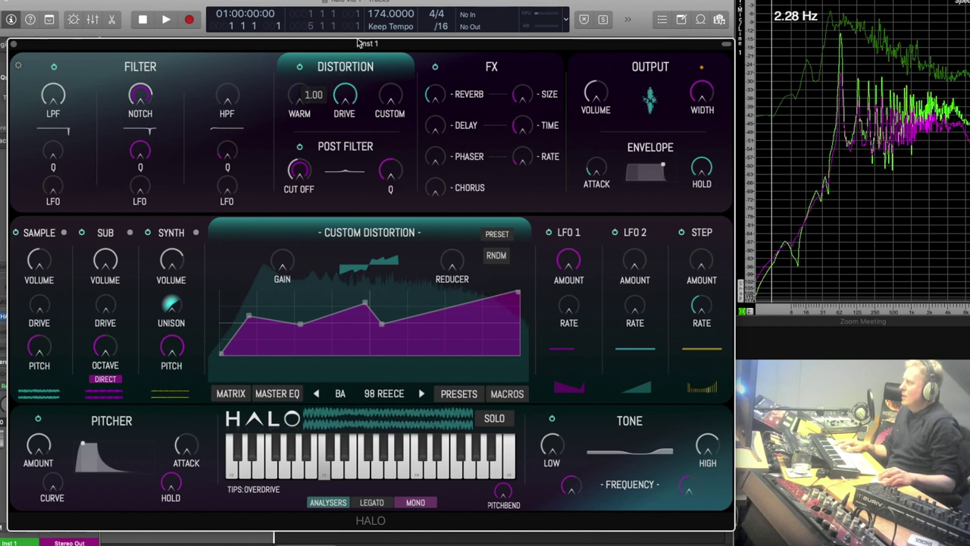
pyautogui.doubleClick(344, 96)
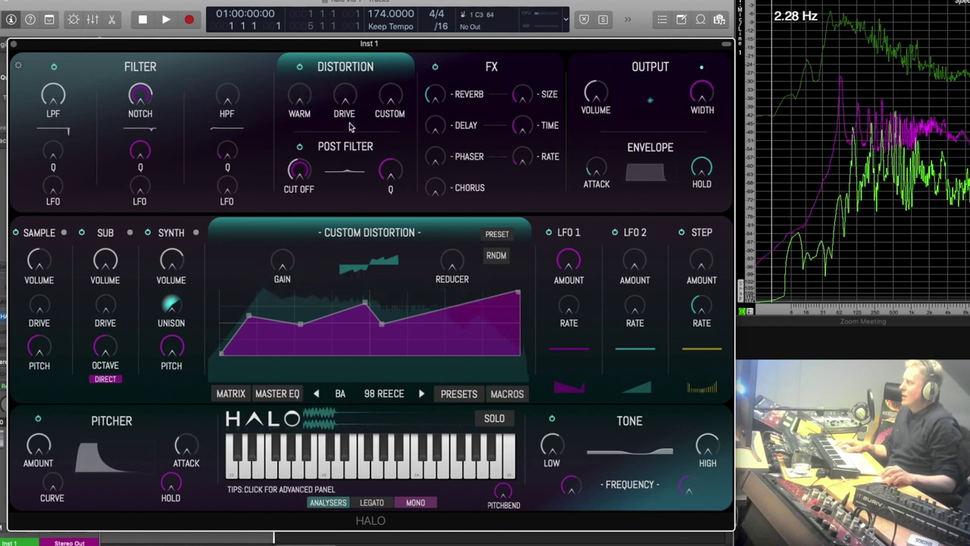
pyautogui.moveTo(345, 96); pyautogui.dragTo(345, 76)
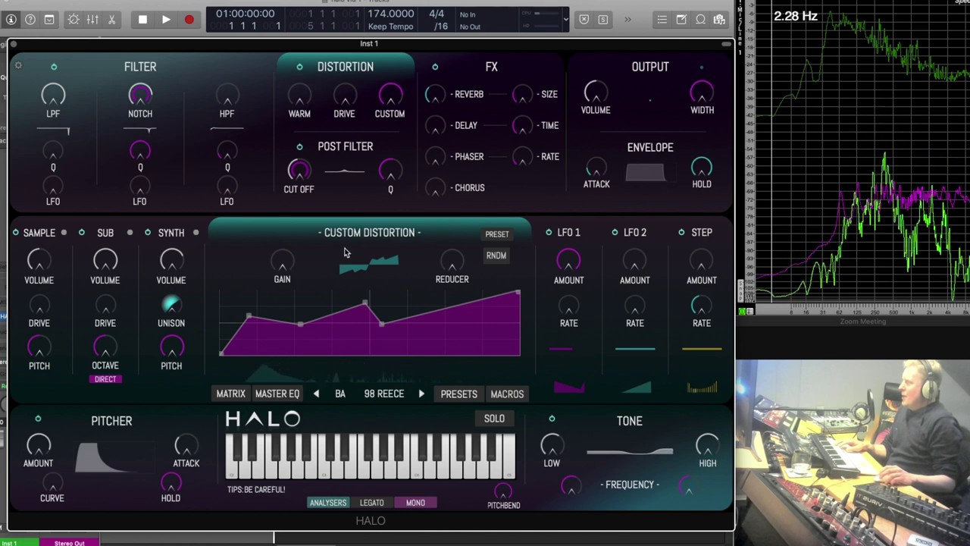
# Step: Add alternating peaks and dips along the custom distortion curve to make a jagged wave shape
pyautogui.moveTo(284, 318); pyautogui.dragTo(273, 299)
pyautogui.moveTo(295, 318); pyautogui.dragTo(297, 333)
pyautogui.click(307, 307)
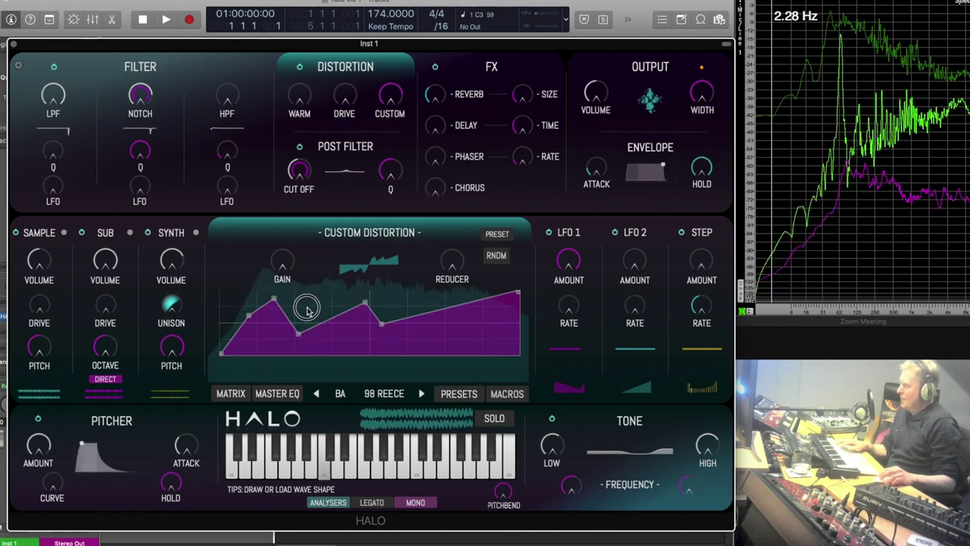
pyautogui.click(326, 334)
pyautogui.click(407, 307)
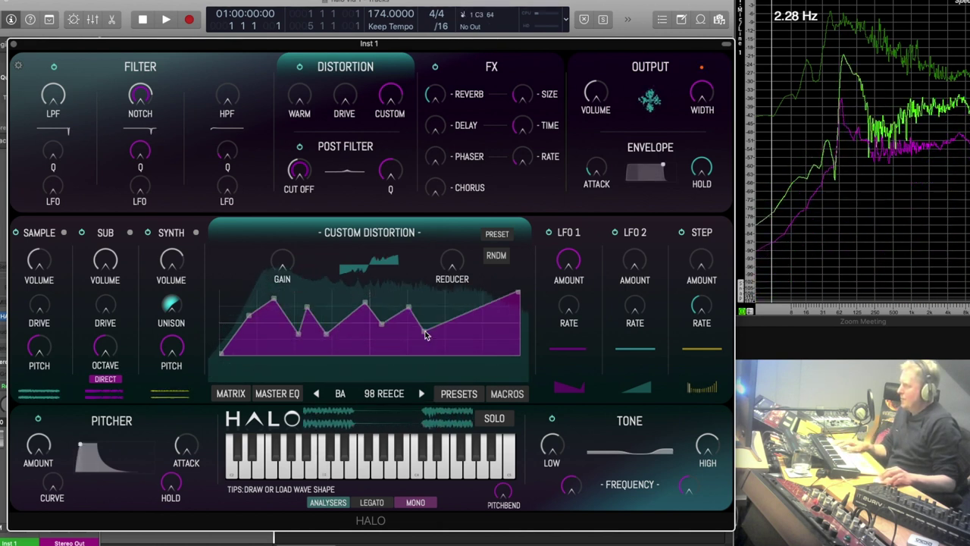
pyautogui.click(451, 329)
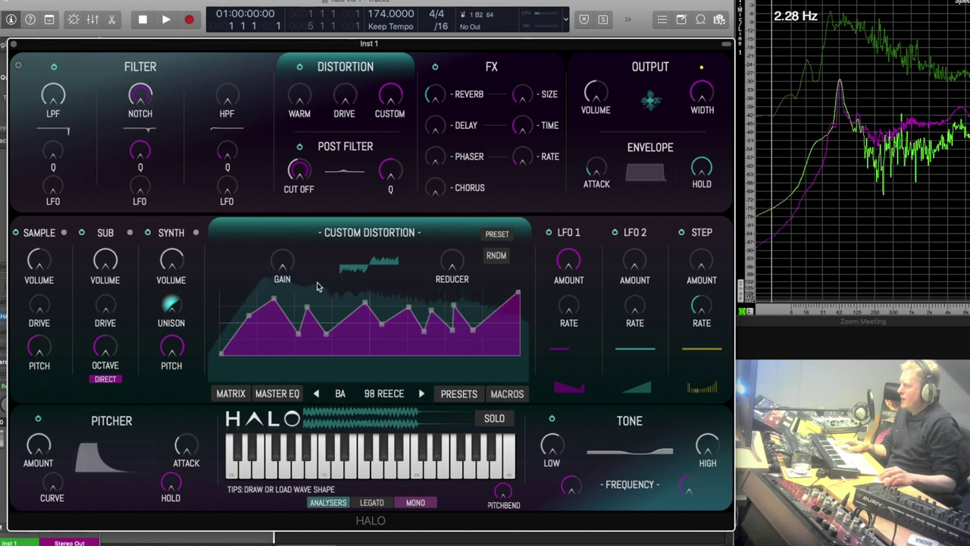
# Step: Remove several points to smooth the distortion curve, and audition it with different CUSTOM amounts and gain
pyautogui.moveTo(295, 330); pyautogui.dragTo(414, 316)
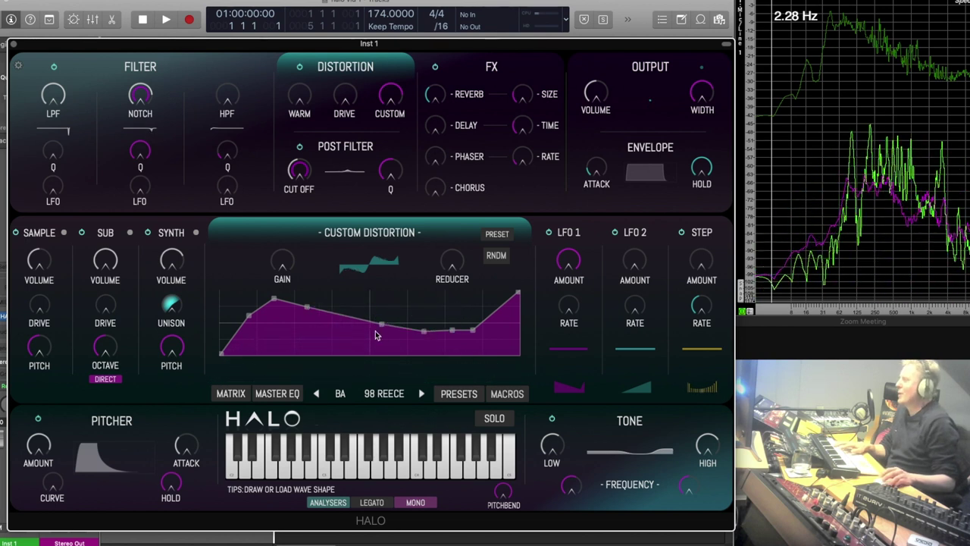
pyautogui.moveTo(394, 110); pyautogui.dragTo(394, 85)
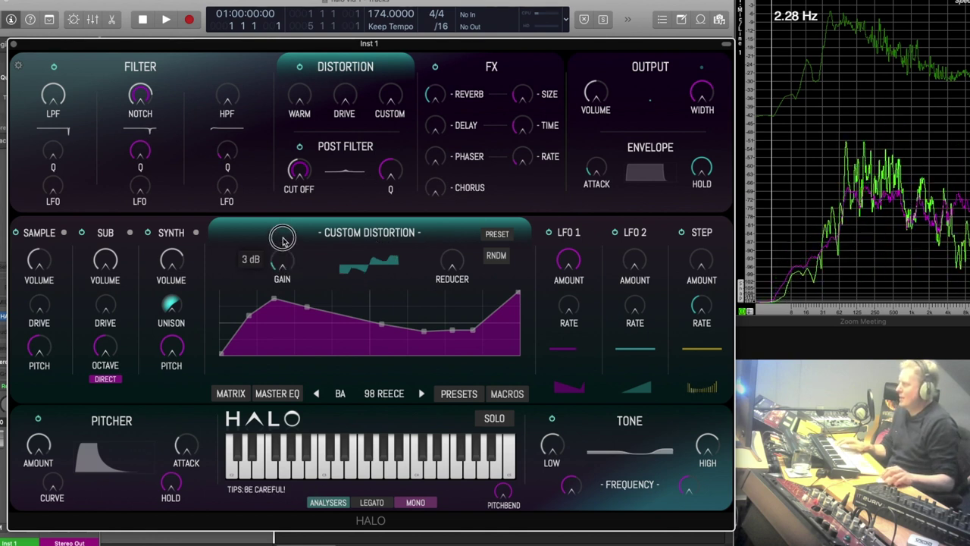
pyautogui.moveTo(284, 230); pyautogui.dragTo(310, 332)
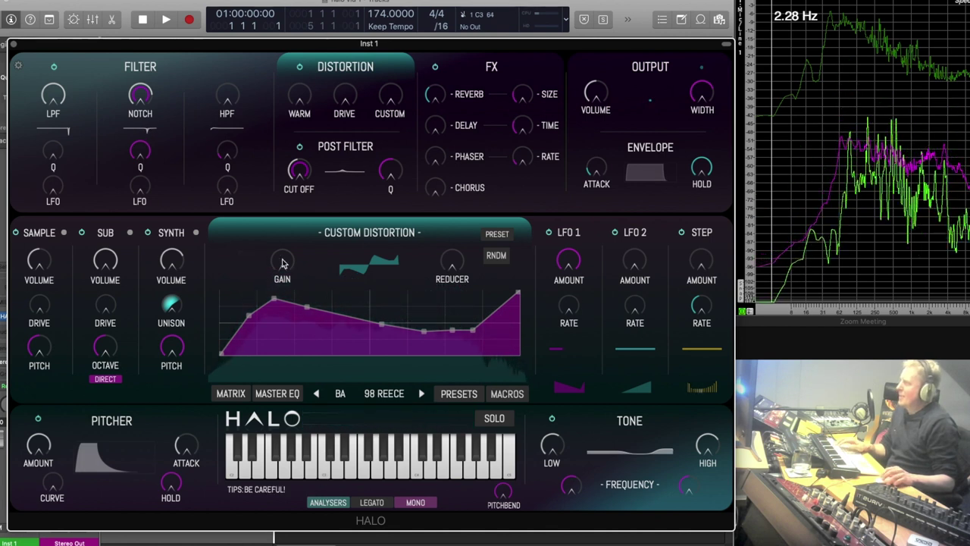
# Step: Reshape the distortion curve with deep dips around a tall central peak, and audition it with CUSTOM and the gain raised
pyautogui.moveTo(305, 324); pyautogui.dragTo(310, 347)
pyautogui.moveTo(381, 324); pyautogui.dragTo(357, 295)
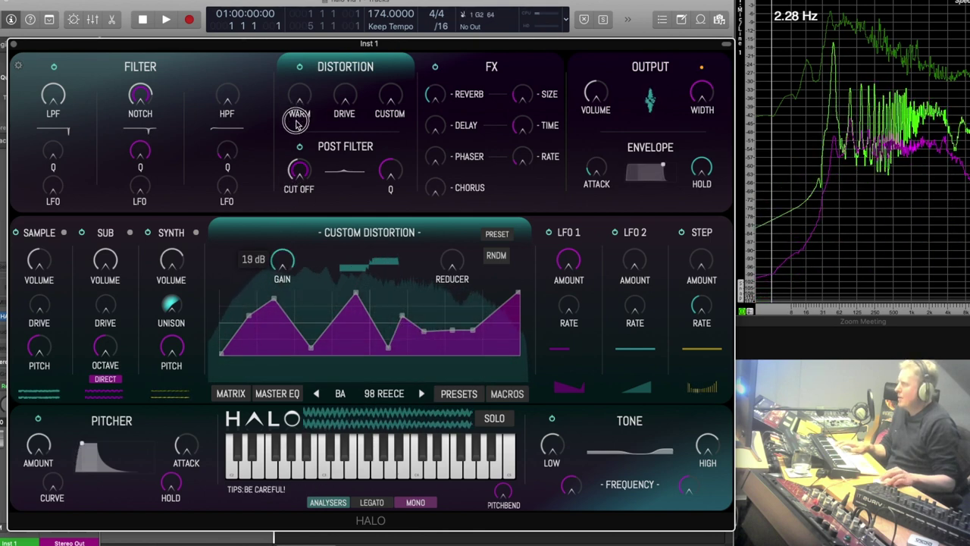
pyautogui.moveTo(394, 104); pyautogui.dragTo(394, 90)
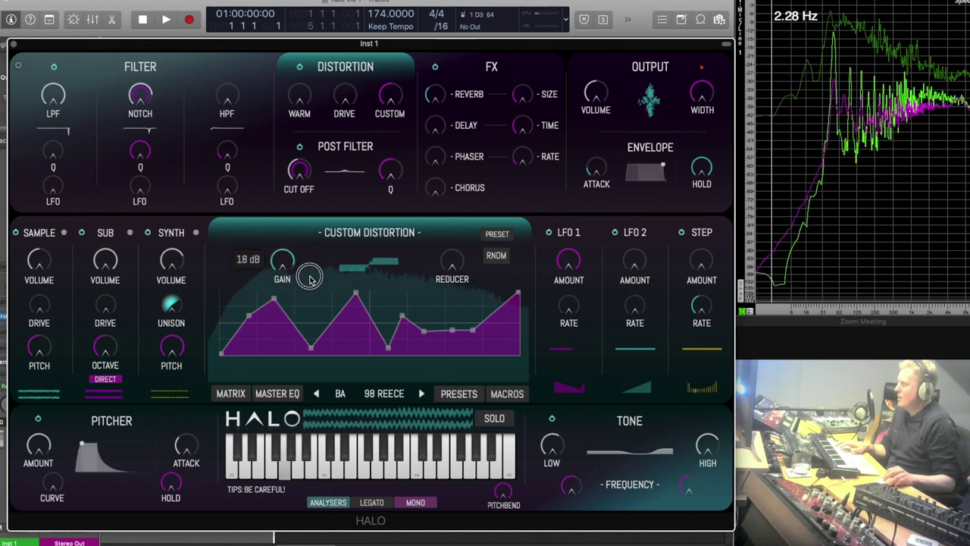
# Step: Rework the distortion curve by raising the lower points, and place a shallower dip before the central peak
pyautogui.moveTo(311, 348); pyautogui.dragTo(315, 296)
pyautogui.moveTo(387, 349)
pyautogui.mouseDown()
pyautogui.moveTo(399, 313)
pyautogui.moveTo(384, 336)
pyautogui.mouseUp()
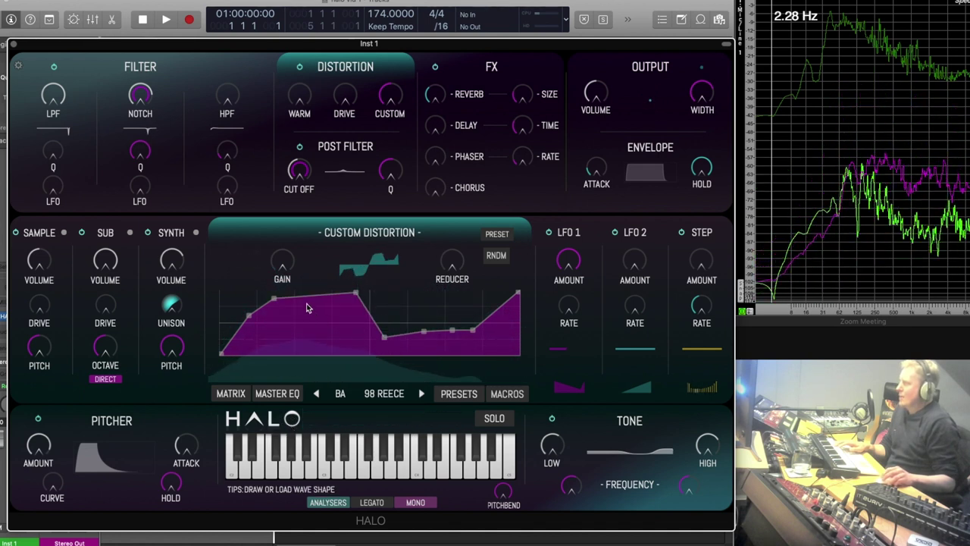
pyautogui.moveTo(307, 302); pyautogui.dragTo(309, 328)
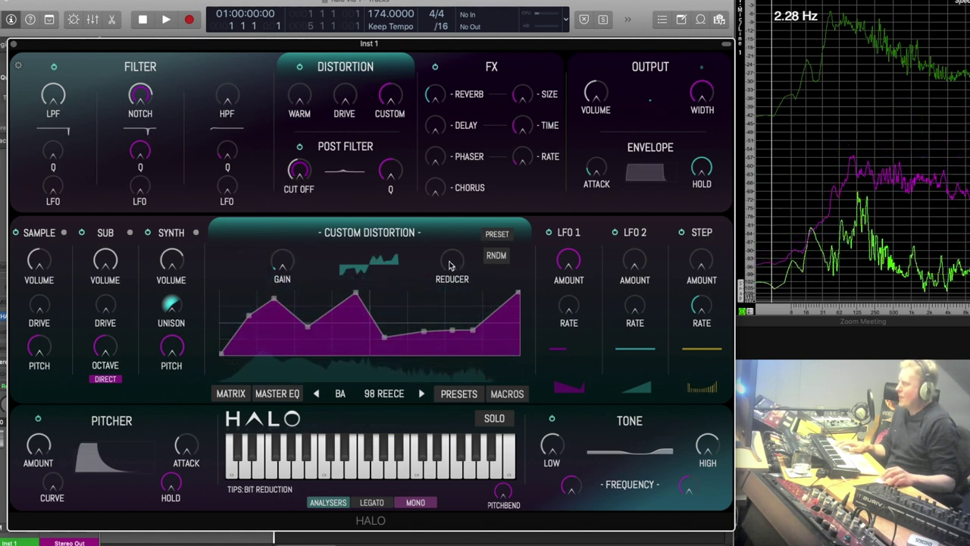
# Step: Audition bit reduction by raising the custom distortion's reducer, and return the reducer and gain to zero
pyautogui.moveTo(452, 260); pyautogui.dragTo(458, 234)
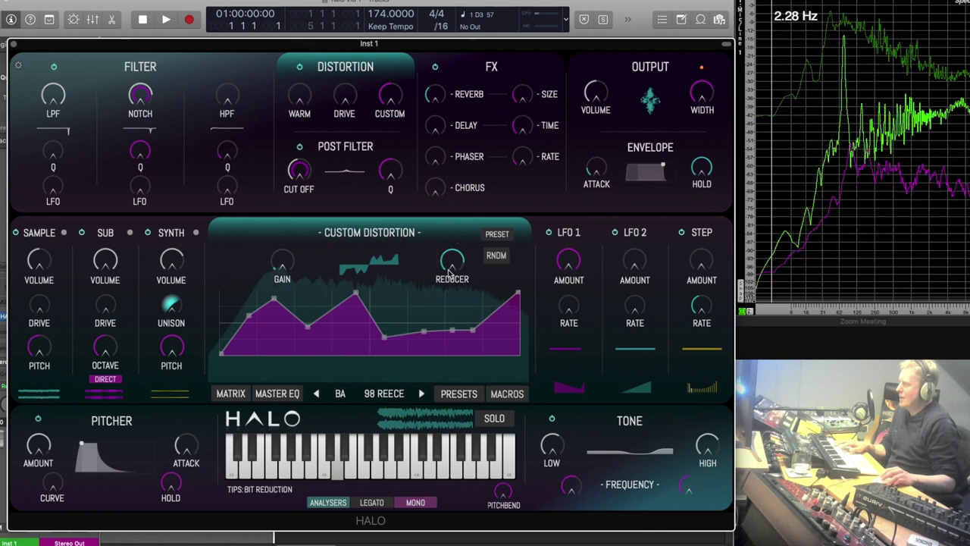
pyautogui.moveTo(286, 261)
pyautogui.moveTo(288, 269); pyautogui.dragTo(286, 337)
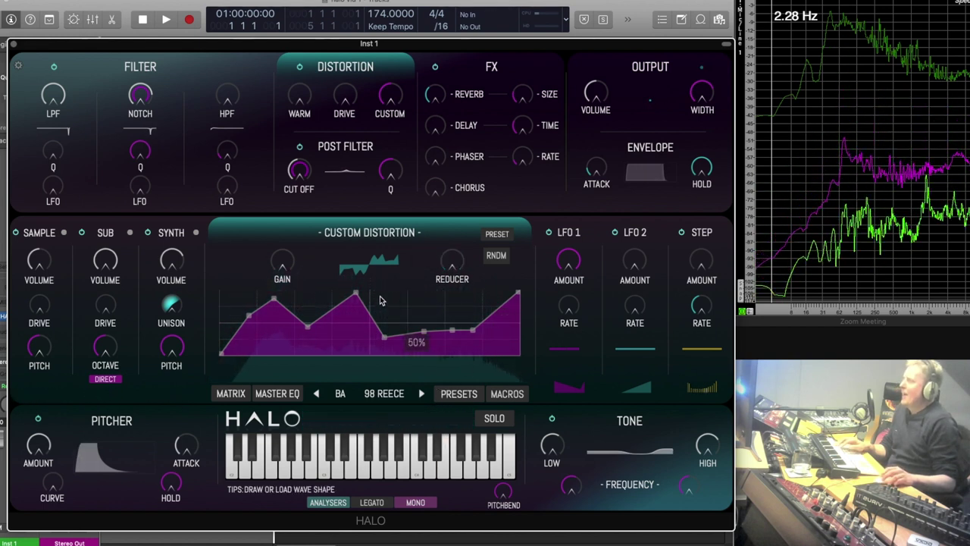
# Step: Randomly generate a series of new custom distortion shapes and audition them on the bass
pyautogui.click(497, 256)
pyautogui.click(497, 255)
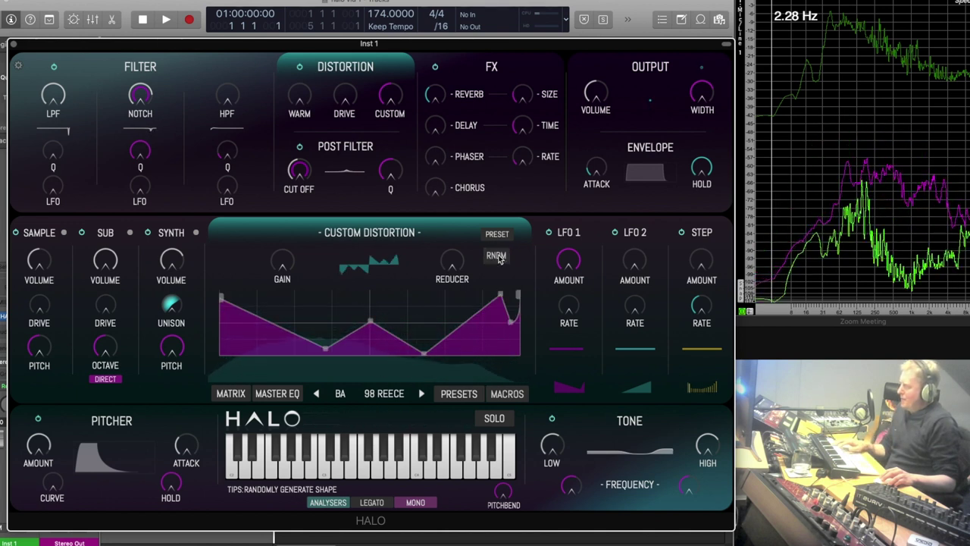
pyautogui.click(496, 255)
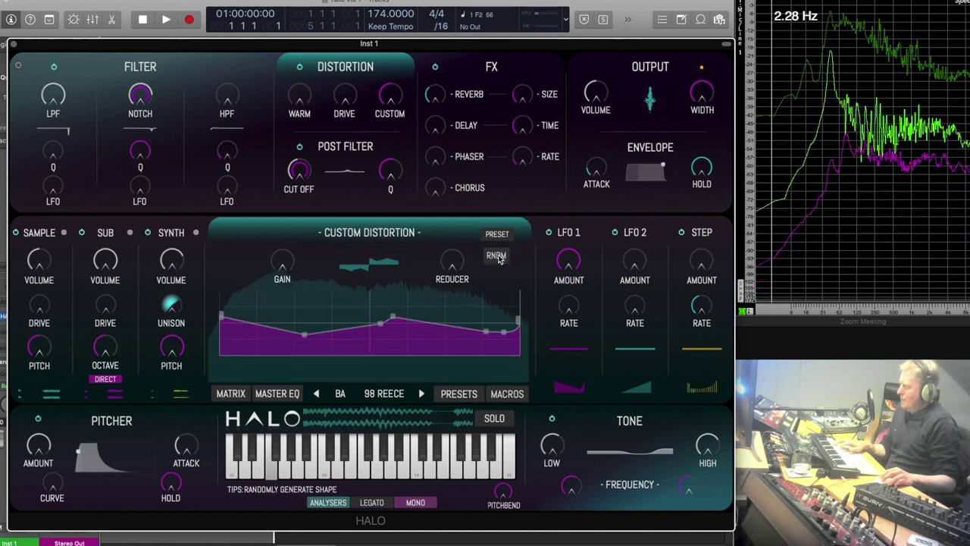
pyautogui.click(493, 258)
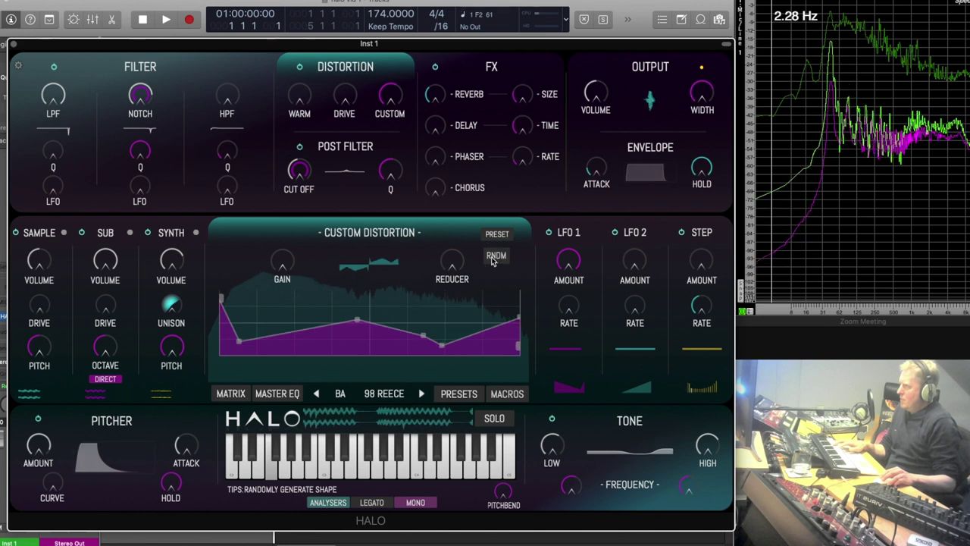
pyautogui.click(495, 257)
pyautogui.click(495, 257)
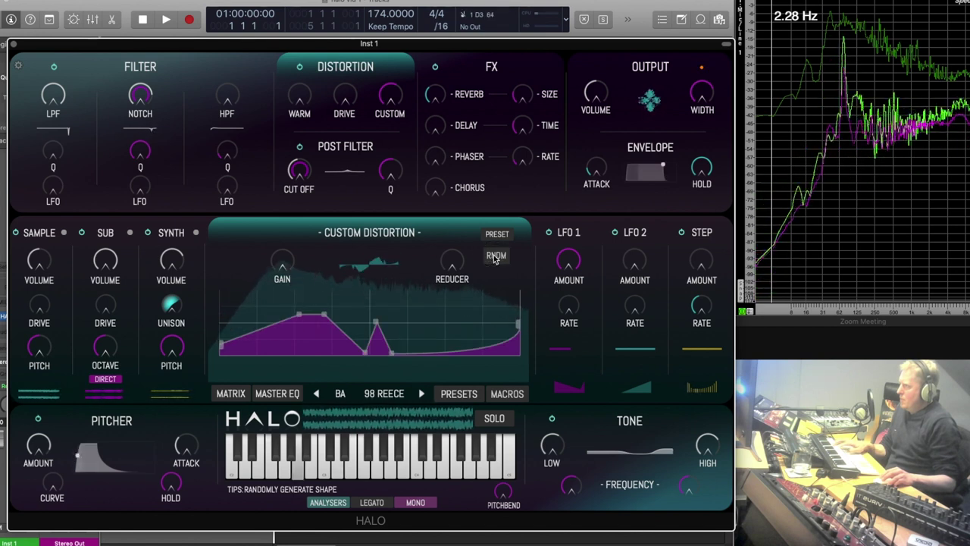
pyautogui.click(495, 257)
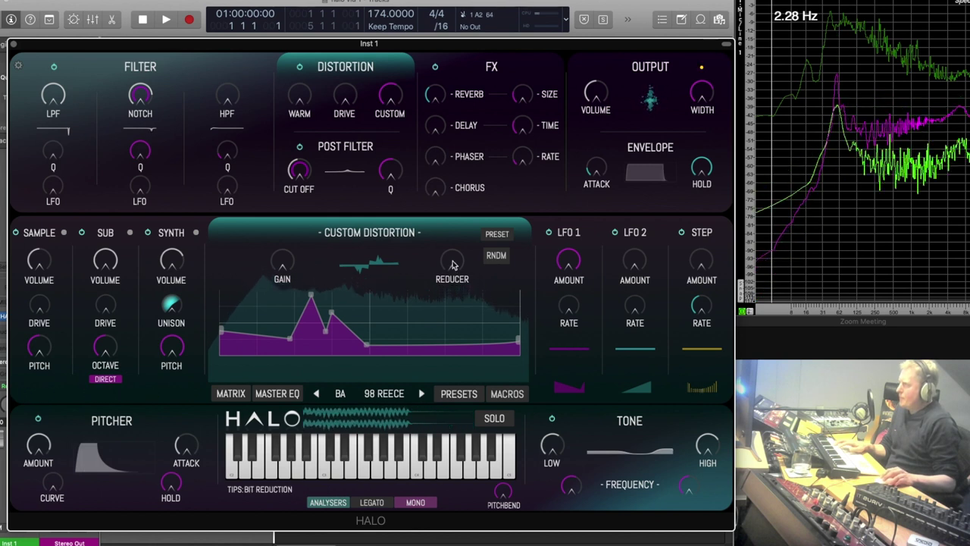
# Step: Audition the distortion presets HAMMER, STARS, FULL, GRITTY, WONK and NOISY on the bass, and finish on GENTLE
pyautogui.click(497, 233)
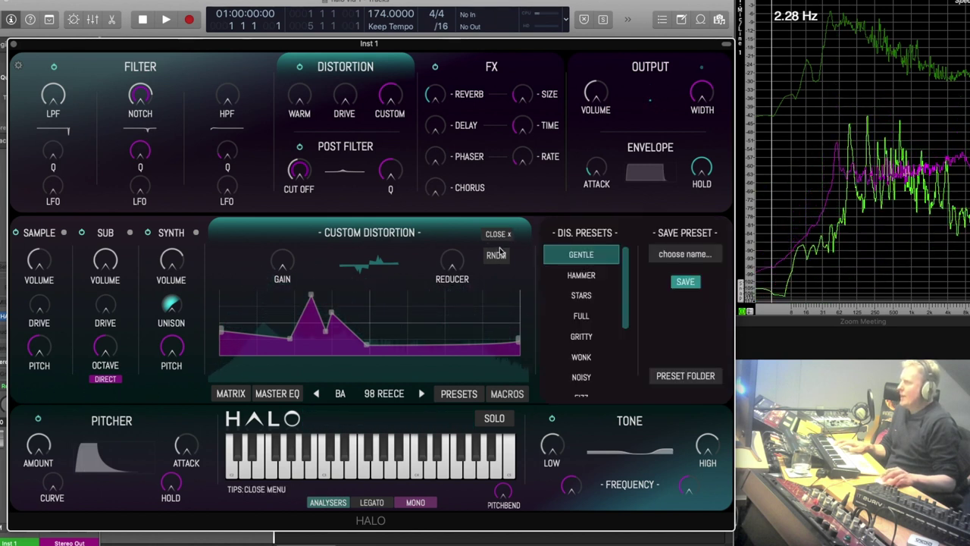
pyautogui.click(579, 276)
pyautogui.click(582, 295)
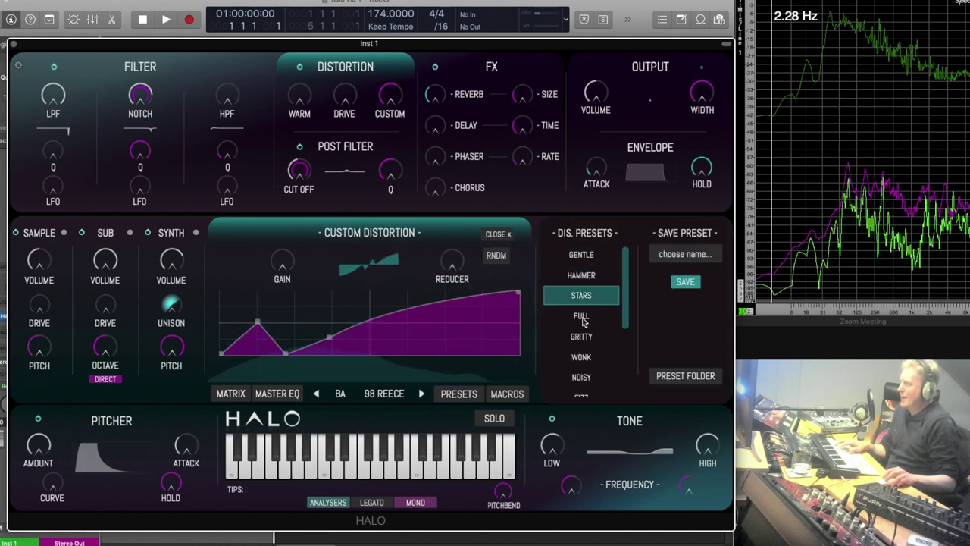
pyautogui.click(582, 317)
pyautogui.click(582, 336)
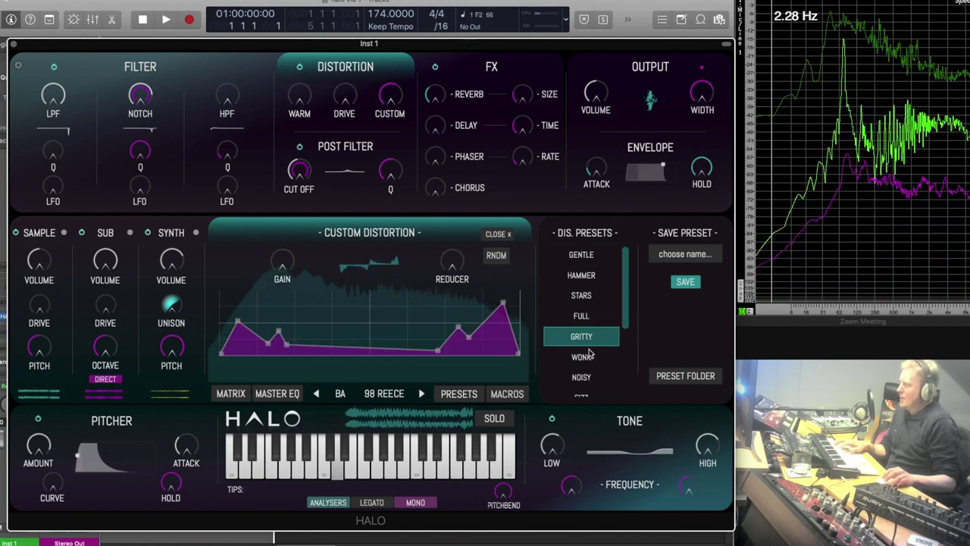
pyautogui.click(584, 356)
pyautogui.click(581, 375)
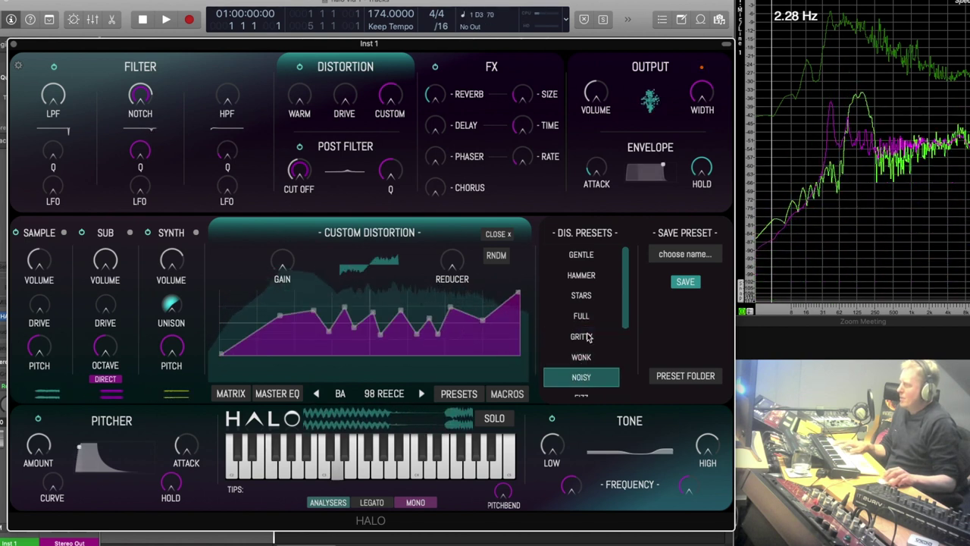
pyautogui.click(587, 256)
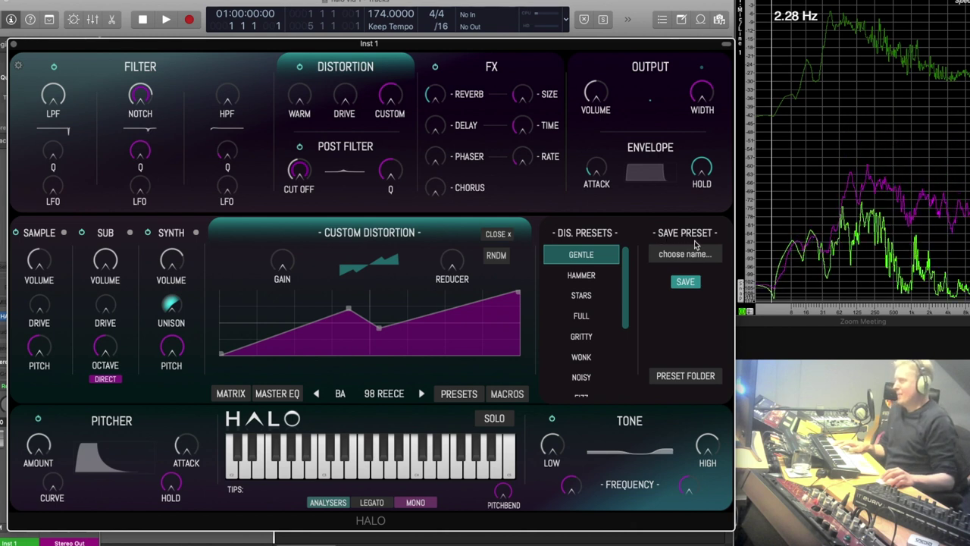
# Step: Cancel a trial save of the distortion preset, and look through the preset files stored in the DISTORTION folder
pyautogui.click(685, 283)
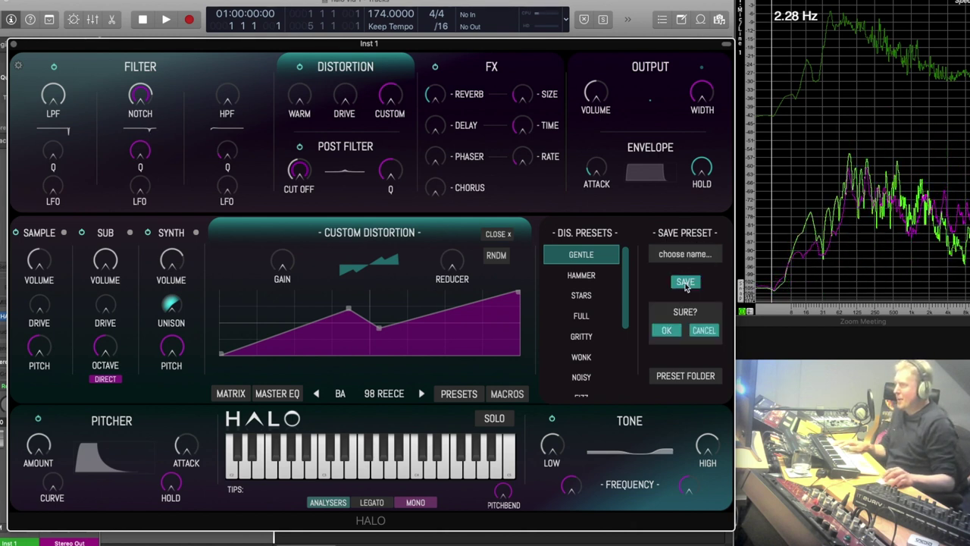
pyautogui.click(704, 331)
pyautogui.click(680, 381)
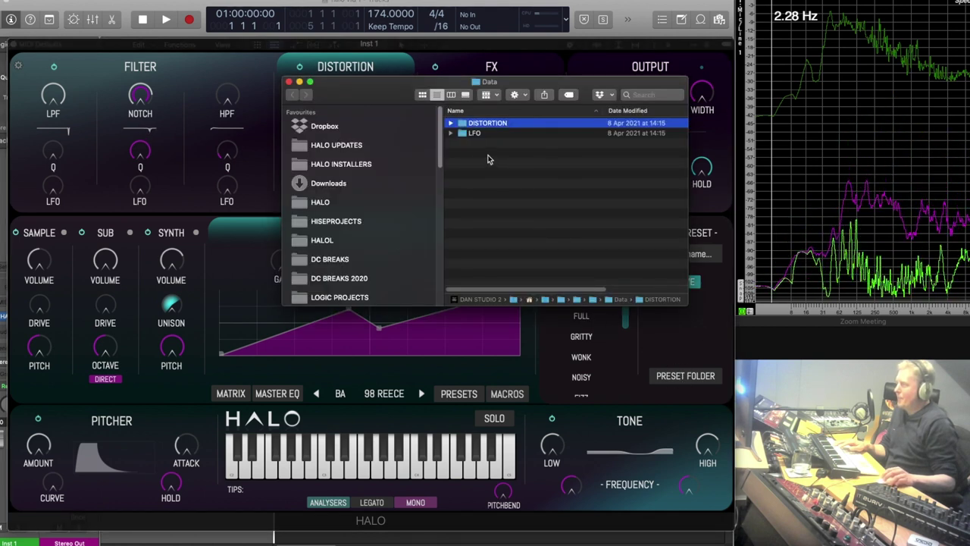
pyautogui.click(451, 125)
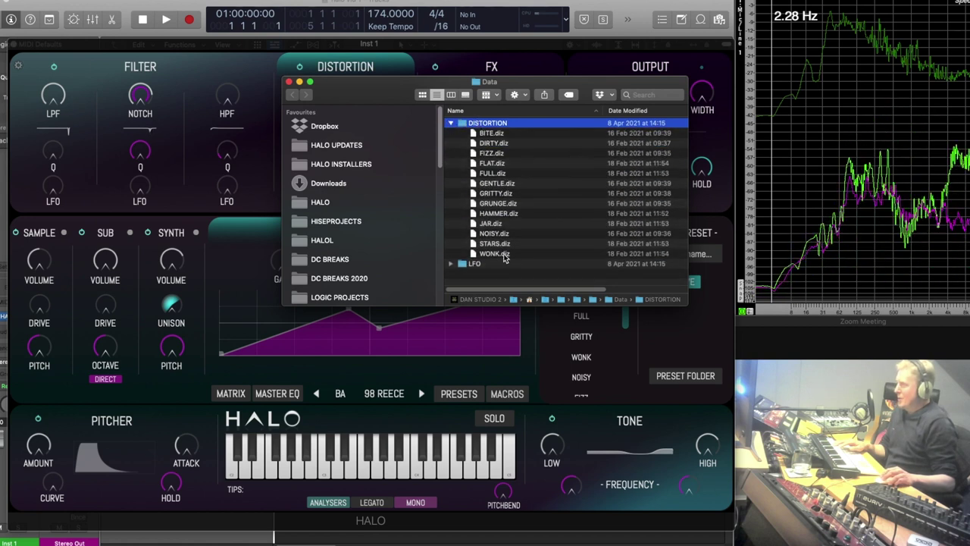
pyautogui.click(450, 123)
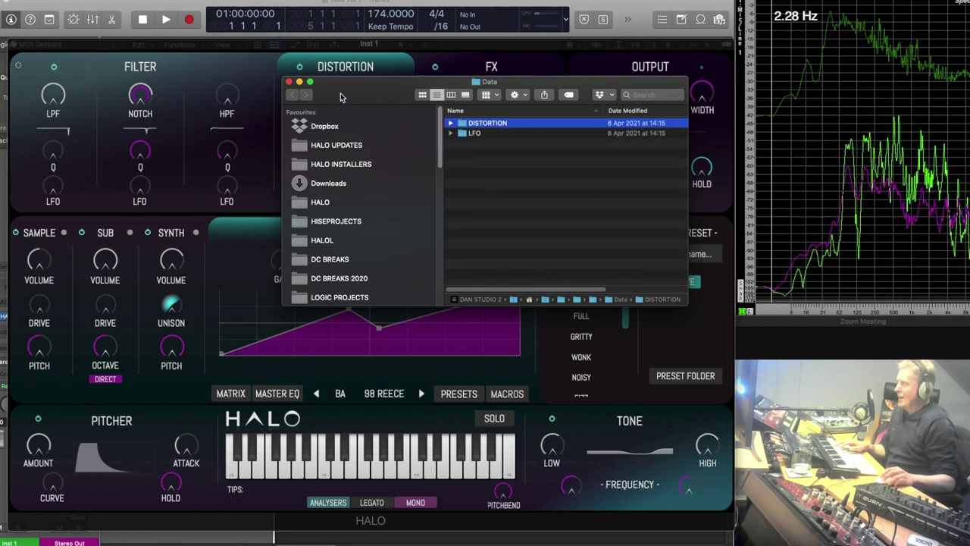
pyautogui.click(288, 81)
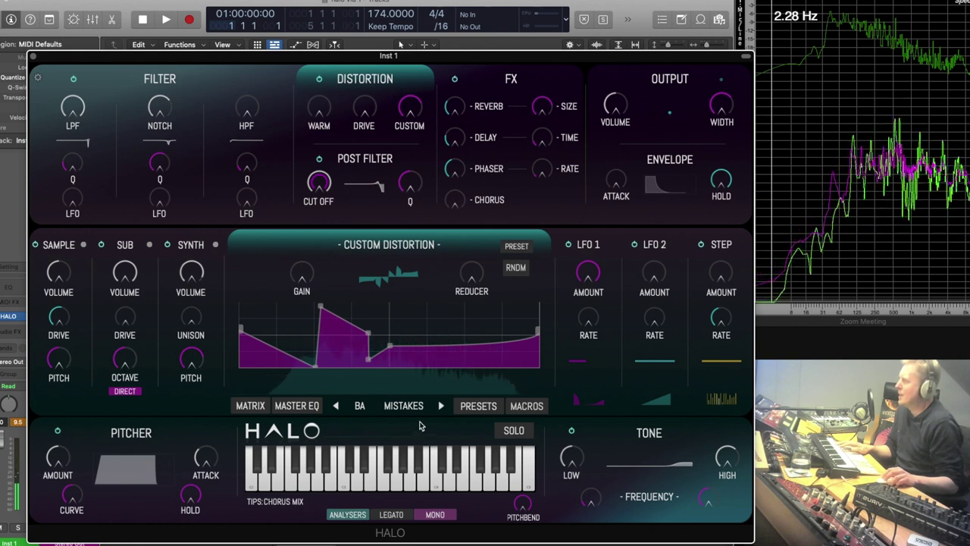
# Step: Remove the WHOMP tag from the preset filter, keeping LIQUID, and load the BACK AGAIN pad preset
pyautogui.click(403, 408)
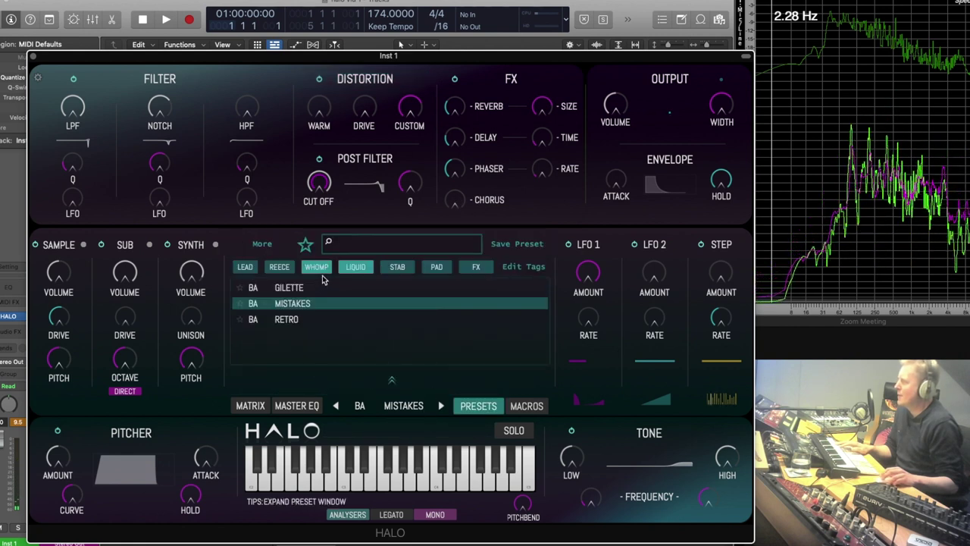
pyautogui.click(316, 270)
pyautogui.scroll(-3, 313, 344)
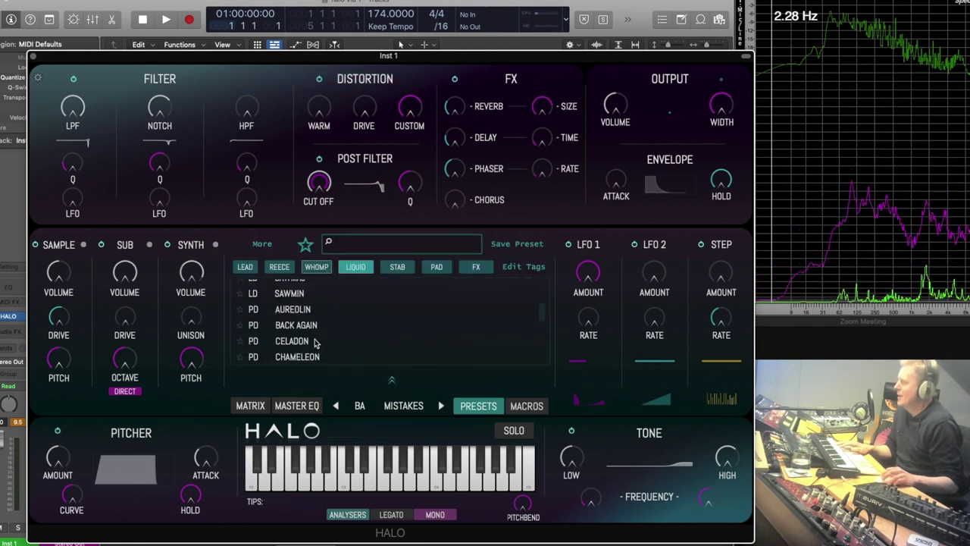
pyautogui.click(308, 330)
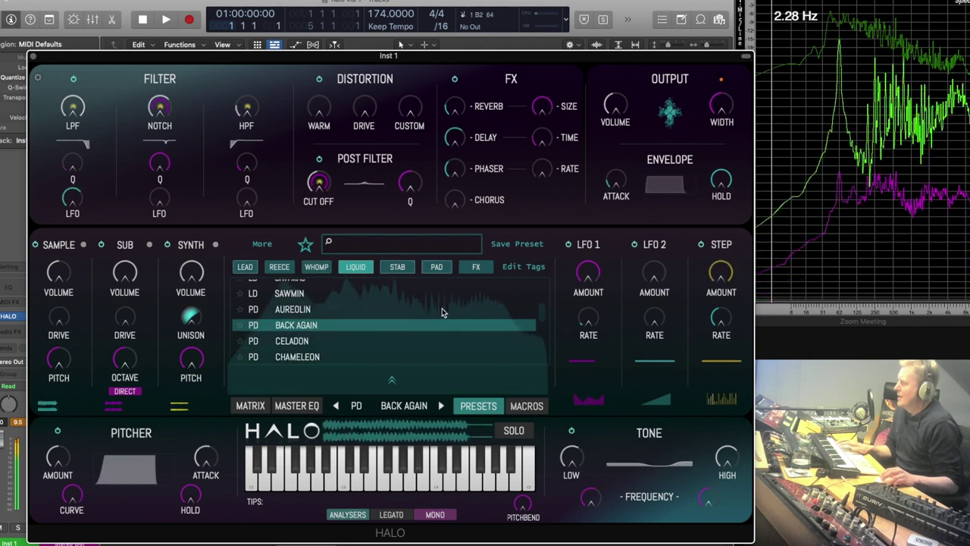
# Step: Show the advanced FX controls, and turn the delay and reverb mixes down to -100 dB
pyautogui.click(457, 110)
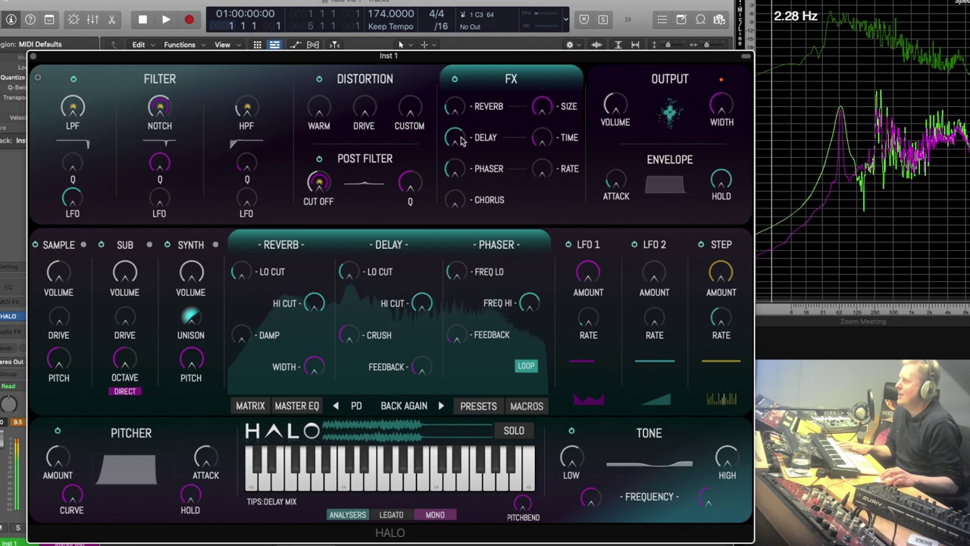
pyautogui.moveTo(454, 137); pyautogui.dragTo(458, 237)
pyautogui.moveTo(454, 106); pyautogui.dragTo(456, 197)
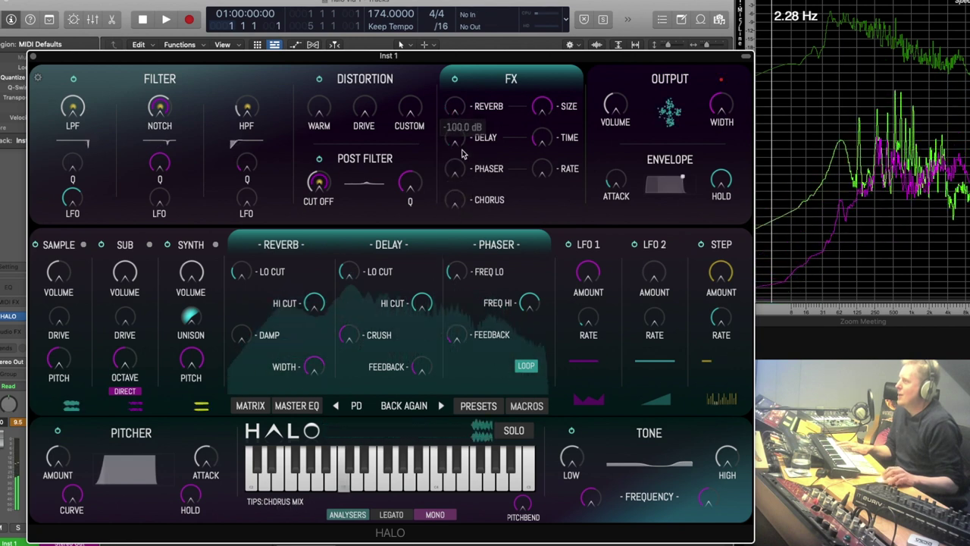
# Step: Raise the reverb mix, and shape the reverb with its size, low cut and high cut
pyautogui.moveTo(454, 106); pyautogui.dragTo(456, 68)
pyautogui.moveTo(541, 106); pyautogui.dragTo(543, 161)
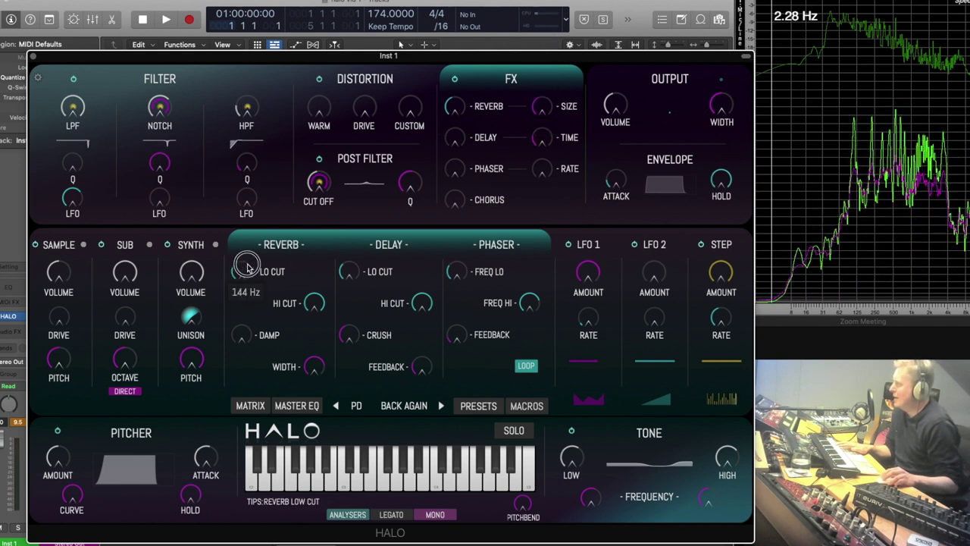
pyautogui.moveTo(245, 273); pyautogui.dragTo(258, 236)
pyautogui.moveTo(314, 304); pyautogui.dragTo(304, 394)
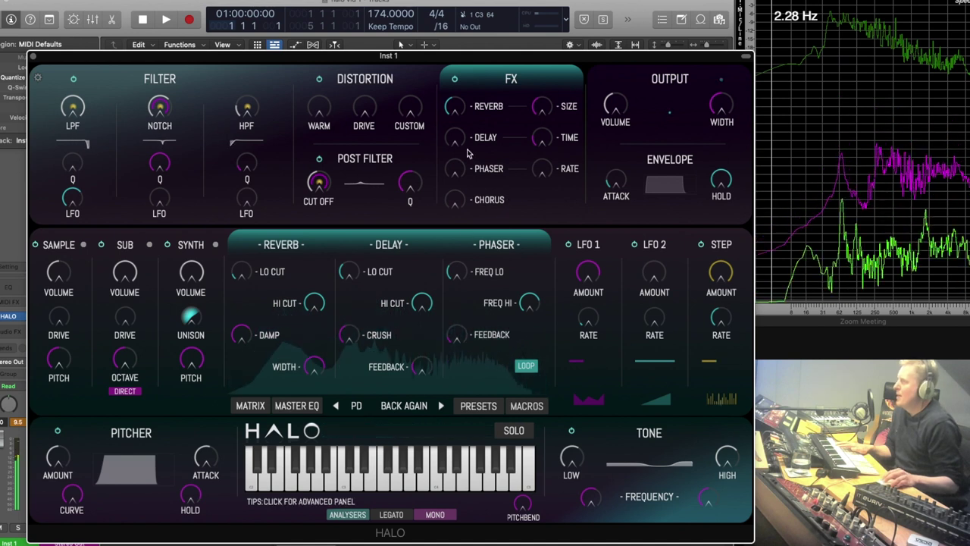
# Step: Bring in the delay instead of the reverb, audition its crush and return it to zero, and lower its feedback
pyautogui.scroll(3, 467, 137)
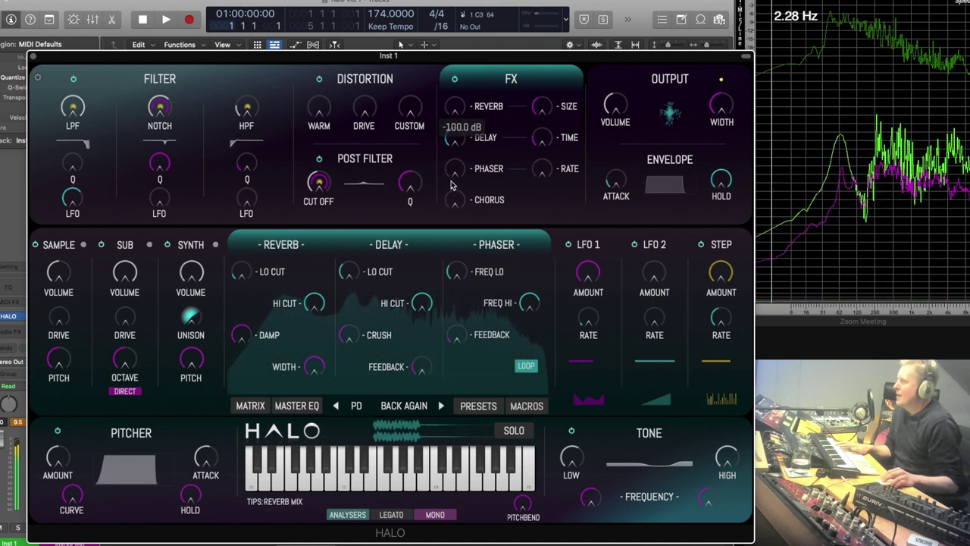
pyautogui.scroll(2, 540, 141)
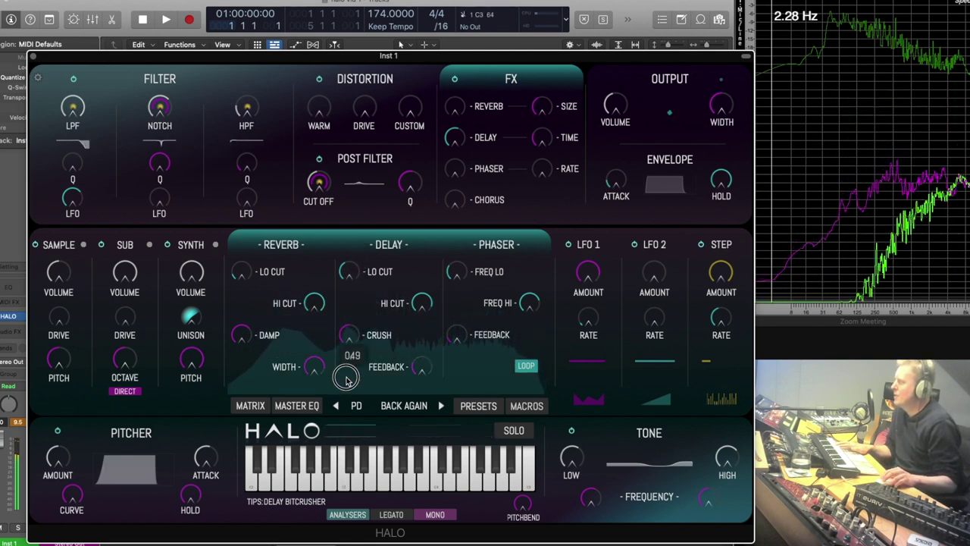
pyautogui.moveTo(346, 379); pyautogui.dragTo(353, 359)
pyautogui.moveTo(356, 308); pyautogui.dragTo(360, 307)
pyautogui.moveTo(344, 370); pyautogui.dragTo(348, 339)
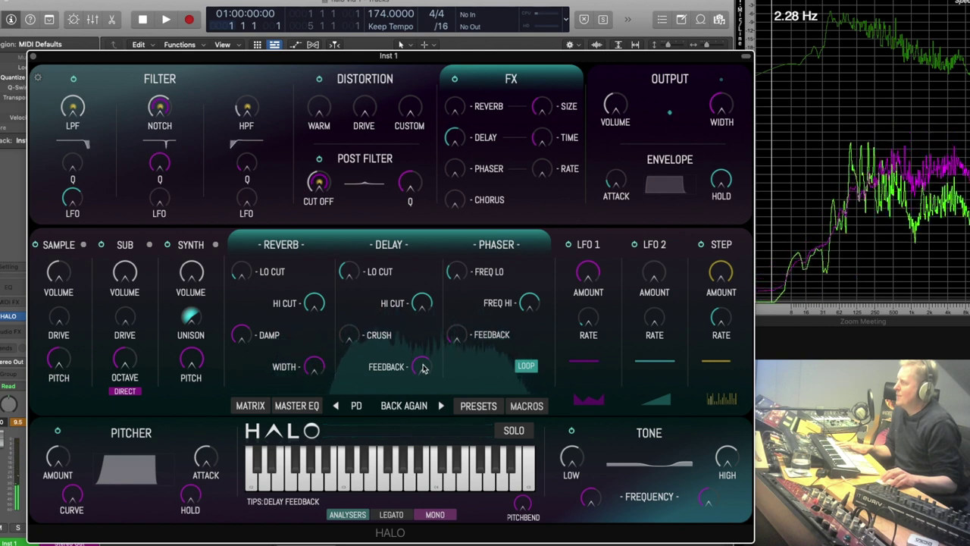
pyautogui.moveTo(423, 367); pyautogui.dragTo(418, 421)
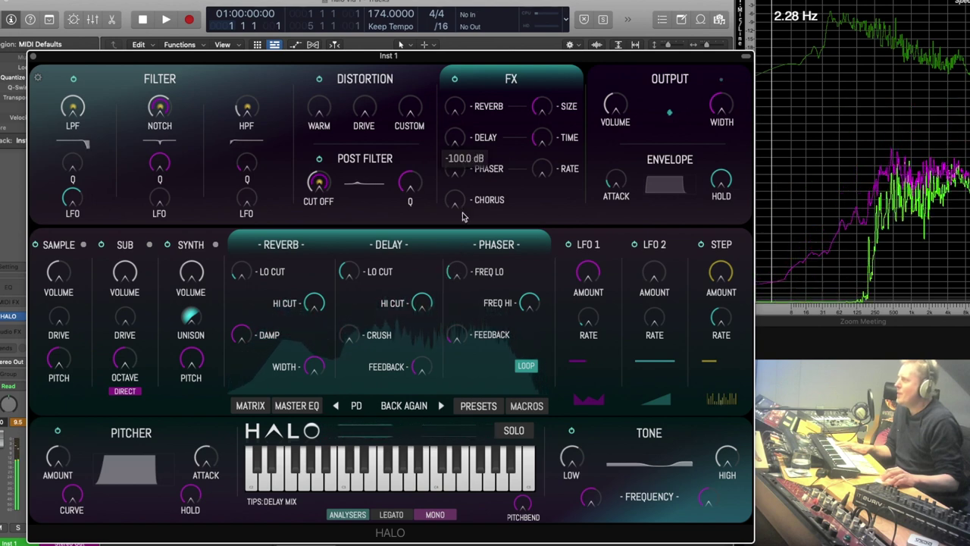
# Step: Raise the phaser mix, blend the reverb and delay back in, and adjust the phaser rate
pyautogui.moveTo(454, 176); pyautogui.dragTo(455, 167)
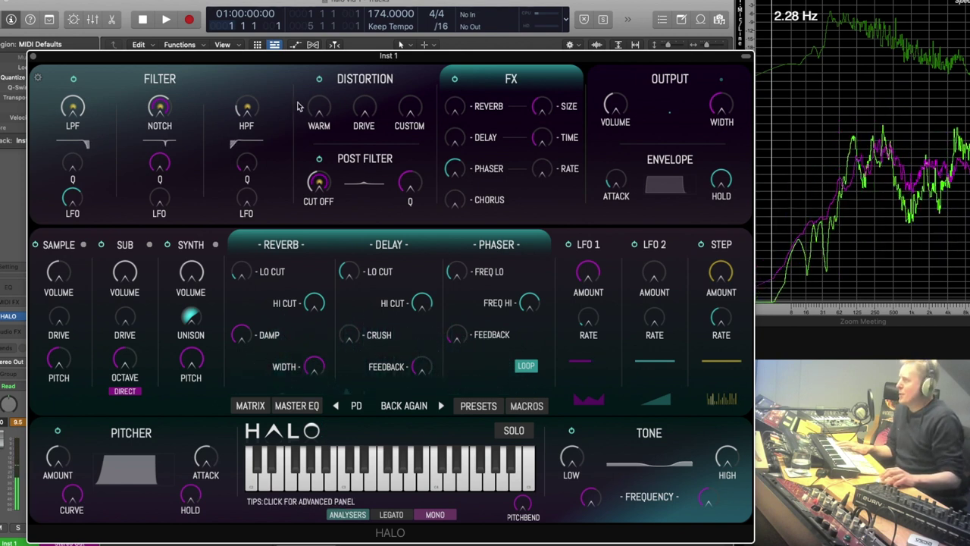
pyautogui.moveTo(464, 111); pyautogui.dragTo(470, 73)
pyautogui.moveTo(458, 132); pyautogui.dragTo(464, 95)
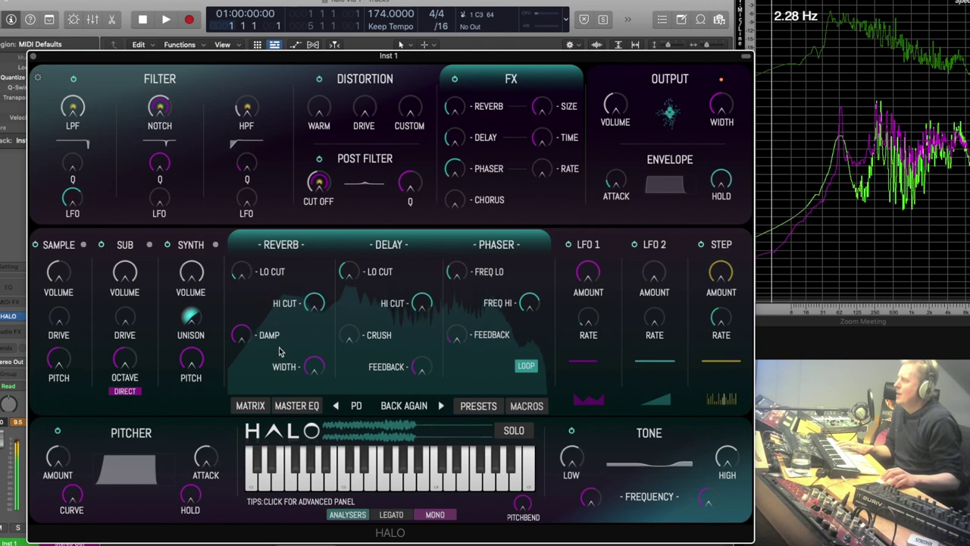
pyautogui.moveTo(544, 173); pyautogui.dragTo(553, 121)
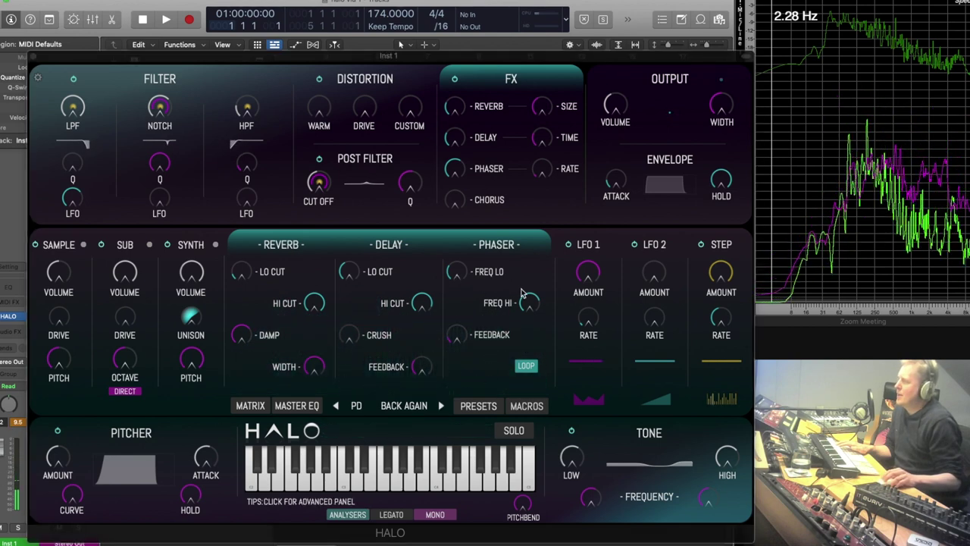
# Step: Explore the phaser by sweeping its low frequency point, raising its feedback to about 67%, and toggling LOOP
pyautogui.moveTo(463, 268)
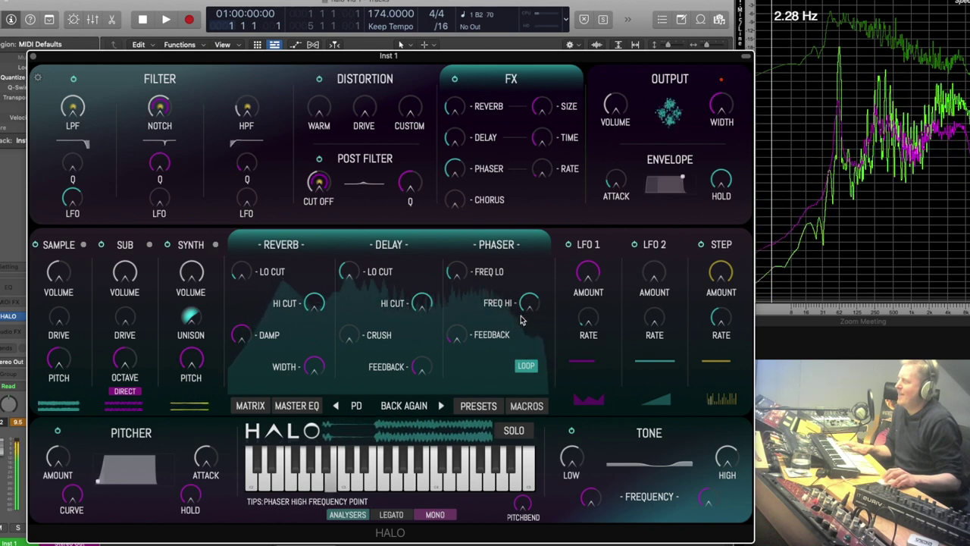
pyautogui.moveTo(459, 273); pyautogui.dragTo(468, 339)
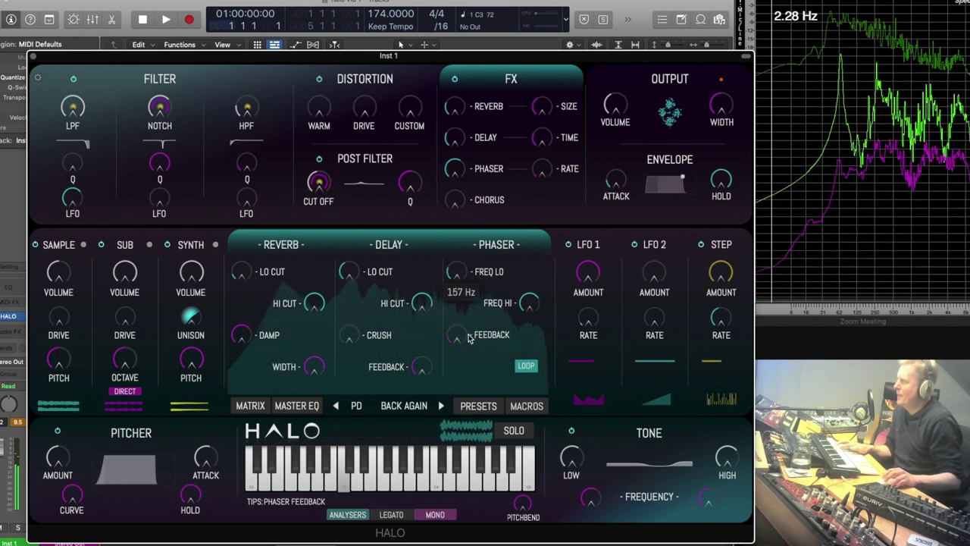
pyautogui.moveTo(478, 291); pyautogui.dragTo(482, 236)
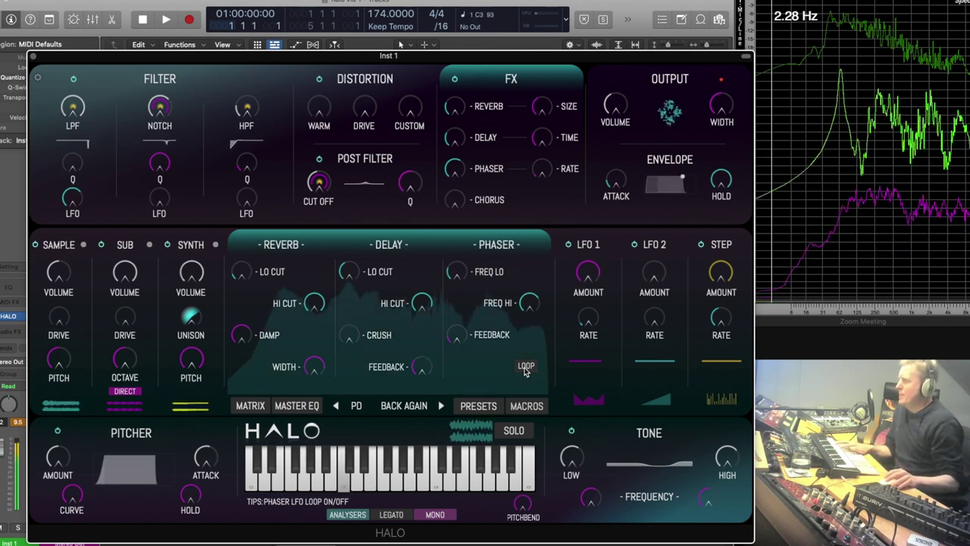
pyautogui.moveTo(460, 331); pyautogui.dragTo(475, 257)
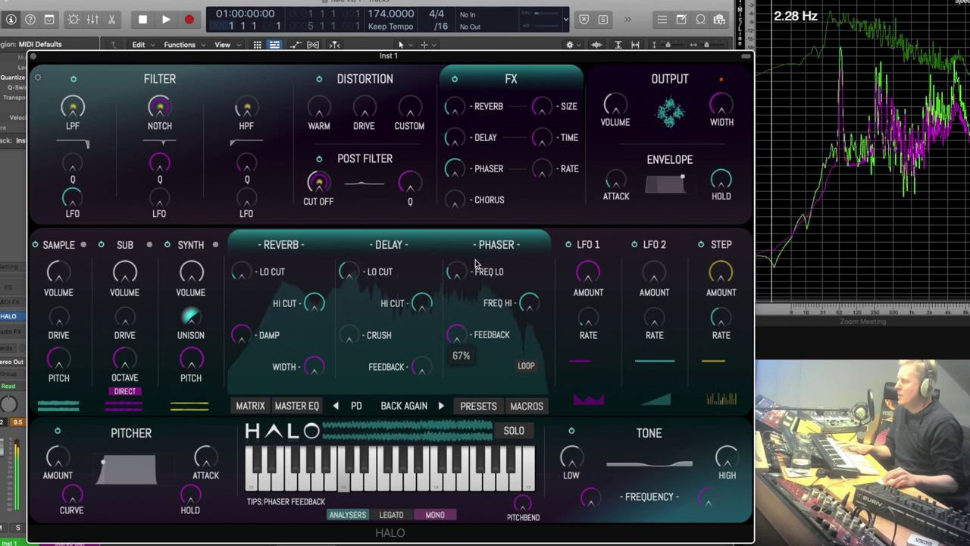
pyautogui.click(526, 366)
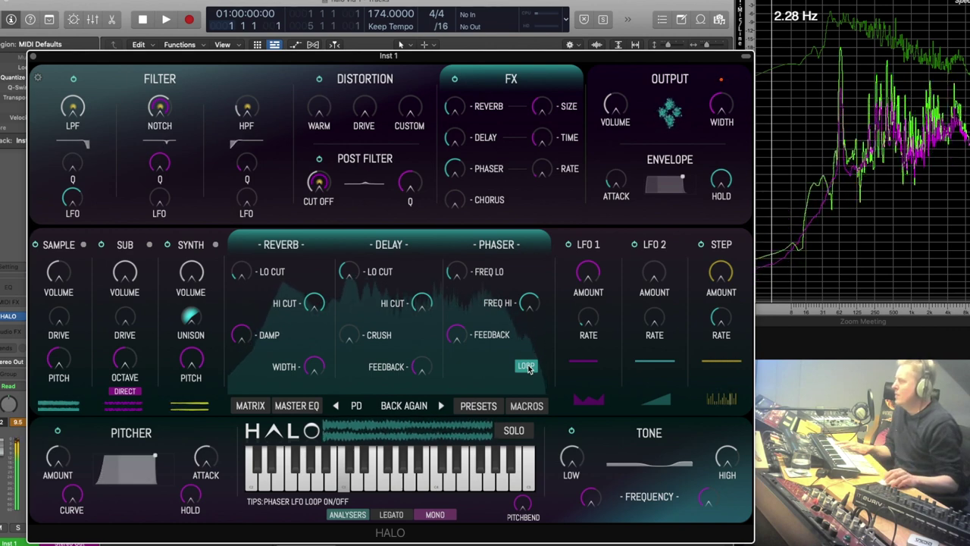
pyautogui.moveTo(456, 334); pyautogui.dragTo(460, 390)
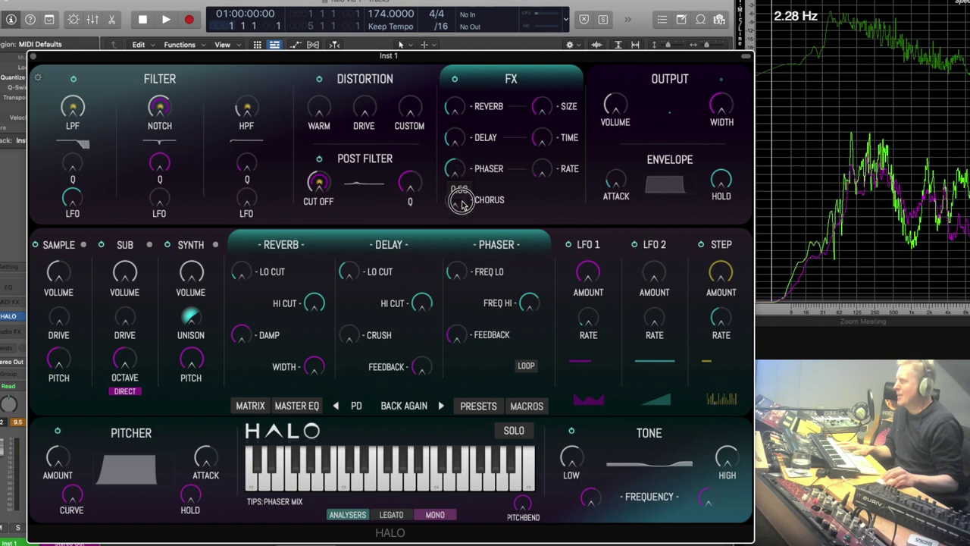
# Step: Audition the chorus by raising its mix to 0.0 dB, and bring the mix back down
pyautogui.moveTo(455, 200); pyautogui.dragTo(488, 106)
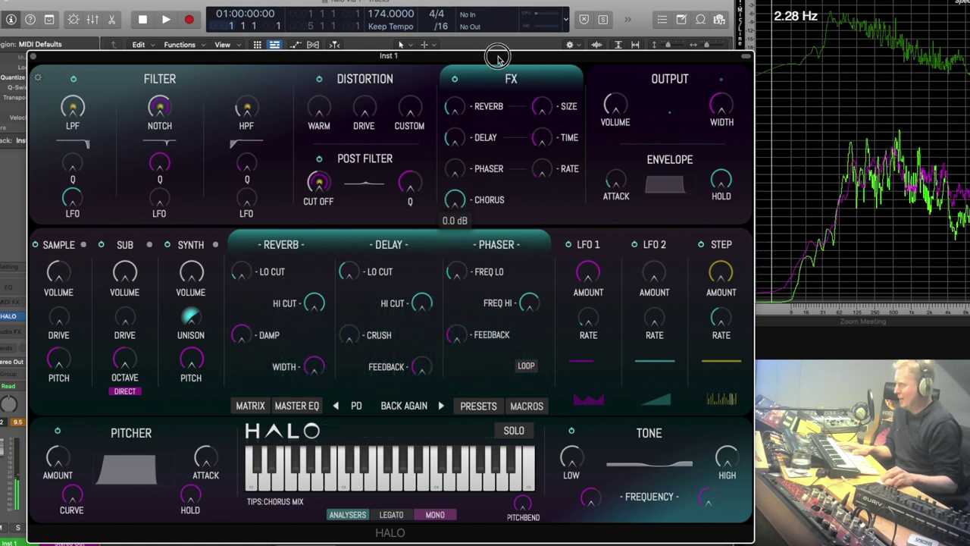
pyautogui.moveTo(498, 58); pyautogui.dragTo(488, 201)
# Step: Show the OUTPUT section, and adjust the master volume, the output volume to about 2.0 dB, and the width
pyautogui.click(635, 144)
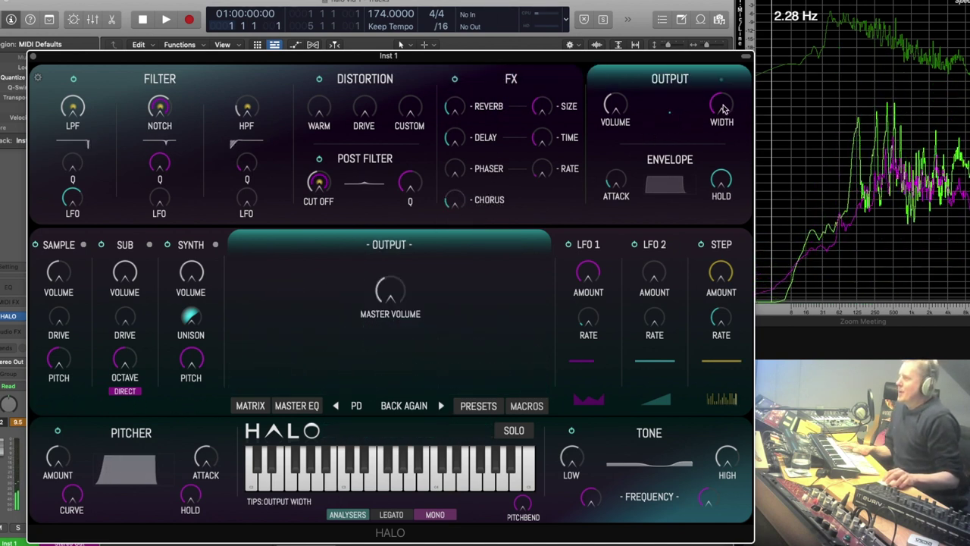
pyautogui.moveTo(383, 318); pyautogui.dragTo(390, 273)
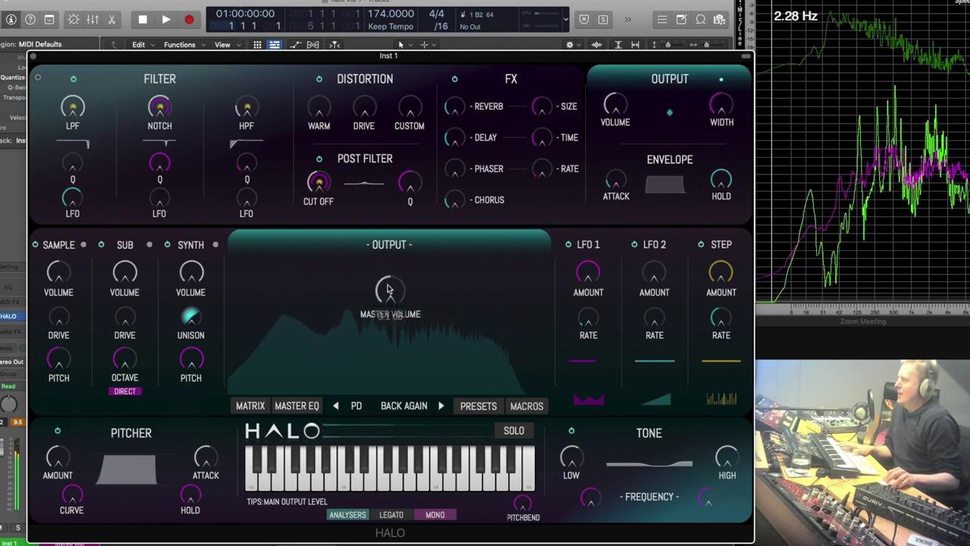
pyautogui.moveTo(615, 106); pyautogui.dragTo(617, 102)
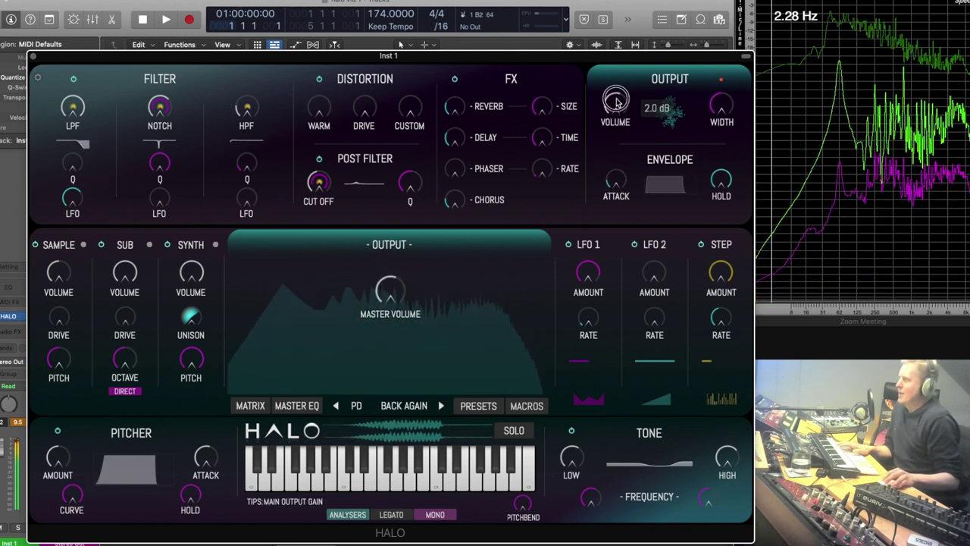
pyautogui.moveTo(721, 107); pyautogui.dragTo(734, 19)
# Step: Show the advanced output ENVELOPE controls, and set the envelope attack to about 18 ms
pyautogui.click(637, 173)
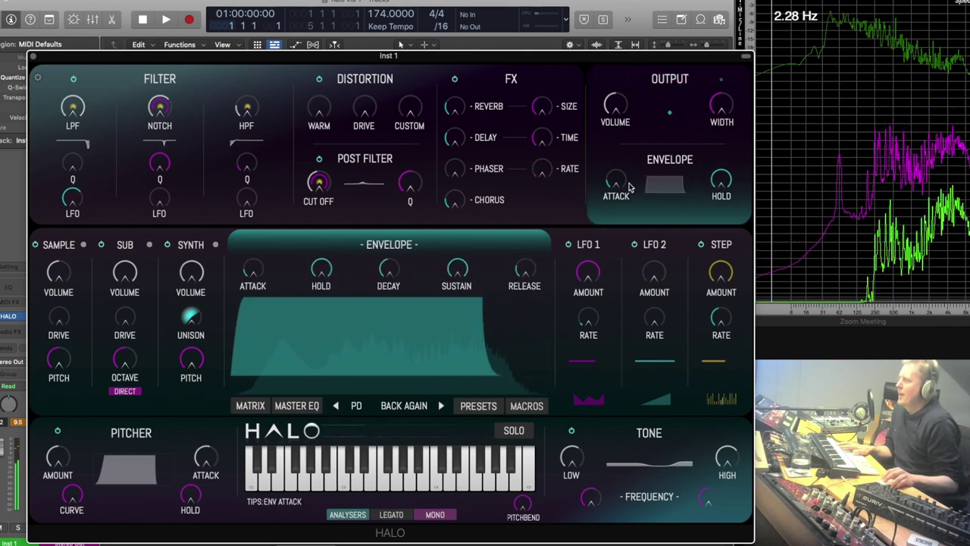
pyautogui.moveTo(618, 182)
pyautogui.mouseDown()
pyautogui.moveTo(634, 124)
pyautogui.moveTo(618, 178)
pyautogui.mouseUp()
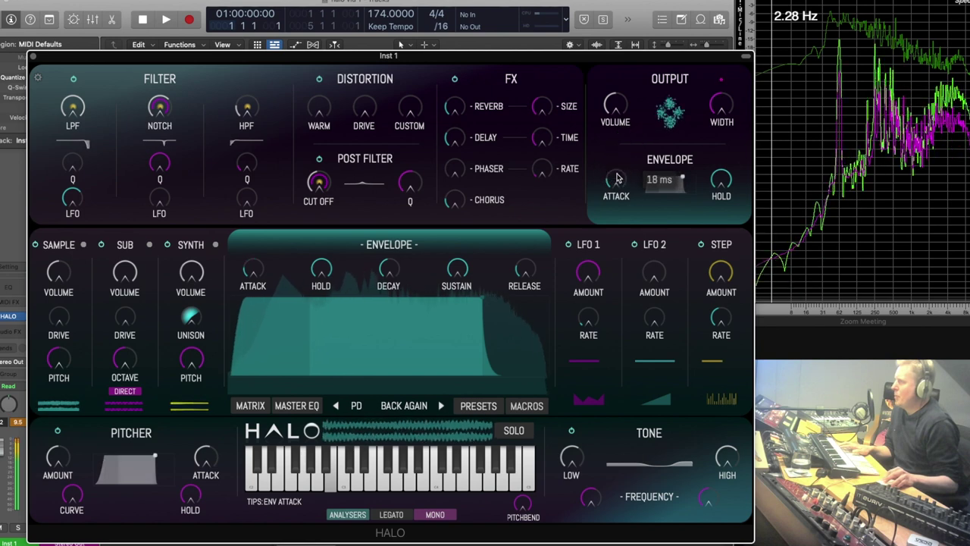
# Step: Show the advanced LFO 1 controls with the LFO shape and its send targets
pyautogui.click(614, 329)
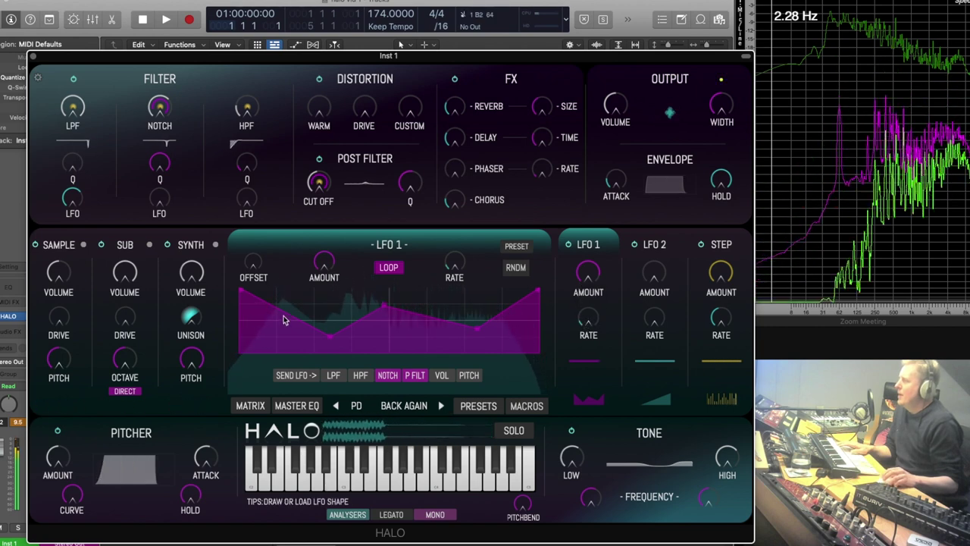
# Step: Reshape the LFO 1 curve by adding and moving points to form extra peaks and dips
pyautogui.moveTo(313, 323); pyautogui.dragTo(325, 327)
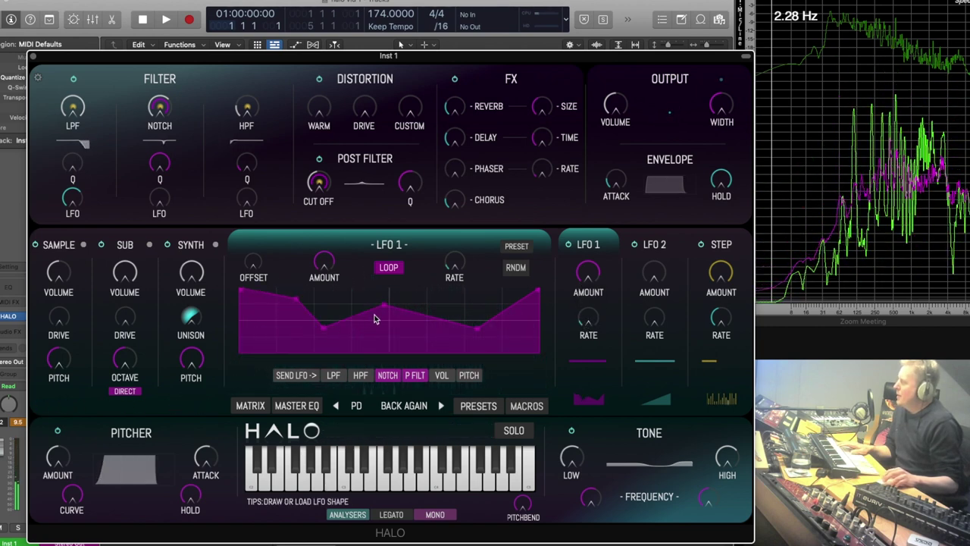
pyautogui.moveTo(384, 305); pyautogui.dragTo(377, 296)
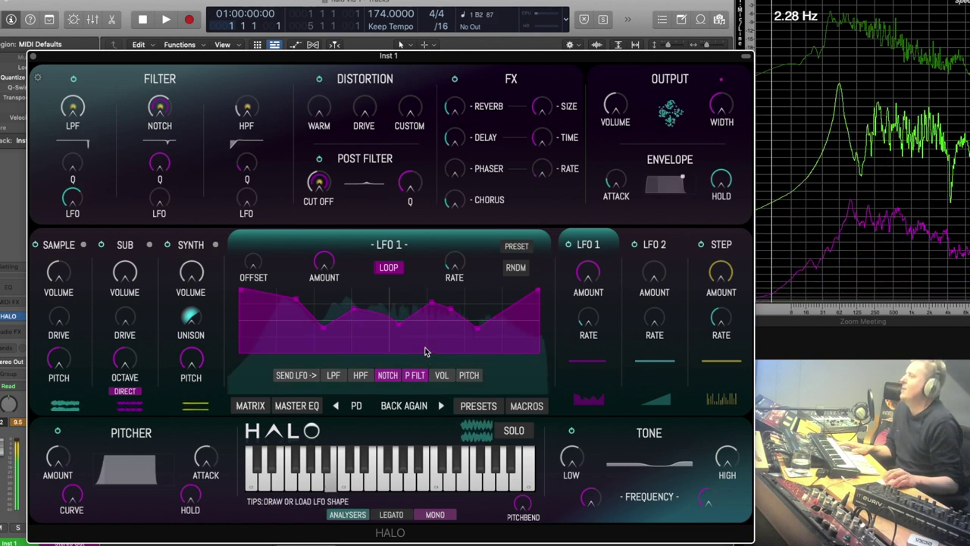
# Step: Generate random shapes for LFO 1 and route LFO 1 to the low-pass filter
pyautogui.click(516, 269)
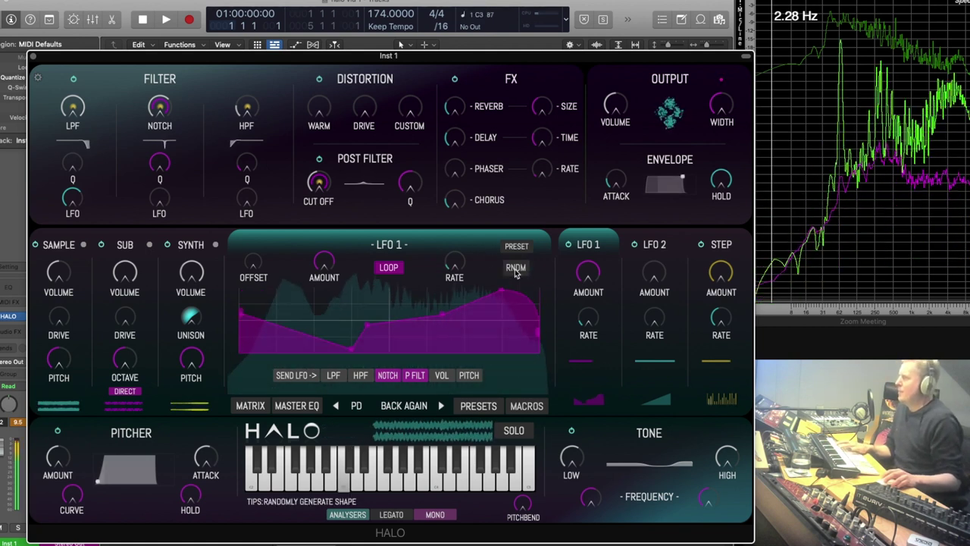
pyautogui.click(515, 269)
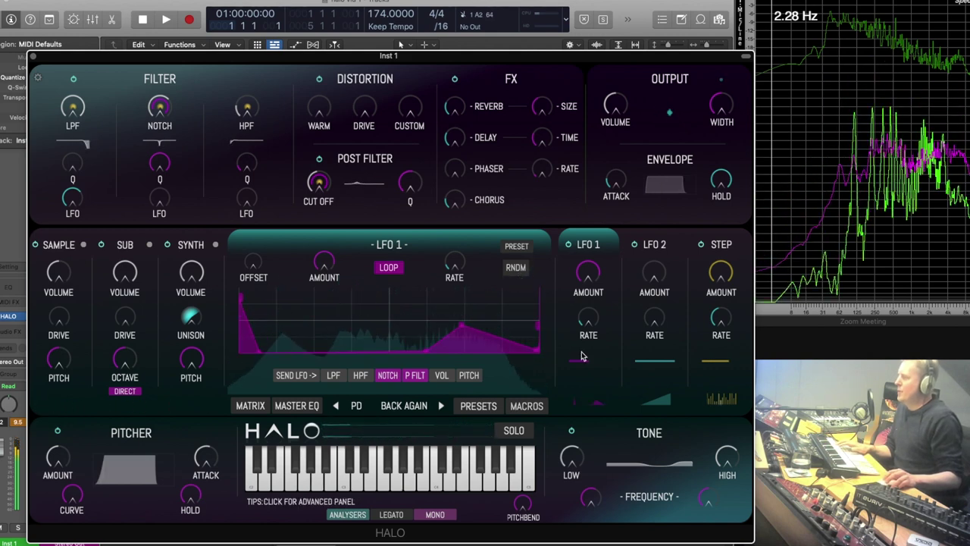
pyautogui.click(333, 375)
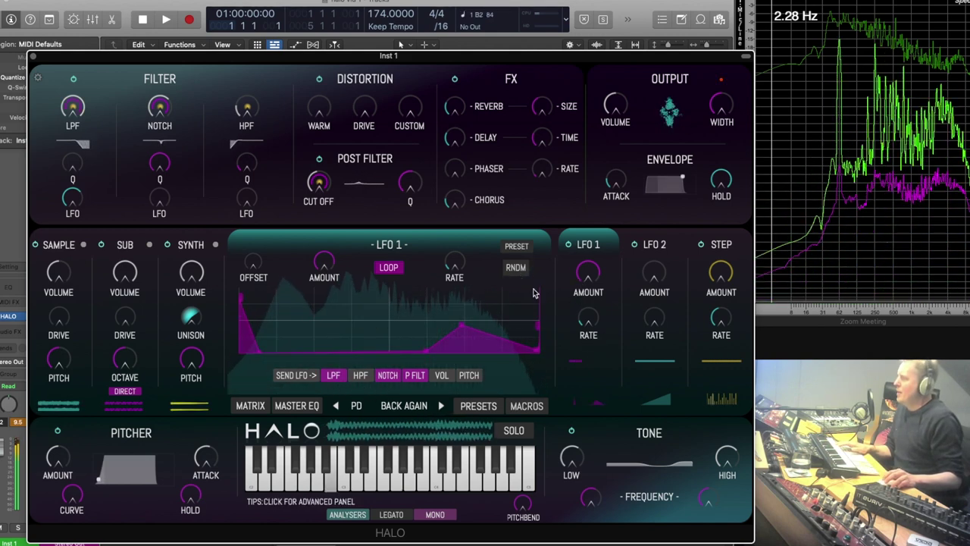
# Step: Audition the Gnashers, Swell, One, Moobs, Triangle and Glow shapes for LFO 1, load Mound, and turn off LFO 1's pitch routing
pyautogui.click(518, 249)
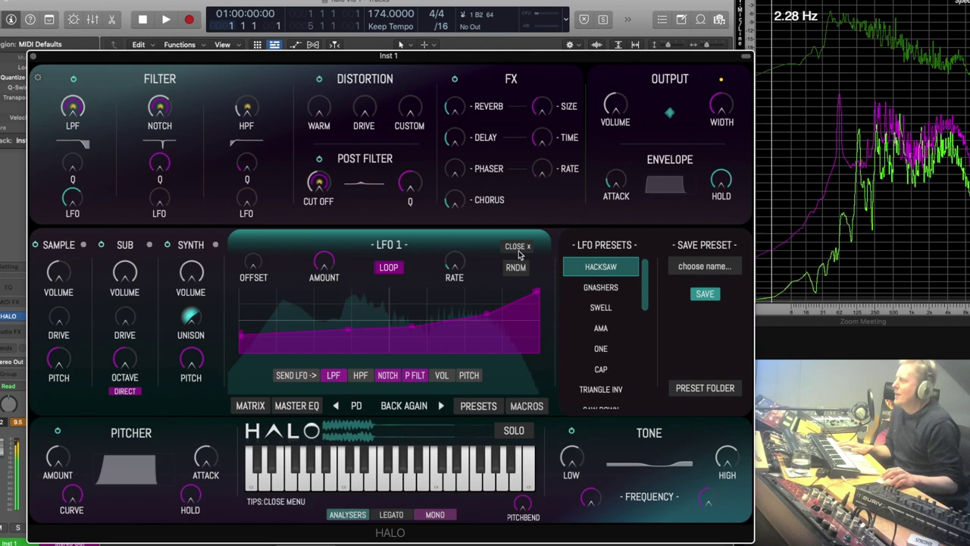
pyautogui.click(611, 288)
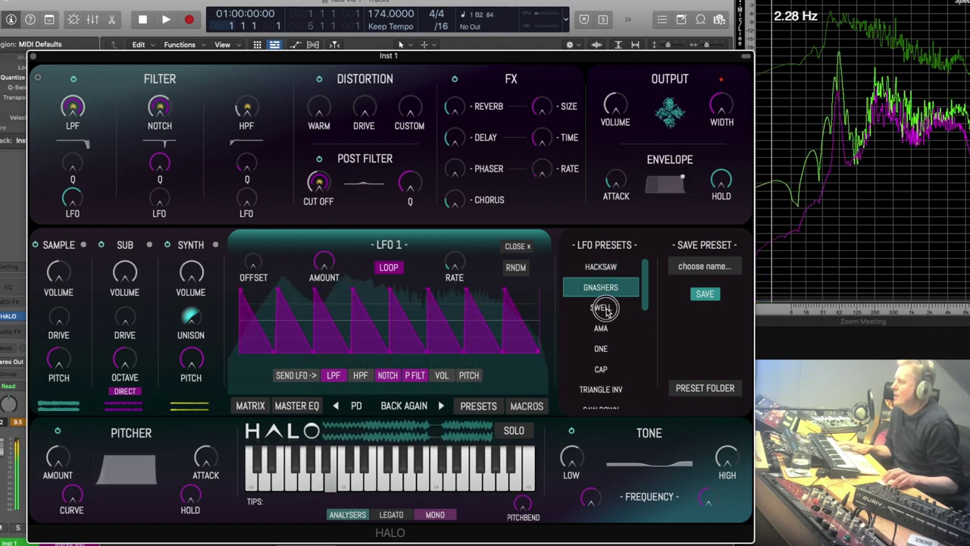
pyautogui.click(604, 309)
pyautogui.click(602, 348)
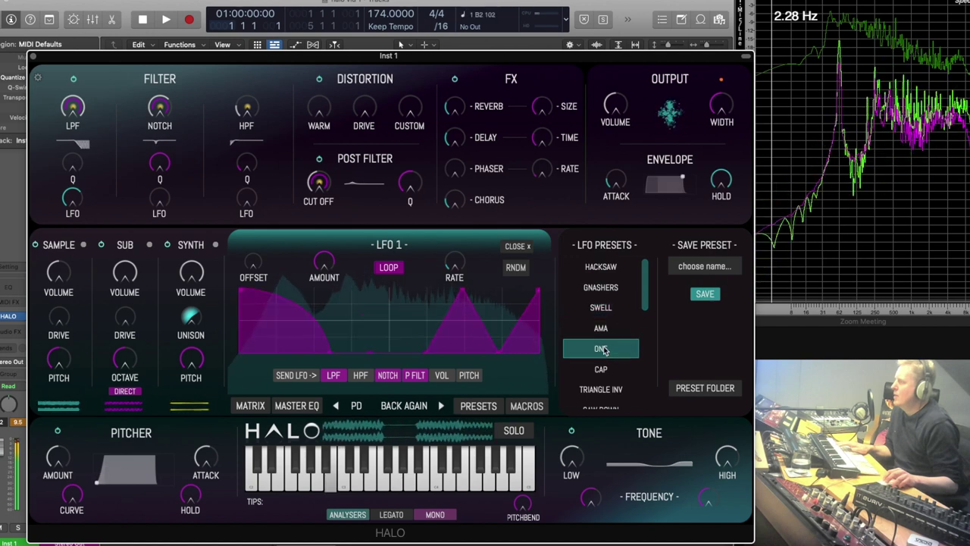
pyautogui.scroll(-3, 604, 350)
pyautogui.click(602, 342)
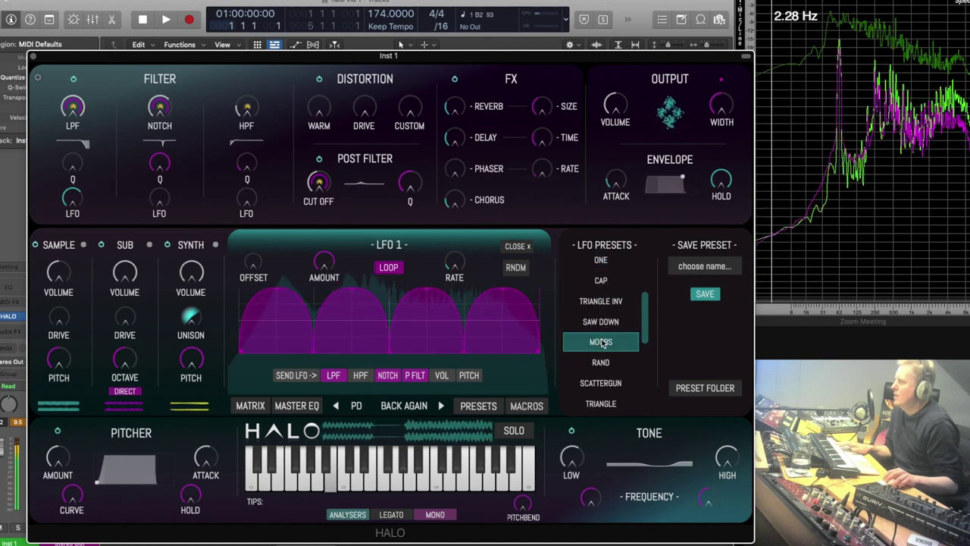
pyautogui.scroll(-3, 603, 344)
pyautogui.click(604, 336)
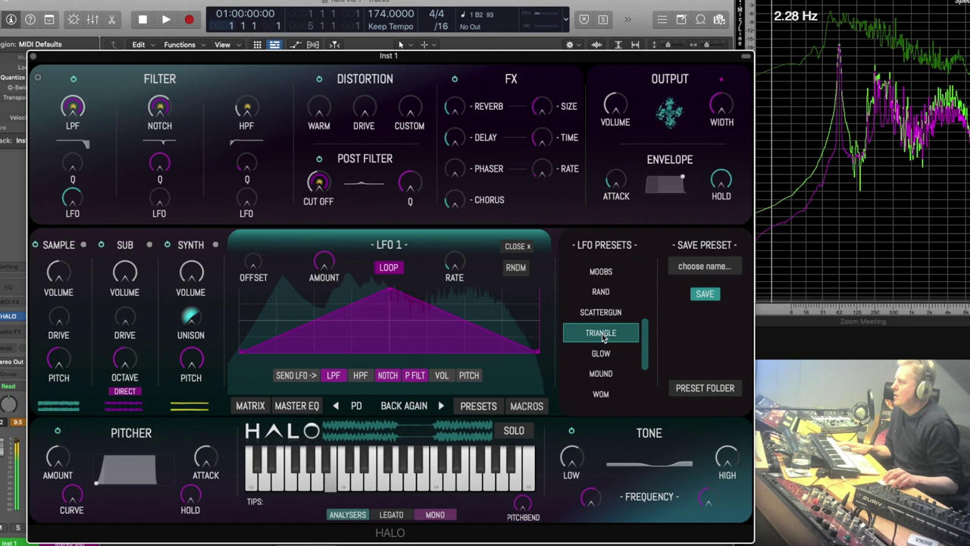
pyautogui.click(602, 354)
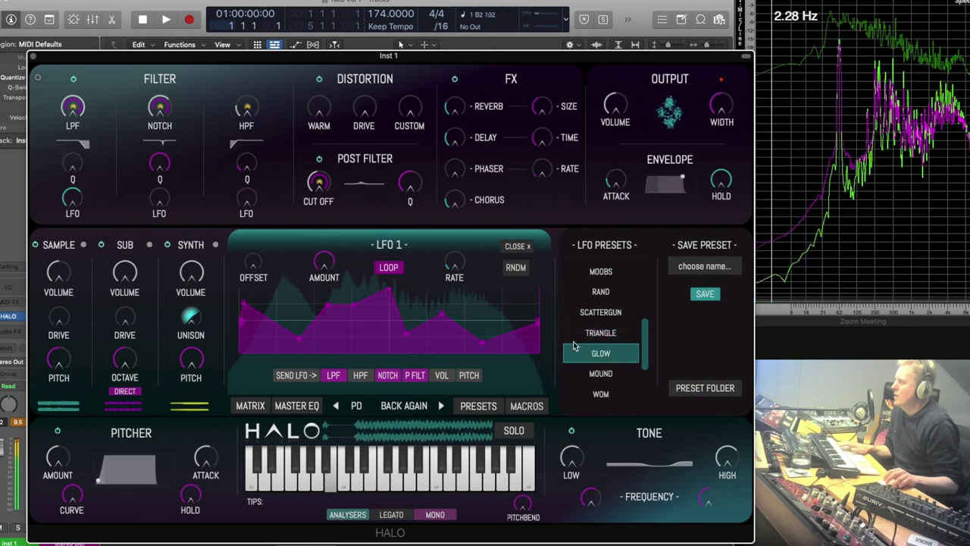
pyautogui.click(601, 373)
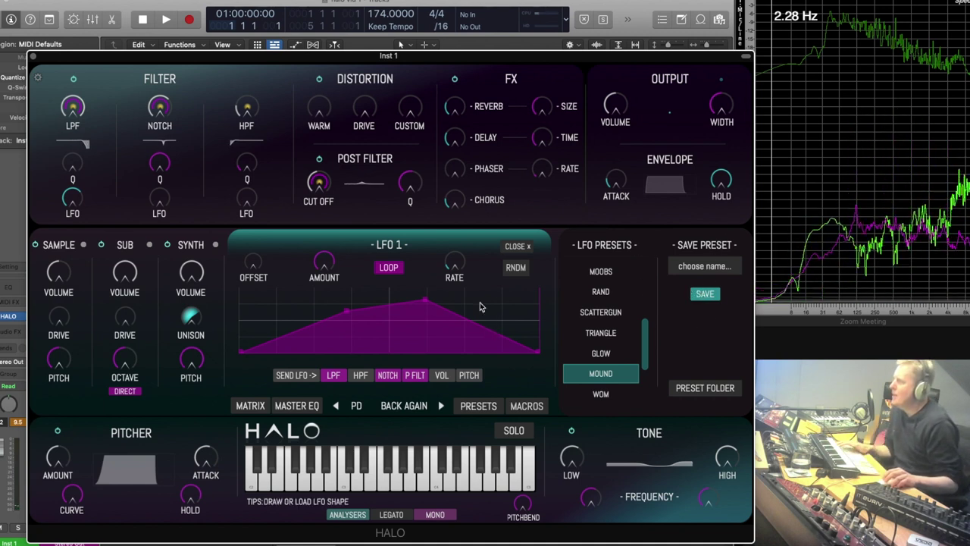
pyautogui.click(515, 247)
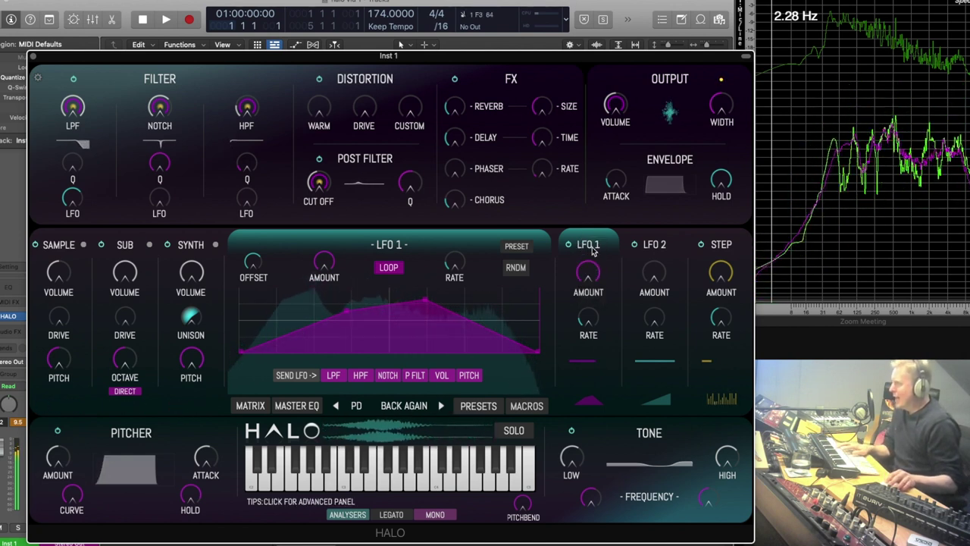
pyautogui.click(469, 375)
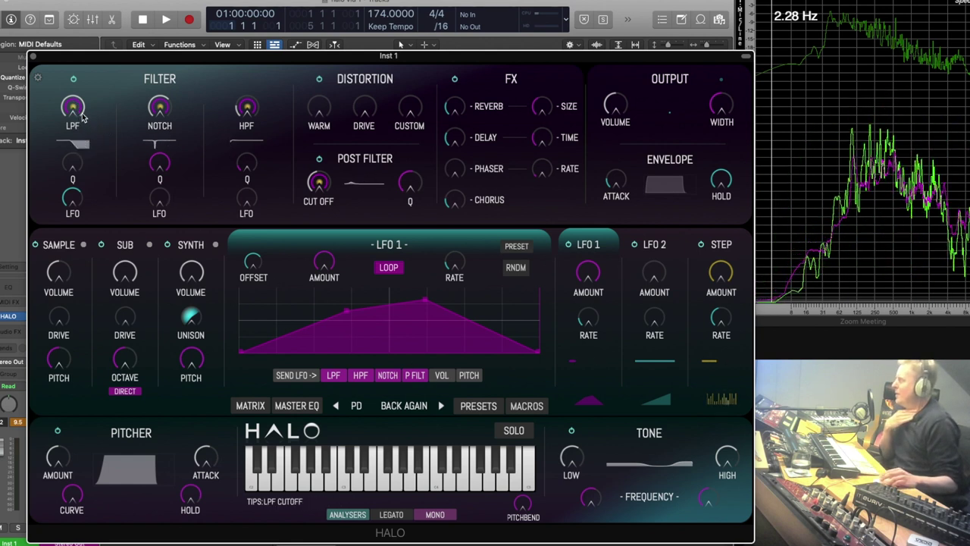
# Step: Bring in LFO 2 and the stepper, balancing the modulation amounts with LFO 2 at about 0.46 and LFO 1 at about 0.72
pyautogui.click(650, 292)
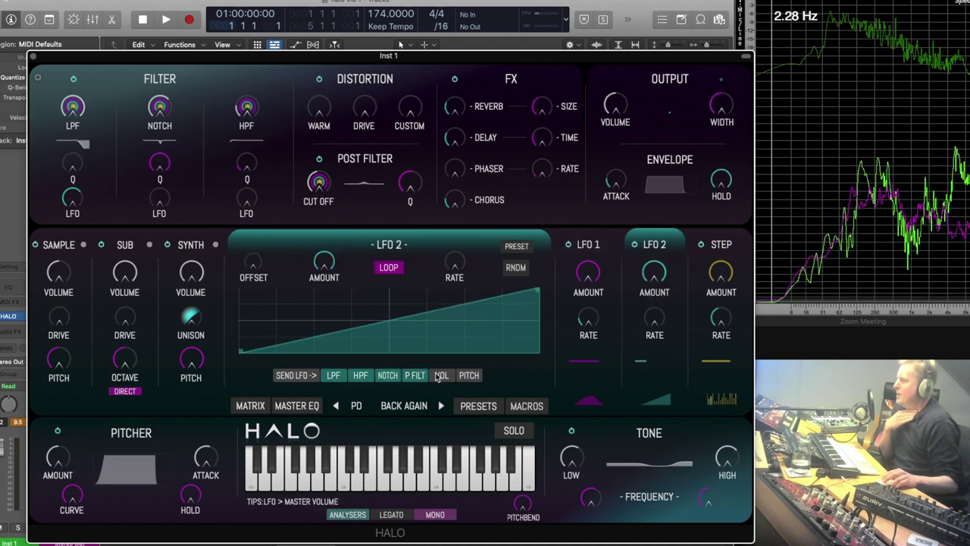
pyautogui.click(739, 254)
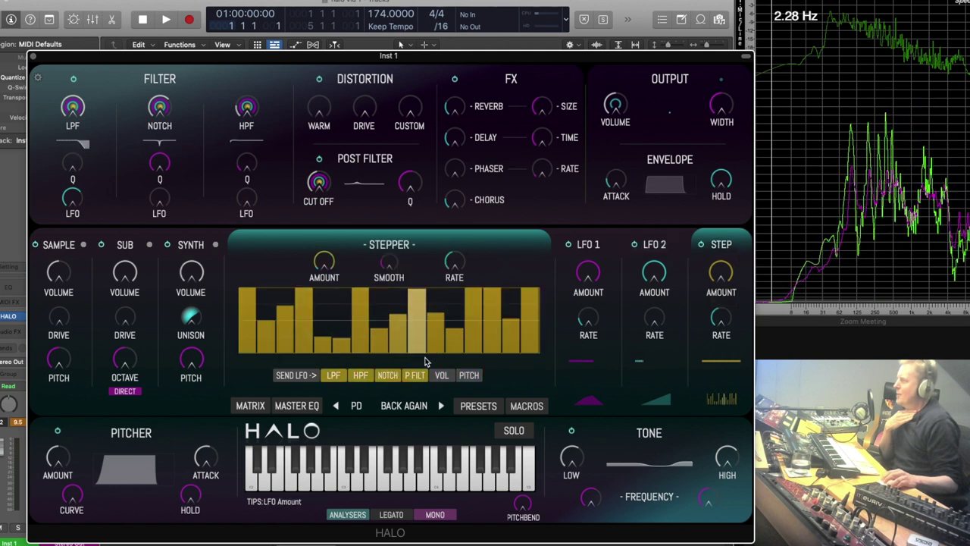
pyautogui.moveTo(714, 265)
pyautogui.mouseDown()
pyautogui.moveTo(708, 386)
pyautogui.moveTo(716, 277)
pyautogui.mouseUp()
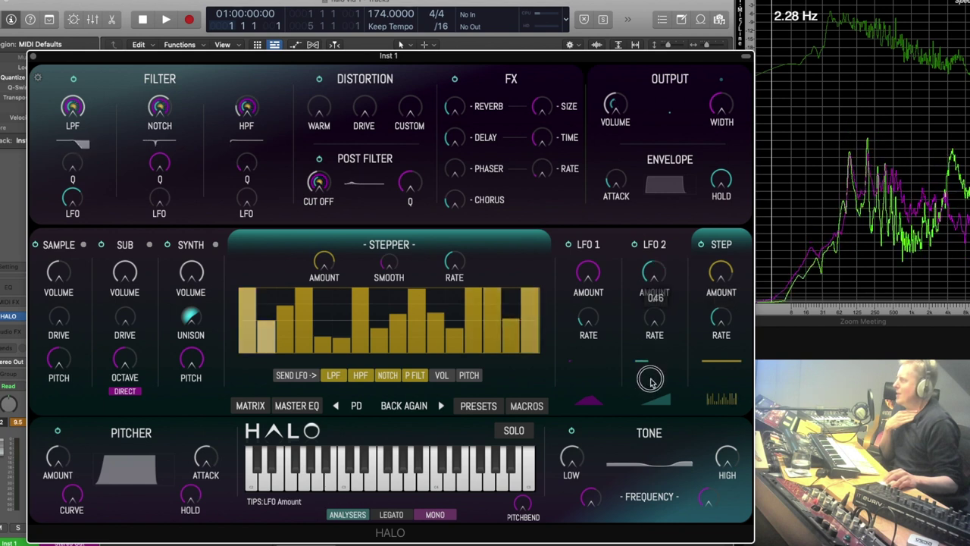
pyautogui.moveTo(654, 272); pyautogui.dragTo(643, 332)
pyautogui.moveTo(588, 273); pyautogui.dragTo(570, 335)
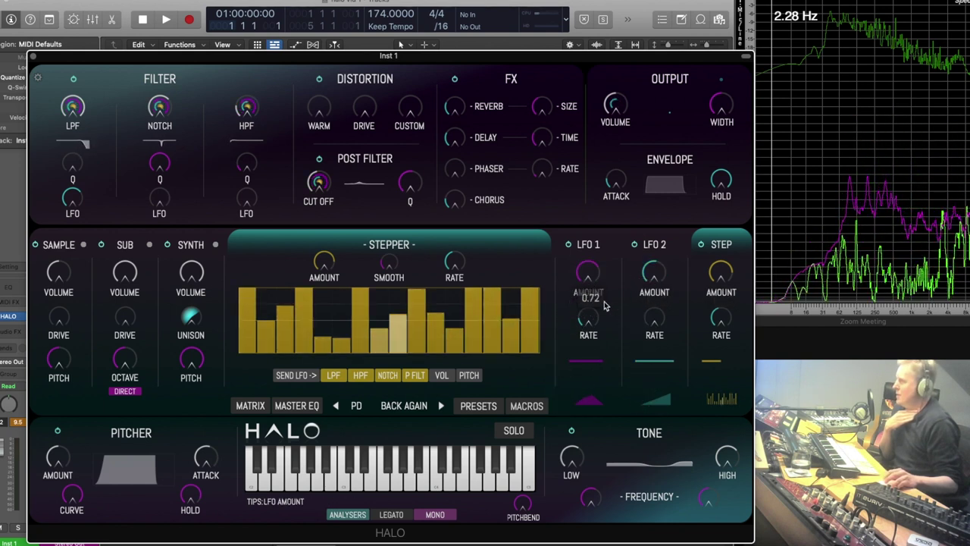
pyautogui.click(680, 286)
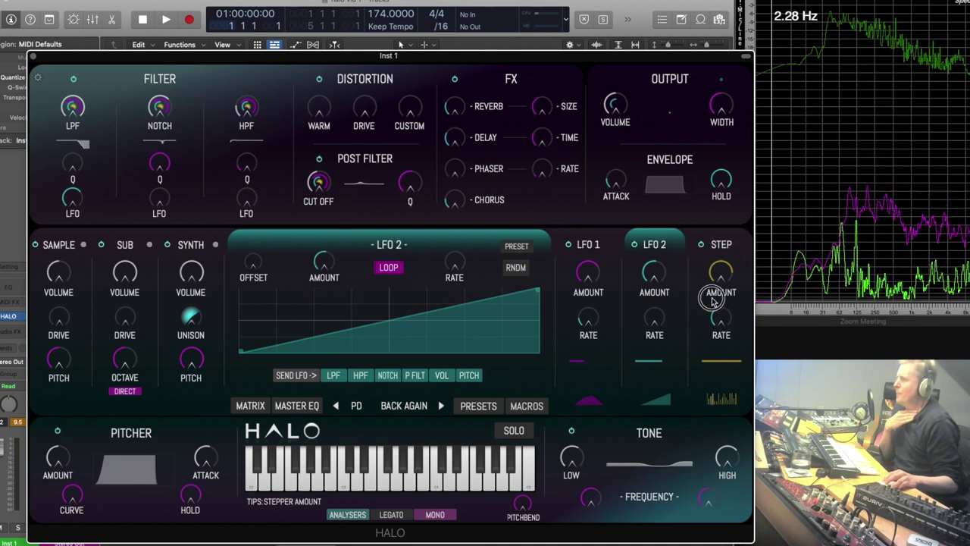
# Step: Set LFO 1's amount to about 0.96 and generate several random shapes for it
pyautogui.click(613, 302)
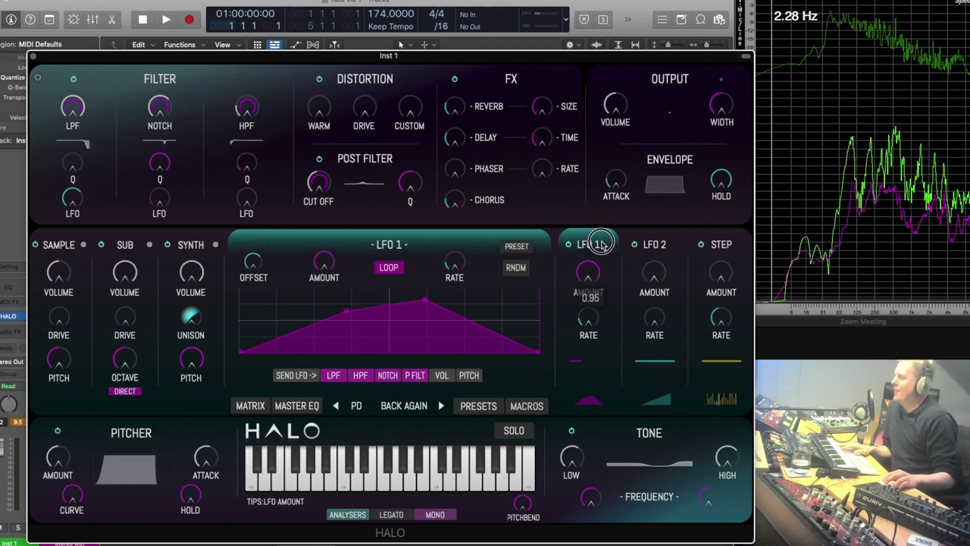
pyautogui.moveTo(591, 391); pyautogui.dragTo(604, 250)
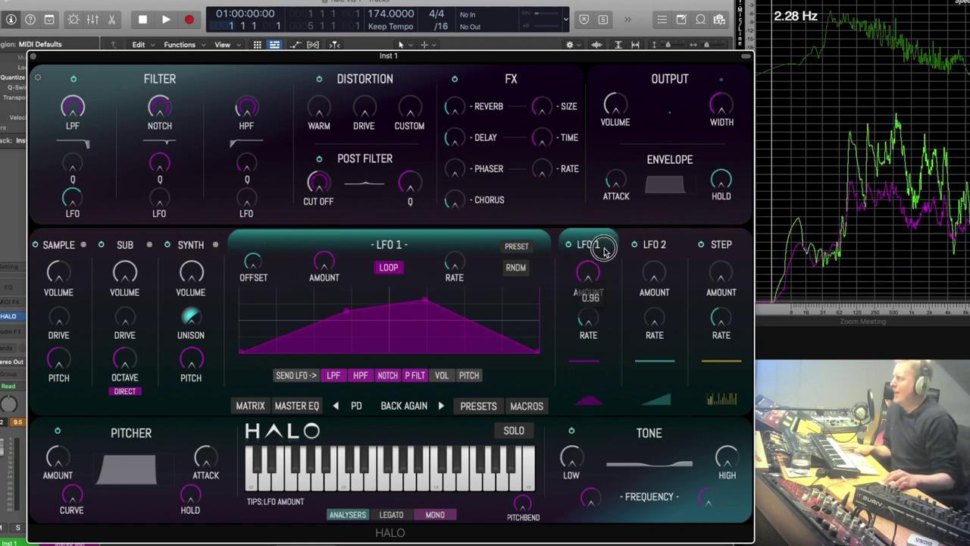
pyautogui.click(516, 267)
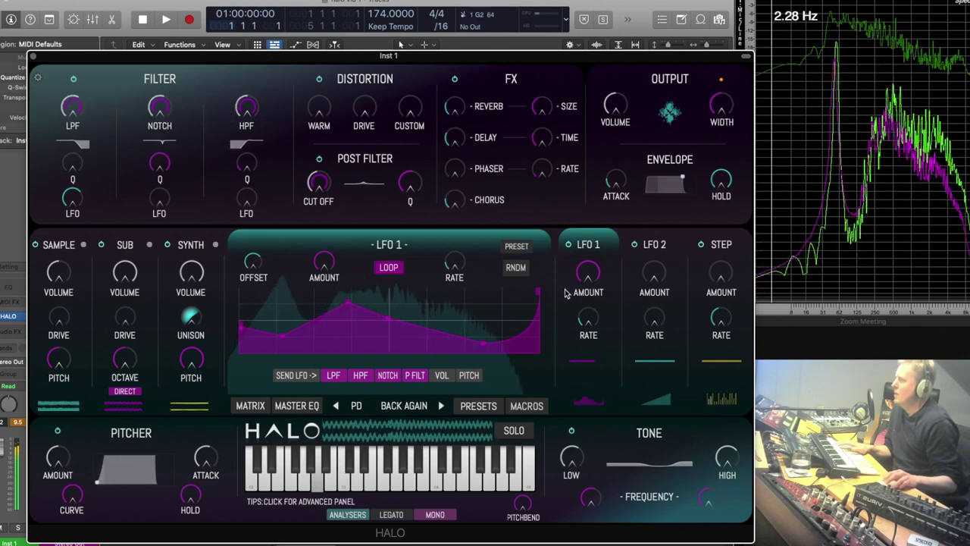
pyautogui.click(519, 272)
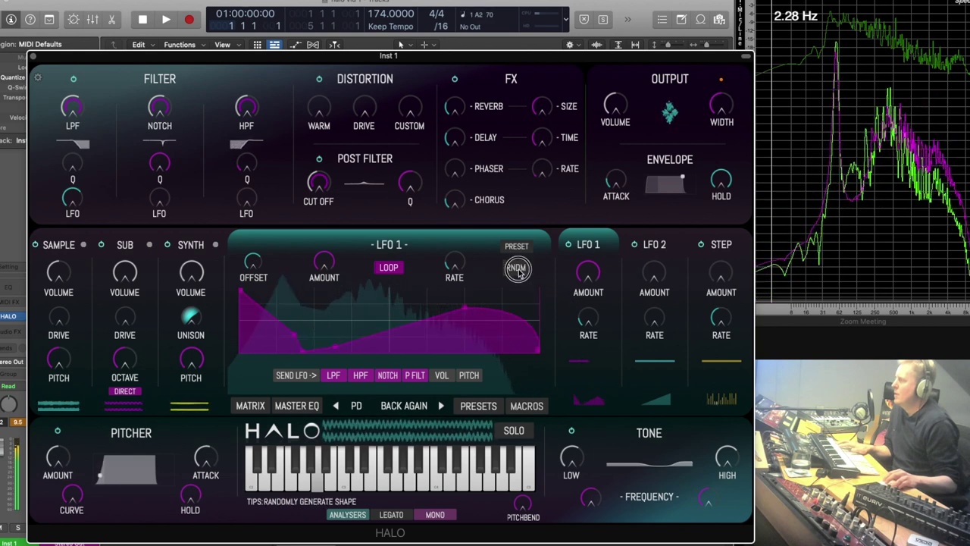
pyautogui.click(518, 271)
pyautogui.click(519, 271)
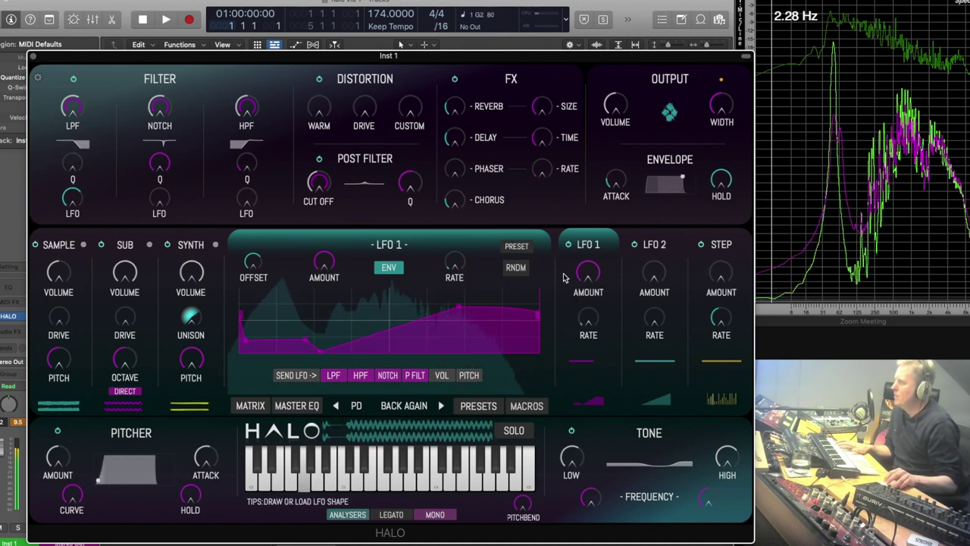
# Step: Open up the filters with the low-pass cutoff at 12.6 kHz and the low-pass LFO amount at 0.00
pyautogui.click(591, 242)
pyautogui.moveTo(237, 162); pyautogui.dragTo(241, 176)
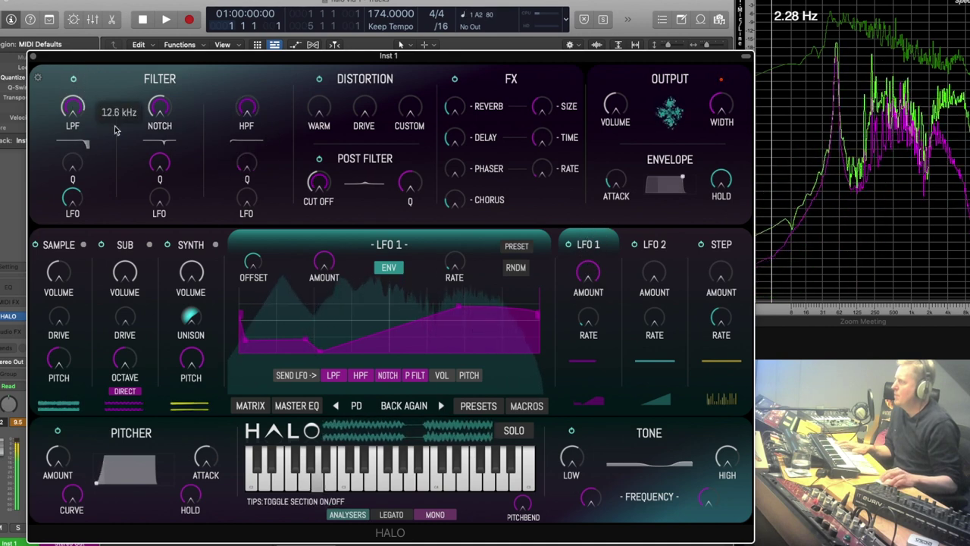
pyautogui.click(515, 269)
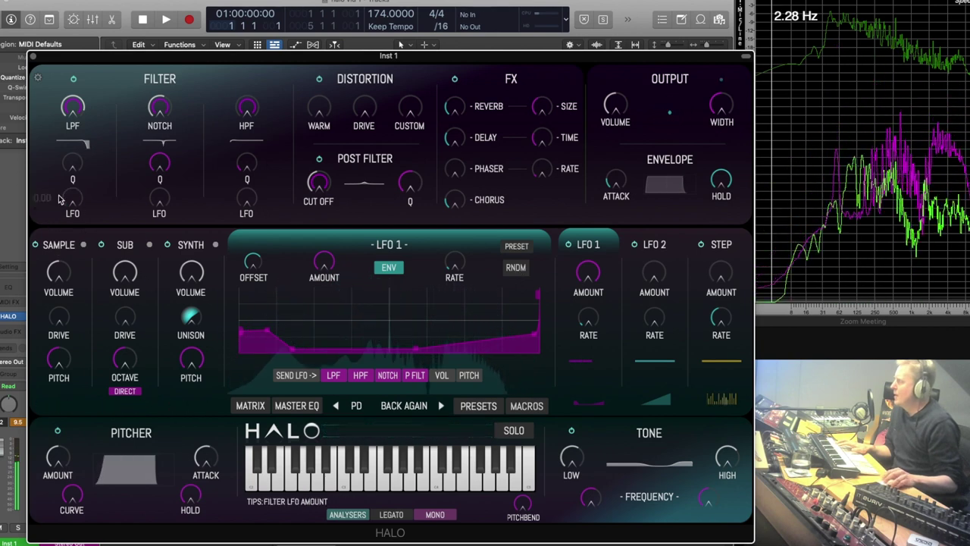
pyautogui.moveTo(73, 200); pyautogui.dragTo(82, 209)
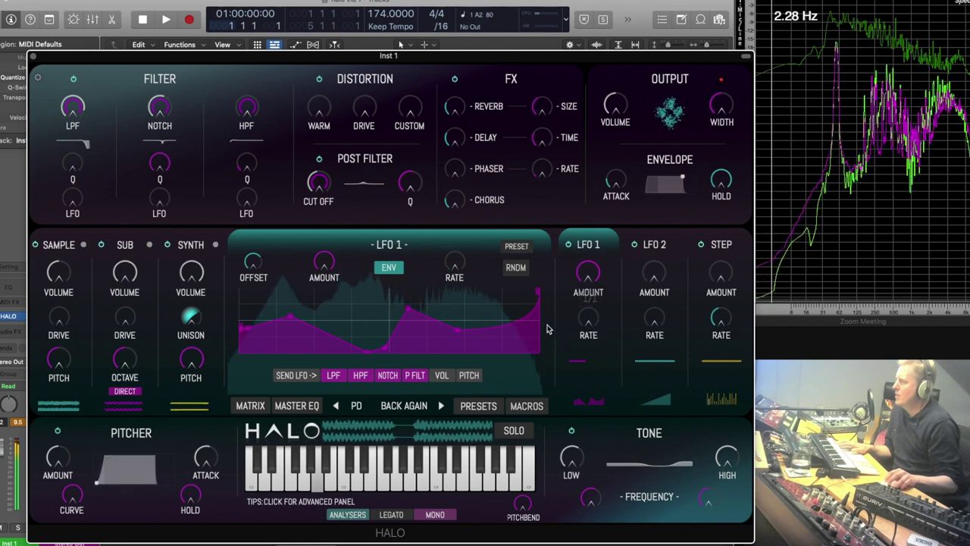
# Step: Switch LFO 1 to loop mode and raise LFO 2's amount to modulate the filters
pyautogui.click(388, 271)
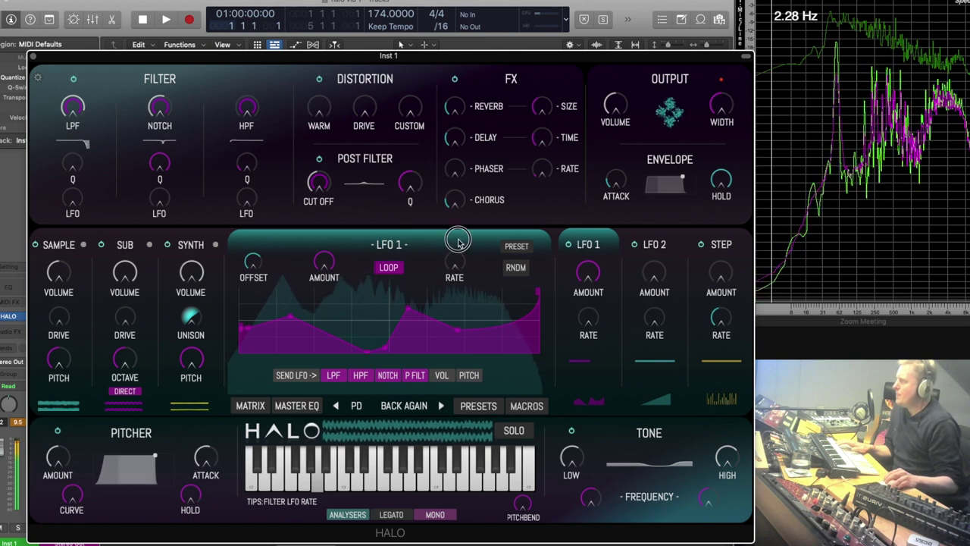
pyautogui.click(635, 316)
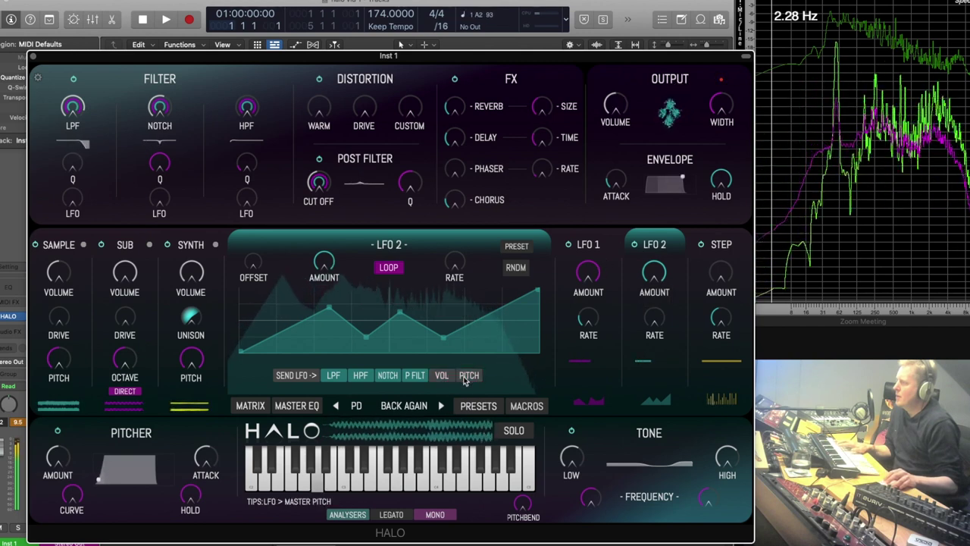
# Step: Advance through the synth presets to Chameleon, and lower its high-pass cutoff with the stepper shown
pyautogui.click(441, 405)
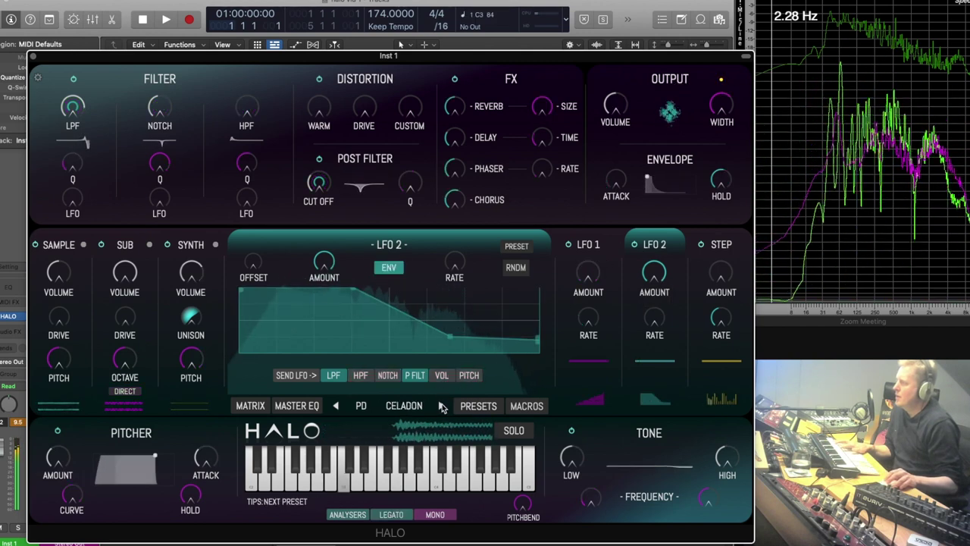
pyautogui.click(442, 406)
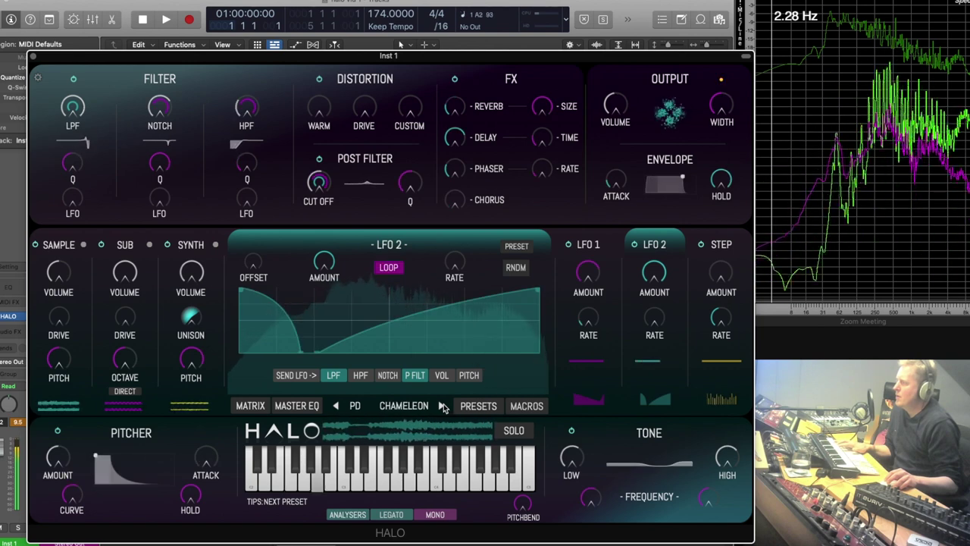
pyautogui.click(697, 275)
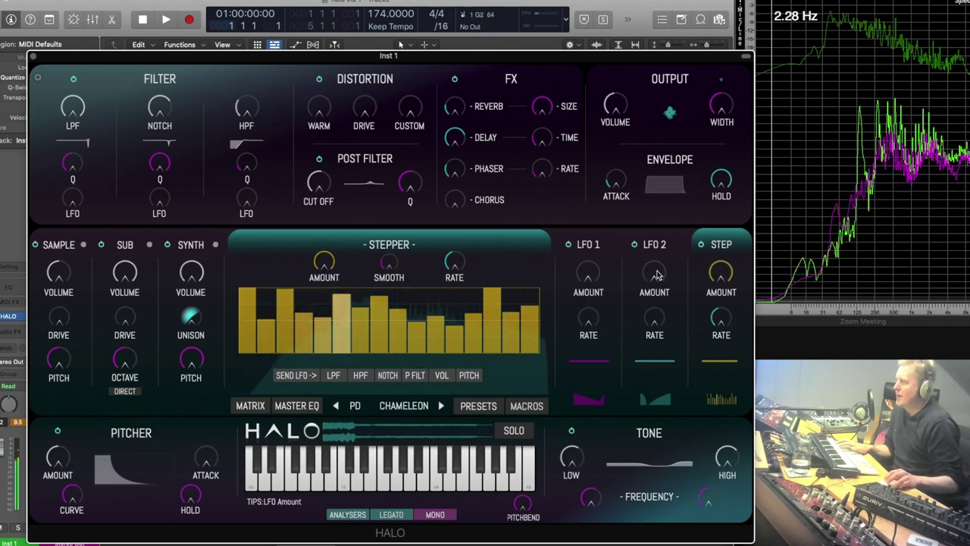
pyautogui.moveTo(244, 108); pyautogui.dragTo(243, 203)
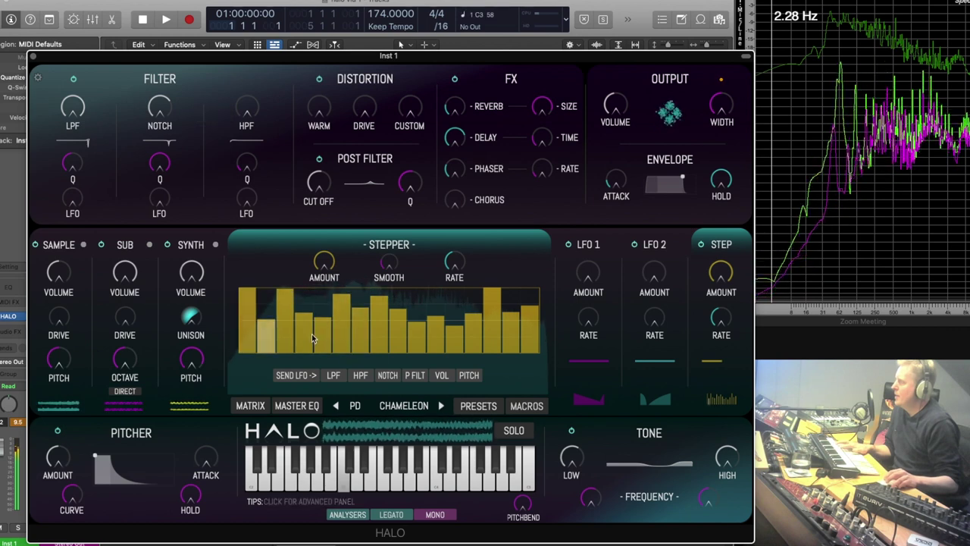
# Step: Lower the stepper's second step to near zero and route the stepper to the high-pass and low-pass filters
pyautogui.click(261, 347)
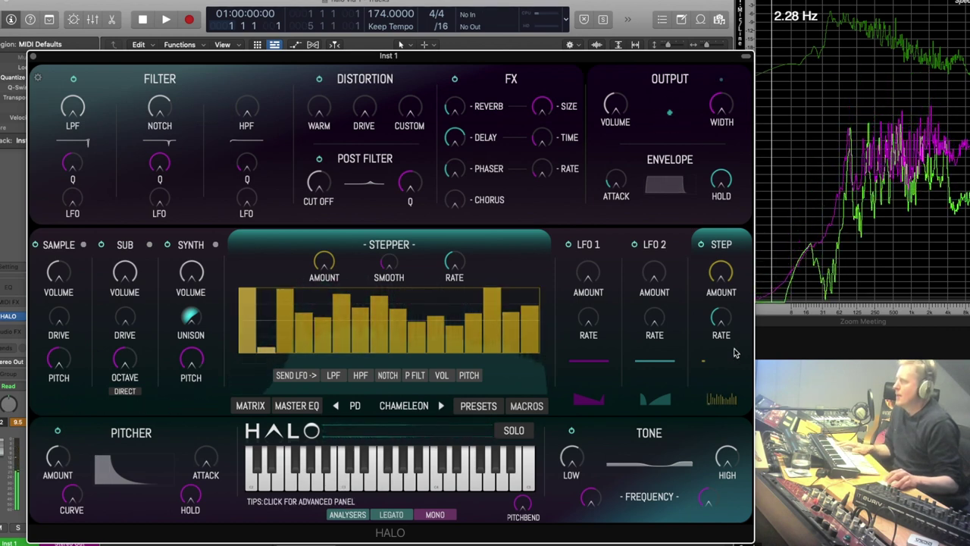
pyautogui.click(360, 376)
pyautogui.click(334, 375)
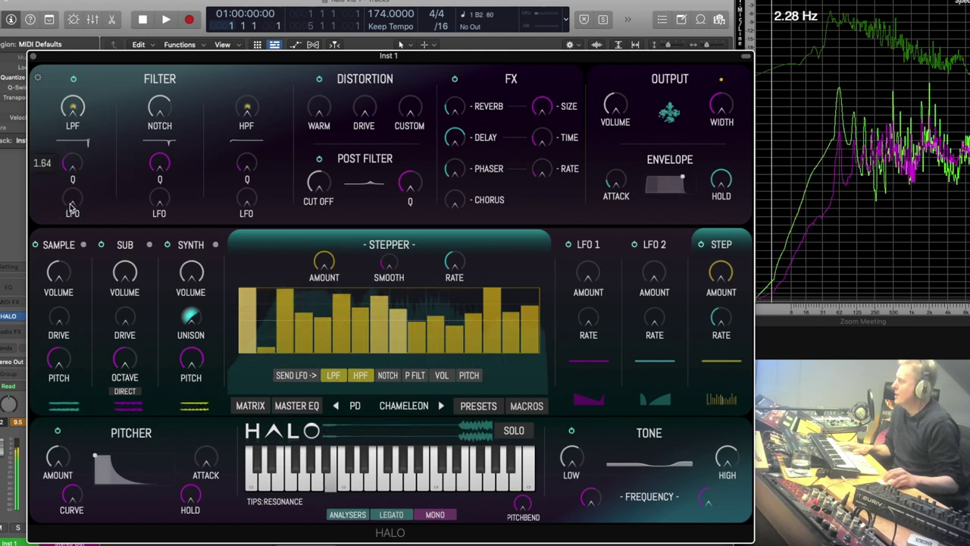
# Step: Route the stepper to the notch filter as well and redraw its pattern, dropping the ninth and fourteenth steps to near zero
pyautogui.click(387, 375)
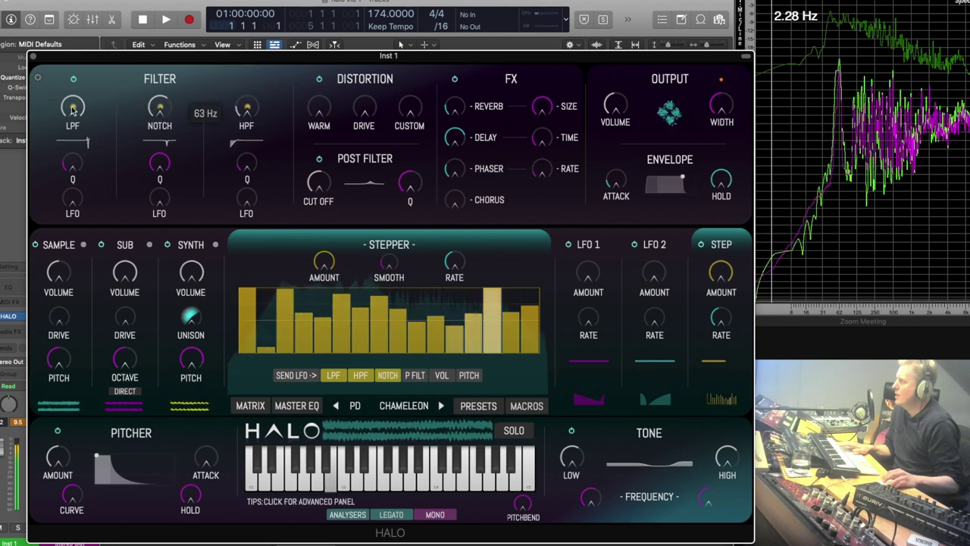
pyautogui.click(400, 350)
pyautogui.click(438, 346)
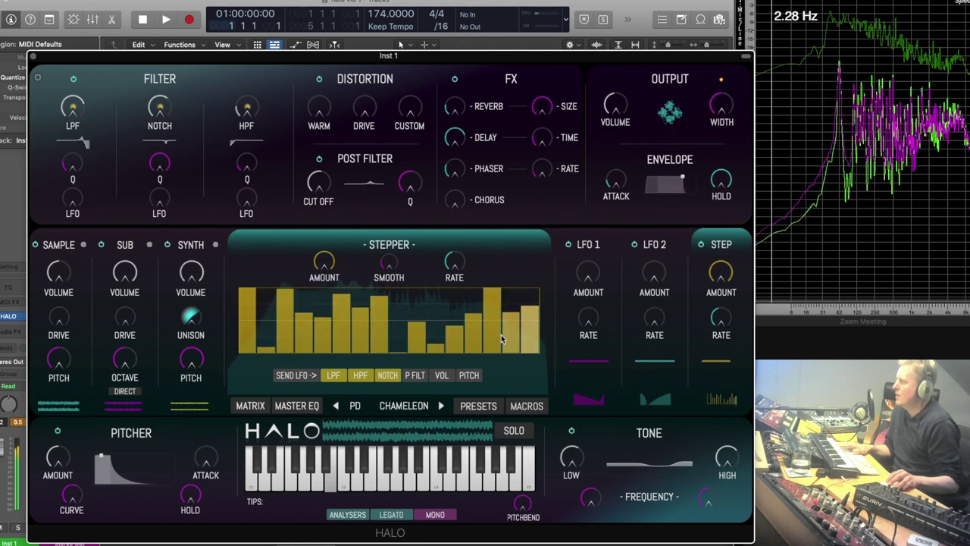
pyautogui.moveTo(474, 342)
pyautogui.mouseDown()
pyautogui.moveTo(474, 356)
pyautogui.moveTo(473, 335)
pyautogui.moveTo(485, 327)
pyautogui.moveTo(492, 348)
pyautogui.moveTo(500, 340)
pyautogui.moveTo(509, 303)
pyautogui.moveTo(513, 324)
pyautogui.mouseUp()
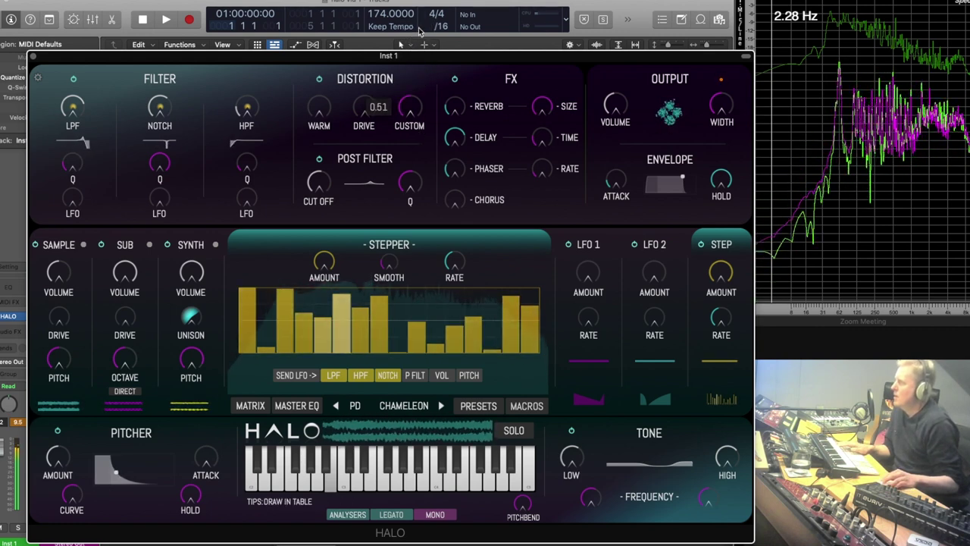
# Step: Raise the chorus amount and route the stepper to the post filter, trying the post filter's Phase type
pyautogui.moveTo(458, 125); pyautogui.dragTo(456, 69)
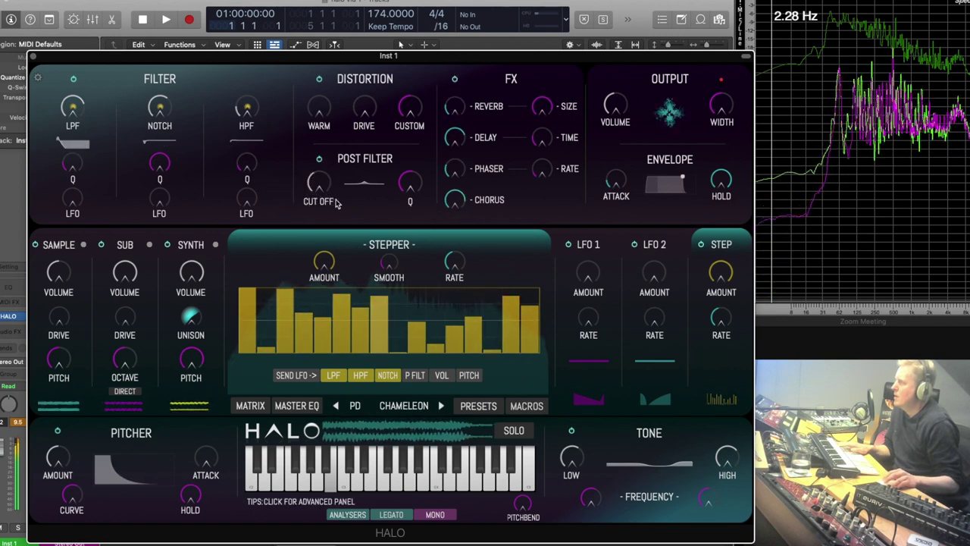
pyautogui.click(414, 375)
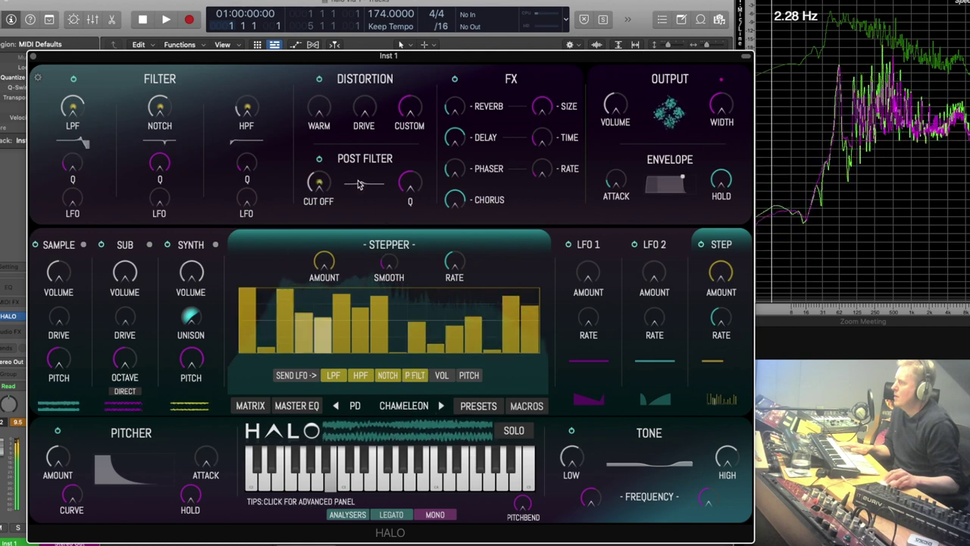
pyautogui.click(318, 182)
pyautogui.click(455, 341)
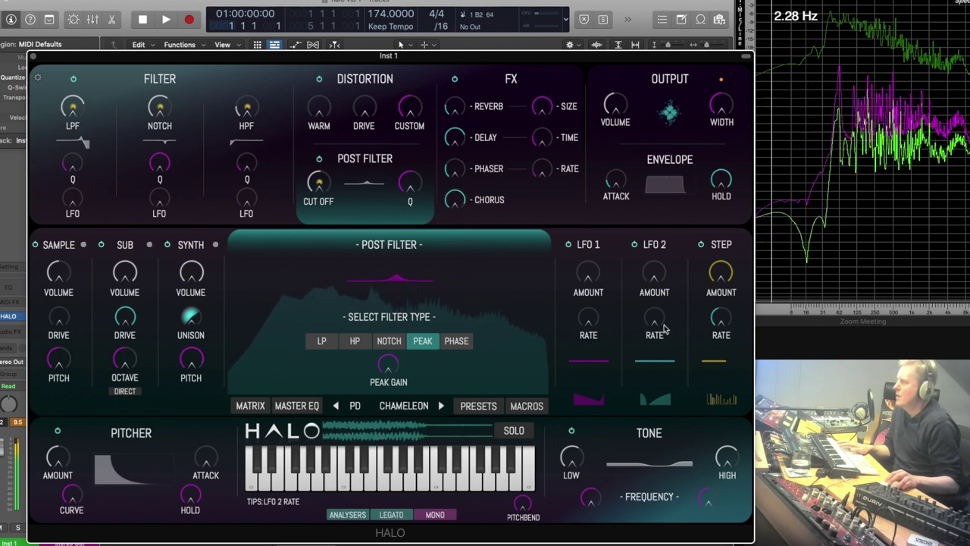
# Step: Return to the stepper and compare the sound with all processing bypassed
pyautogui.click(720, 244)
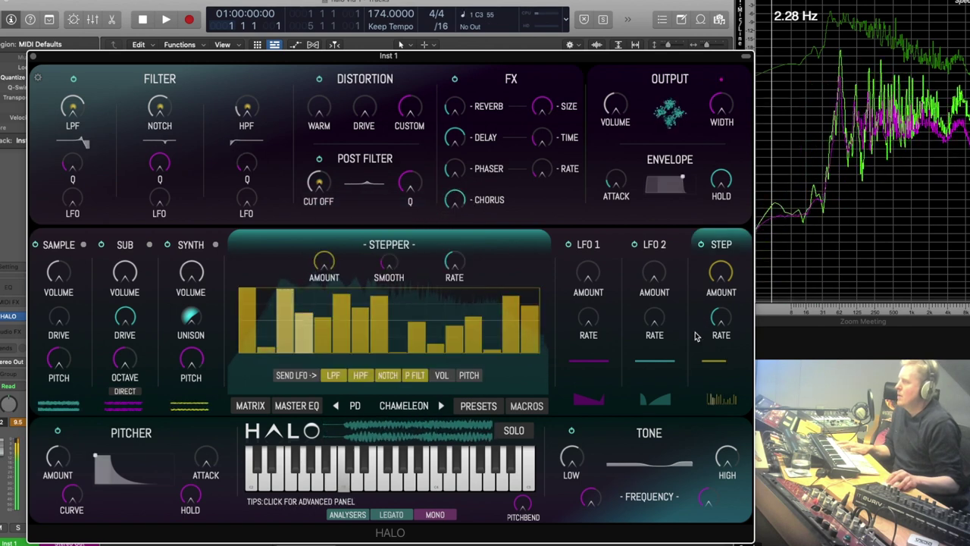
pyautogui.click(514, 430)
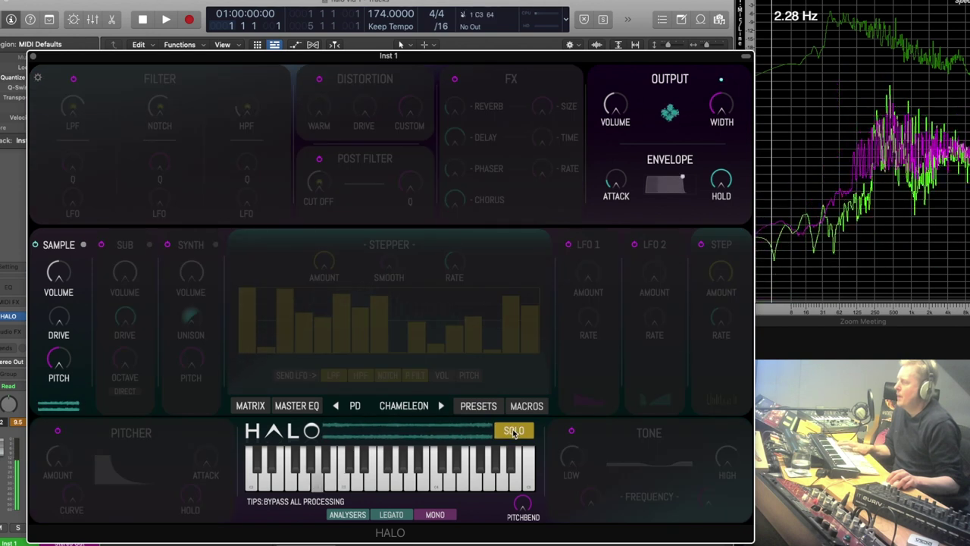
pyautogui.click(513, 430)
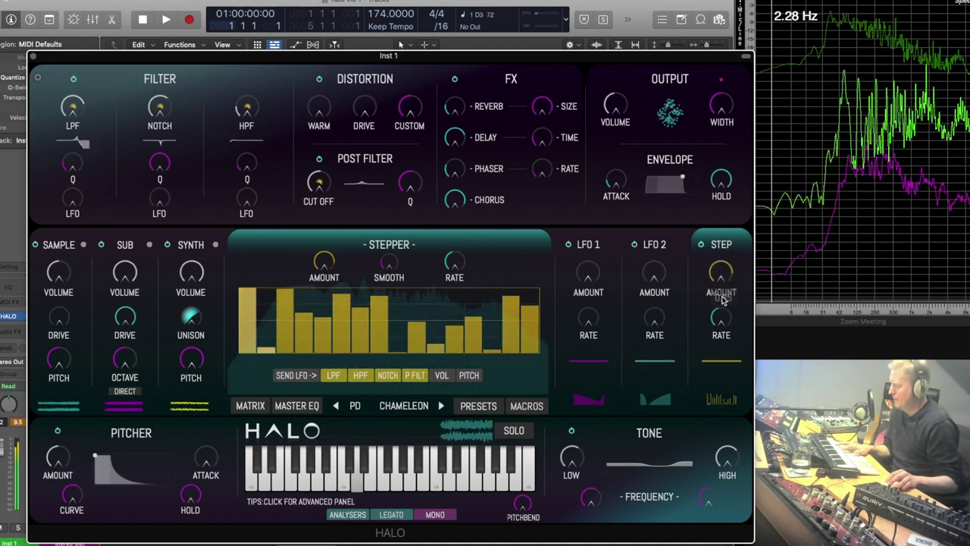
# Step: Set the stepper amount to 0.00 and add points to LFO 1's curve to form a peak and a dip near its middle
pyautogui.moveTo(722, 300); pyautogui.dragTo(707, 411)
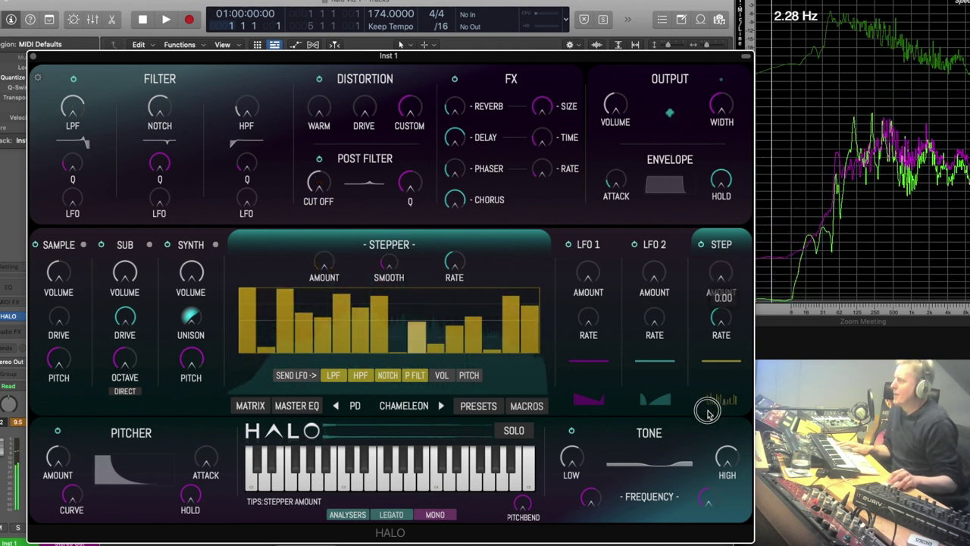
pyautogui.click(659, 453)
pyautogui.click(594, 376)
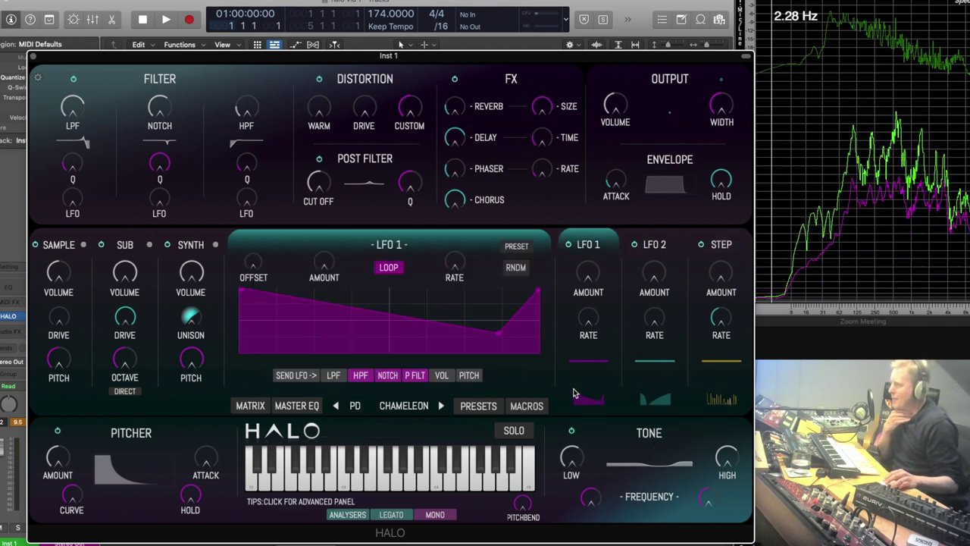
pyautogui.moveTo(357, 303); pyautogui.dragTo(398, 350)
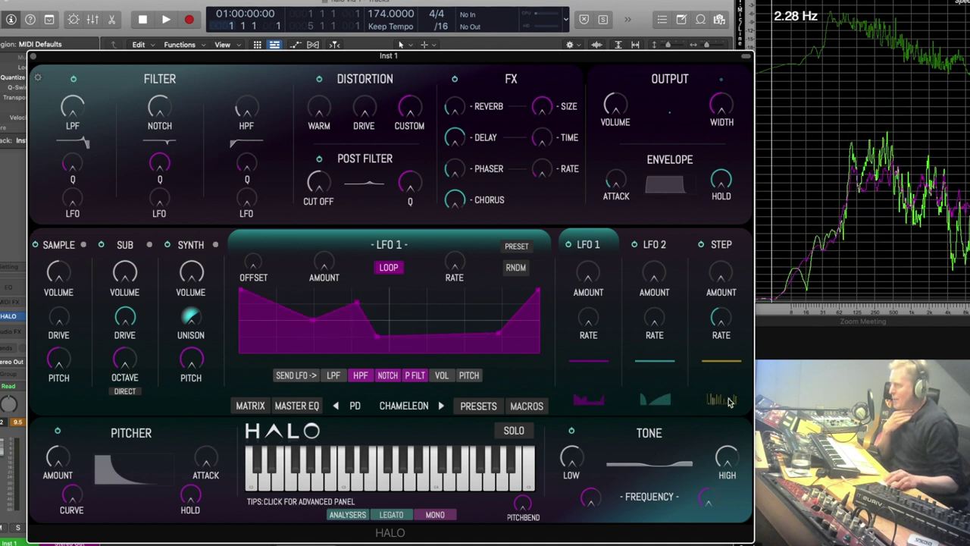
# Step: Advance to the Dreamer preset and adjust the low shelf, its frequency and the high shelf in the Tone section
pyautogui.click(666, 445)
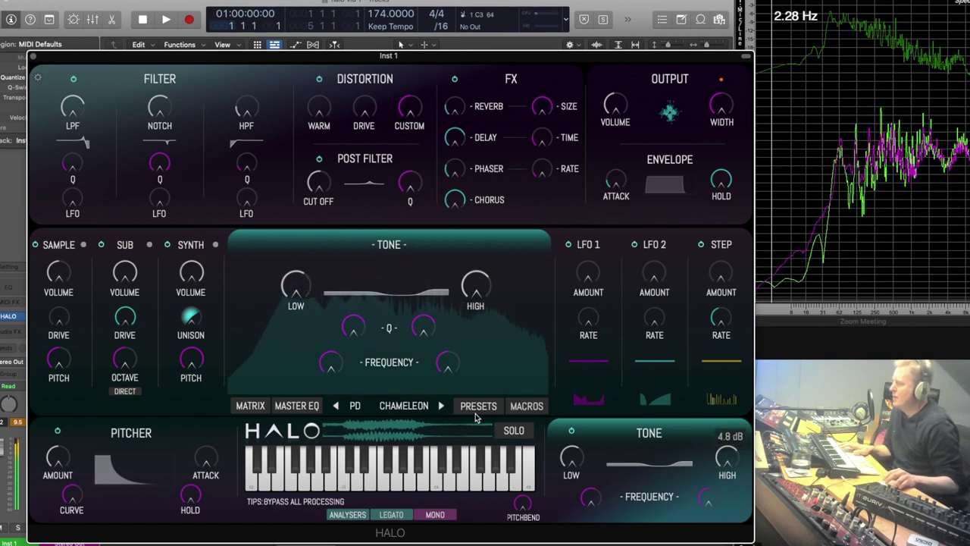
pyautogui.click(440, 406)
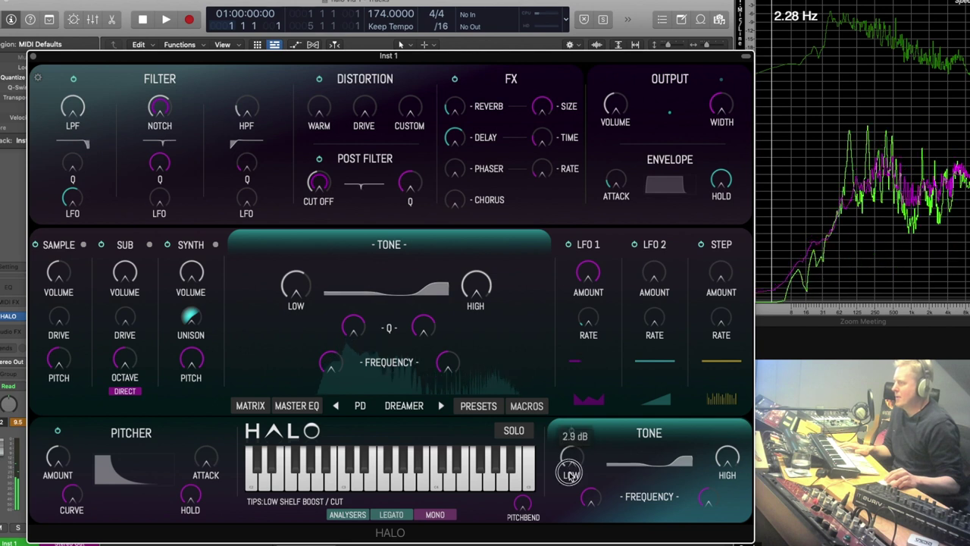
pyautogui.moveTo(570, 473); pyautogui.dragTo(576, 446)
pyautogui.moveTo(590, 498); pyautogui.dragTo(594, 521)
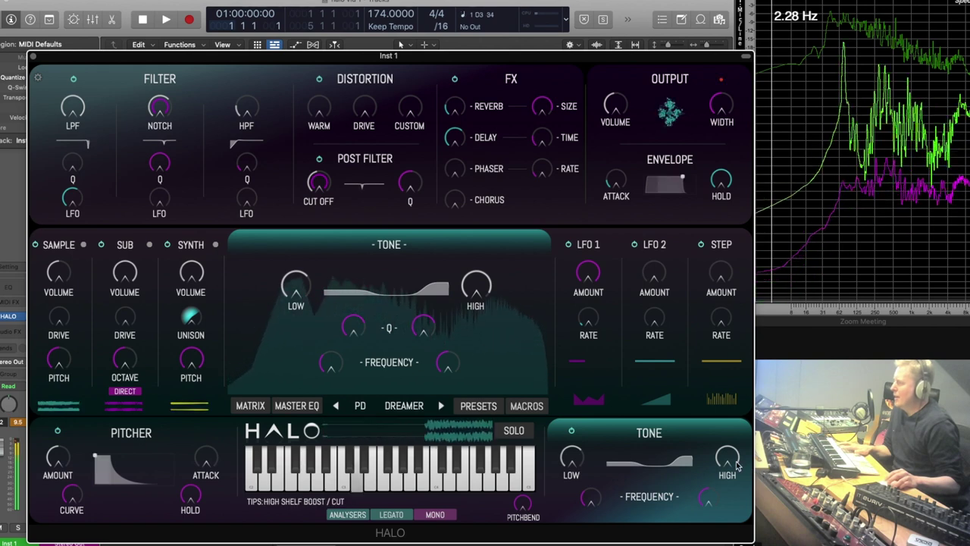
pyautogui.moveTo(737, 465)
pyautogui.mouseDown()
pyautogui.moveTo(714, 520)
pyautogui.moveTo(729, 459)
pyautogui.mouseUp()
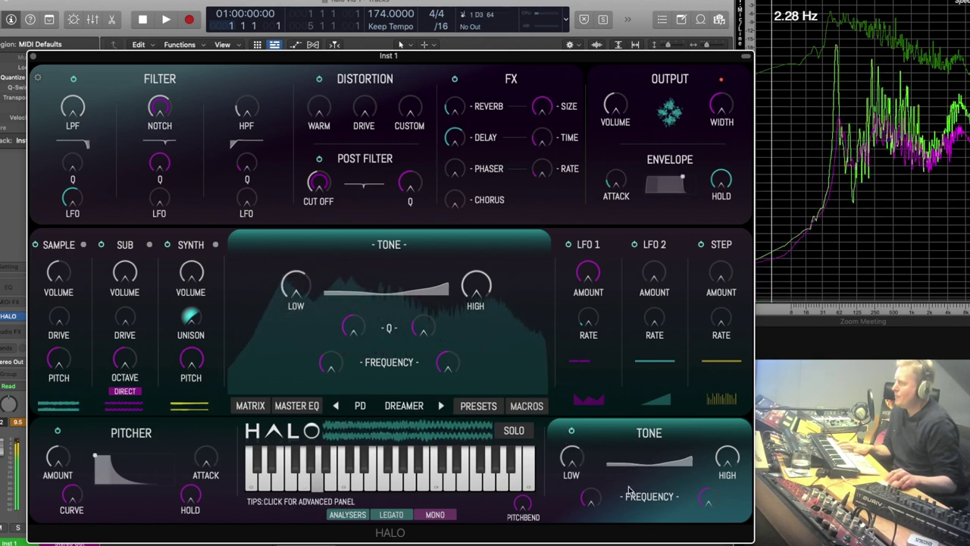
# Step: Open the pitch envelope and shape it with the Pitcher's attack and a hold of 26 ms
pyautogui.click(186, 434)
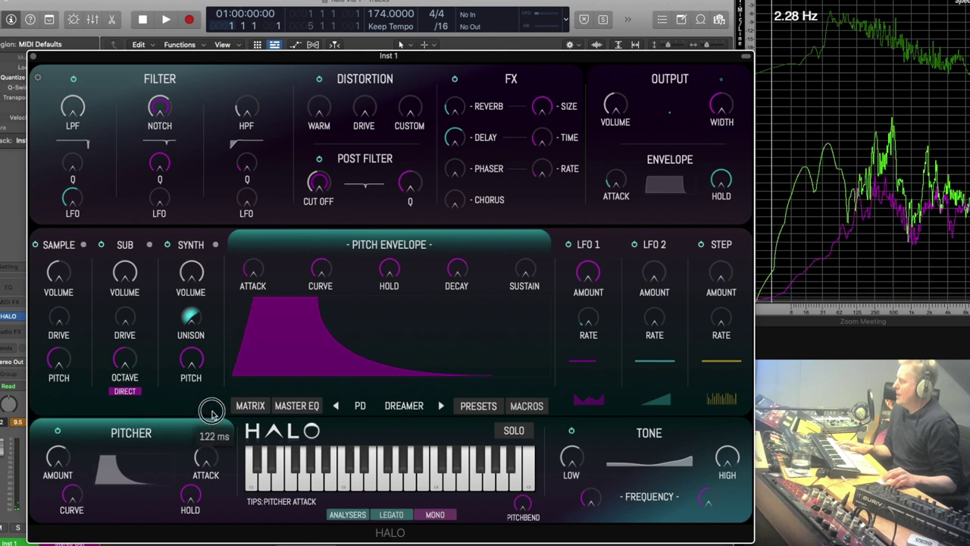
pyautogui.moveTo(200, 461); pyautogui.dragTo(218, 449)
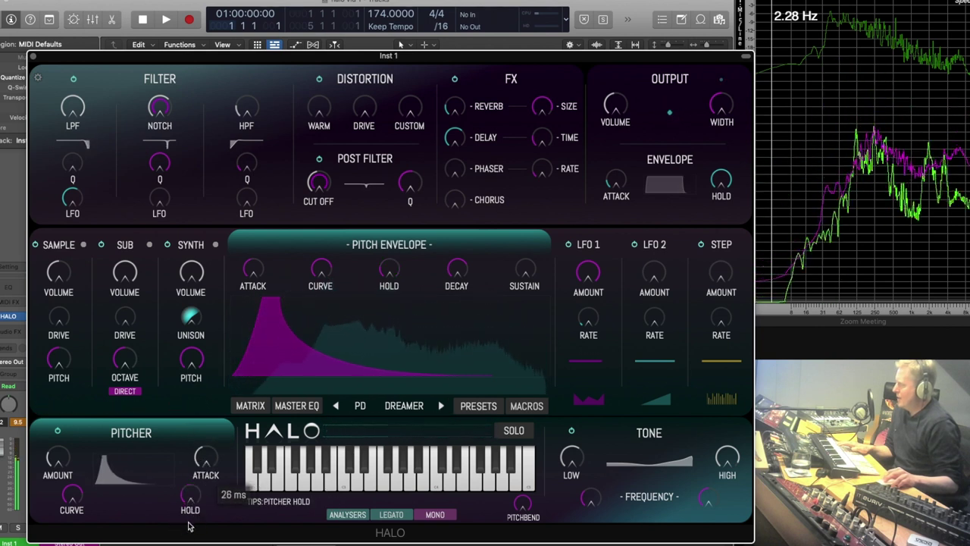
# Step: Browse the presets and load 98 Reece from the Classics bank
pyautogui.click(407, 406)
pyautogui.click(355, 267)
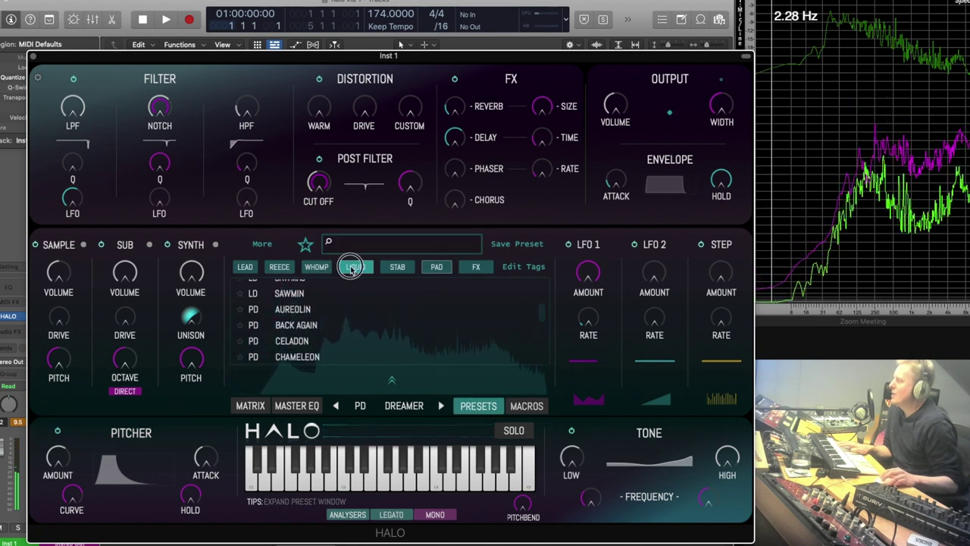
pyautogui.click(295, 291)
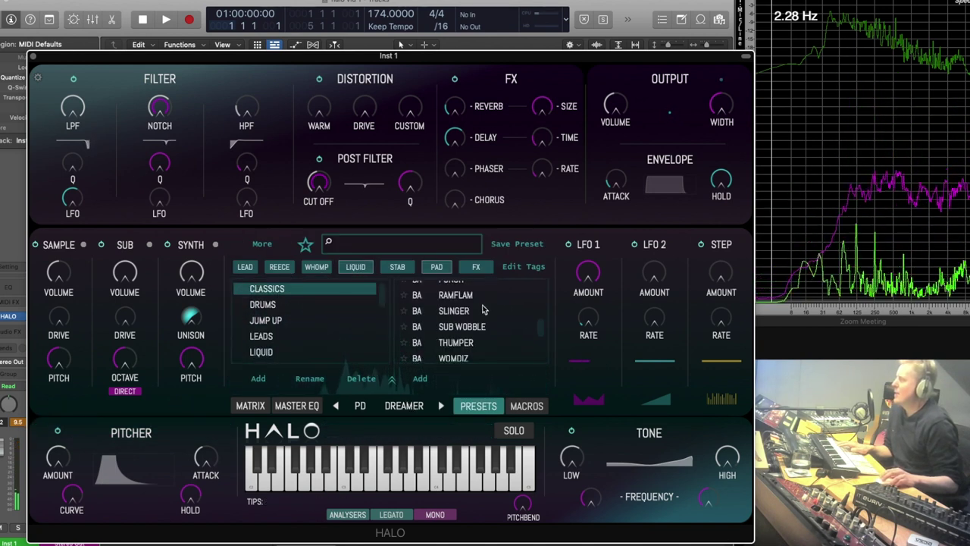
pyautogui.scroll(5, 466, 310)
pyautogui.click(464, 305)
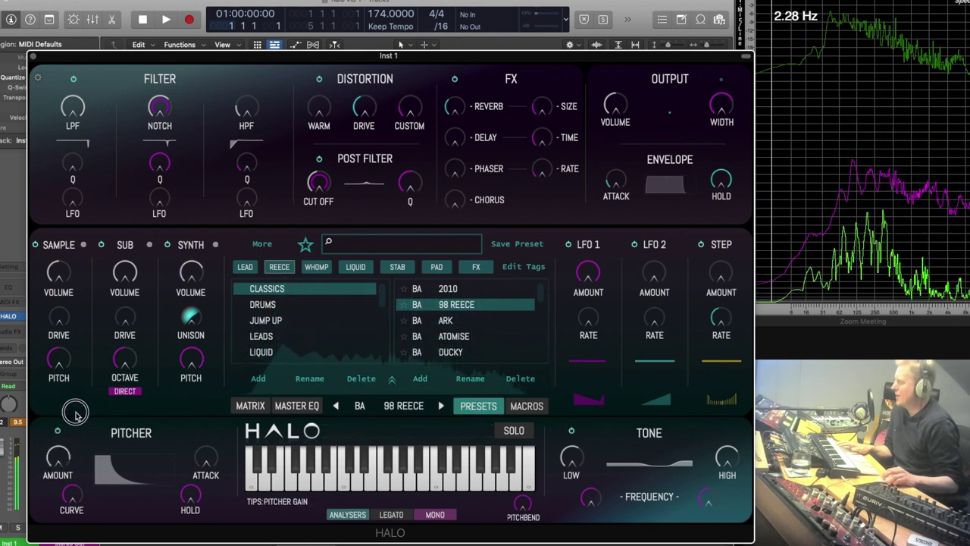
# Step: Adjust the Pitcher's attack, curve and hold on the 98 Reece preset
pyautogui.moveTo(205, 449); pyautogui.dragTo(216, 435)
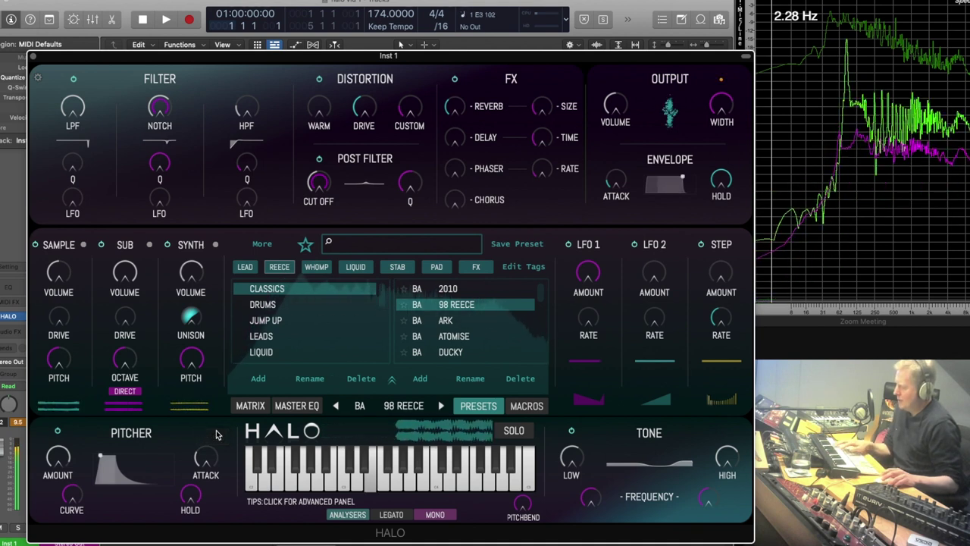
pyautogui.moveTo(71, 496)
pyautogui.mouseDown()
pyautogui.moveTo(65, 520)
pyautogui.moveTo(70, 508)
pyautogui.mouseUp()
pyautogui.moveTo(190, 494); pyautogui.dragTo(210, 456)
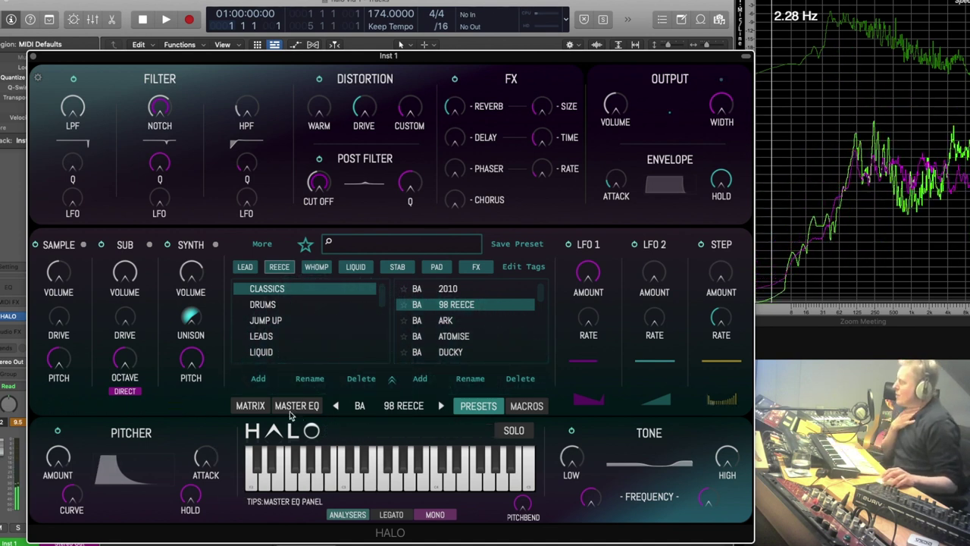
# Step: Open the sample section and try a high sample drive before bringing it back down
pyautogui.click(58, 244)
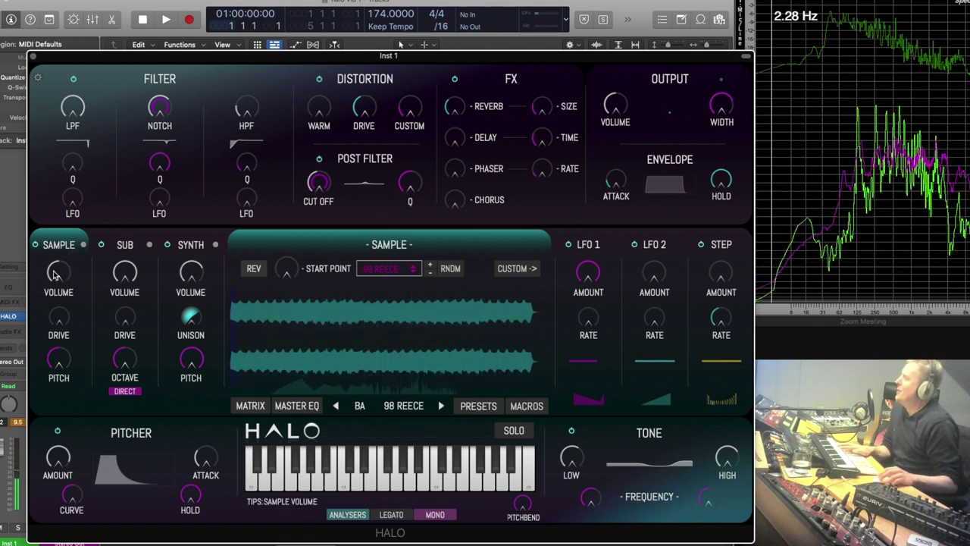
pyautogui.moveTo(58, 317); pyautogui.dragTo(74, 168)
pyautogui.moveTo(66, 256); pyautogui.dragTo(64, 452)
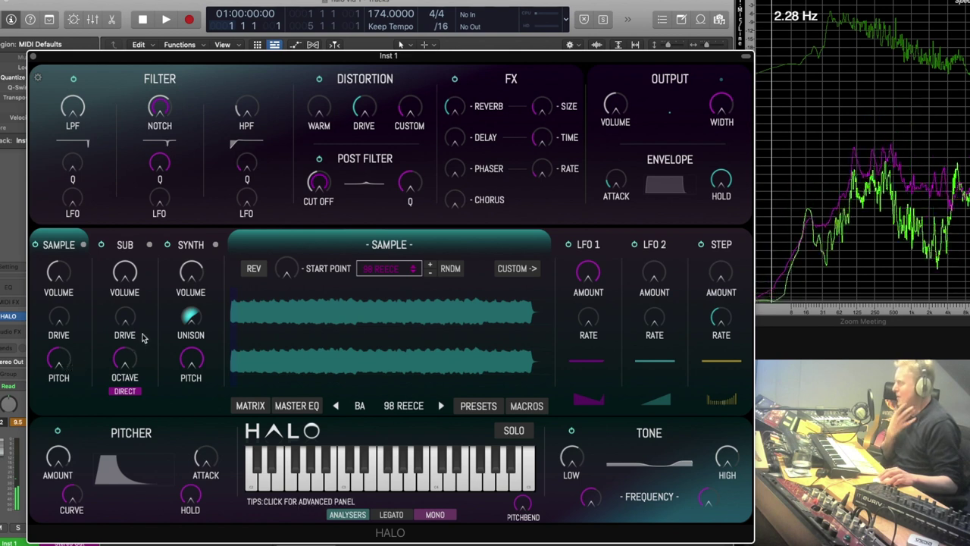
# Step: Show the sample section and step through the bass presets to Ducky
pyautogui.moveTo(172, 315)
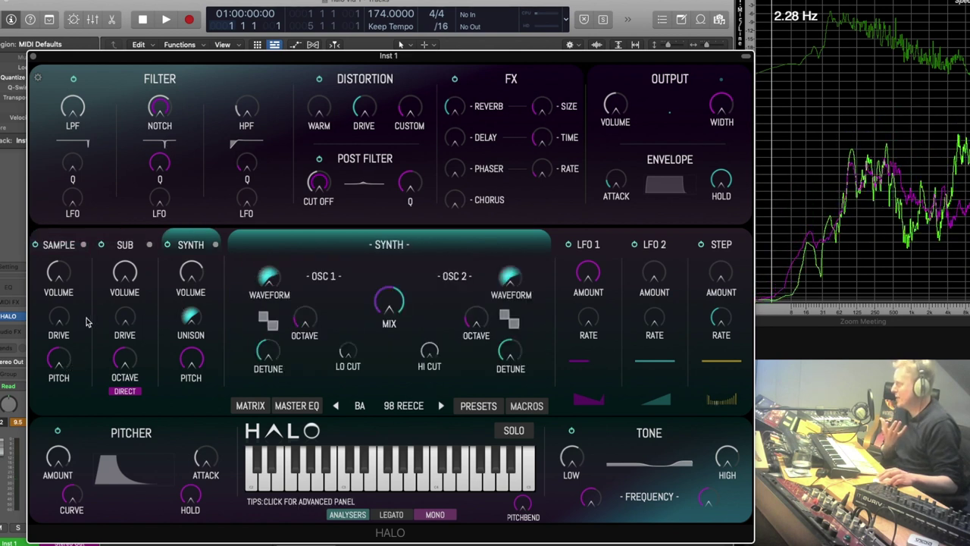
pyautogui.moveTo(84, 320)
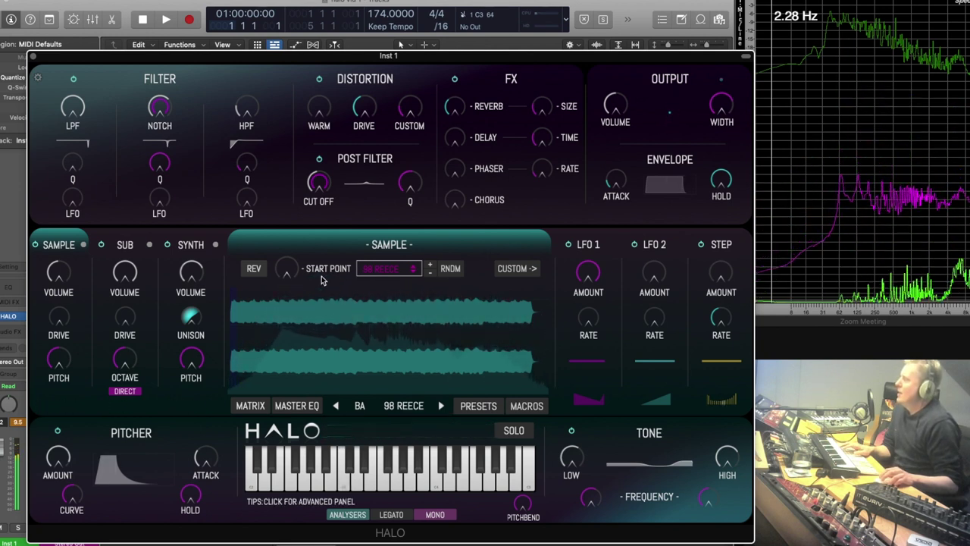
pyautogui.click(441, 407)
pyautogui.click(440, 407)
pyautogui.click(440, 406)
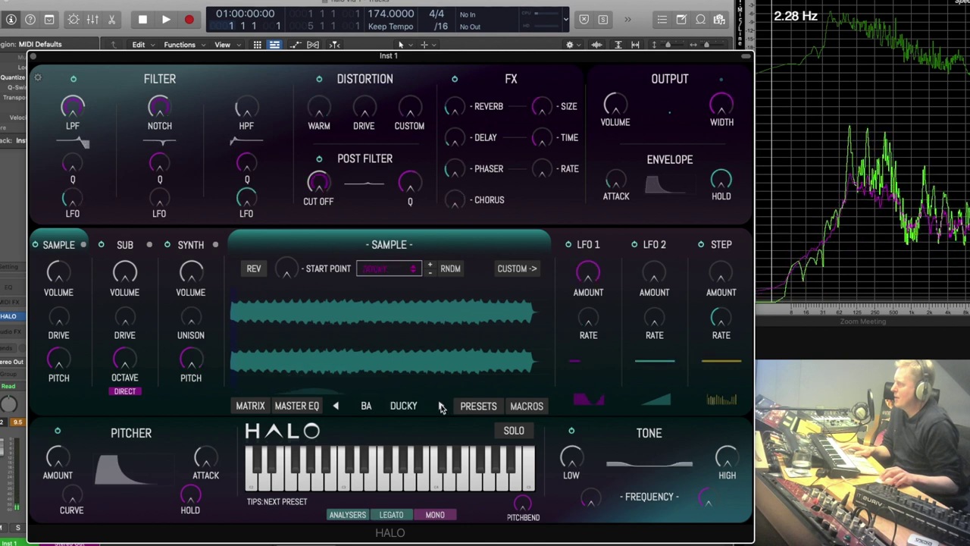
pyautogui.click(440, 406)
pyautogui.click(336, 406)
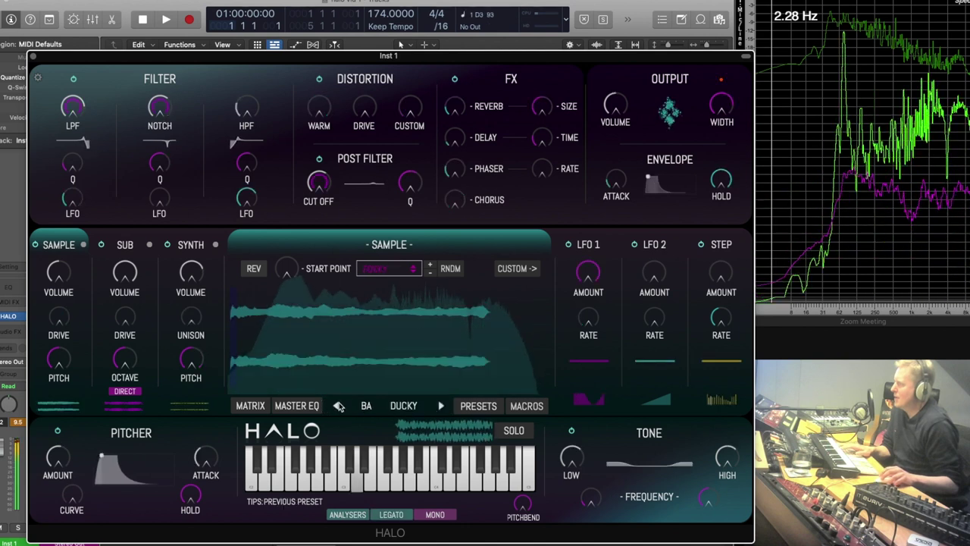
# Step: Try reverse mode and different start points, including 0.03, on the Ducky sample
pyautogui.click(254, 269)
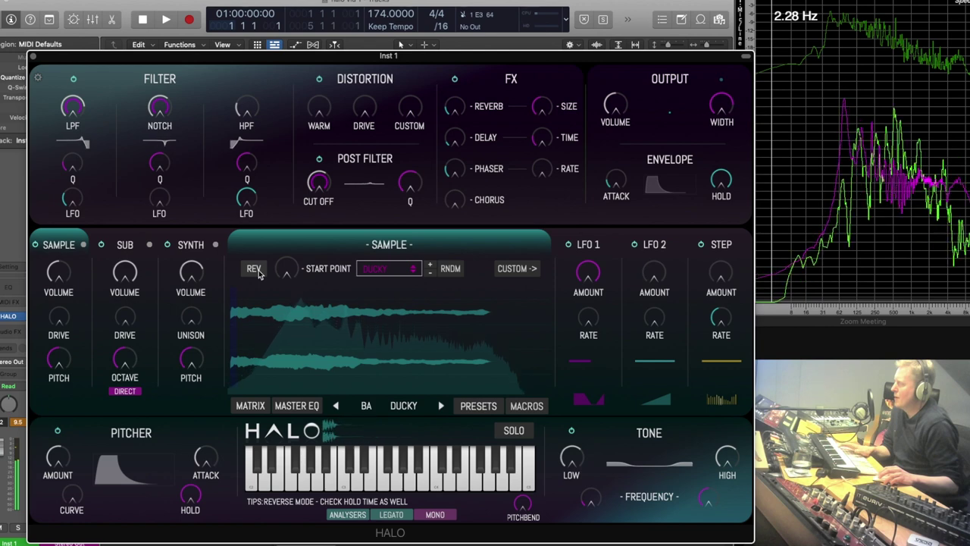
pyautogui.moveTo(286, 270); pyautogui.dragTo(296, 233)
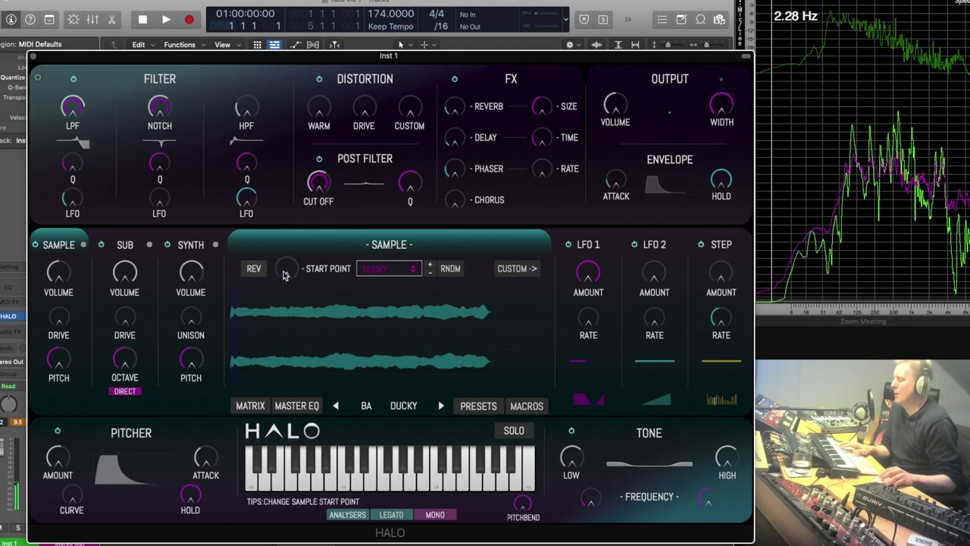
pyautogui.moveTo(284, 276)
pyautogui.mouseDown()
pyautogui.moveTo(284, 259)
pyautogui.moveTo(281, 274)
pyautogui.mouseUp()
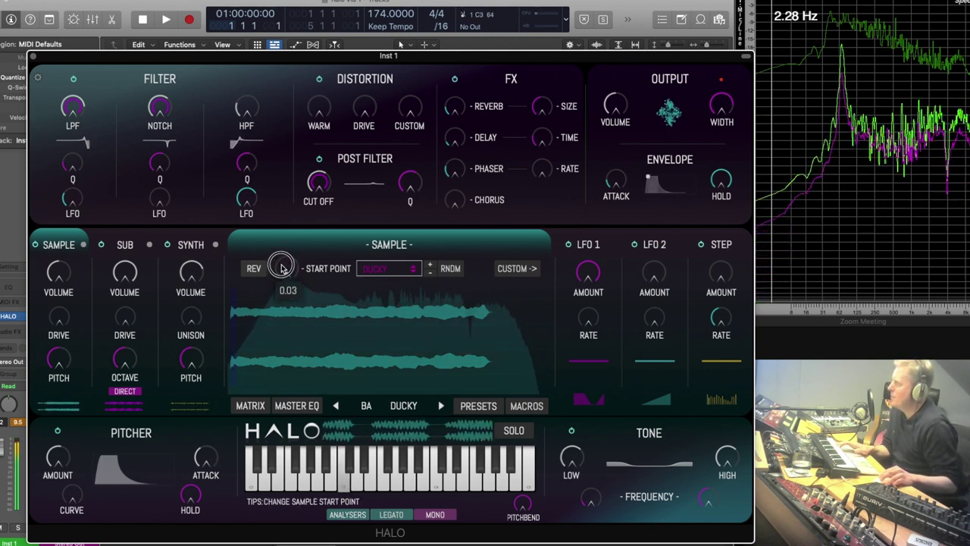
pyautogui.moveTo(281, 260); pyautogui.dragTo(282, 261)
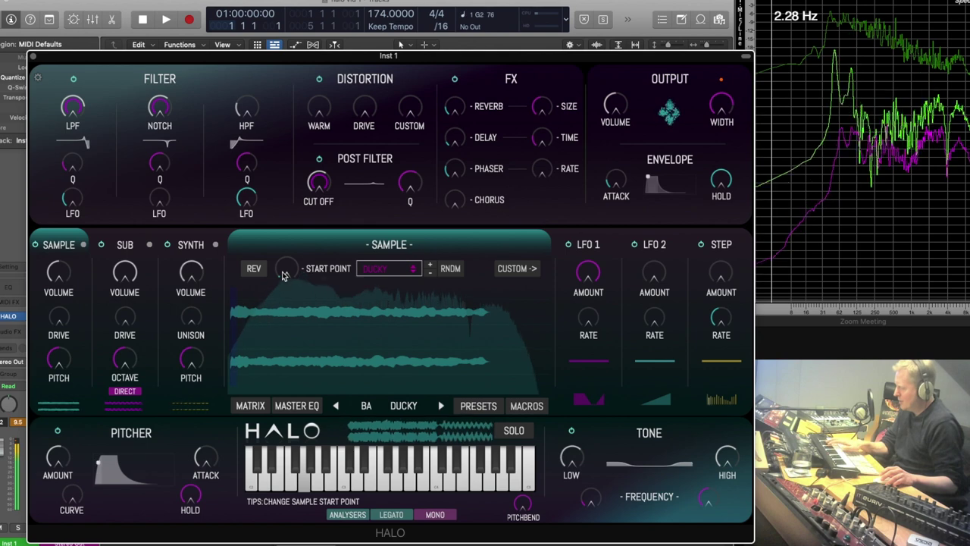
pyautogui.moveTo(282, 274); pyautogui.dragTo(285, 263)
# Step: Audition the Ducky sample reversed with the start point at 0.00, and switch reverse mode off again
pyautogui.click(251, 270)
pyautogui.moveTo(317, 173); pyautogui.dragTo(320, 153)
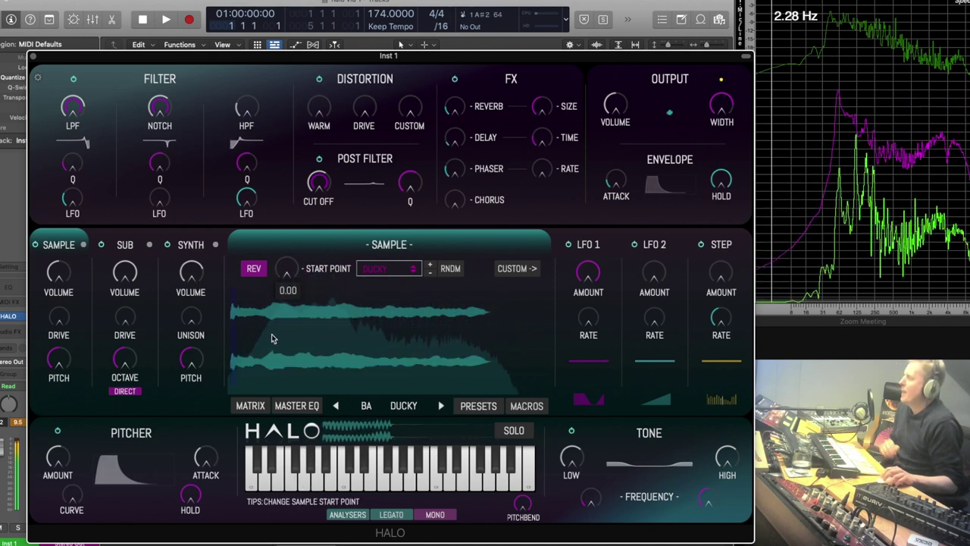
pyautogui.click(254, 268)
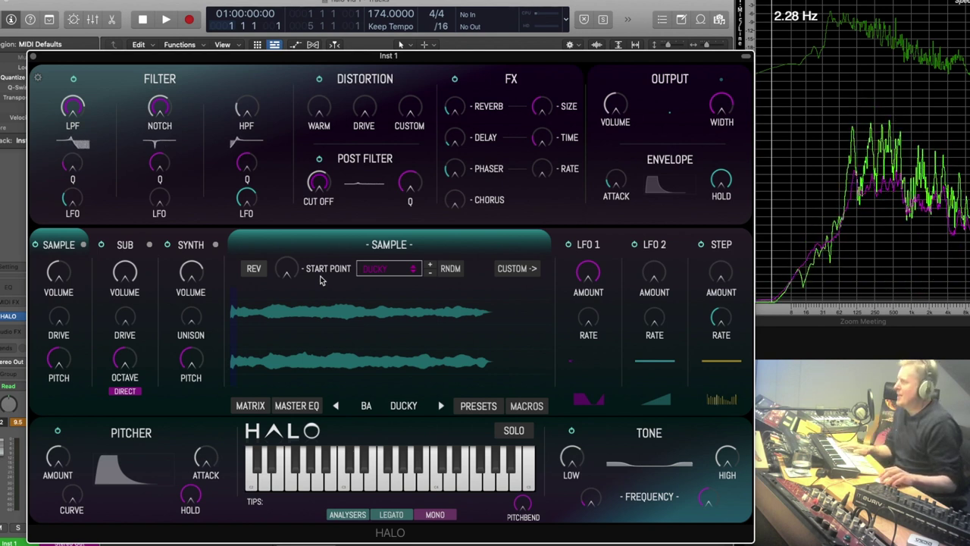
# Step: Choose another factory sample from the sample bank list and step through its neighbouring samples to audition them
pyautogui.click(400, 271)
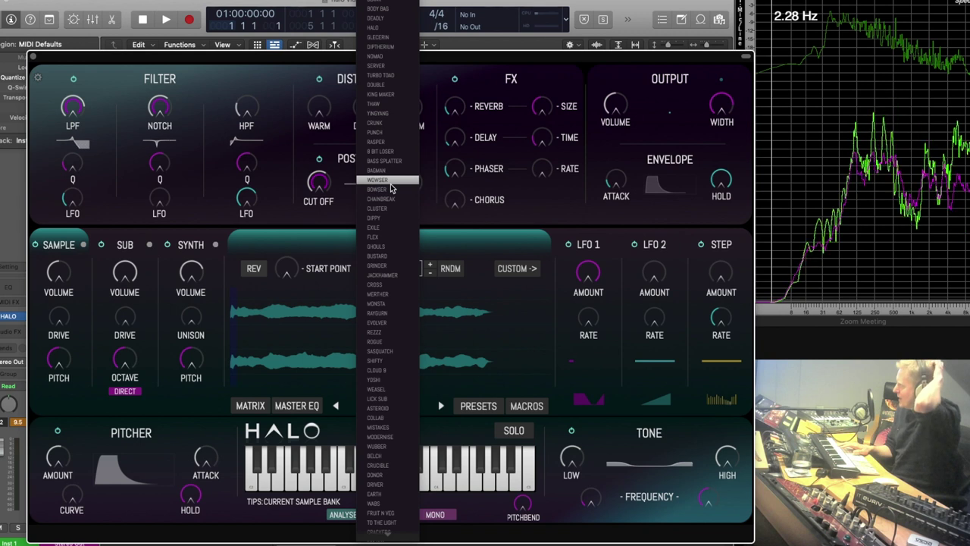
pyautogui.scroll(-5, 386, 220)
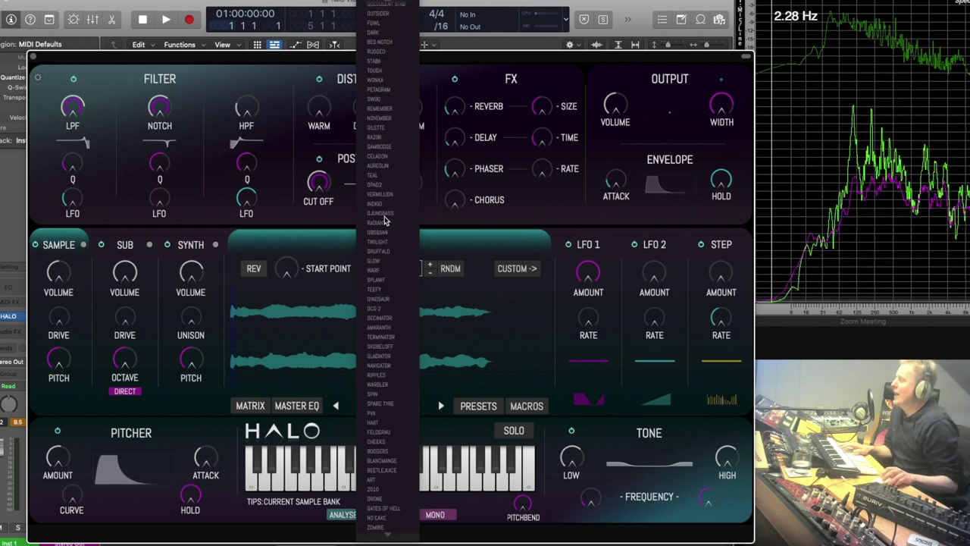
pyautogui.click(383, 297)
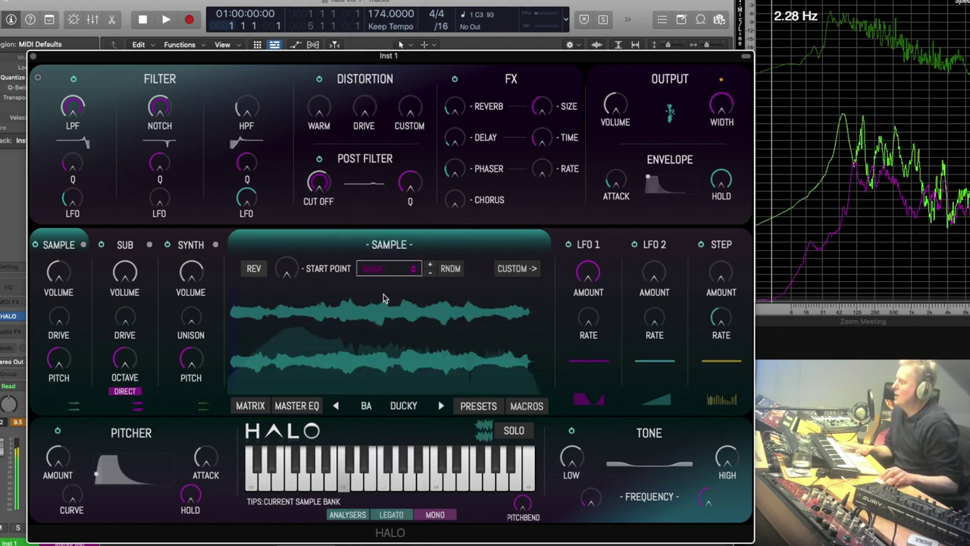
pyautogui.click(432, 271)
pyautogui.click(431, 274)
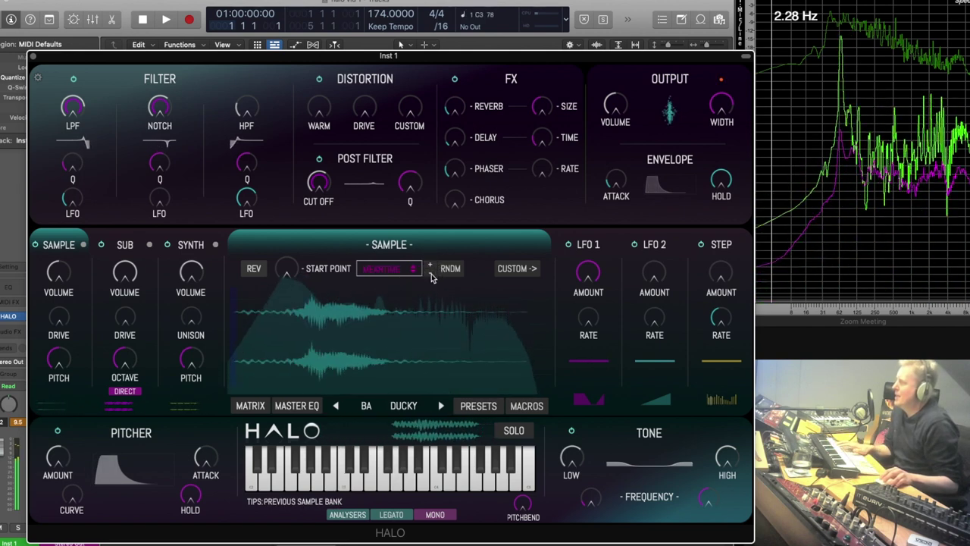
pyautogui.click(431, 273)
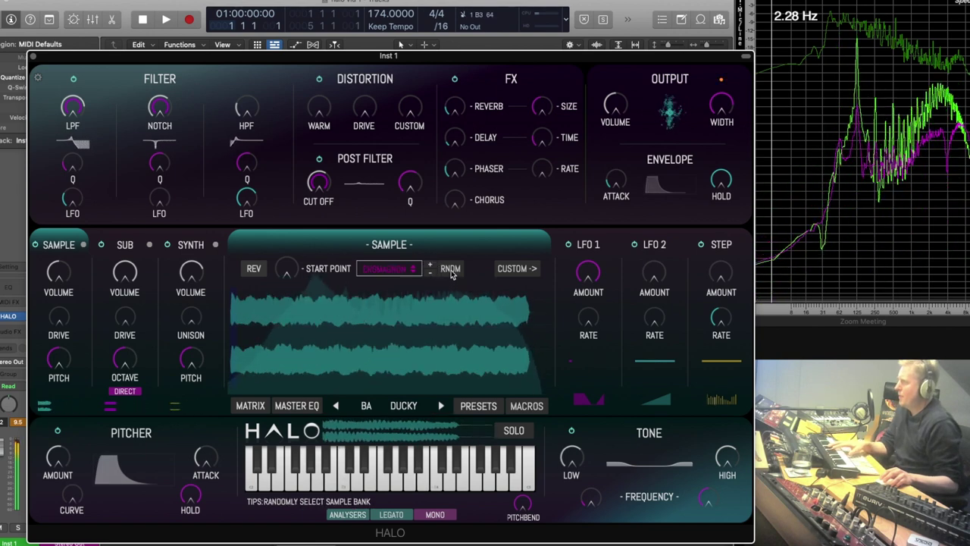
# Step: Load random factory samples one after another, auditioning Retro, Rasper and Navigator among others, until Splatter is loaded
pyautogui.click(451, 274)
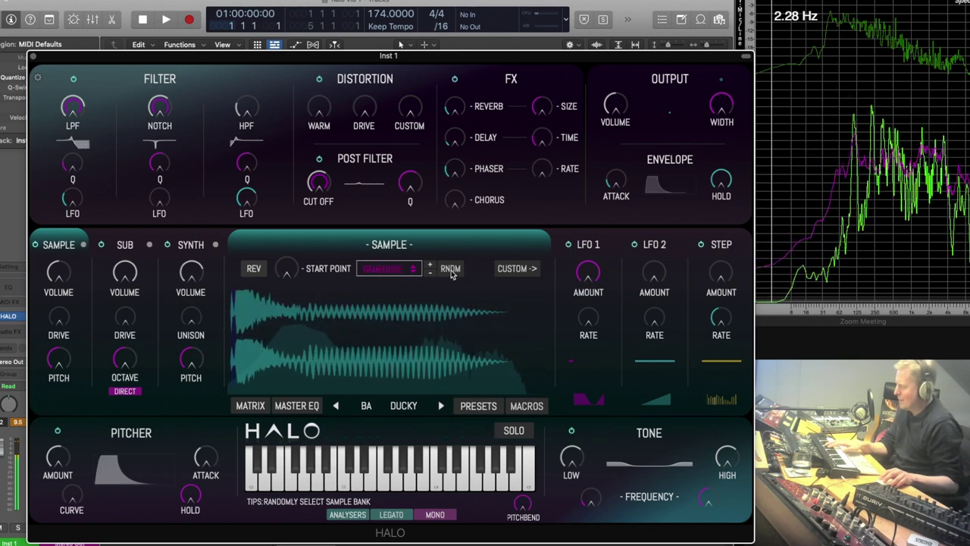
pyautogui.click(451, 274)
pyautogui.click(451, 274)
pyautogui.click(451, 274)
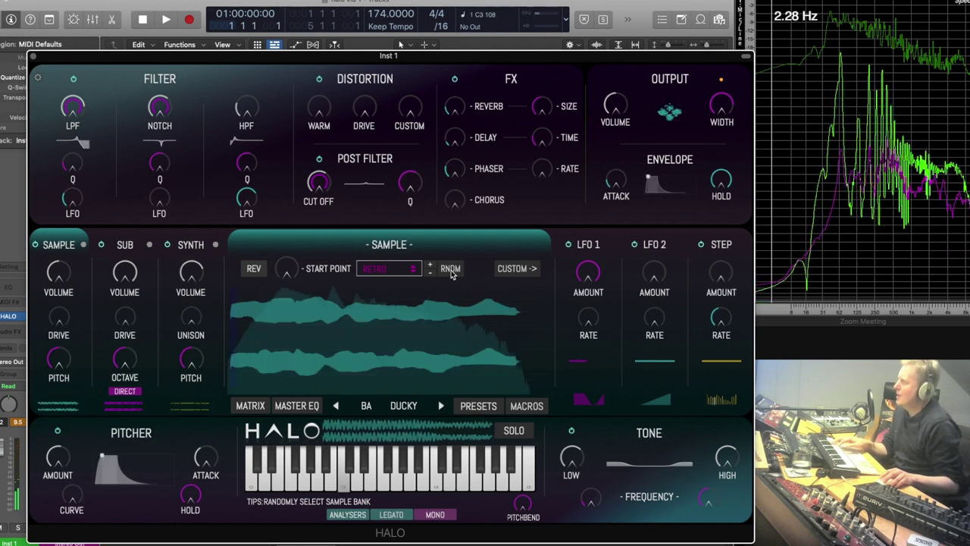
pyautogui.click(451, 274)
pyautogui.click(451, 270)
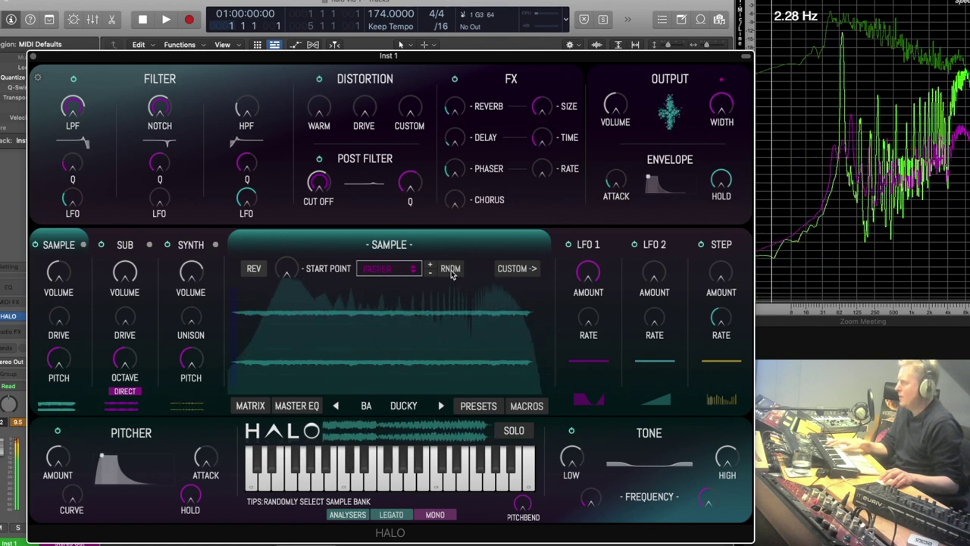
pyautogui.click(450, 270)
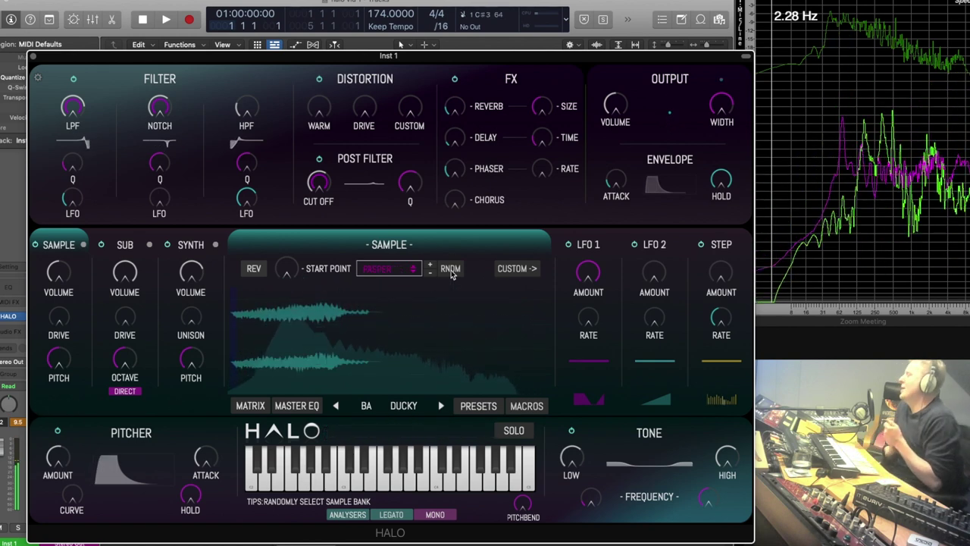
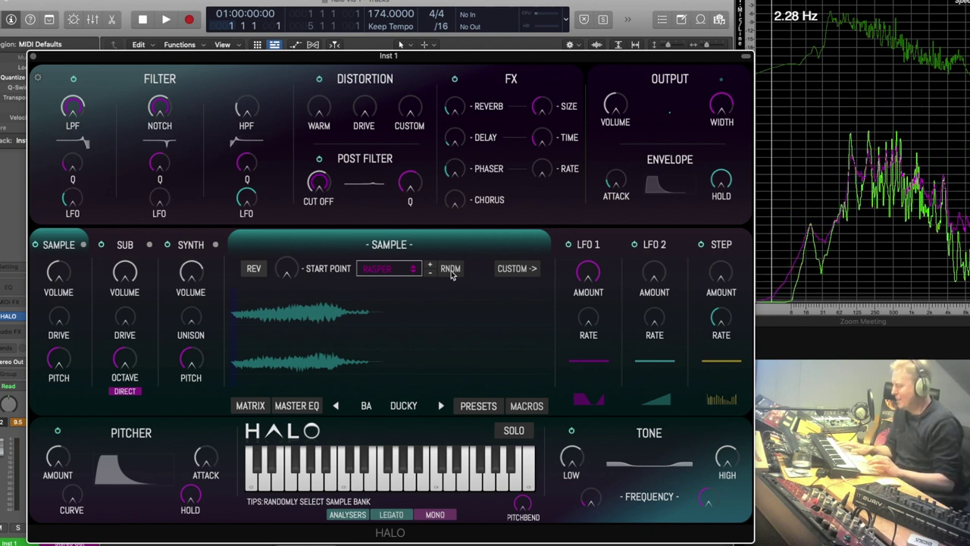
pyautogui.click(450, 271)
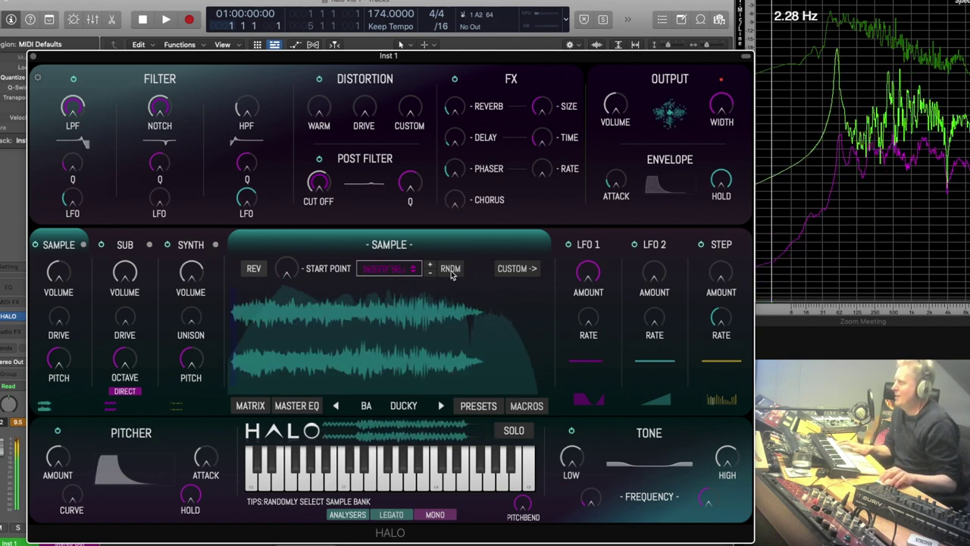
pyautogui.click(450, 271)
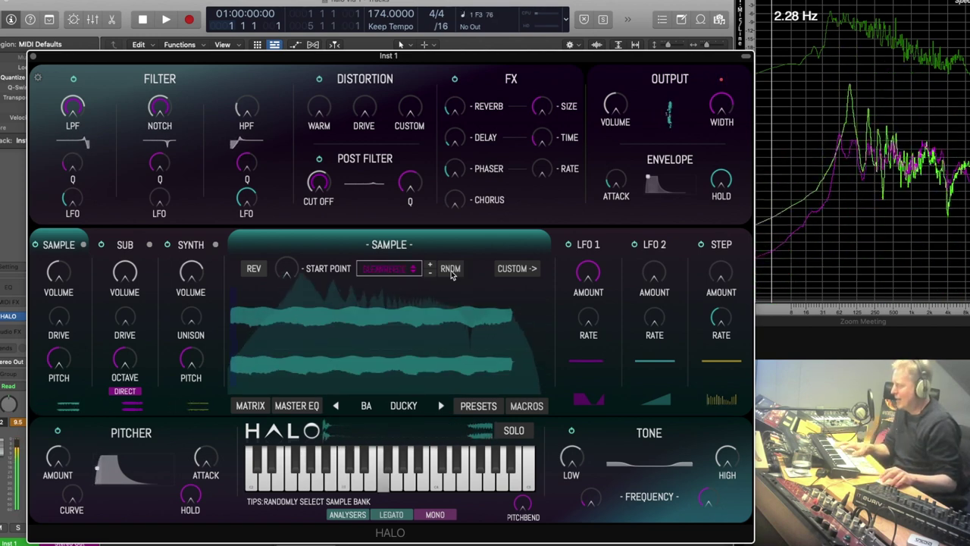
pyautogui.click(450, 272)
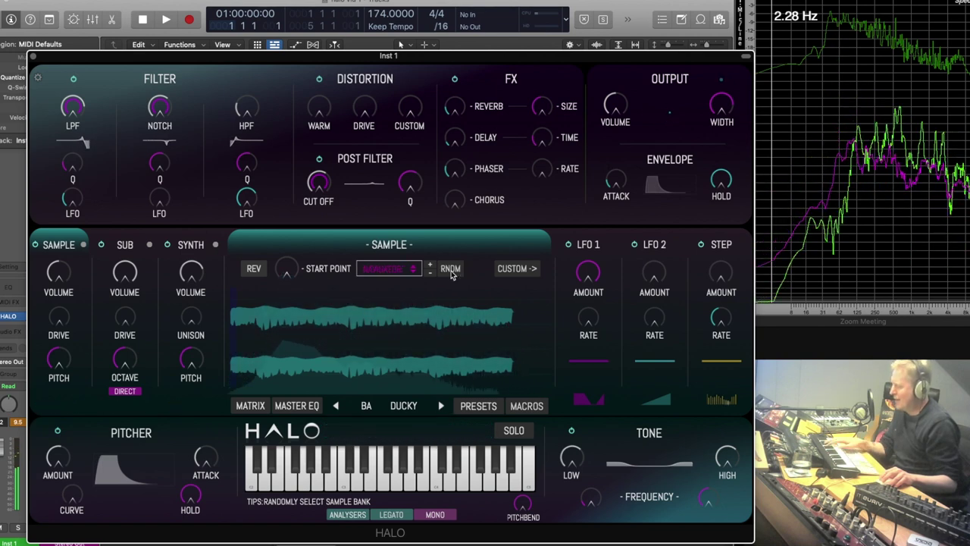
pyautogui.click(450, 272)
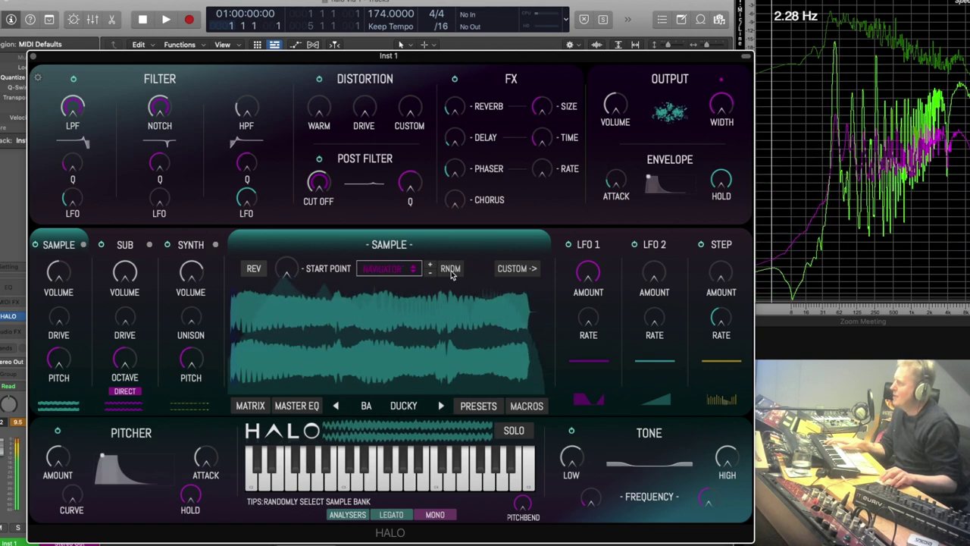
pyautogui.click(450, 272)
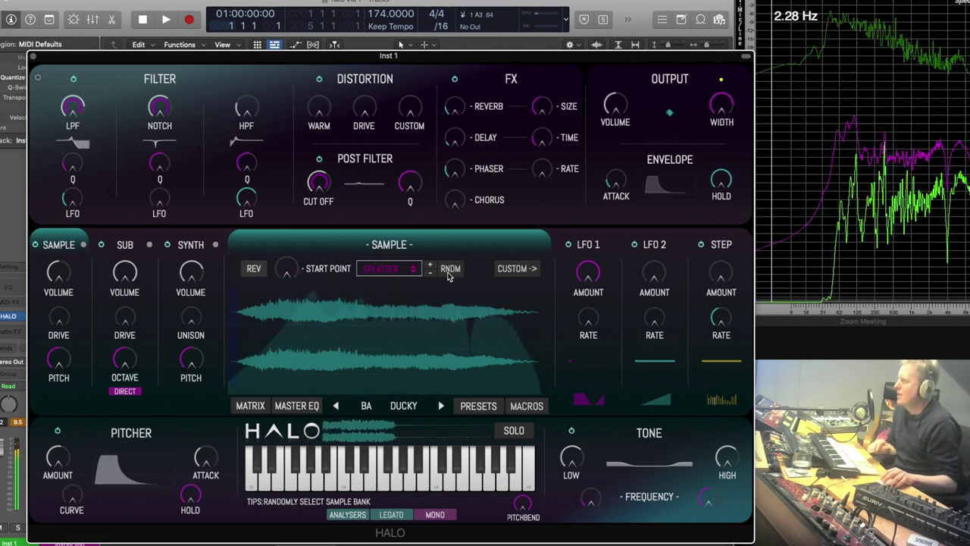
# Step: Change the sample section from factory to custom samples and open the ONE SHOTS folder in Finder
pyautogui.click(517, 269)
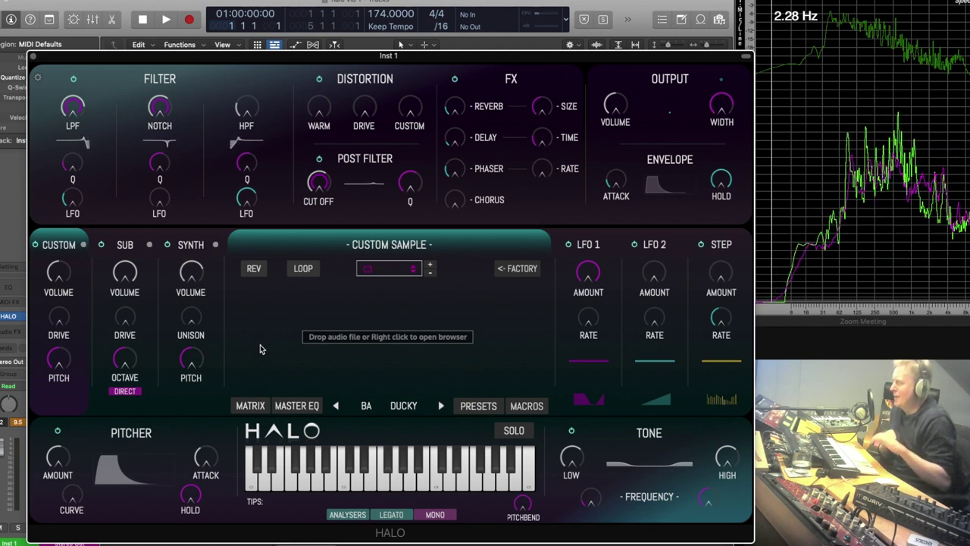
pyautogui.moveTo(227, 540)
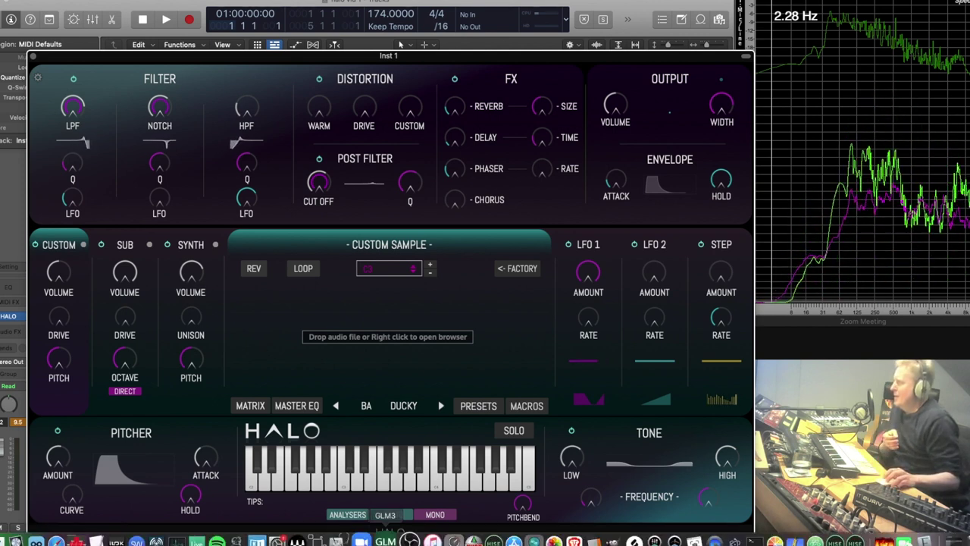
pyautogui.click(7, 537)
# Step: Preview PT1-16.wav, PT1-17.wav and PT1-18.wav, load PT1-18.wav into HALO as the custom sample, and close the Finder window
pyautogui.click(666, 376)
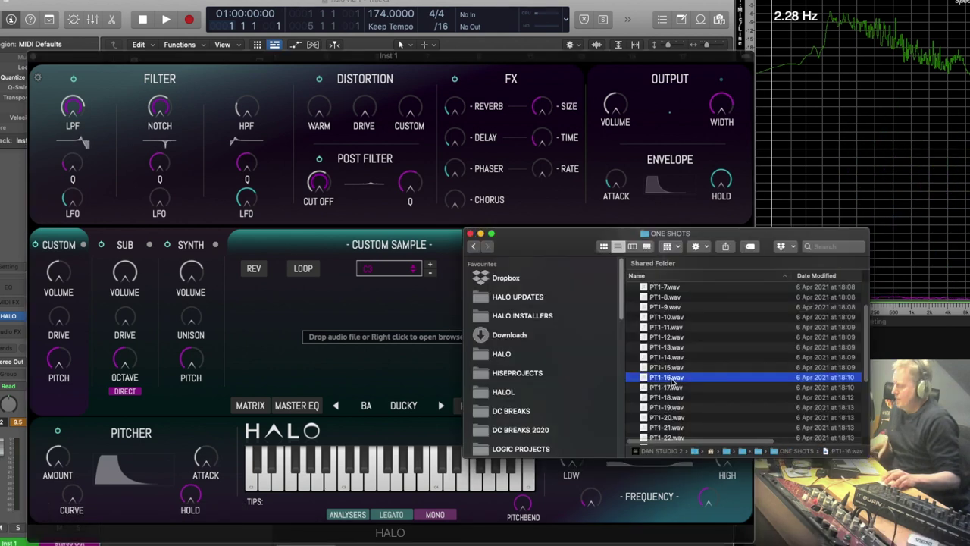
pyautogui.press('space')
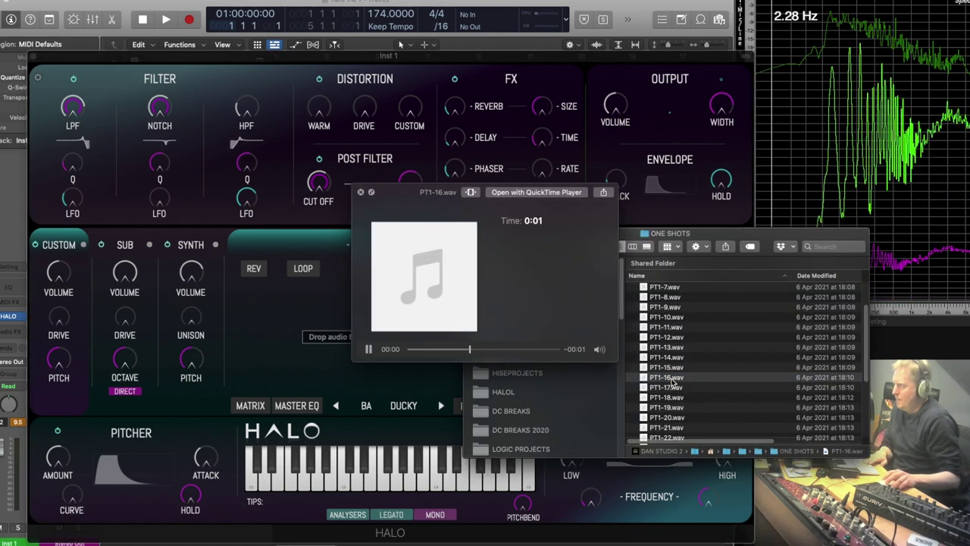
pyautogui.press('Down')
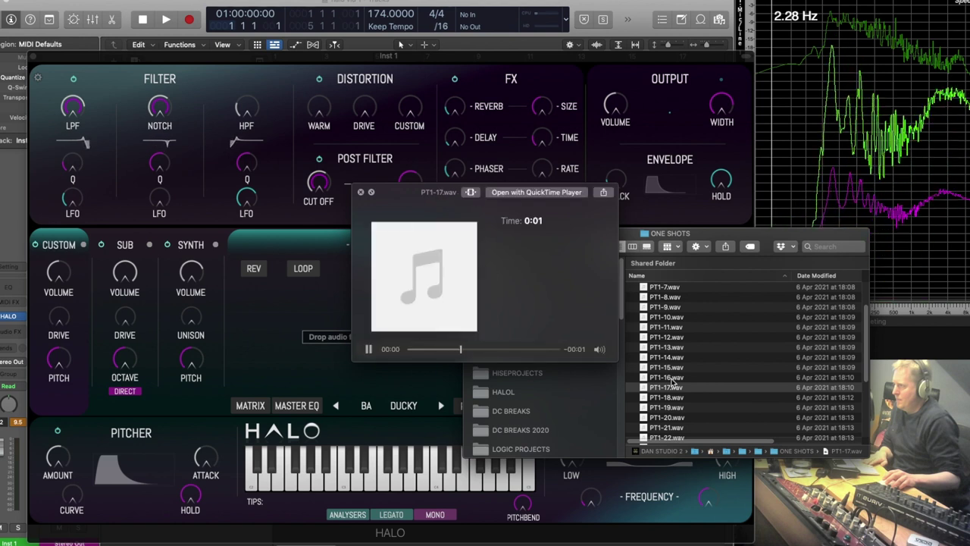
pyautogui.press('Down')
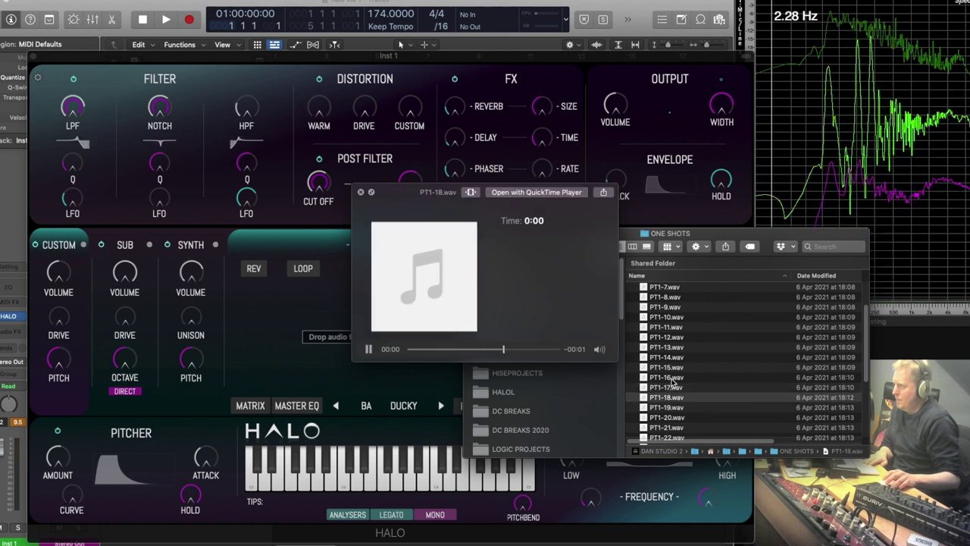
pyautogui.press('space')
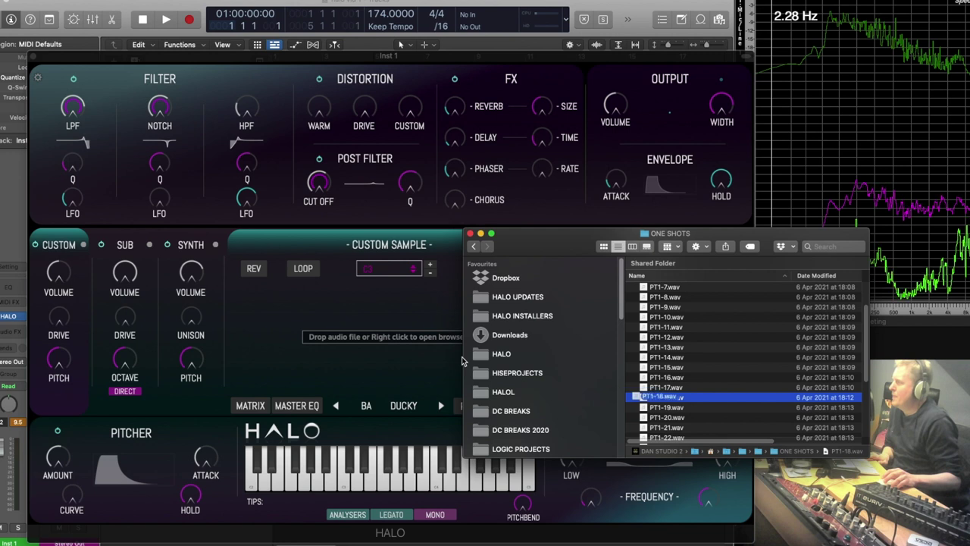
pyautogui.moveTo(666, 395); pyautogui.dragTo(382, 345)
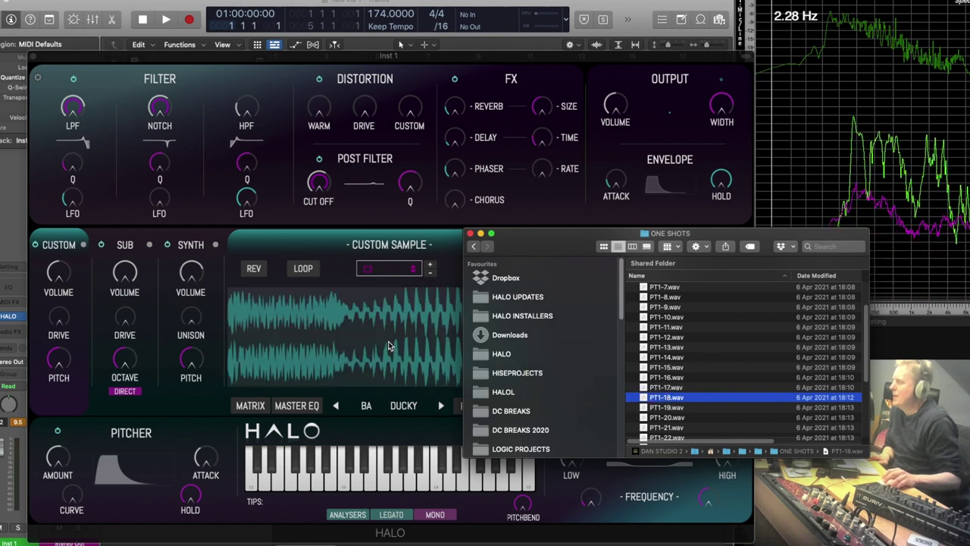
pyautogui.click(471, 234)
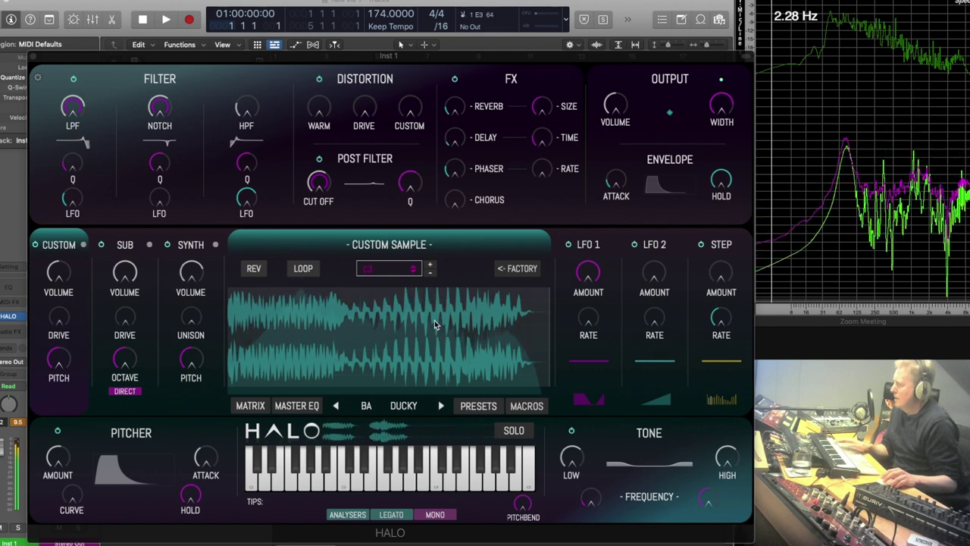
# Step: Try neighbouring root notes for the custom sample and set its root note to G#3
pyautogui.click(431, 271)
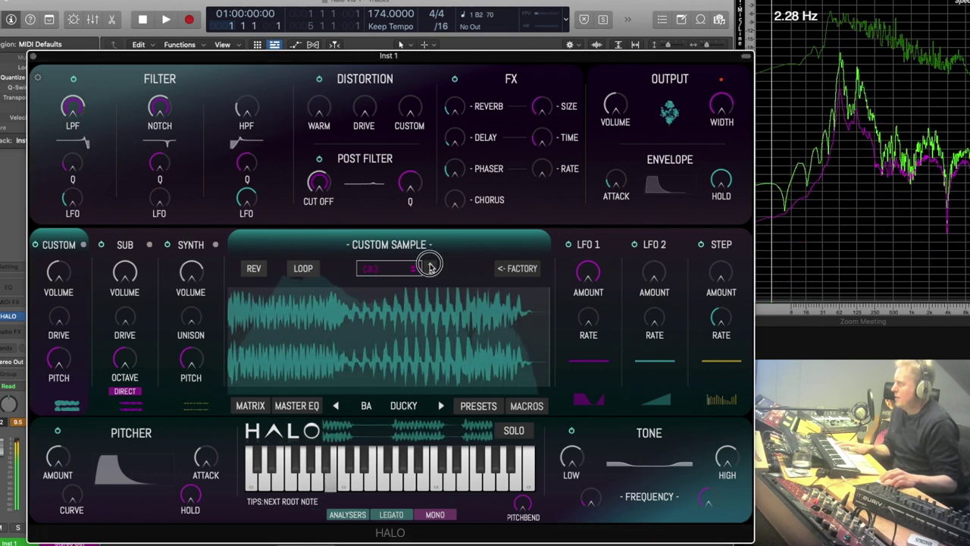
pyautogui.click(430, 267)
pyautogui.click(430, 273)
pyautogui.click(396, 270)
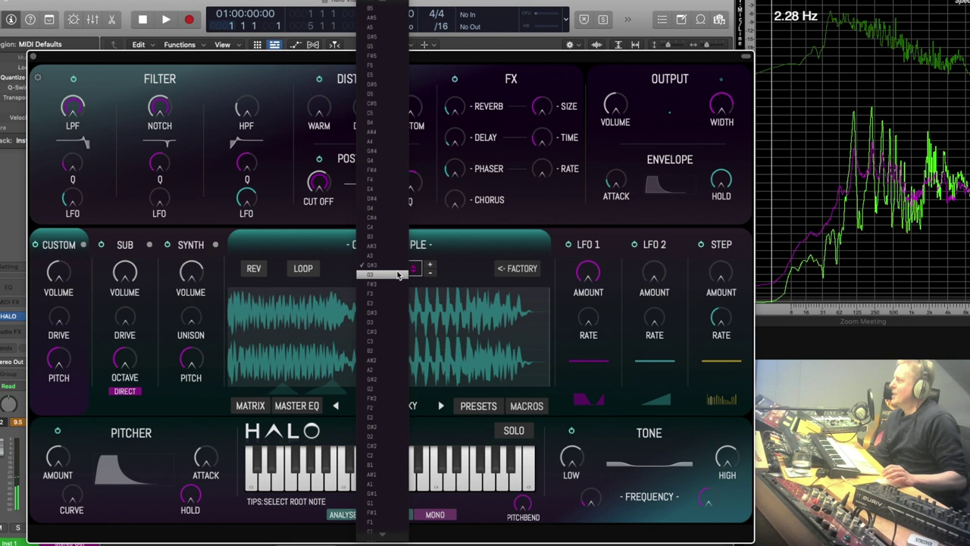
pyautogui.click(390, 265)
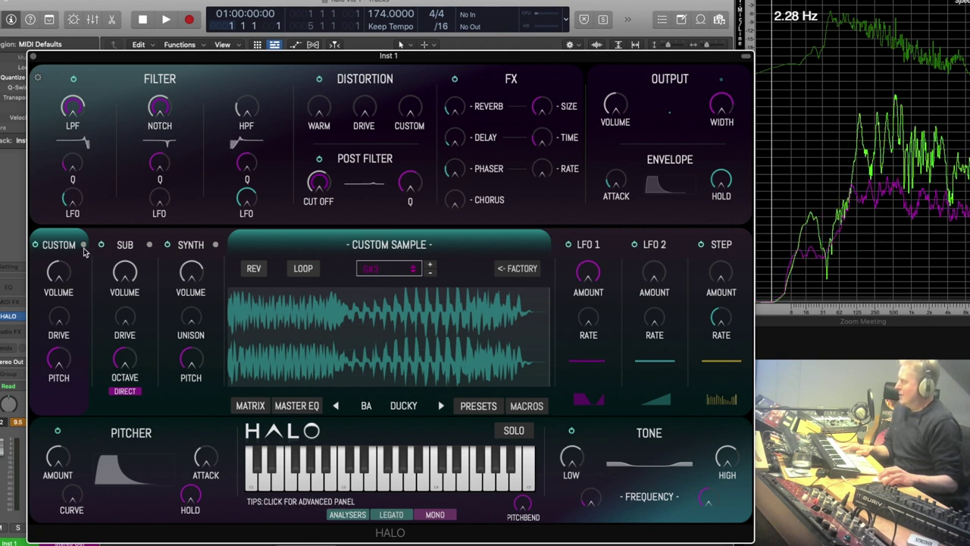
# Step: Solo the sub and synth channels in turn, and leave only the custom sample channel soloed
pyautogui.click(149, 245)
pyautogui.click(215, 245)
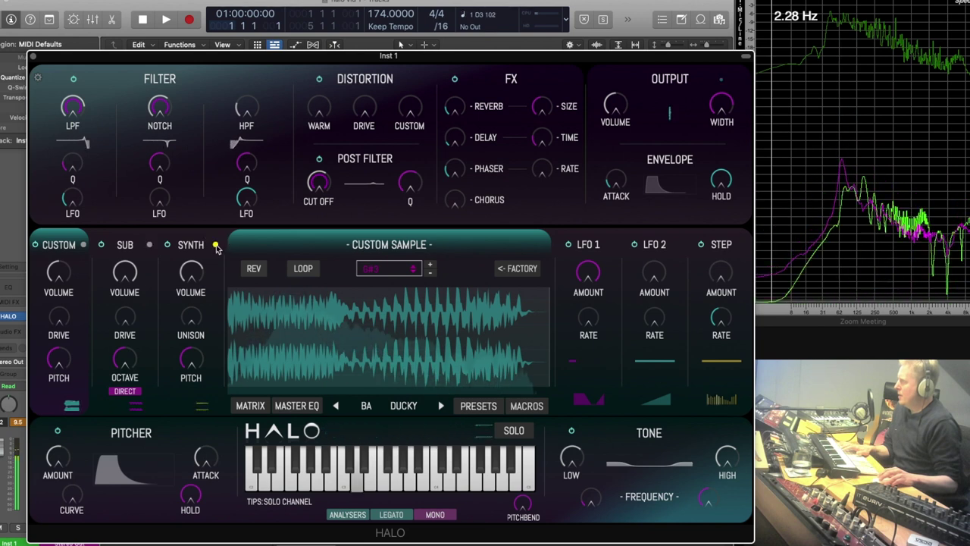
pyautogui.click(149, 245)
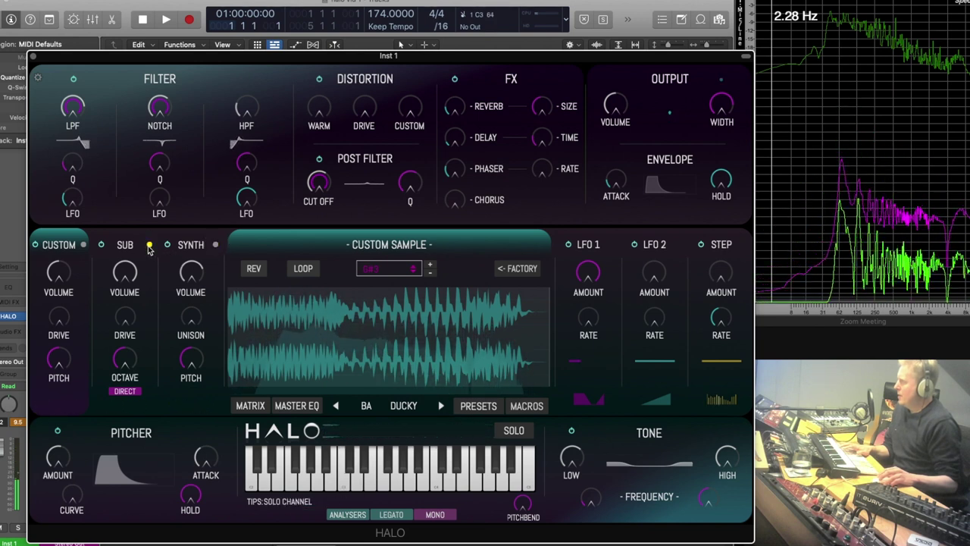
pyautogui.click(83, 246)
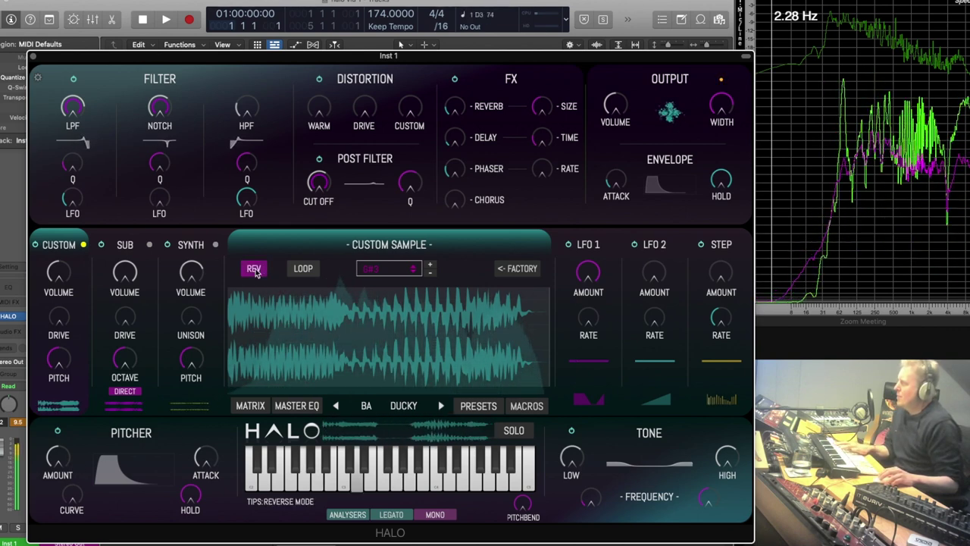
# Step: Try reverse mode and looping across the full length of the custom sample
pyautogui.click(303, 270)
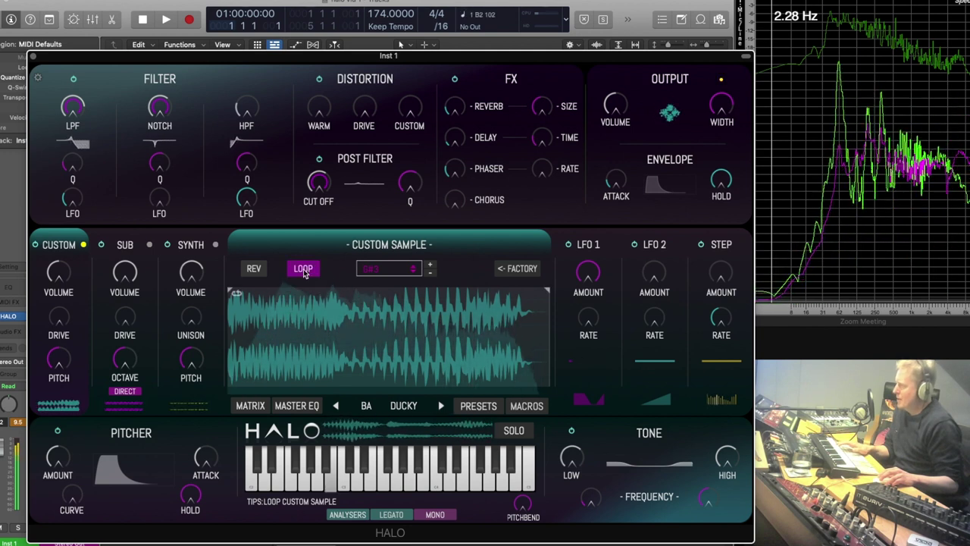
pyautogui.click(303, 271)
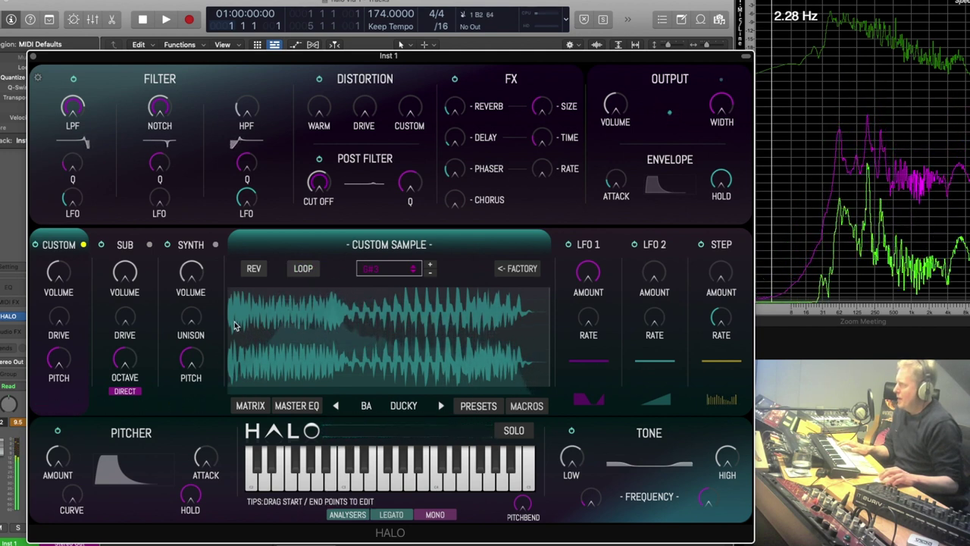
# Step: Narrow the custom sample's start and end points to a short middle section of the waveform and turn looping on
pyautogui.moveTo(228, 321); pyautogui.dragTo(270, 321)
pyautogui.moveTo(514, 332); pyautogui.dragTo(489, 331)
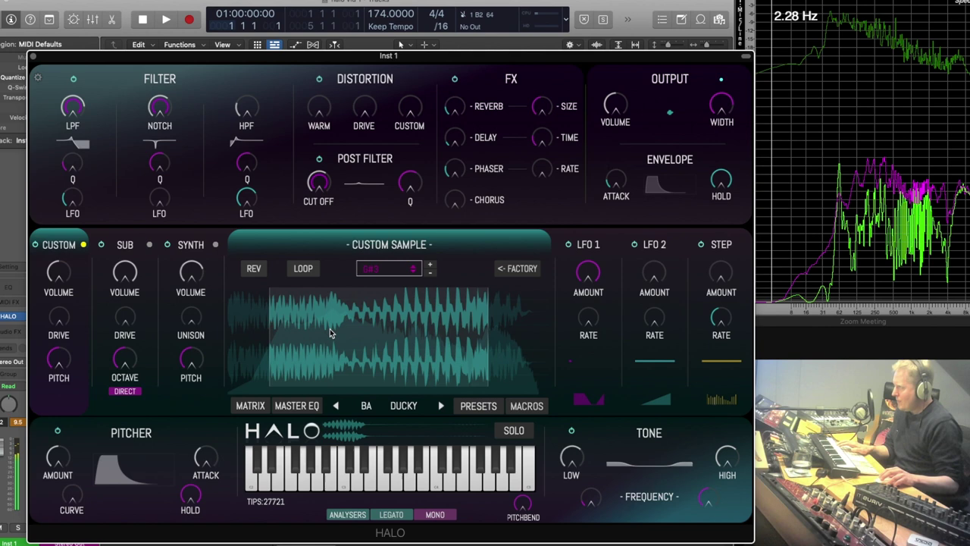
pyautogui.moveTo(270, 318); pyautogui.dragTo(328, 320)
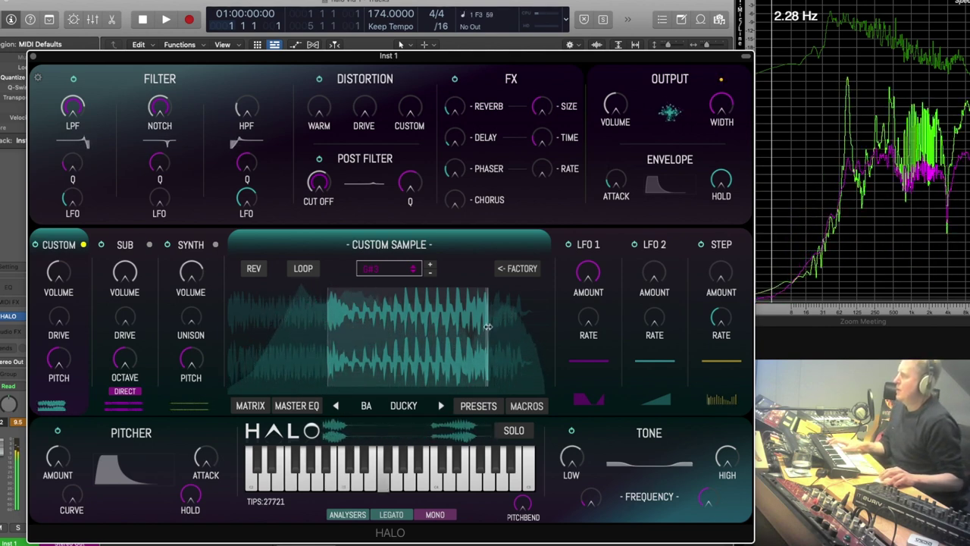
pyautogui.moveTo(487, 327); pyautogui.dragTo(425, 326)
pyautogui.click(303, 269)
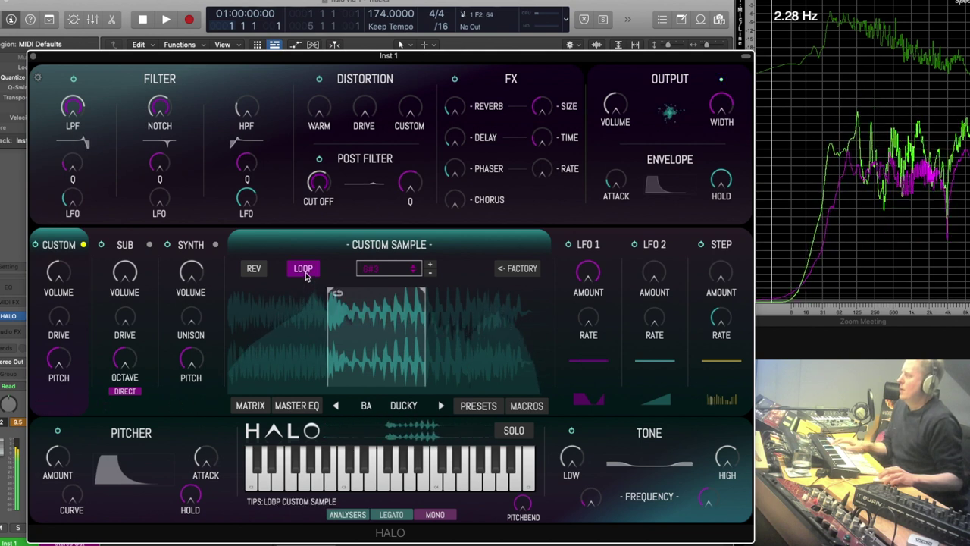
# Step: Widen the custom sample's loop region by moving its start point earlier and its end point further along the waveform
pyautogui.click(330, 311)
pyautogui.moveTo(328, 311); pyautogui.dragTo(271, 312)
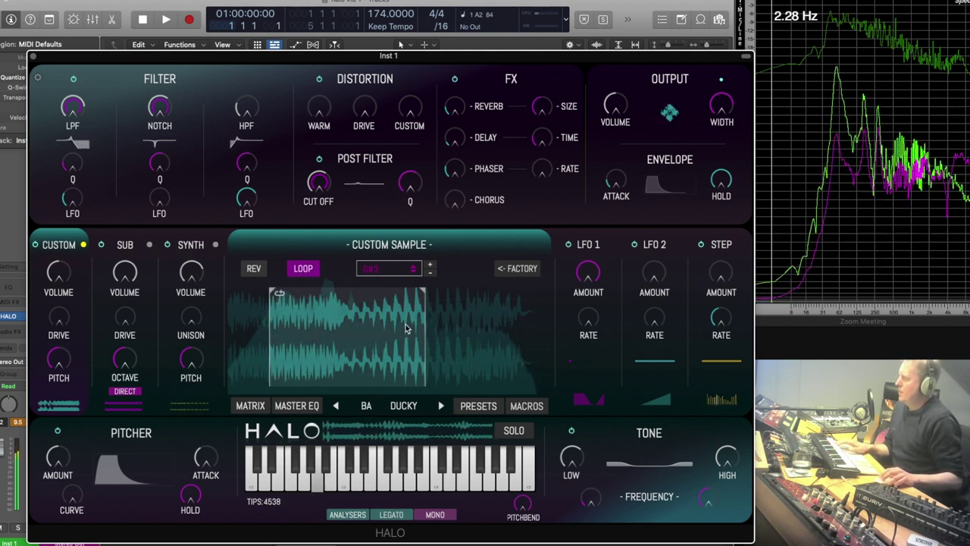
pyautogui.click(427, 330)
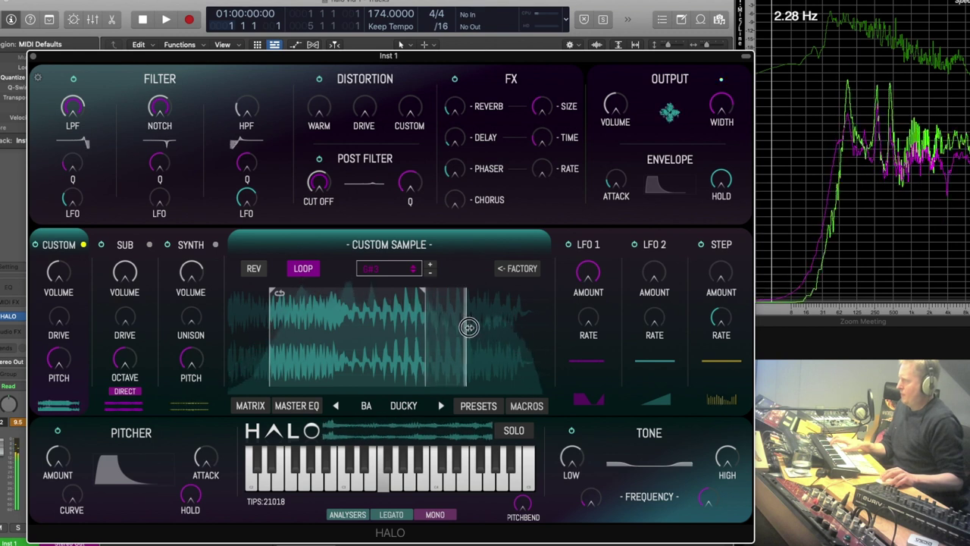
pyautogui.moveTo(425, 326); pyautogui.dragTo(469, 323)
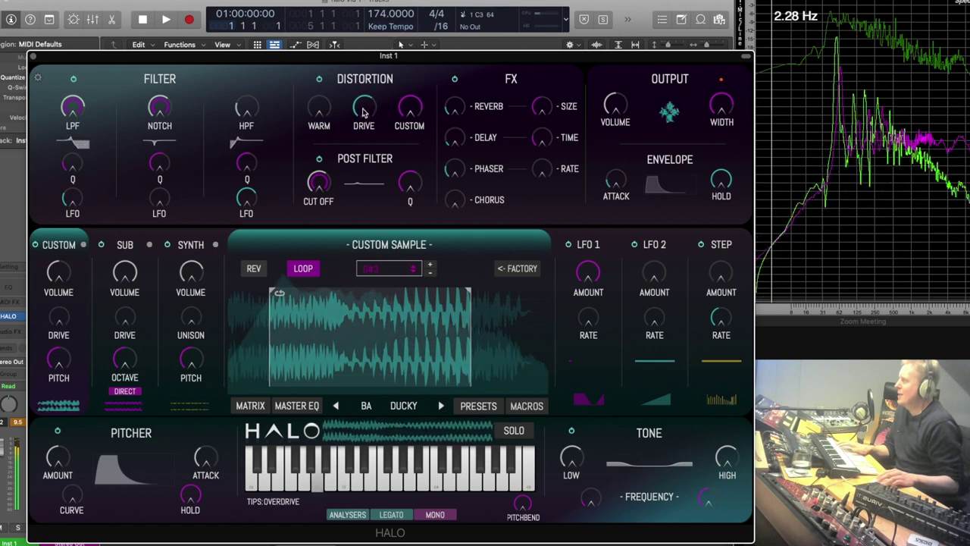
# Step: Raise the chorus on the looped sample, compare it with all processing bypassed, and reduce the chorus amount
pyautogui.moveTo(457, 199); pyautogui.dragTo(479, 90)
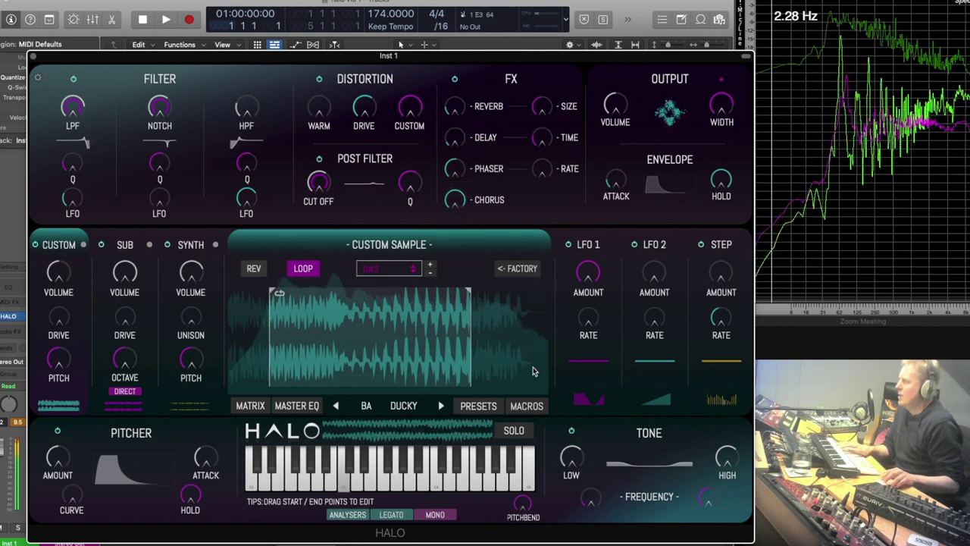
pyautogui.click(514, 431)
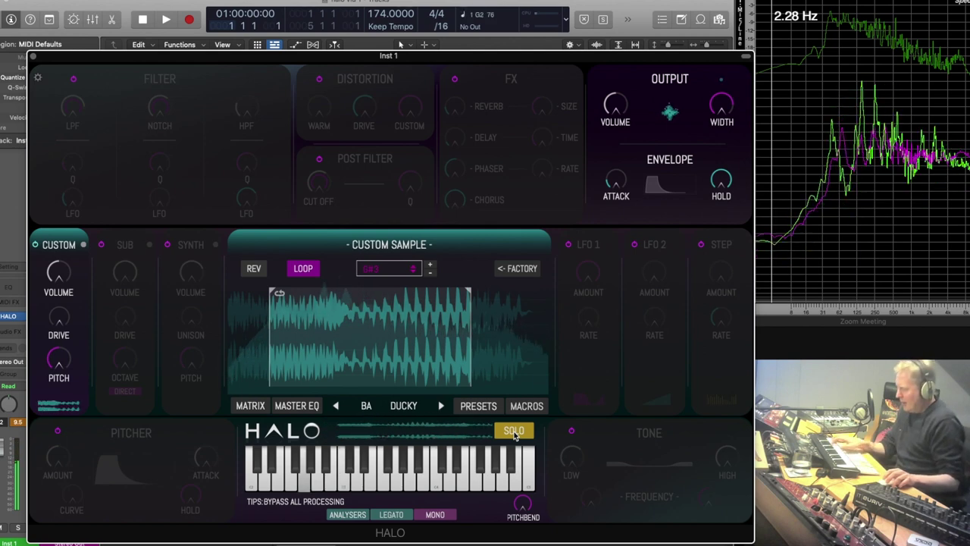
pyautogui.click(514, 432)
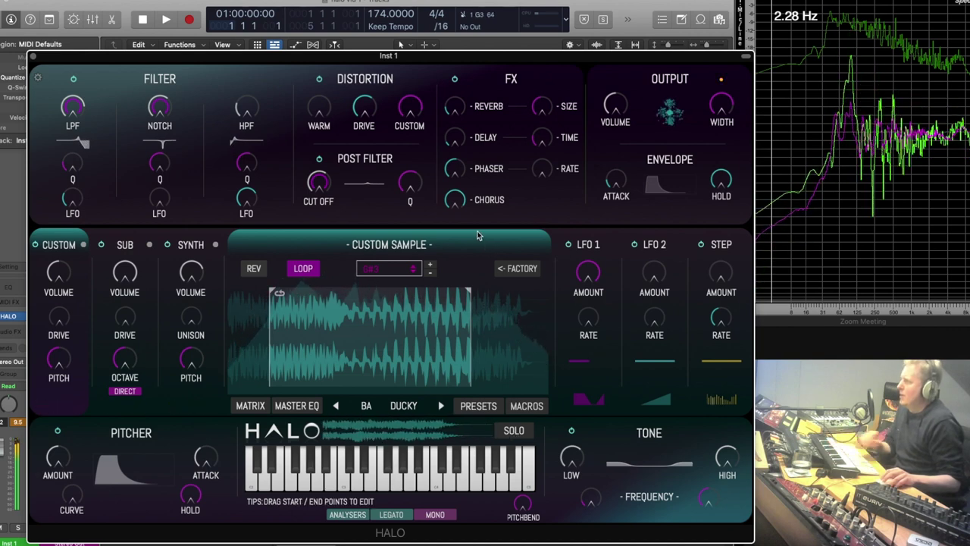
pyautogui.moveTo(455, 199); pyautogui.dragTo(455, 294)
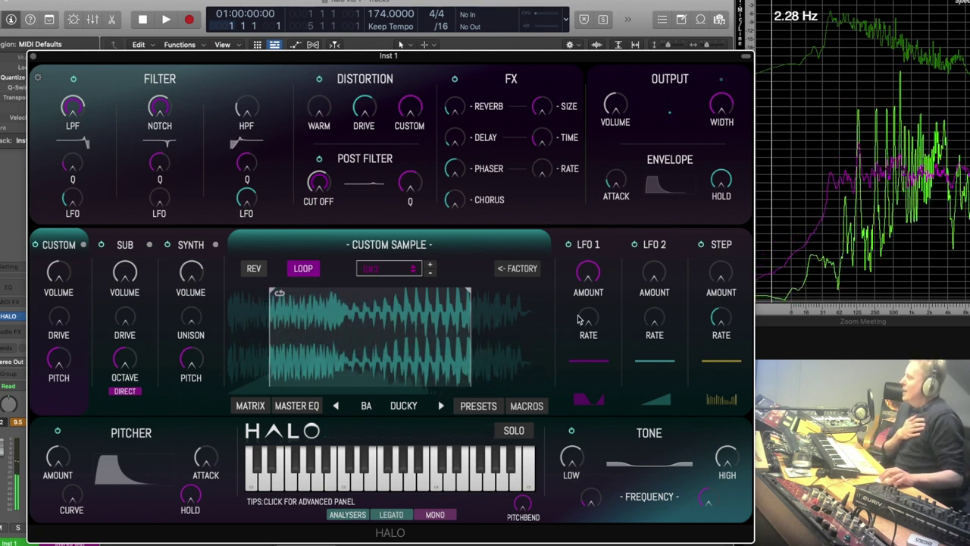
# Step: Switch from the custom sample to the factory samples and try the next bank and a randomly selected one
pyautogui.click(520, 269)
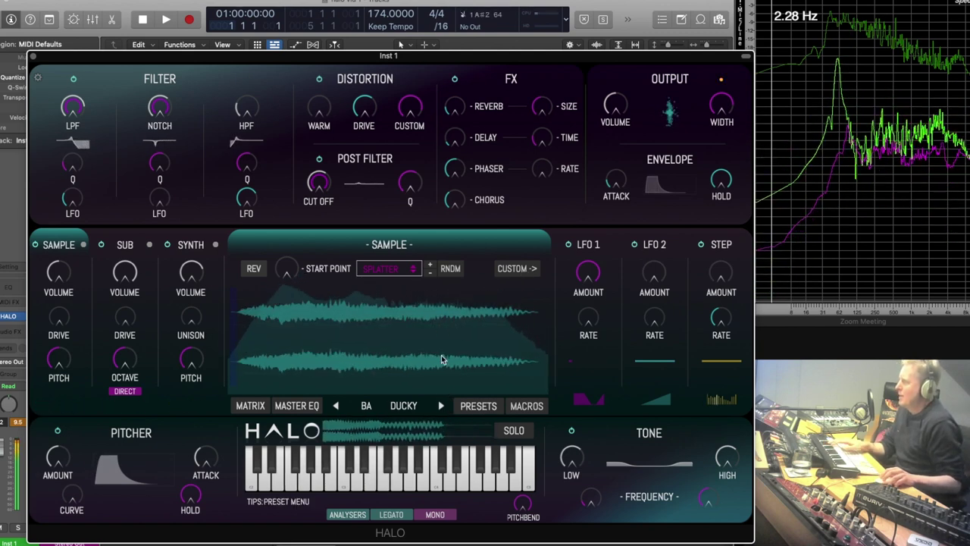
pyautogui.click(428, 266)
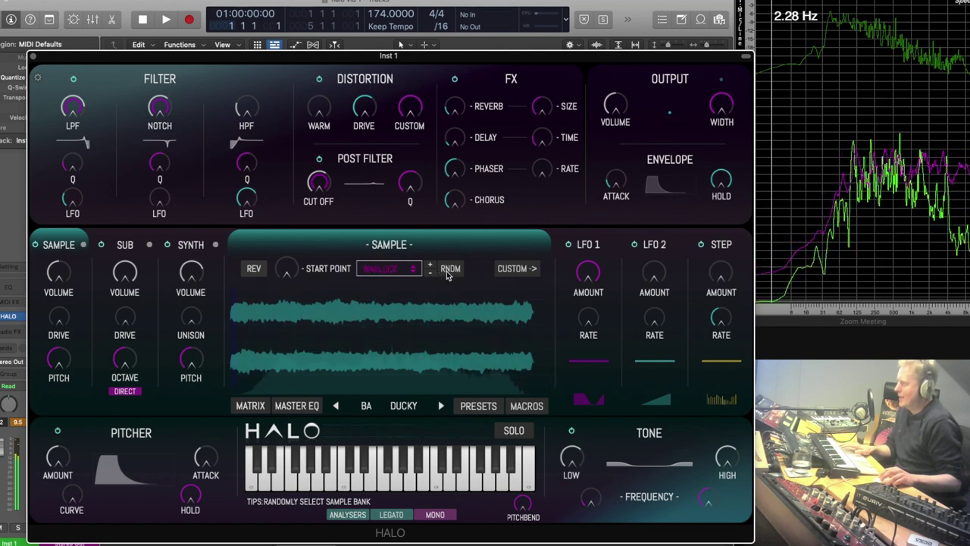
pyautogui.click(447, 273)
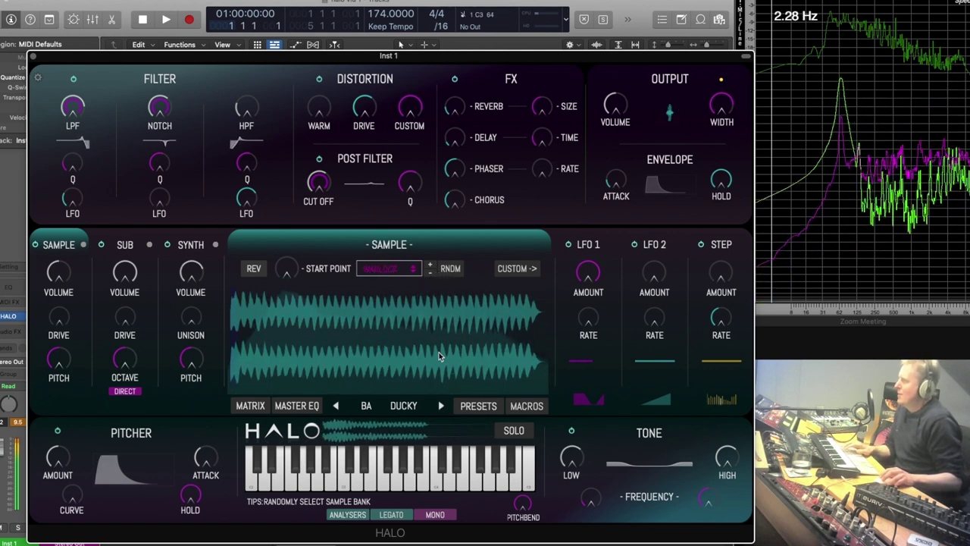
# Step: Load the FOWL preset and try the soloed sub channel's drive and octave with Direct turned off
pyautogui.click(440, 407)
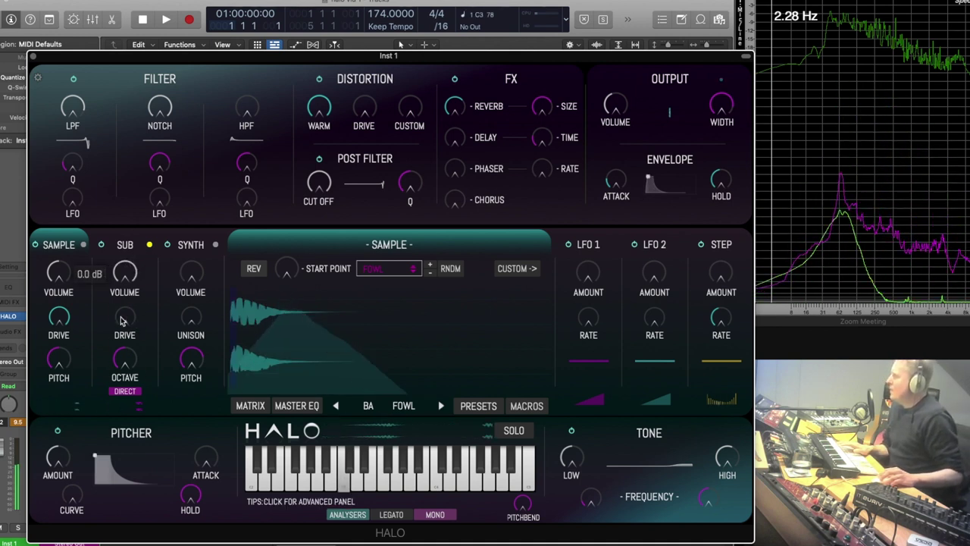
pyautogui.moveTo(128, 317); pyautogui.dragTo(127, 303)
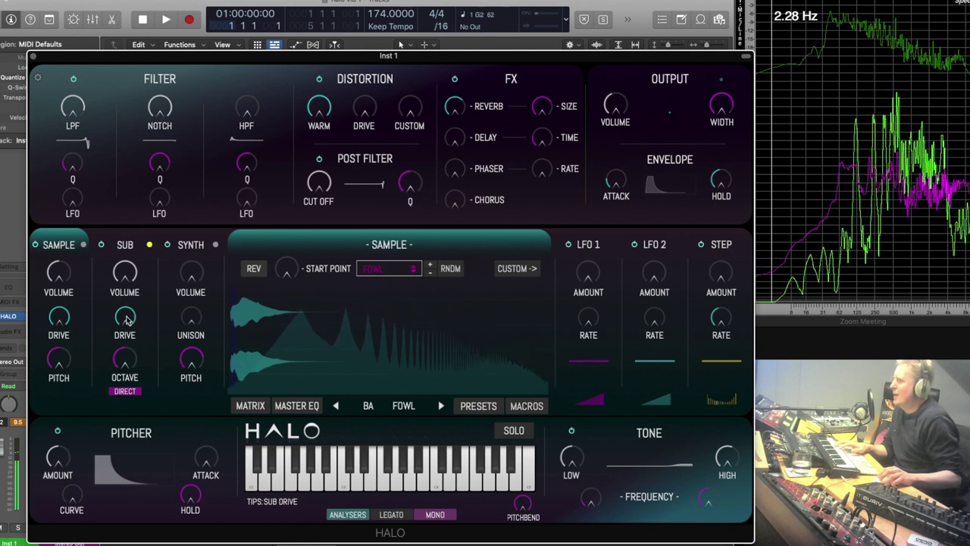
pyautogui.moveTo(127, 367); pyautogui.dragTo(127, 356)
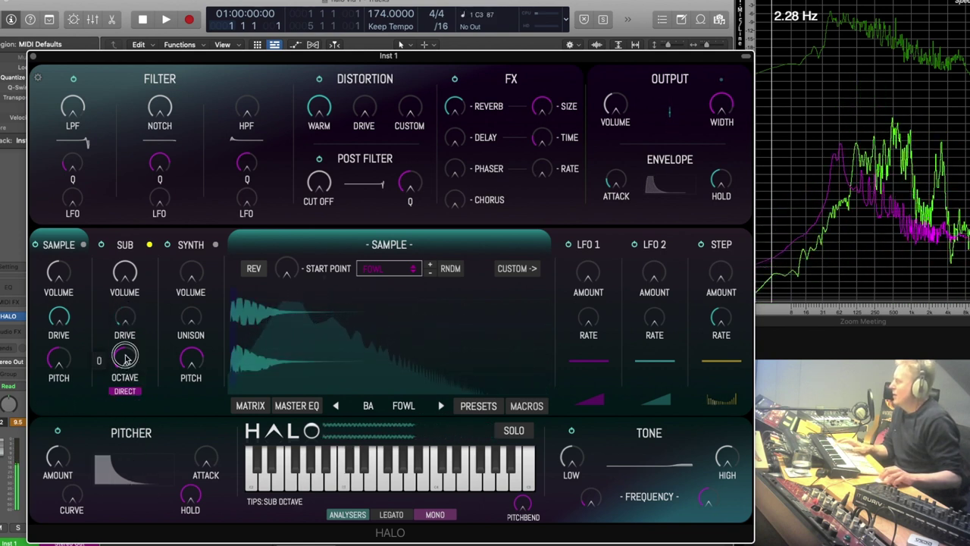
pyautogui.moveTo(127, 362); pyautogui.dragTo(130, 392)
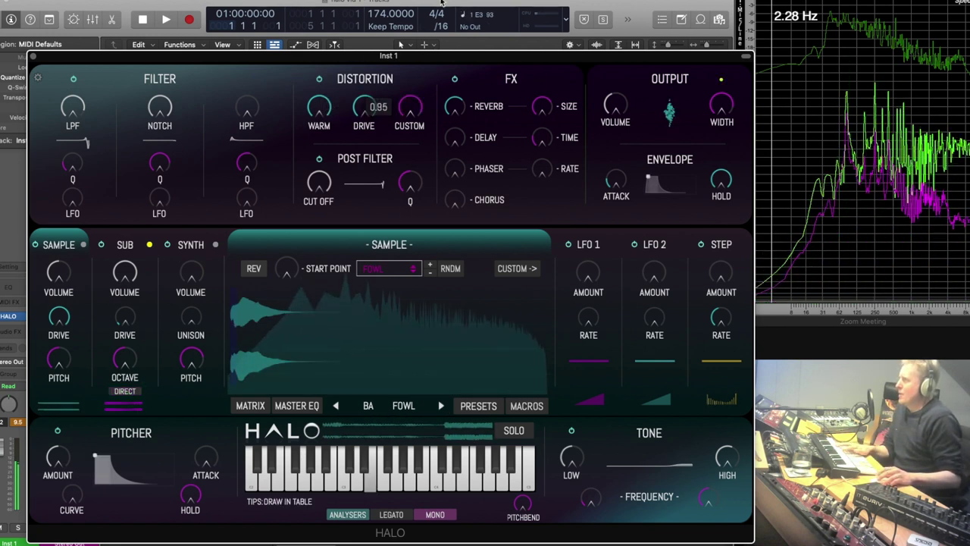
pyautogui.click(141, 253)
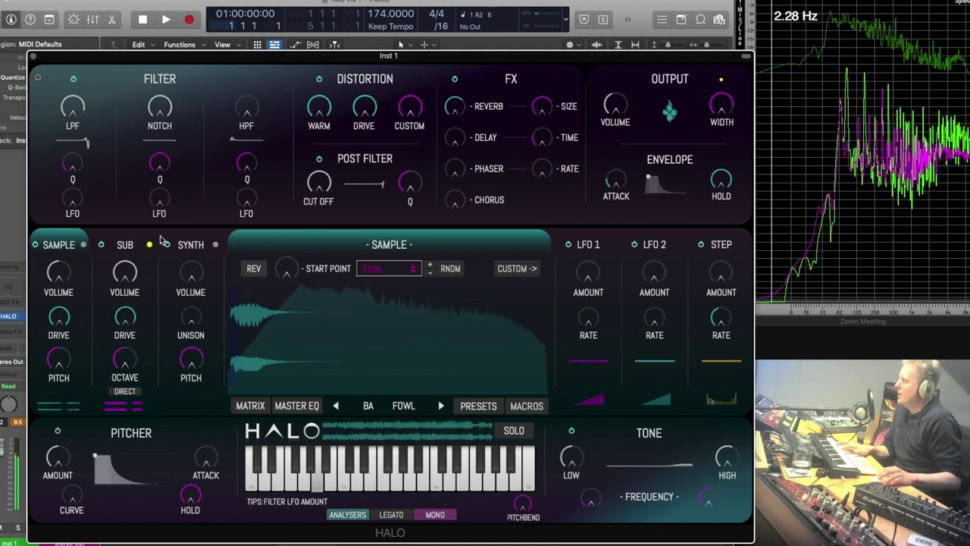
# Step: Set LFO 1's amount to 1.00 and lower the low-pass filter to compare the processed sub with Direct mode
pyautogui.moveTo(588, 273); pyautogui.dragTo(591, 204)
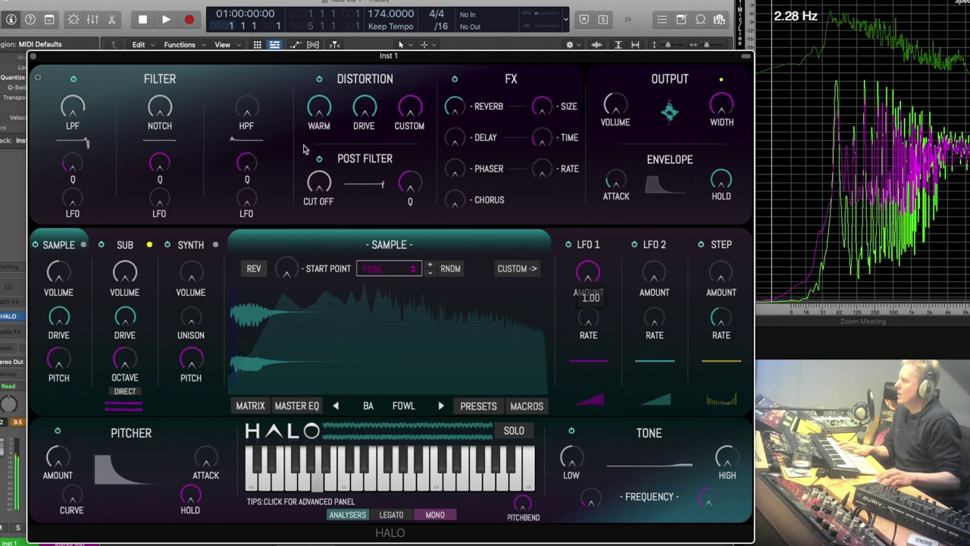
pyautogui.moveTo(73, 113); pyautogui.dragTo(74, 148)
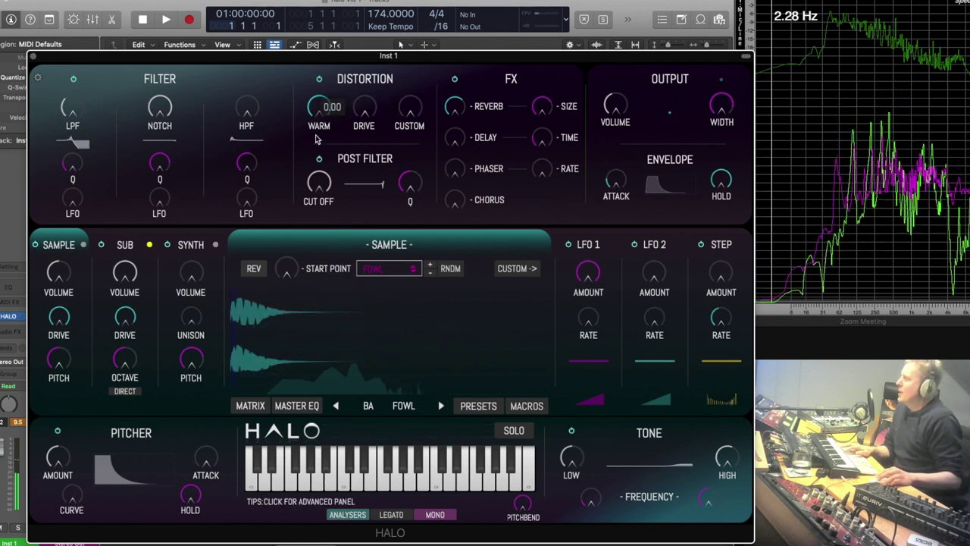
pyautogui.click(295, 325)
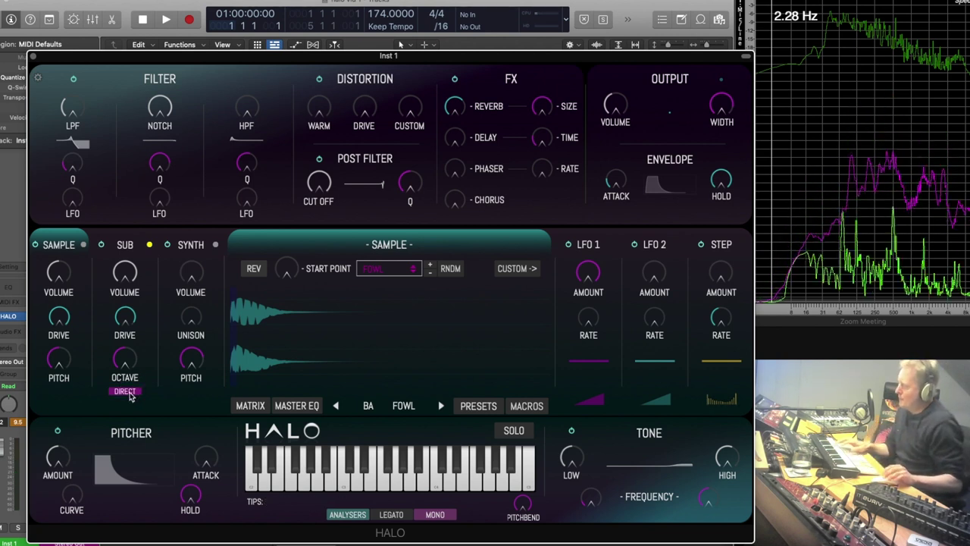
# Step: Solo the synth channel, show its oscillator settings, and raise its unison amount
pyautogui.click(215, 244)
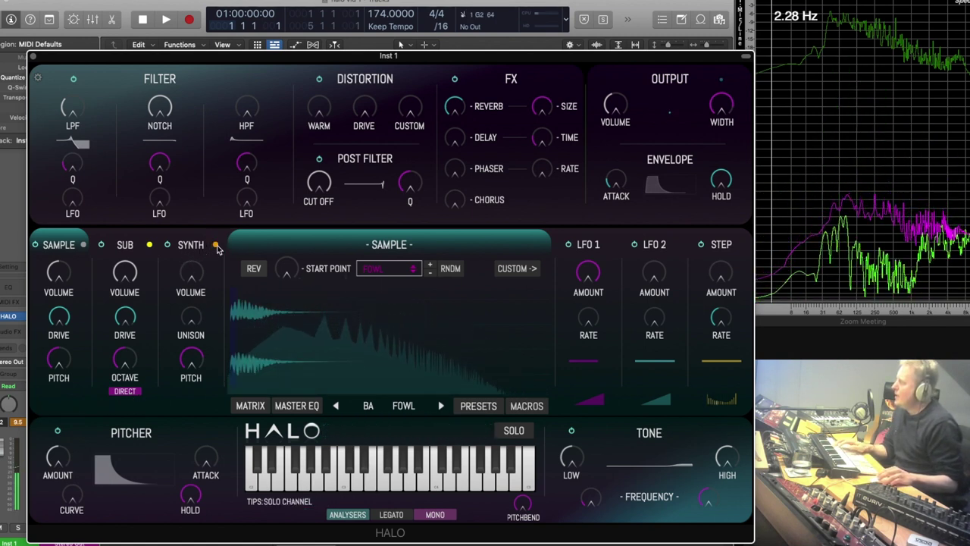
pyautogui.click(213, 304)
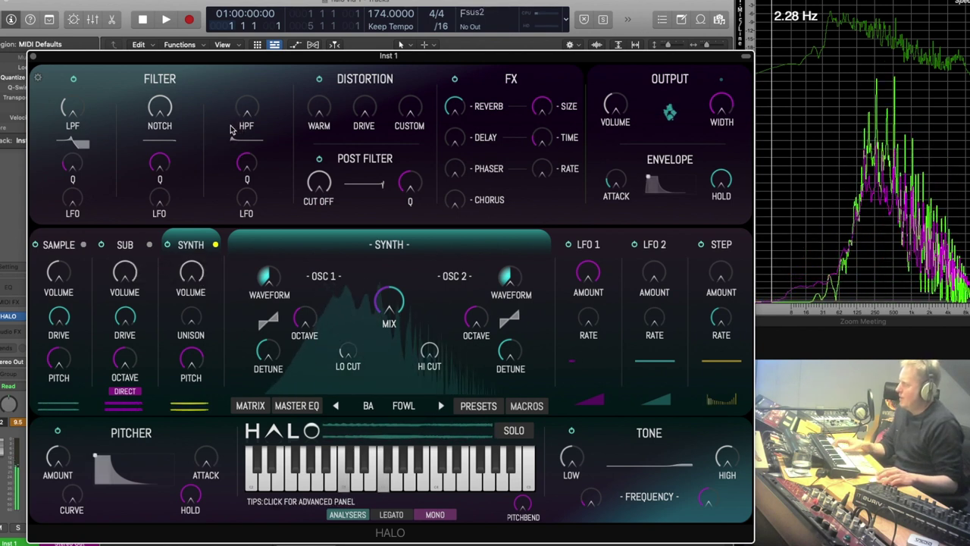
pyautogui.moveTo(191, 326); pyautogui.dragTo(210, 216)
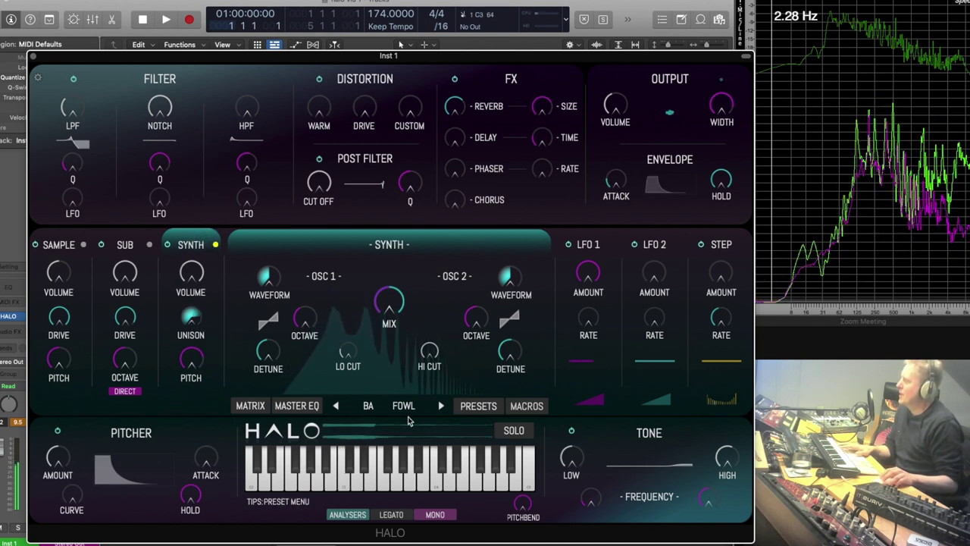
# Step: Step forward through the presets to HIGHTOPS and change the waveform of the synth's oscillator 1
pyautogui.click(442, 406)
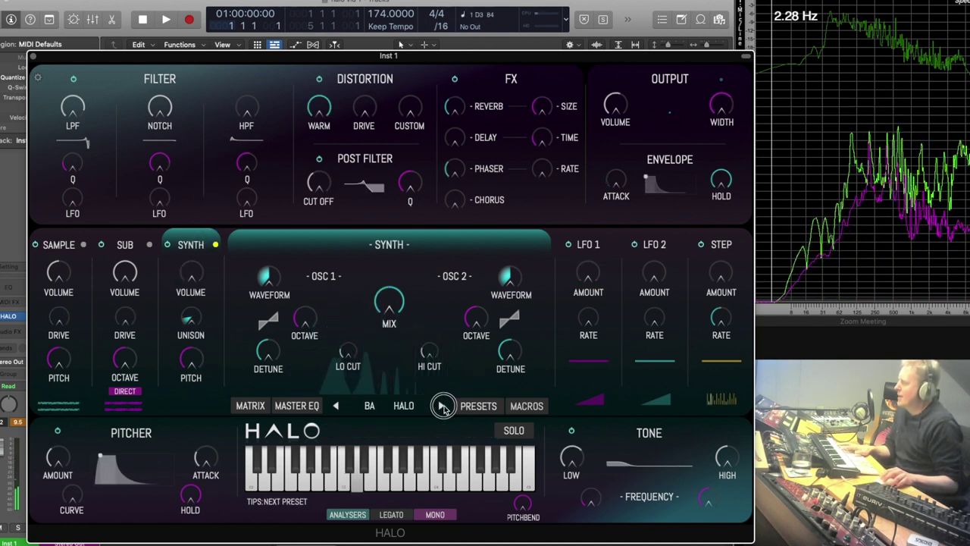
pyautogui.click(442, 407)
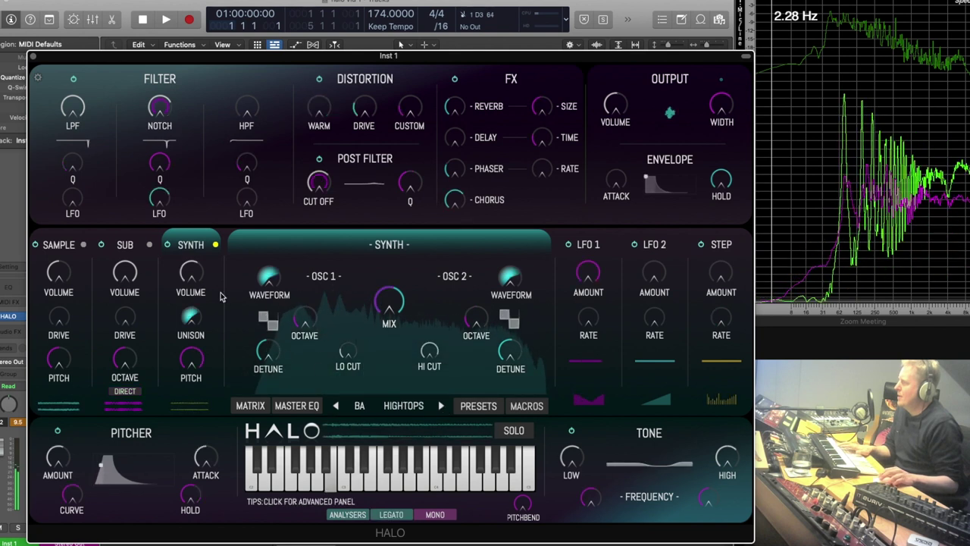
pyautogui.moveTo(192, 322)
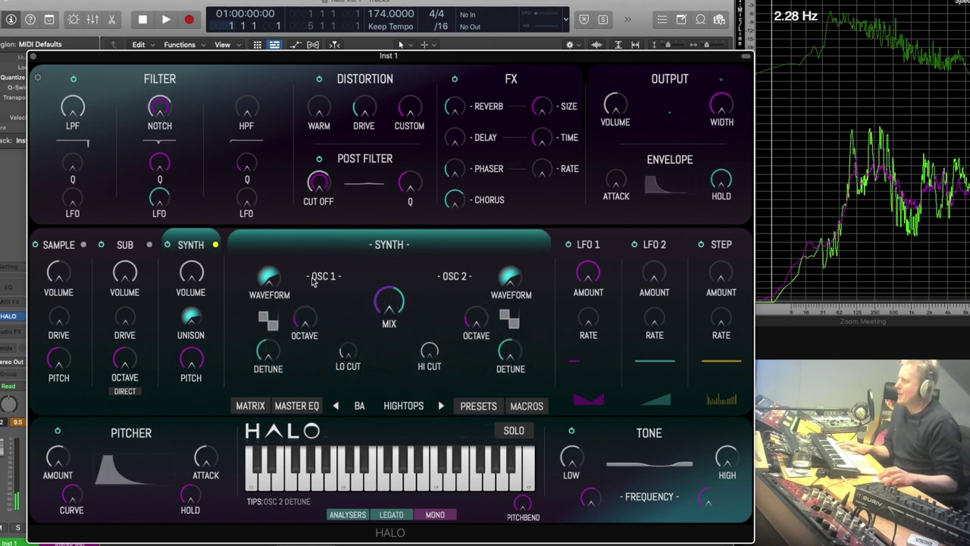
pyautogui.moveTo(269, 288); pyautogui.dragTo(270, 312)
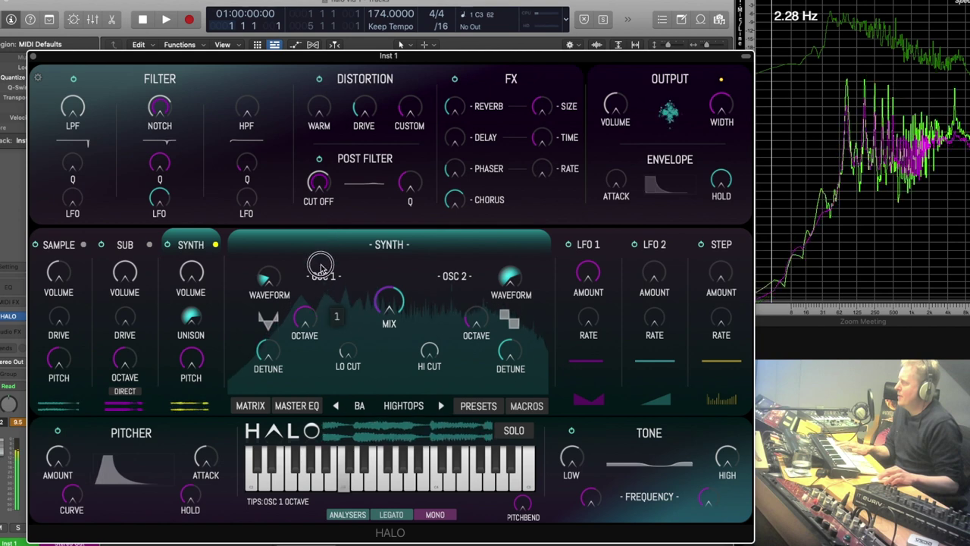
# Step: Try oscillator 1's detune and octave settings together with the synth's low cut
pyautogui.moveTo(264, 357)
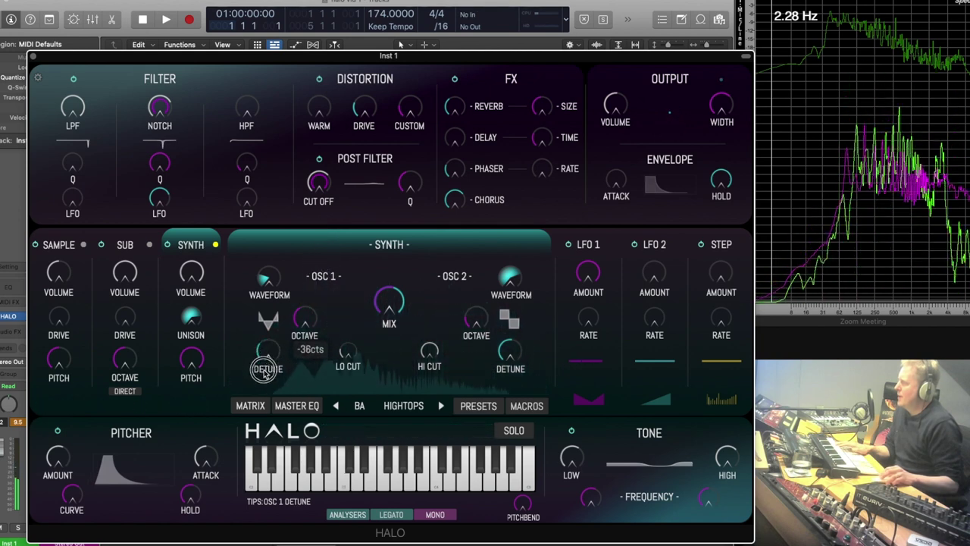
pyautogui.moveTo(262, 363); pyautogui.dragTo(264, 380)
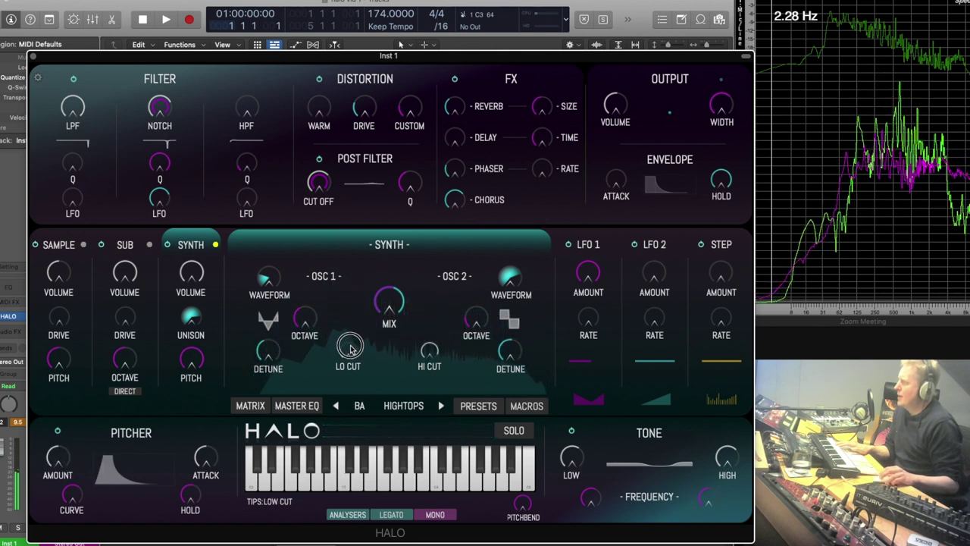
pyautogui.moveTo(347, 353); pyautogui.dragTo(359, 395)
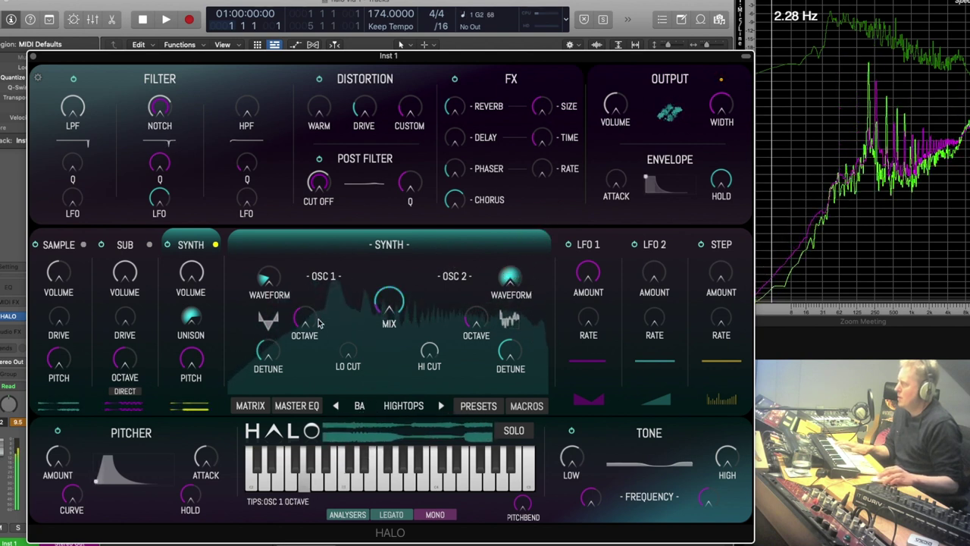
pyautogui.moveTo(320, 325); pyautogui.dragTo(307, 346)
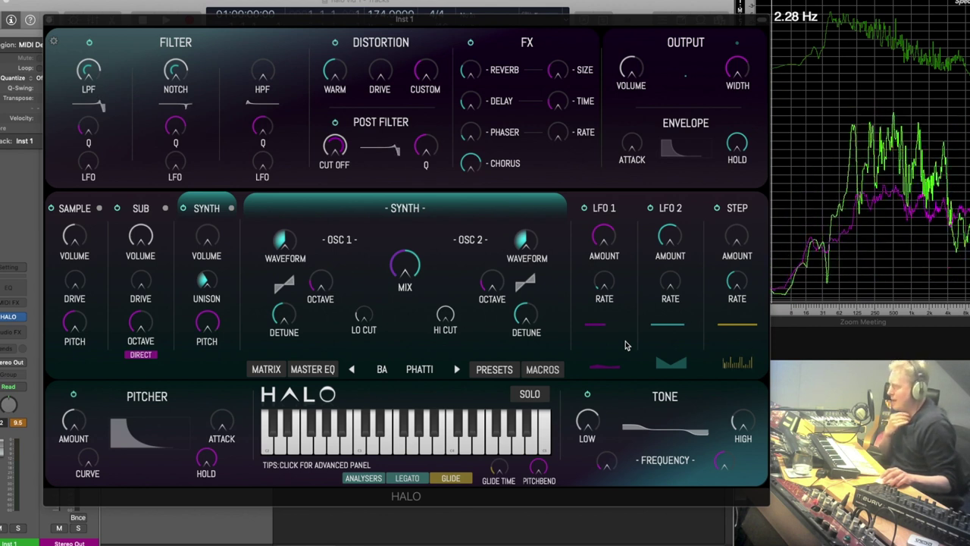
# Step: Examine the PHATTI preset's modulation matrix and LFO 1's shape and send destinations
pyautogui.click(266, 370)
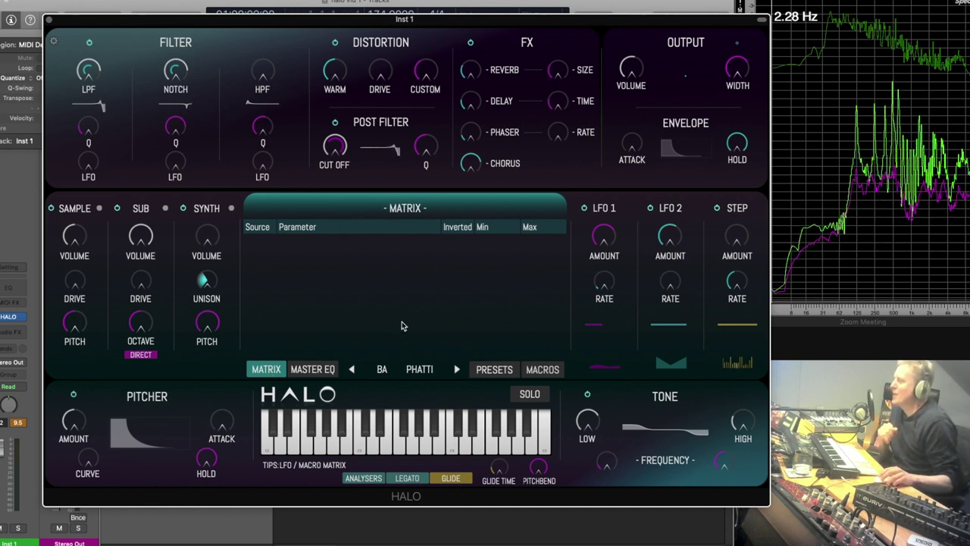
pyautogui.click(597, 327)
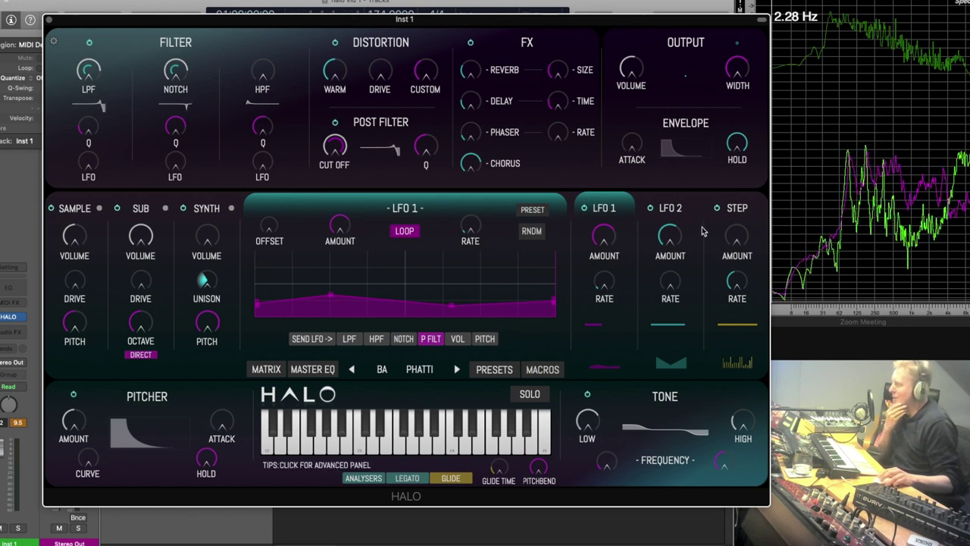
# Step: Assign the post filter cutoff to LFO 2, and show LFO 2's settings and the new routing in the modulation matrix
pyautogui.rightClick(337, 149)
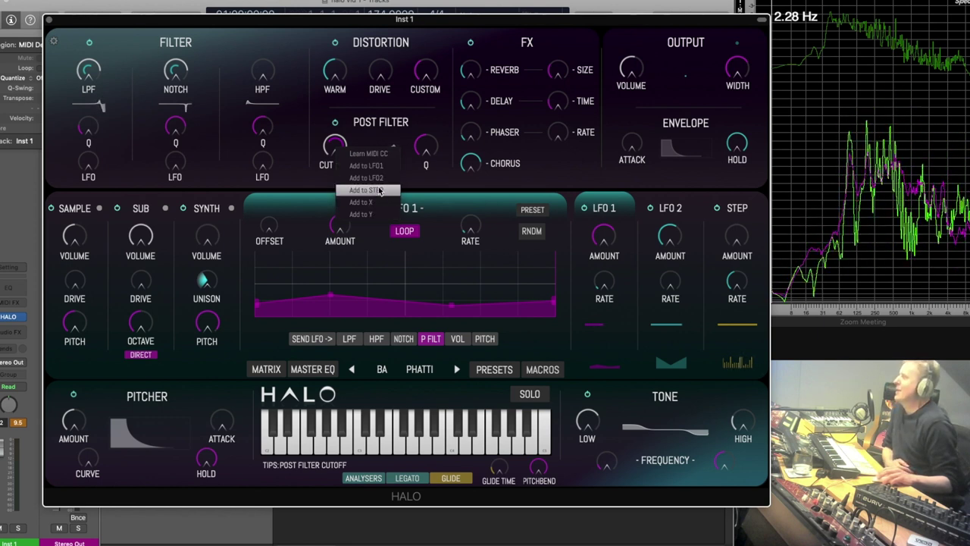
pyautogui.click(381, 170)
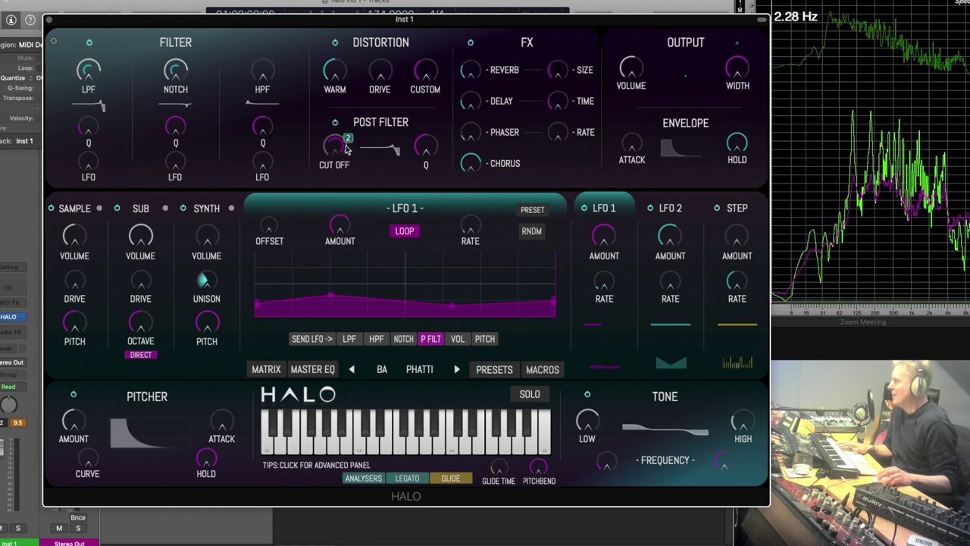
pyautogui.click(696, 253)
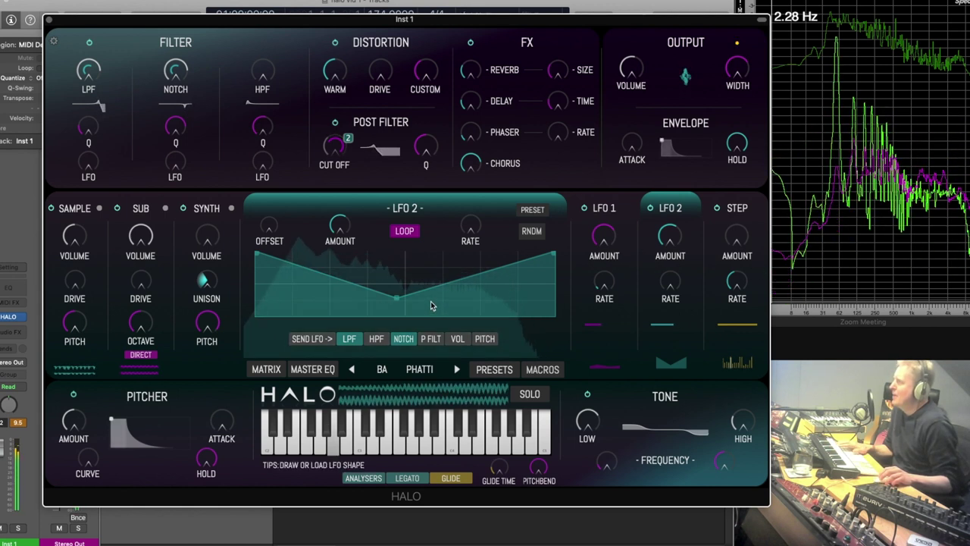
pyautogui.click(279, 375)
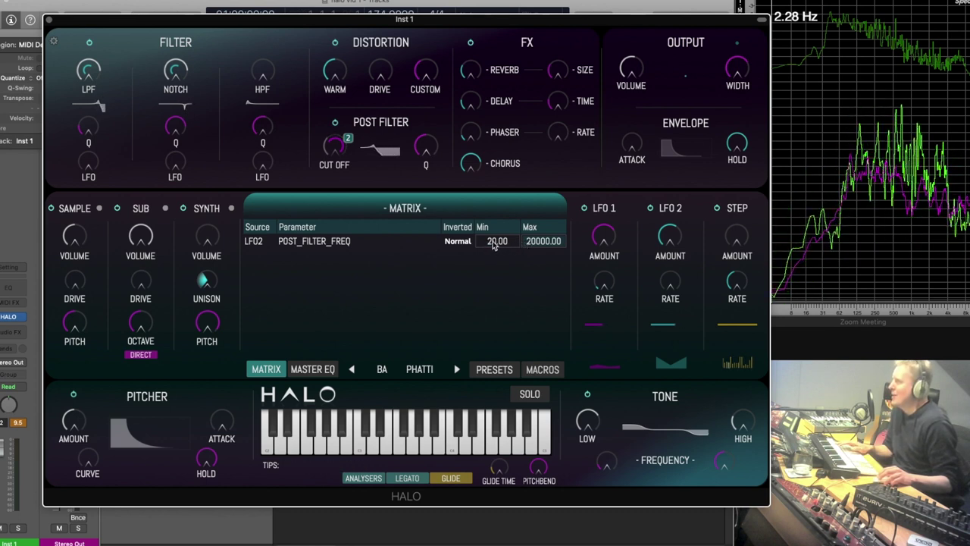
# Step: Raise the post filter cutoff routing's minimum to 4914.23 and try its range inverted before returning it to Normal
pyautogui.moveTo(496, 240)
pyautogui.mouseDown()
pyautogui.moveTo(494, 210)
pyautogui.moveTo(517, 184)
pyautogui.moveTo(536, 228)
pyautogui.moveTo(470, 244)
pyautogui.moveTo(483, 250)
pyautogui.moveTo(503, 212)
pyautogui.moveTo(503, 245)
pyautogui.moveTo(494, 241)
pyautogui.moveTo(506, 244)
pyautogui.mouseUp()
pyautogui.click(457, 241)
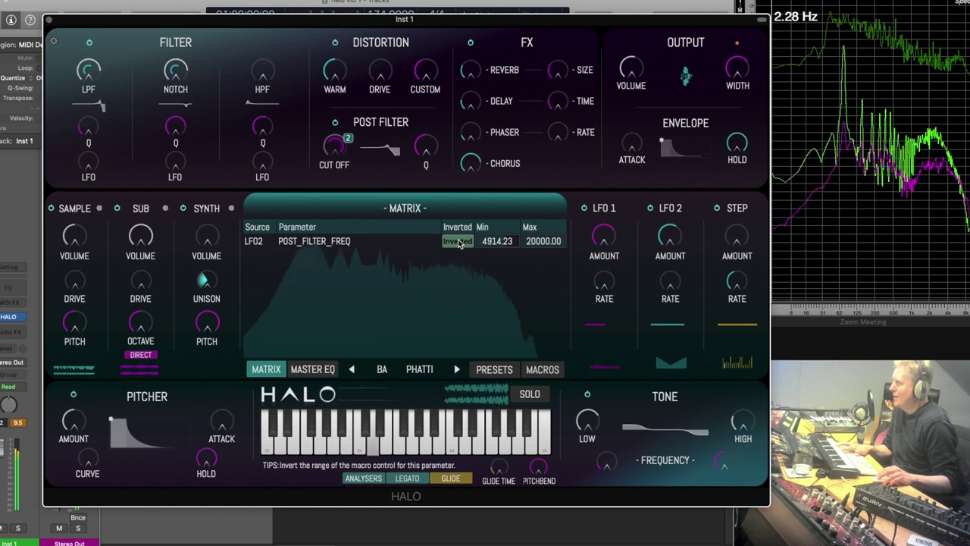
pyautogui.click(458, 242)
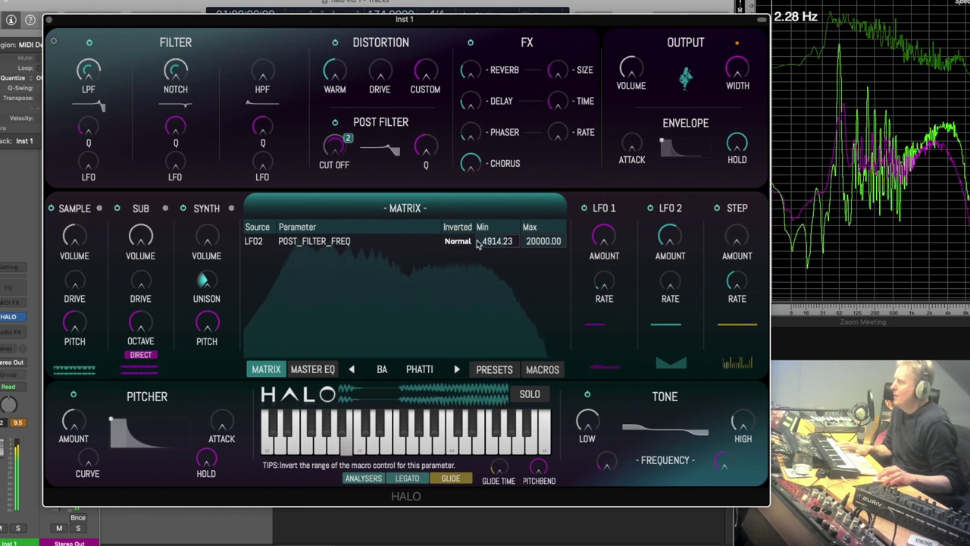
# Step: Assign the post filter Q to LFO 1 and the phaser mix to the STEP modulator
pyautogui.rightClick(428, 146)
pyautogui.click(438, 167)
pyautogui.rightClick(476, 133)
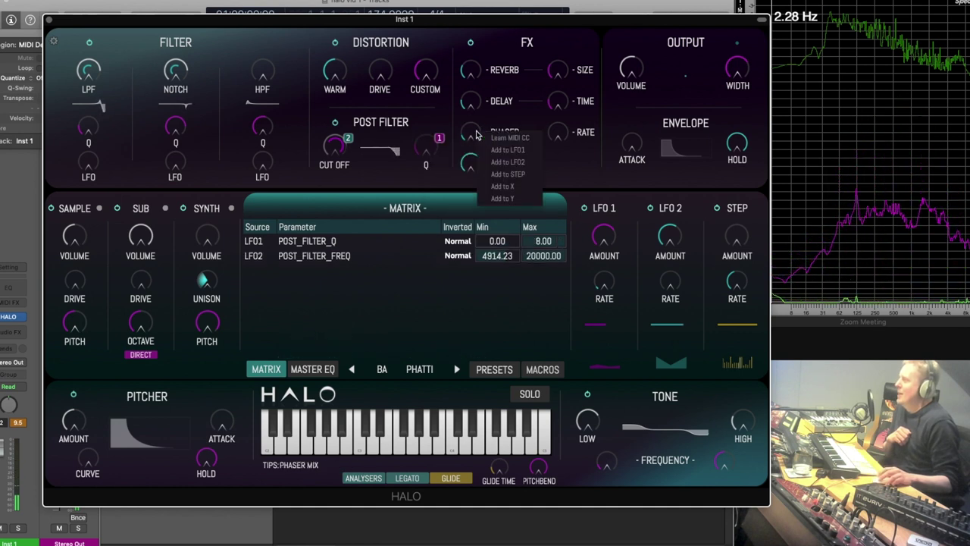
pyautogui.click(506, 174)
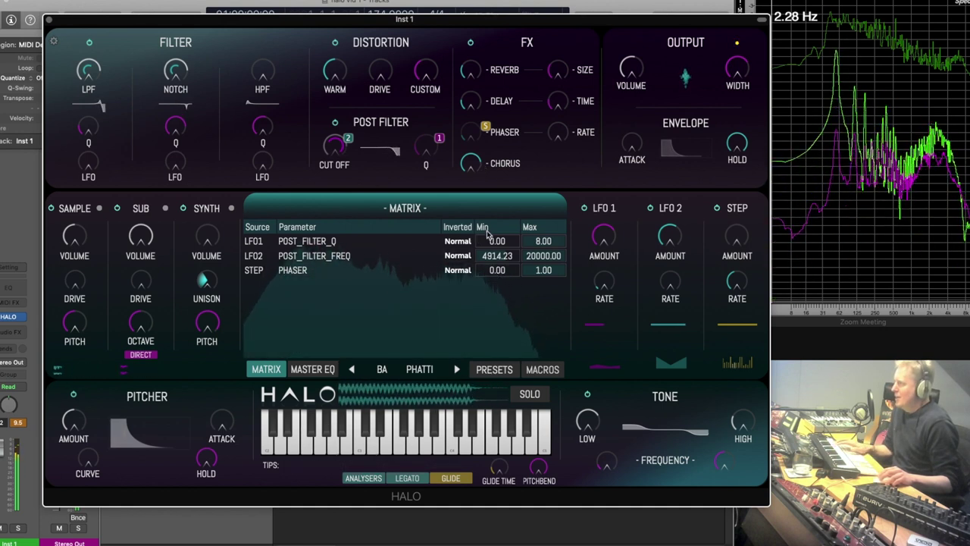
# Step: Turn the STEP modulator's amount up fully and try the phaser routing inverted before returning it to Normal
pyautogui.click(457, 271)
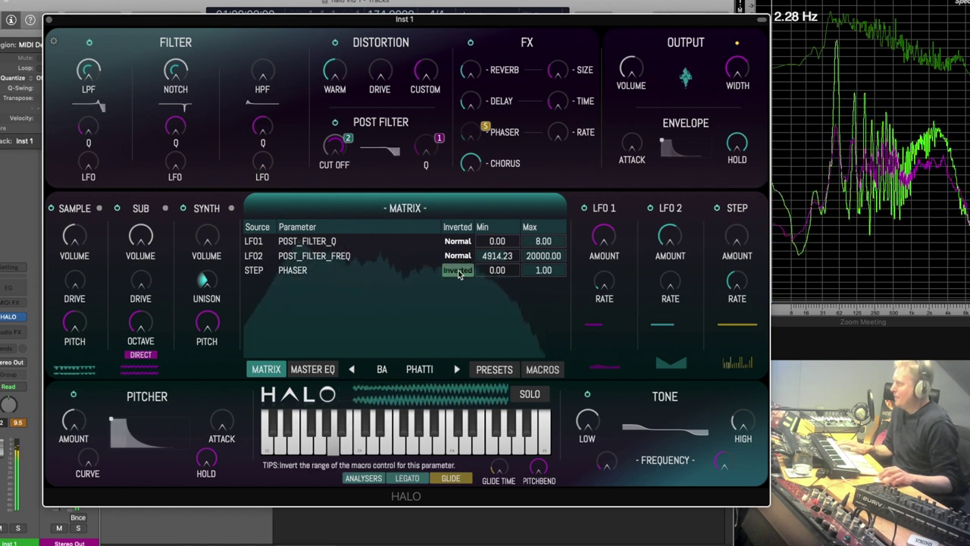
pyautogui.click(458, 272)
pyautogui.moveTo(737, 237); pyautogui.dragTo(754, 204)
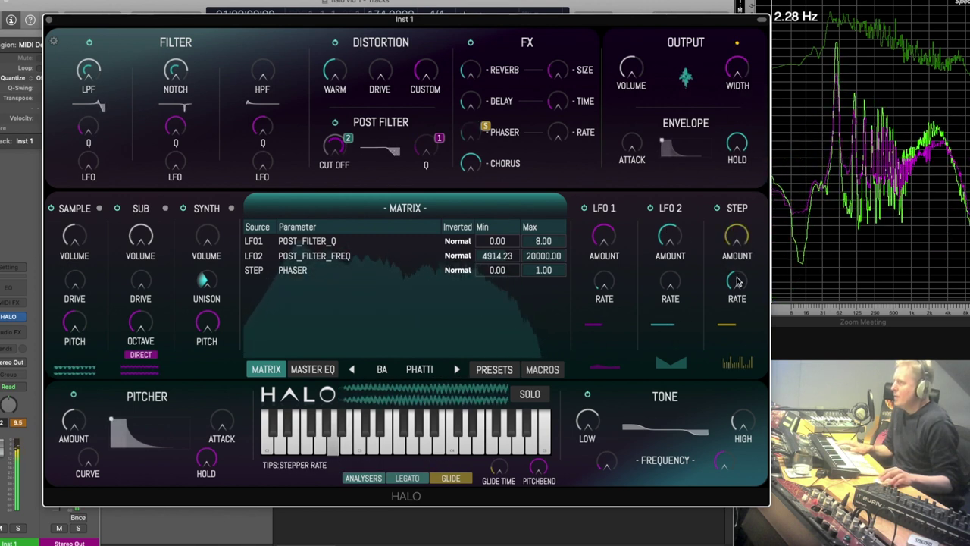
pyautogui.click(459, 271)
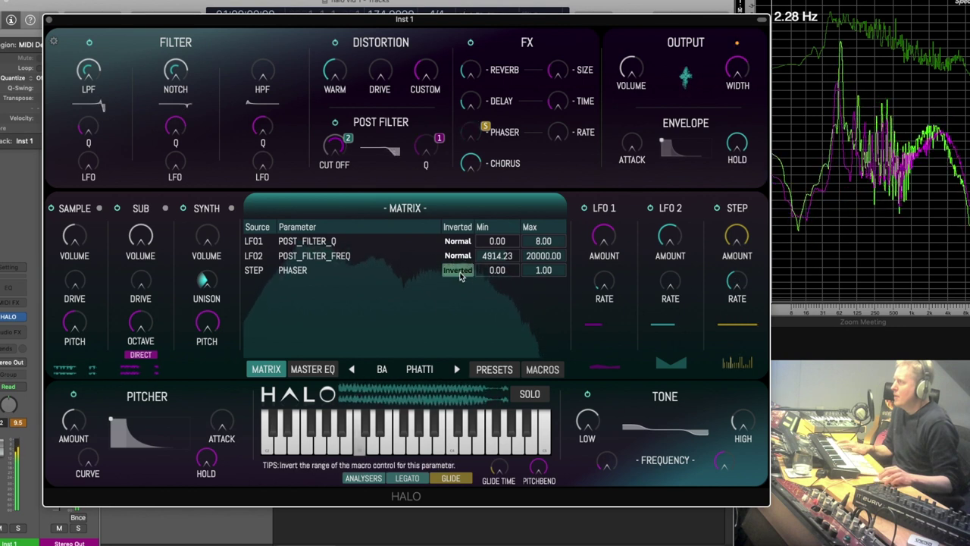
pyautogui.click(458, 272)
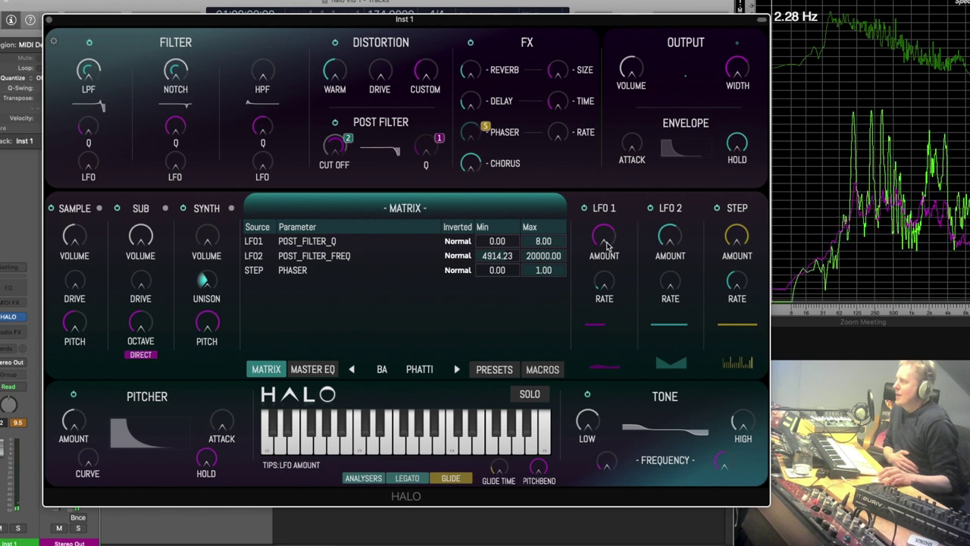
# Step: Assign the sub volume to macro X and the synth volume to macro Y, and turn both macros up
pyautogui.rightClick(155, 241)
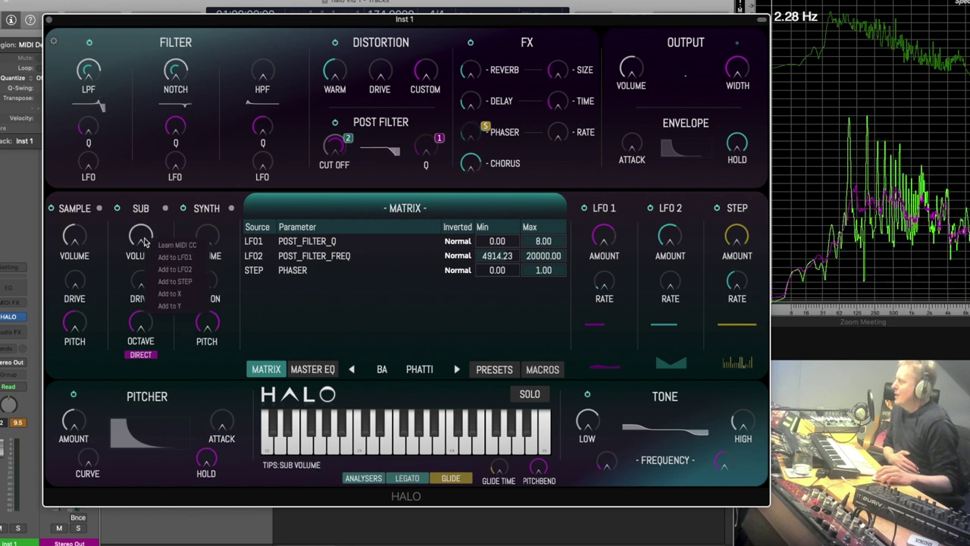
pyautogui.click(169, 293)
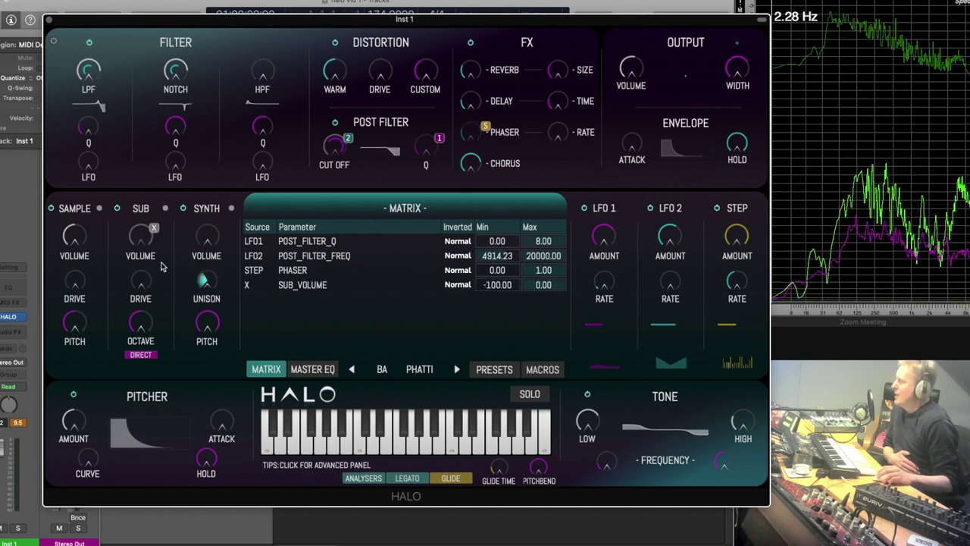
pyautogui.rightClick(206, 240)
pyautogui.click(231, 302)
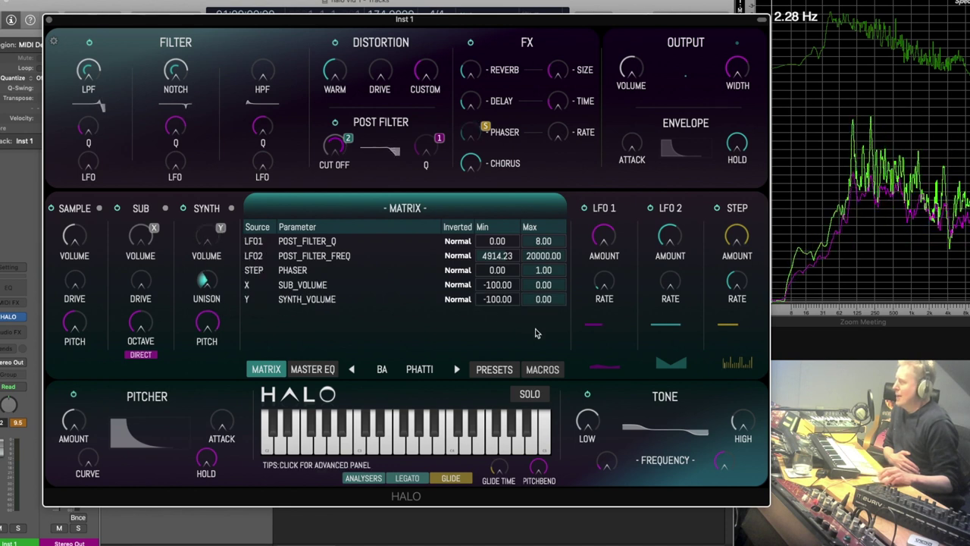
pyautogui.click(544, 370)
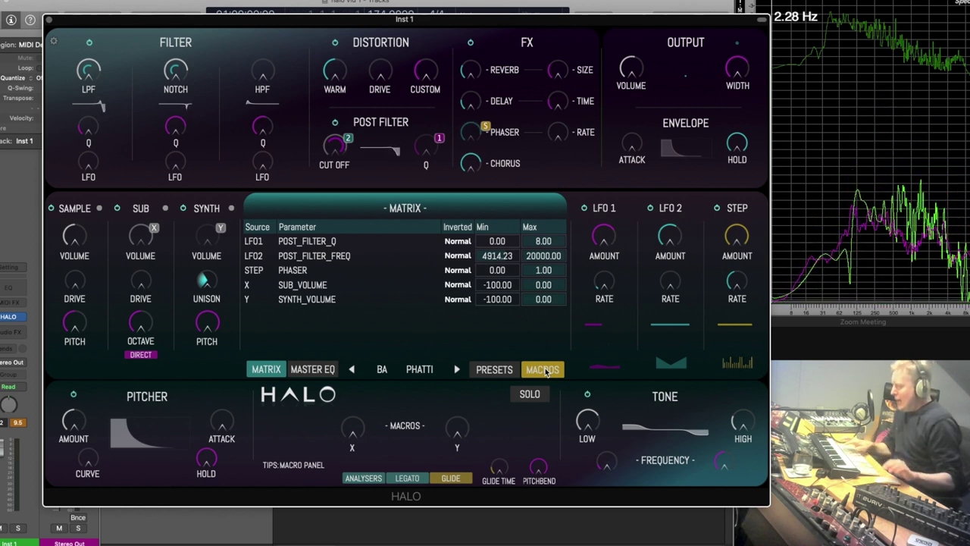
pyautogui.moveTo(350, 431); pyautogui.dragTo(362, 399)
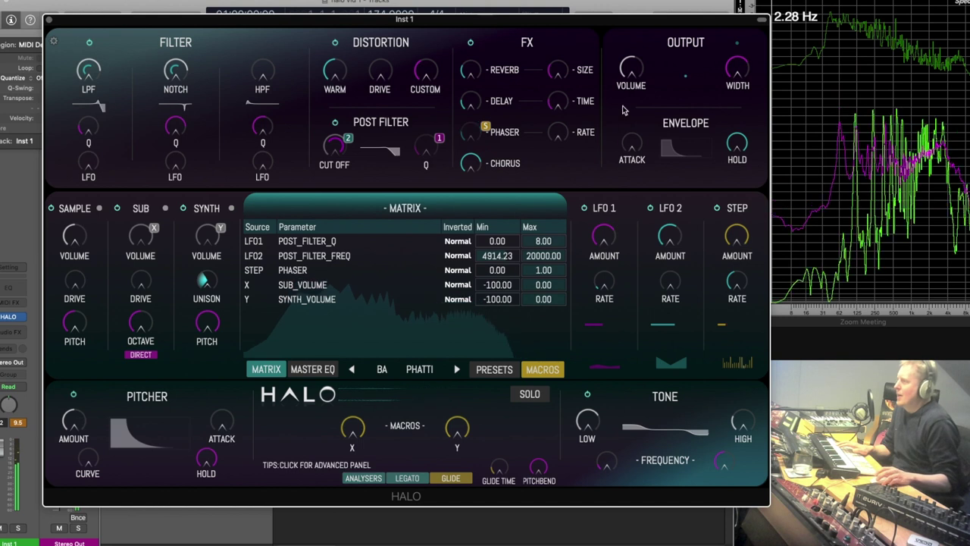
# Step: Add the reverb size to macro X and the delay time to macro Y
pyautogui.rightClick(557, 70)
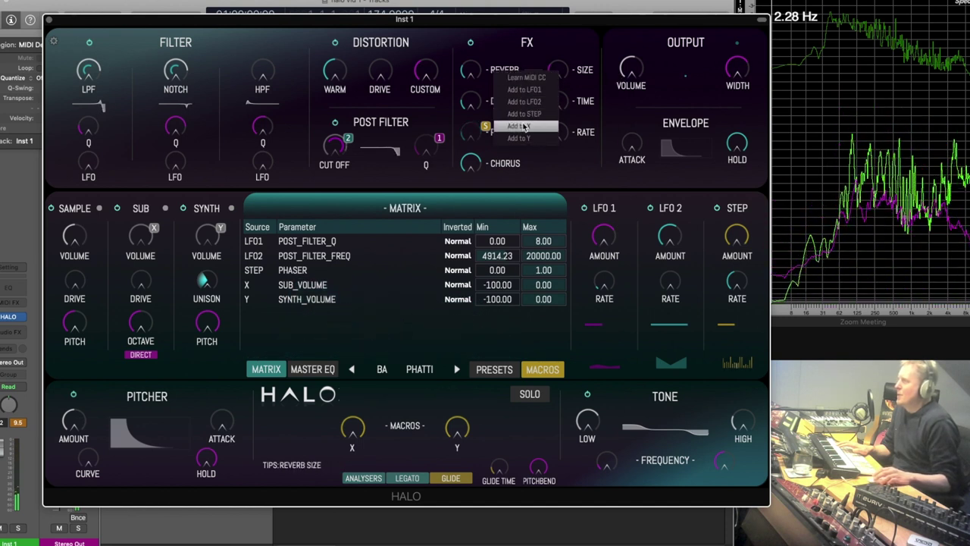
pyautogui.click(519, 126)
pyautogui.rightClick(558, 102)
pyautogui.click(535, 170)
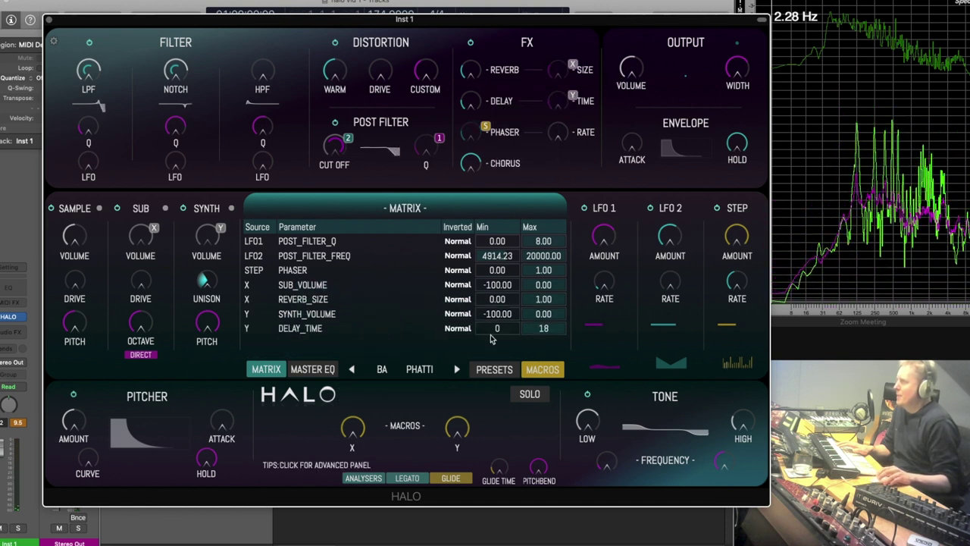
# Step: Sweep macros X and Y up and down to try their combined effect on the sound
pyautogui.moveTo(351, 458); pyautogui.dragTo(357, 455)
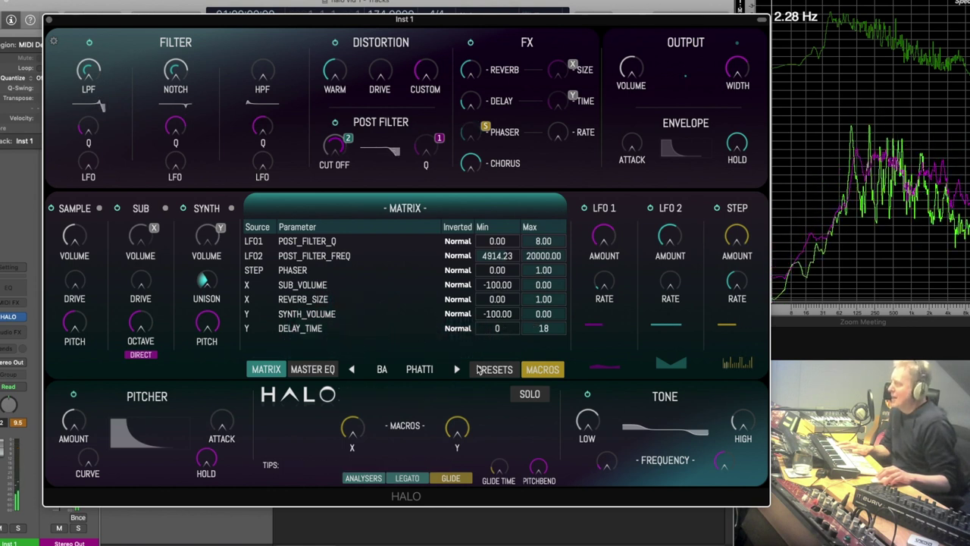
pyautogui.click(455, 477)
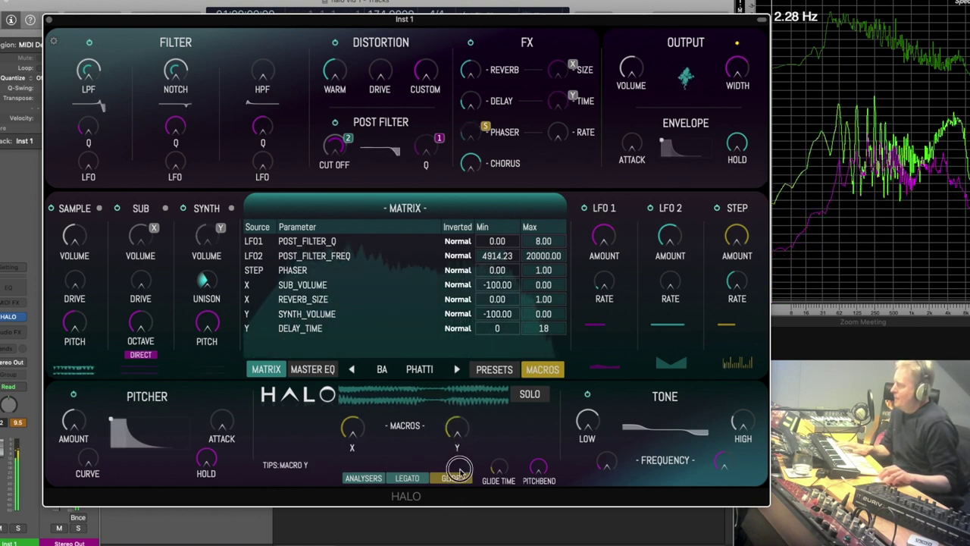
pyautogui.click(366, 422)
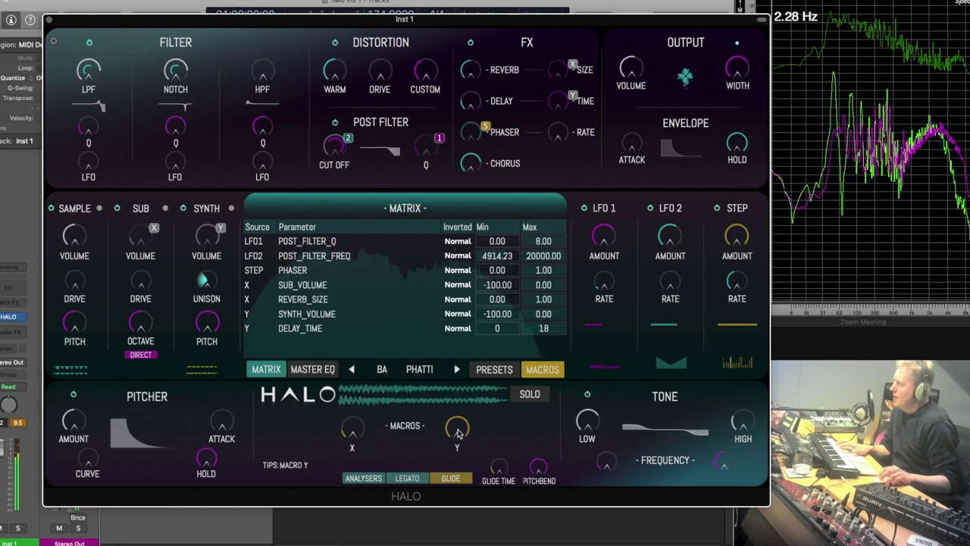
pyautogui.click(444, 482)
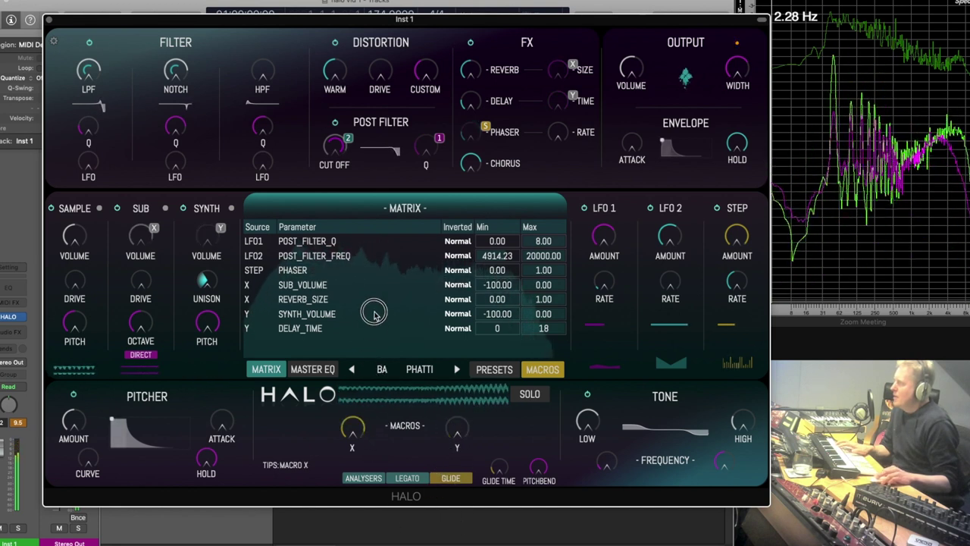
# Step: Remove the modulation controls from the sub volume, the synth volume and the phaser mix
pyautogui.rightClick(138, 238)
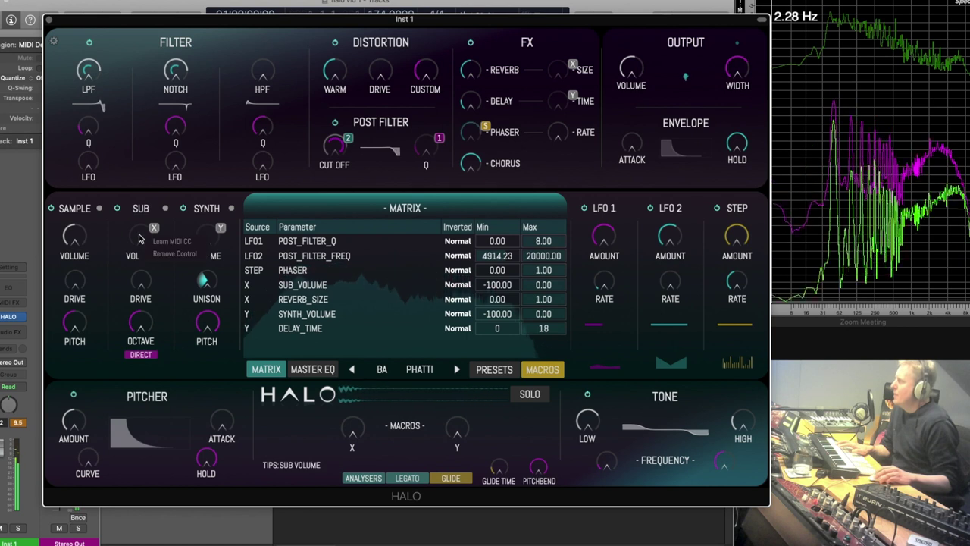
pyautogui.click(175, 253)
pyautogui.rightClick(207, 237)
pyautogui.click(241, 252)
pyautogui.rightClick(471, 132)
pyautogui.click(502, 148)
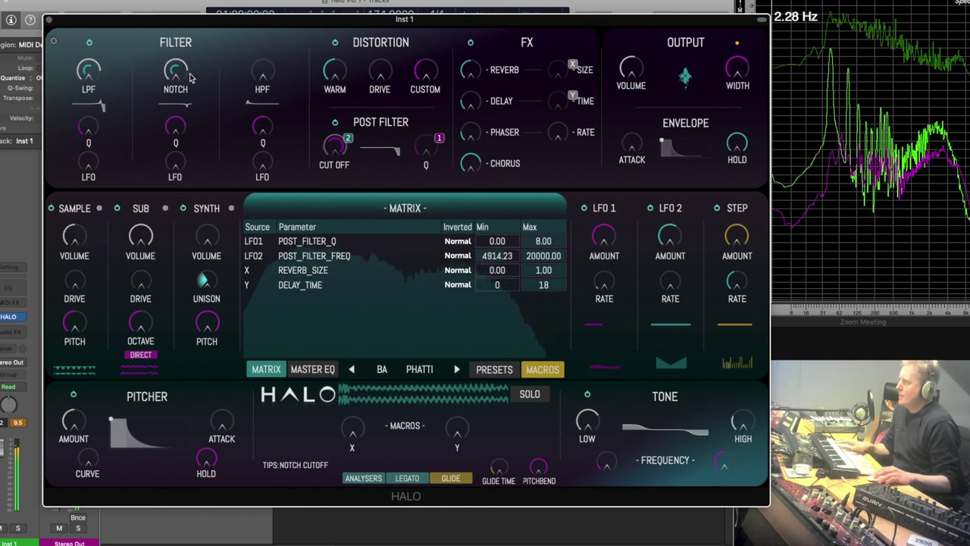
# Step: Remove the macro controls from the reverb size and the delay time
pyautogui.rightClick(552, 74)
pyautogui.click(538, 91)
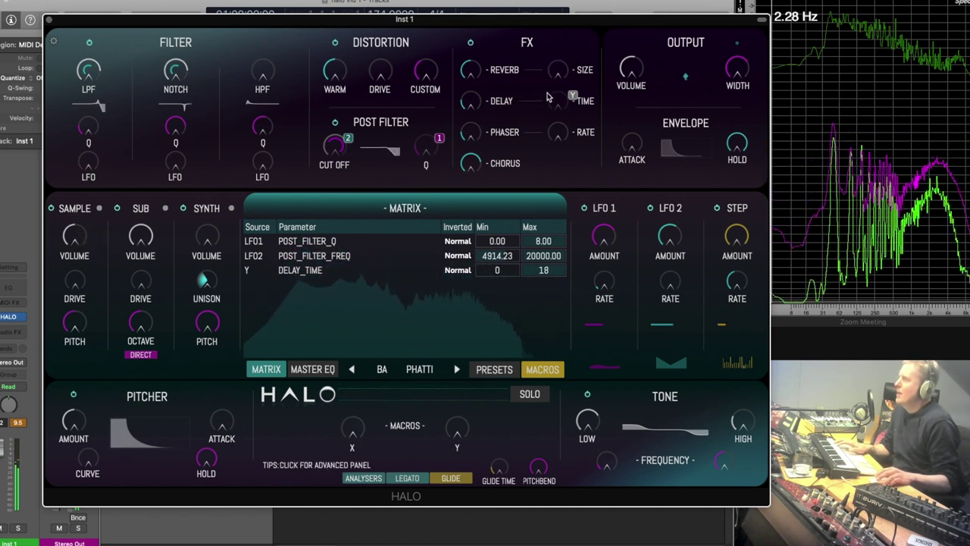
pyautogui.rightClick(556, 103)
pyautogui.click(539, 123)
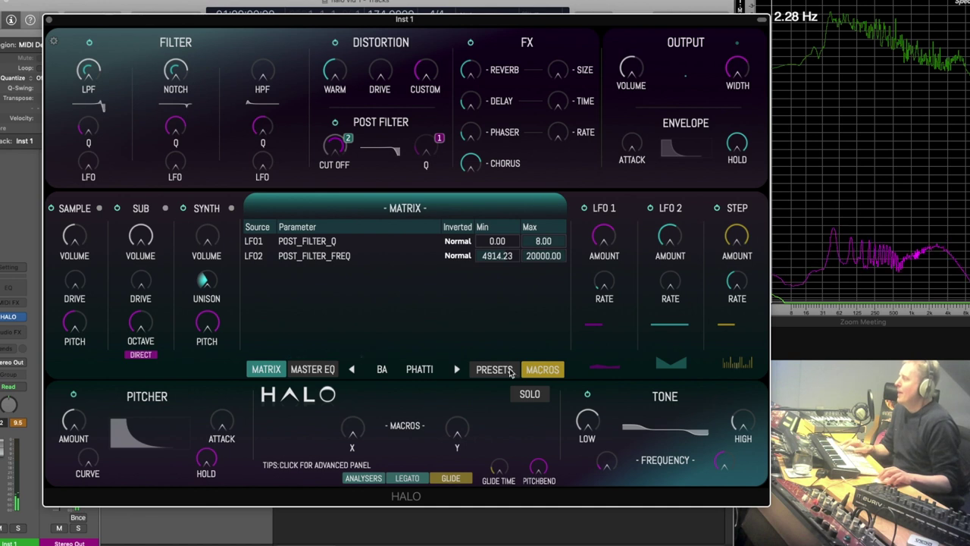
# Step: Hide the macros and matrix, show the master EQ and load the next preset, PRESSURE
pyautogui.click(542, 369)
pyautogui.click(278, 371)
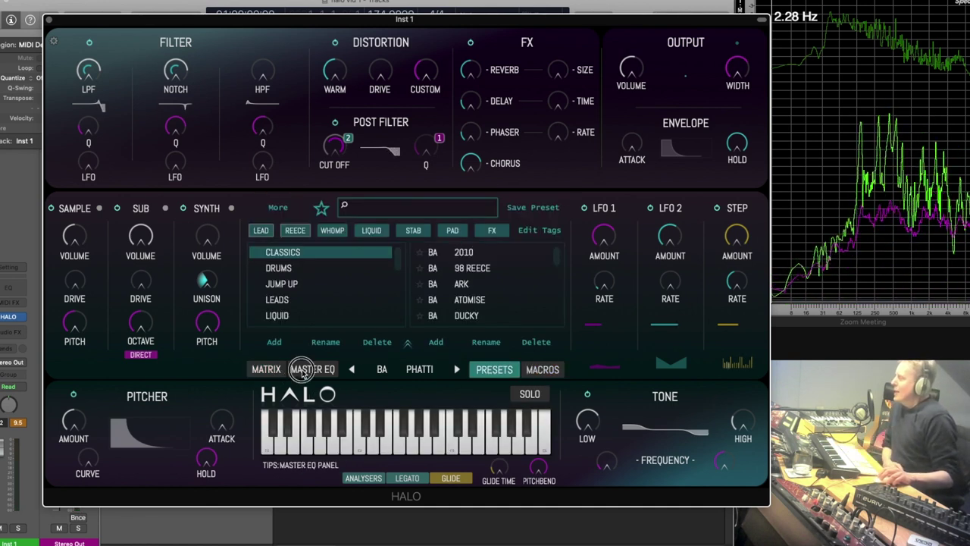
pyautogui.click(303, 369)
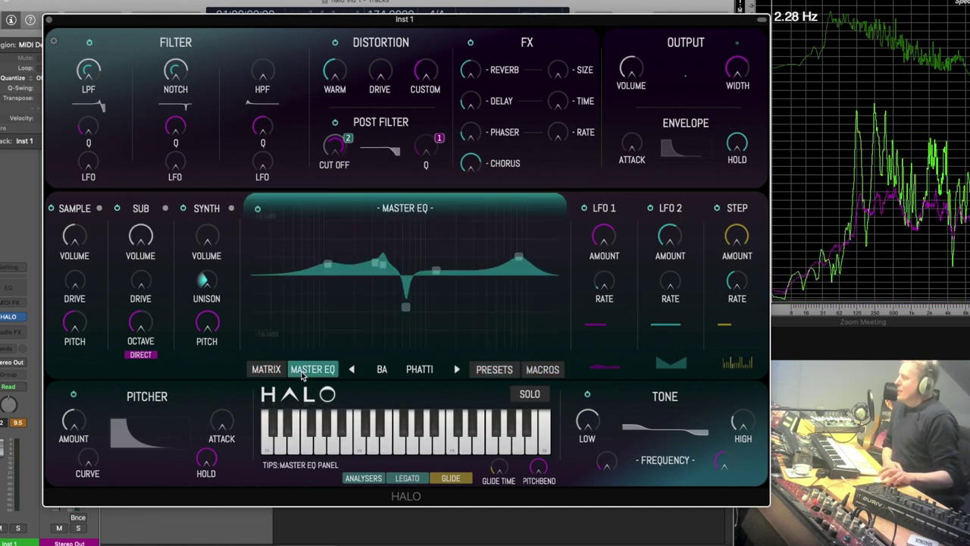
pyautogui.click(457, 370)
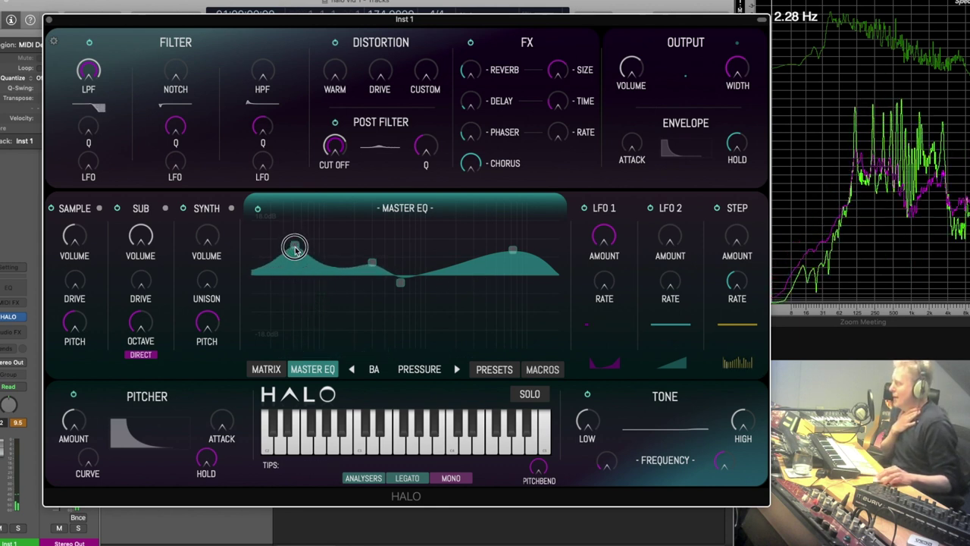
# Step: Add a master EQ band boosting about 10 dB near 120 Hz, and disable and re-enable it
pyautogui.moveTo(327, 239); pyautogui.dragTo(329, 237)
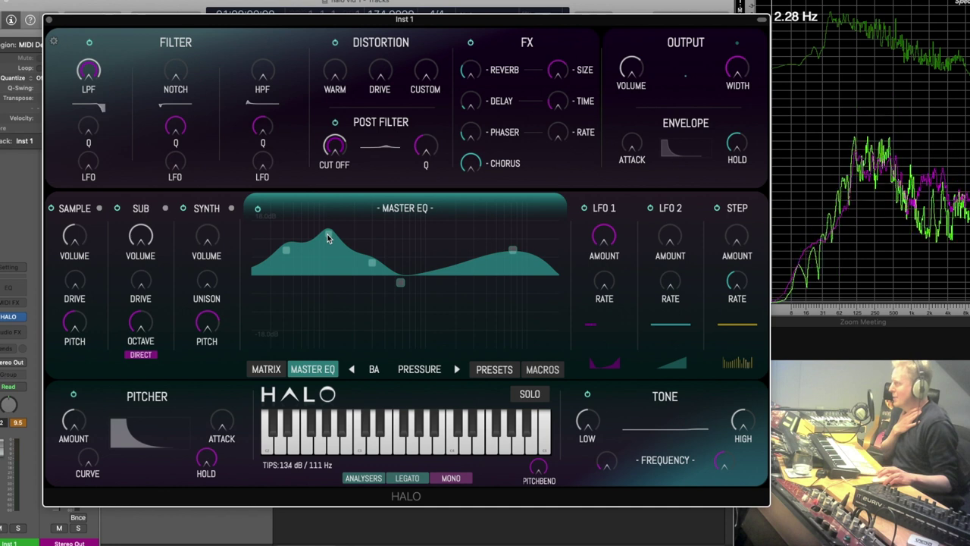
pyautogui.rightClick(328, 238)
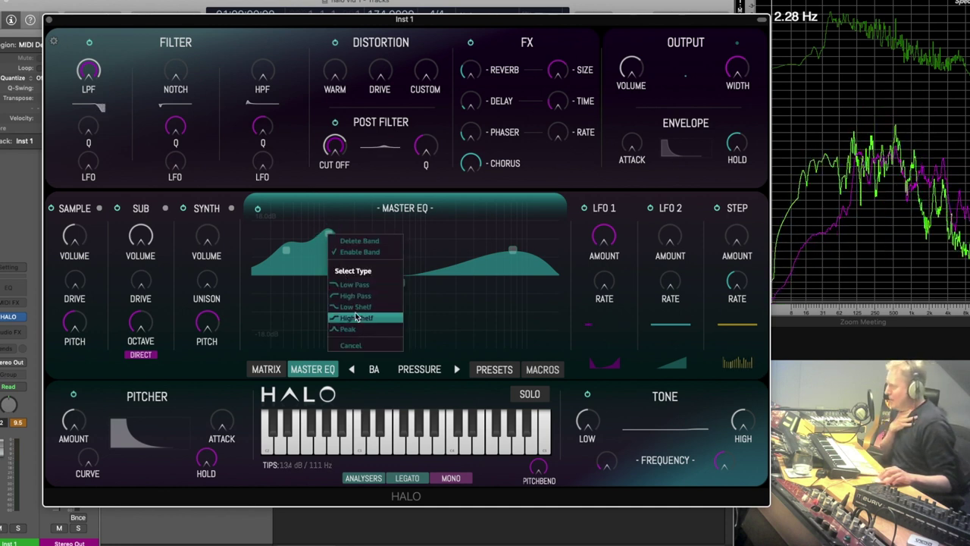
pyautogui.click(365, 256)
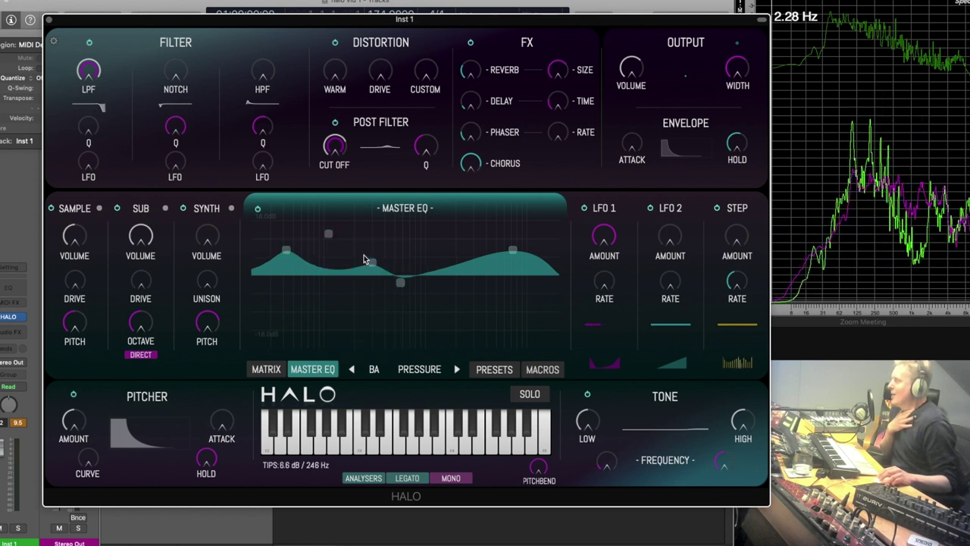
pyautogui.rightClick(328, 235)
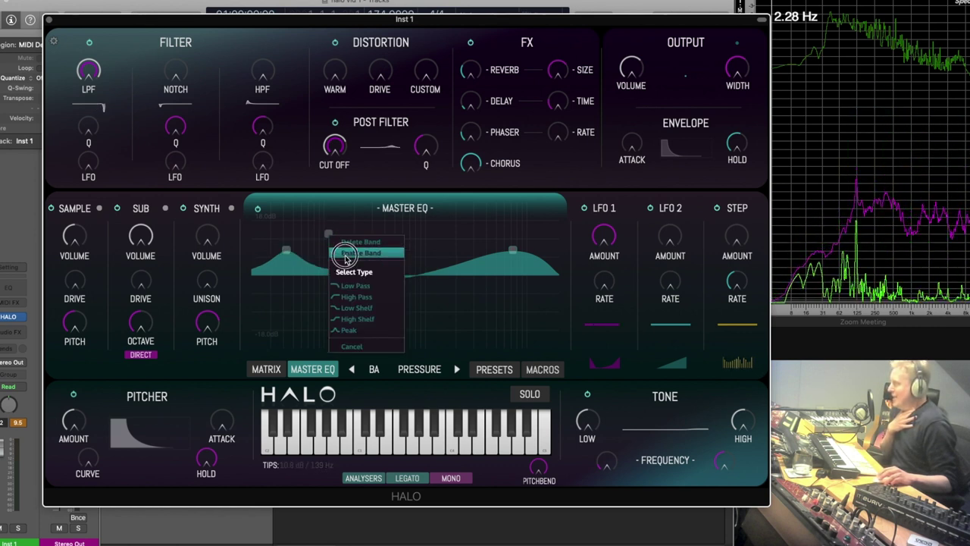
pyautogui.click(347, 255)
# Step: Change the new low-frequency EQ band's type to High Shelf and review the other band options
pyautogui.rightClick(328, 238)
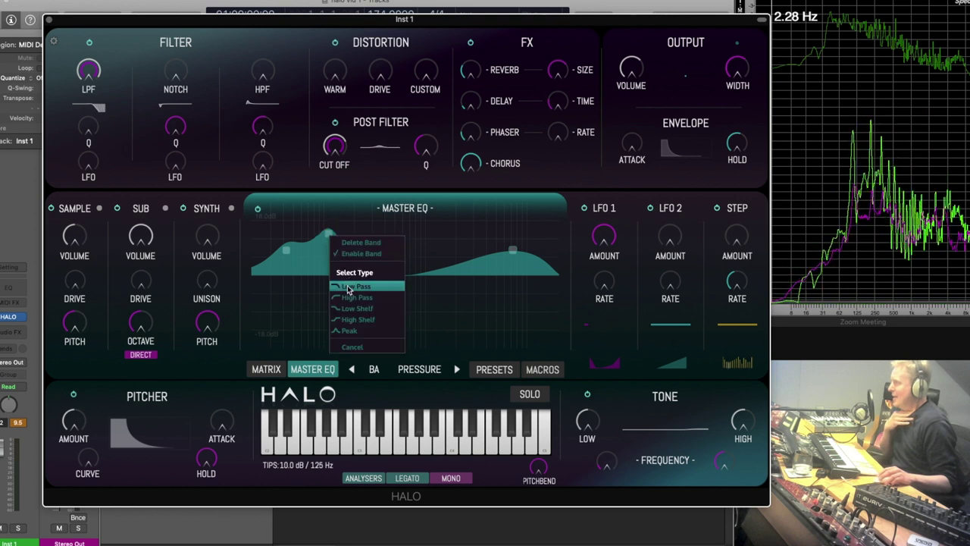
pyautogui.click(350, 320)
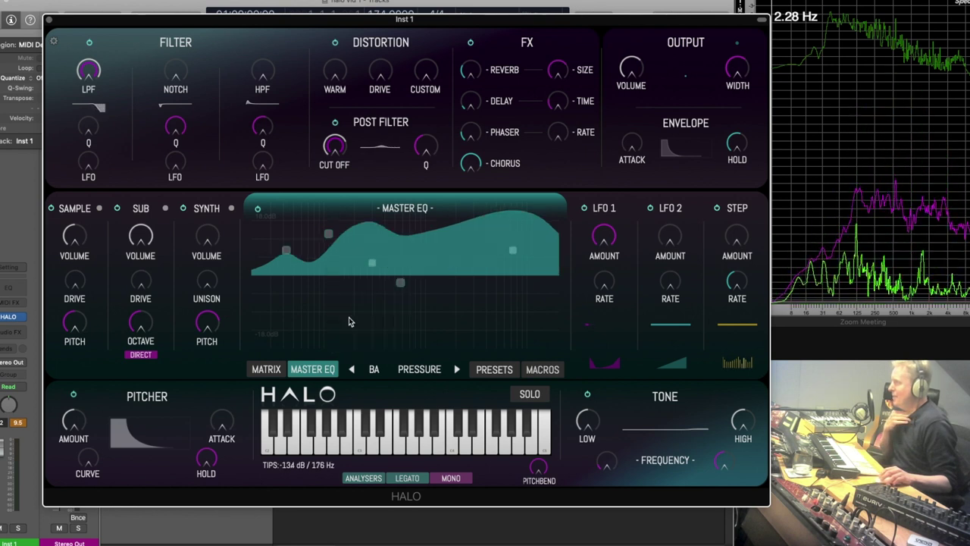
pyautogui.rightClick(329, 237)
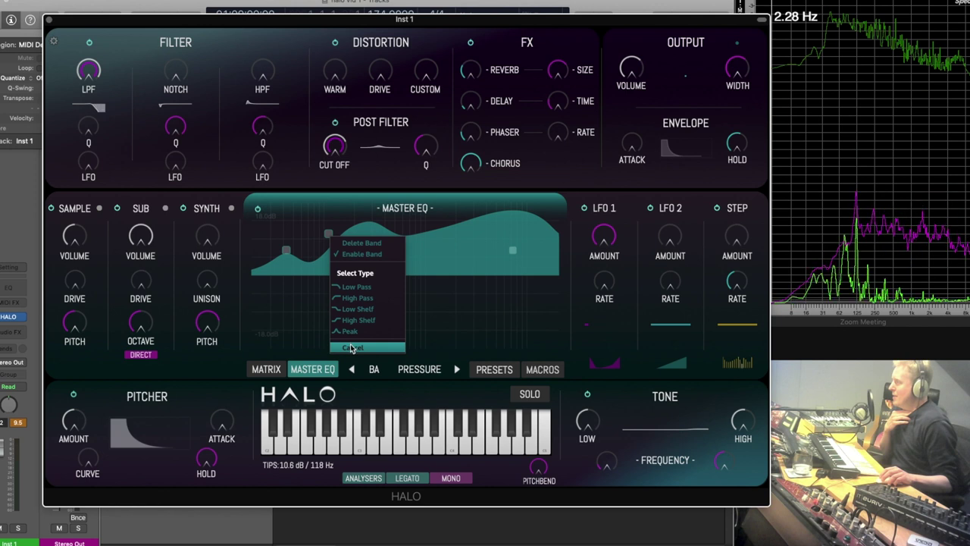
pyautogui.click(356, 349)
# Step: Delete the high-shelf band, and place another EQ band in the upper mids and move it up beside the high-frequency peak
pyautogui.rightClick(329, 236)
pyautogui.click(339, 249)
pyautogui.moveTo(338, 248); pyautogui.dragTo(471, 285)
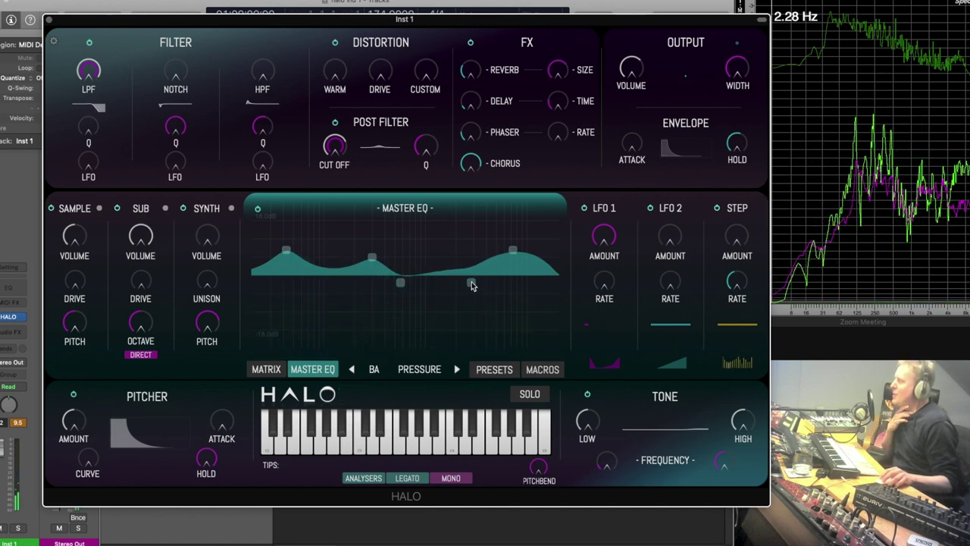
pyautogui.moveTo(472, 285); pyautogui.dragTo(522, 261)
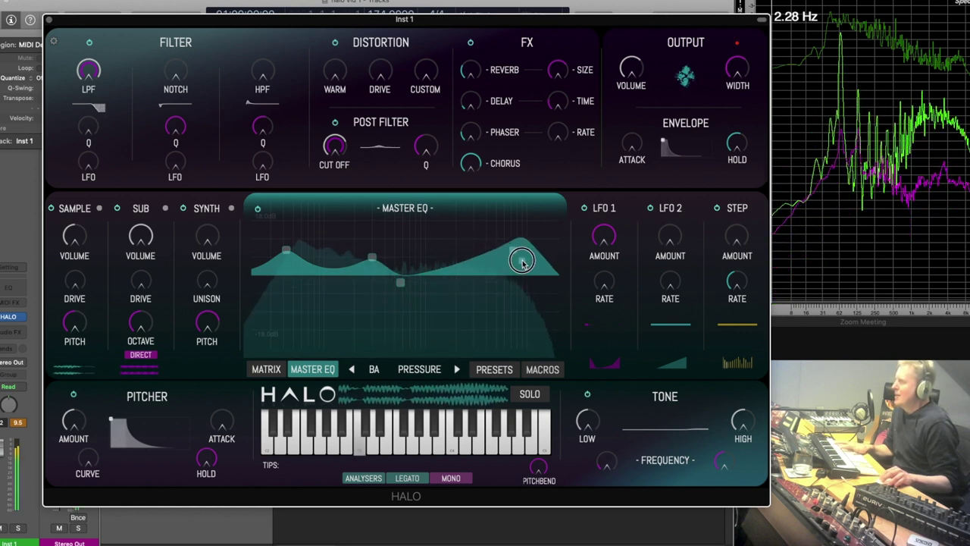
# Step: Delete all master EQ bands, and place several new bands across the empty curve
pyautogui.rightClick(420, 244)
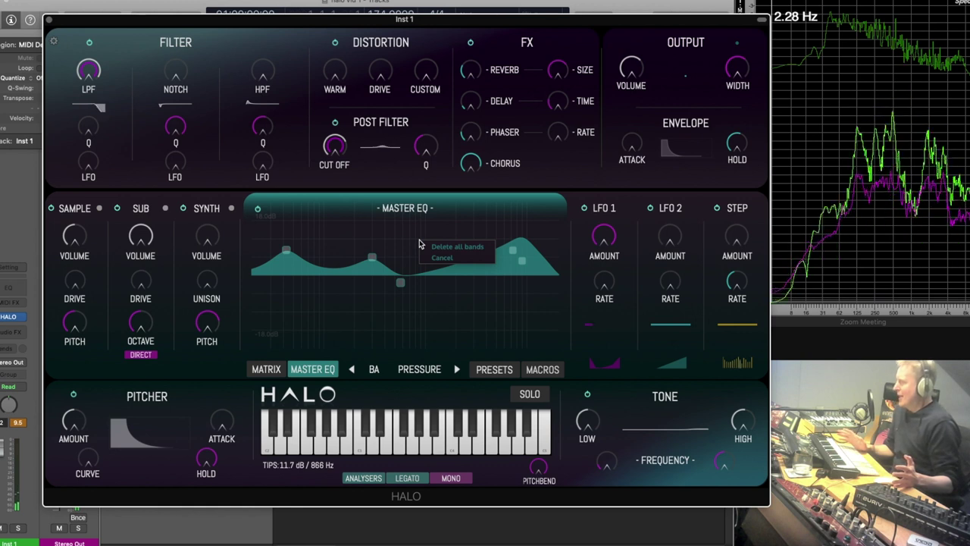
pyautogui.click(438, 247)
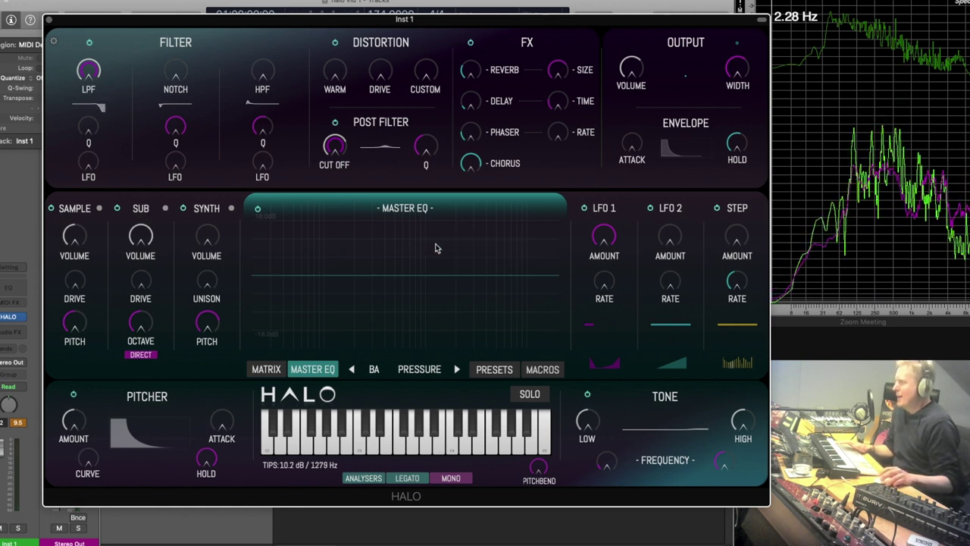
pyautogui.click(397, 260)
pyautogui.doubleClick(340, 255)
pyautogui.doubleClick(394, 289)
pyautogui.doubleClick(482, 252)
# Step: Load the next preset, PUNCH, and add a master EQ band moved to near 0 dB under the high-frequency peak
pyautogui.click(457, 369)
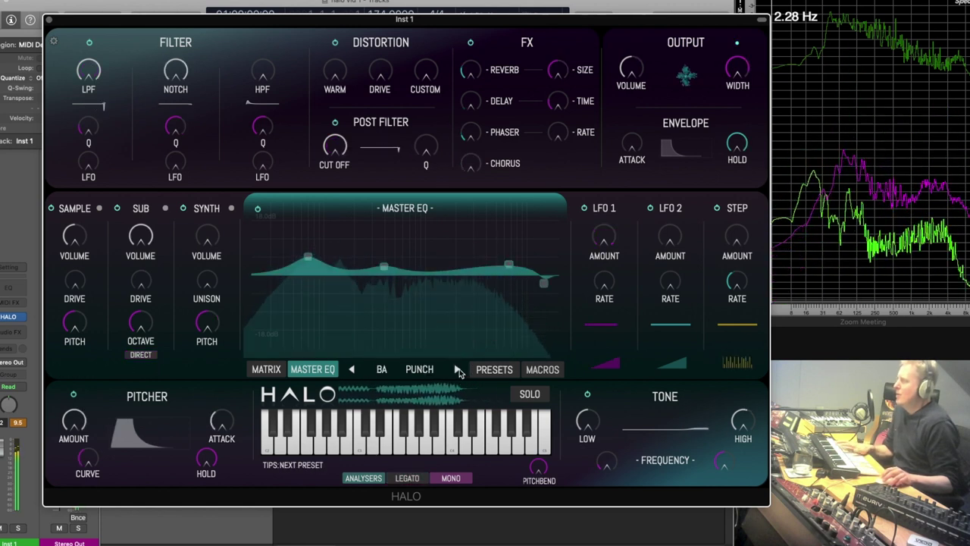
pyautogui.doubleClick(444, 267)
pyautogui.moveTo(443, 267); pyautogui.dragTo(506, 271)
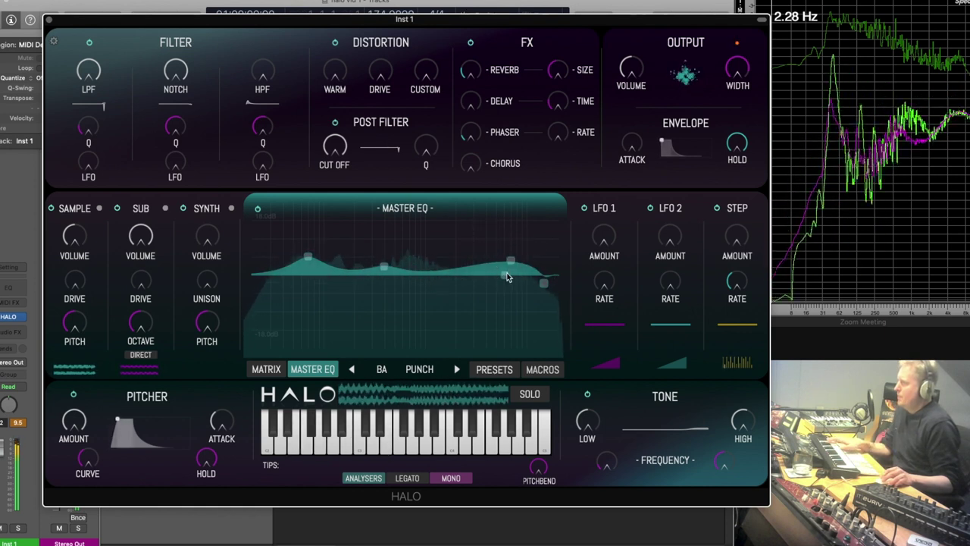
# Step: Look over the preset browser and the post filter types, and briefly show and hide the macros
pyautogui.click(491, 370)
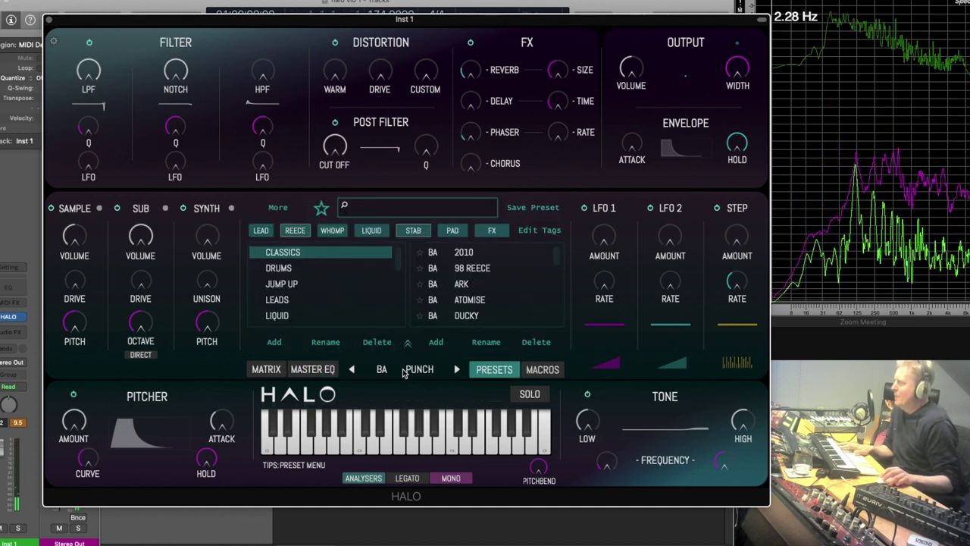
pyautogui.click(381, 165)
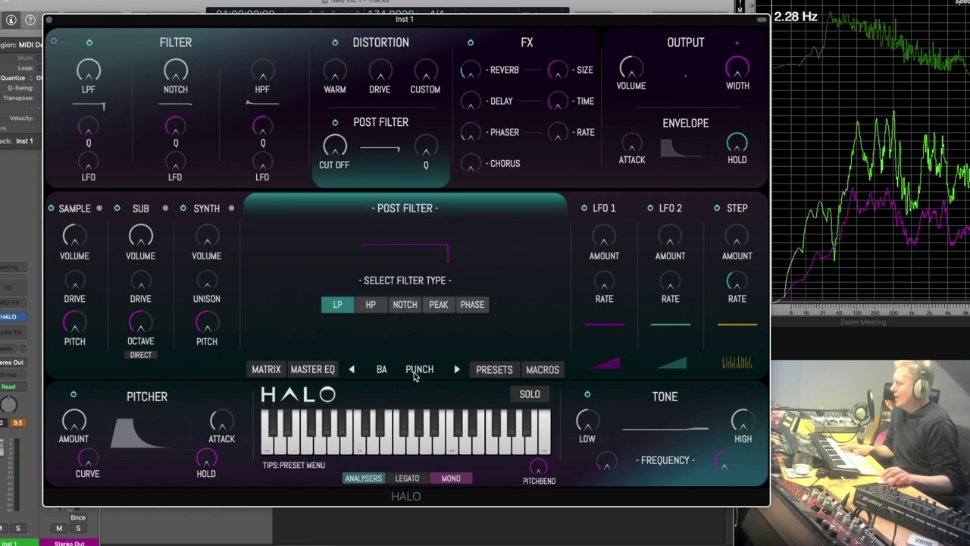
pyautogui.click(418, 369)
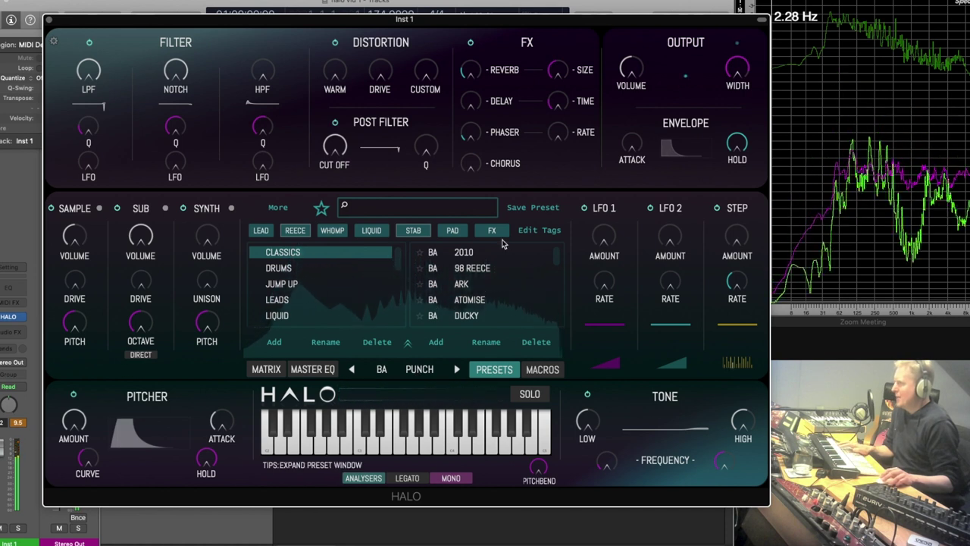
pyautogui.click(544, 370)
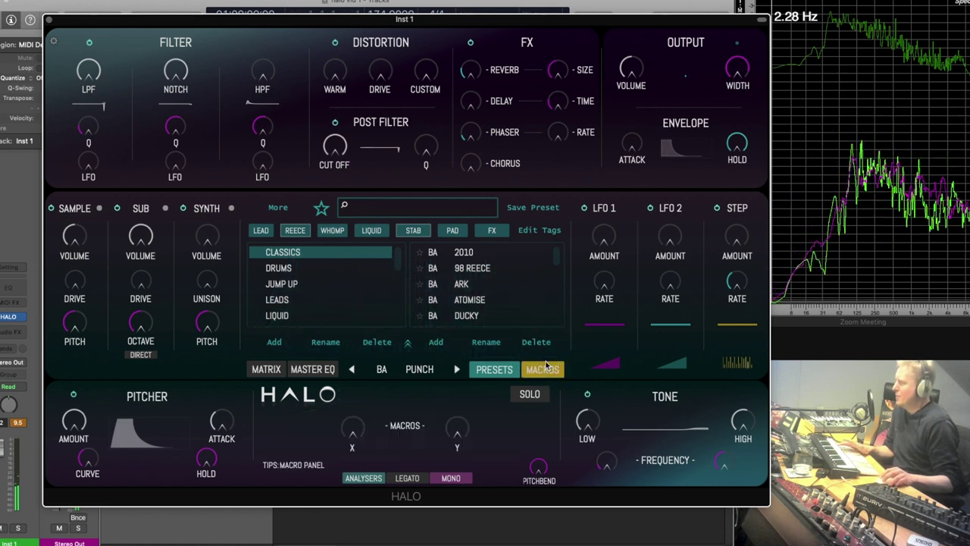
pyautogui.click(544, 370)
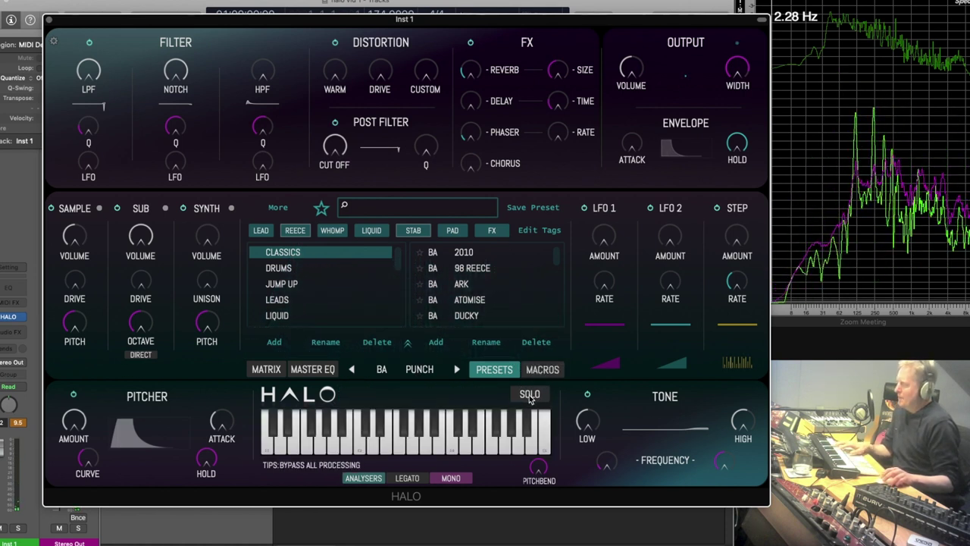
# Step: Solo the raw sample of the PUNCH preset on and off repeatedly to compare it with the full processing
pyautogui.click(529, 395)
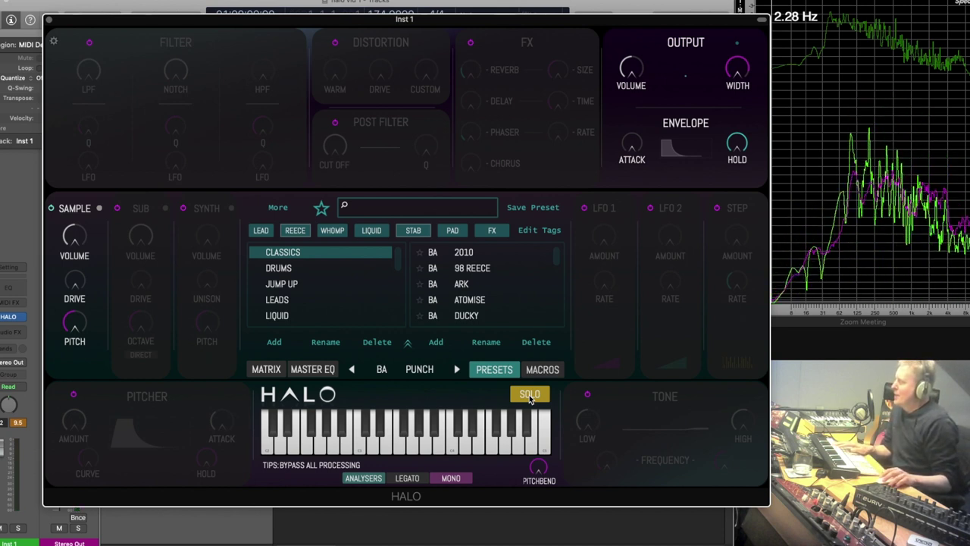
pyautogui.click(529, 395)
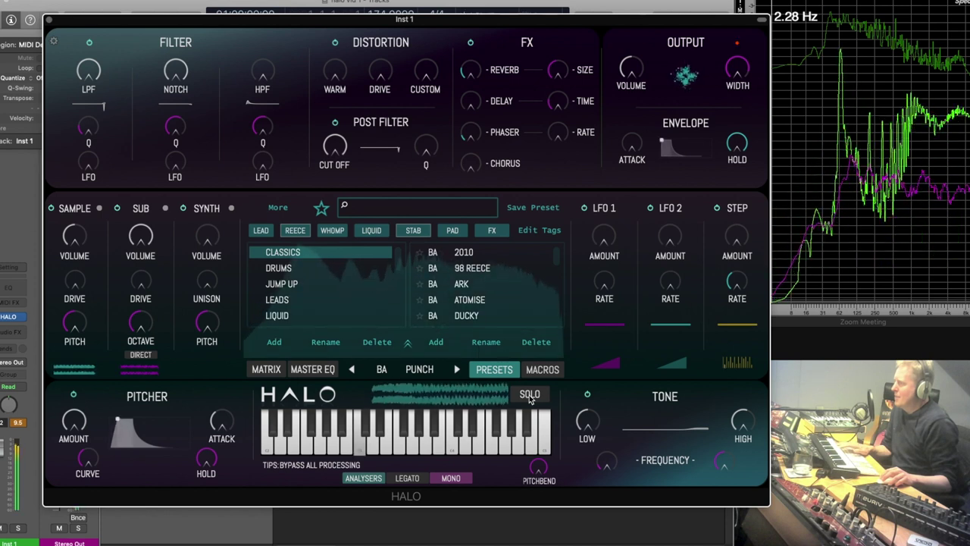
pyautogui.click(529, 395)
pyautogui.click(529, 395)
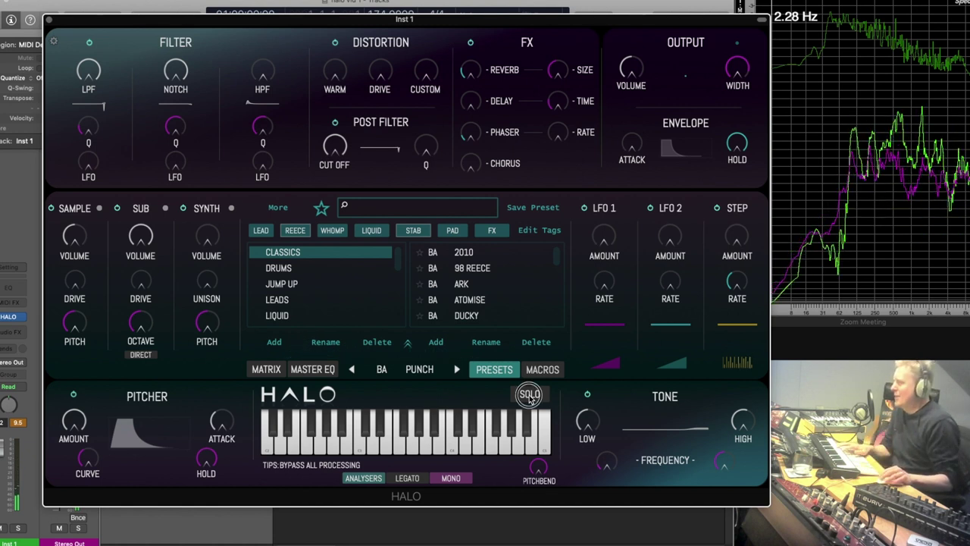
pyautogui.click(529, 394)
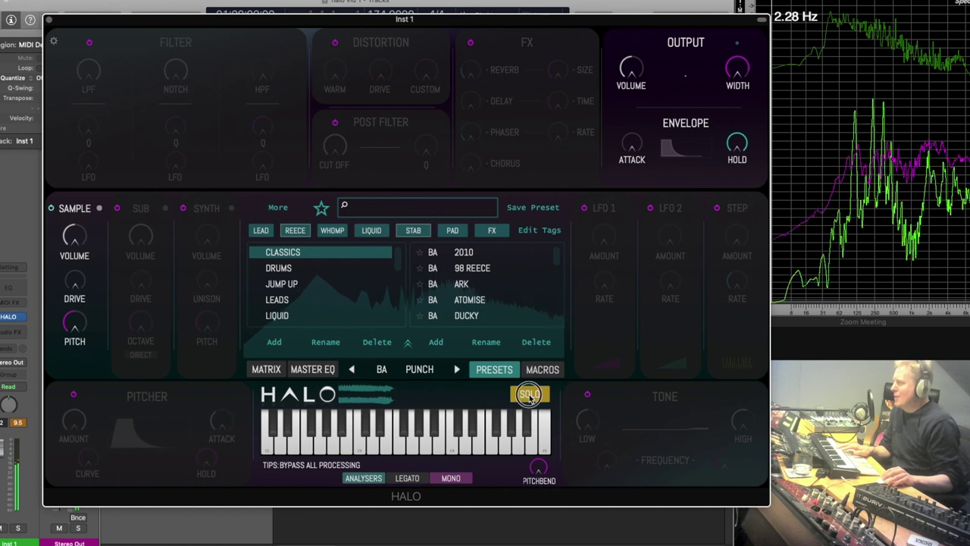
pyautogui.click(529, 394)
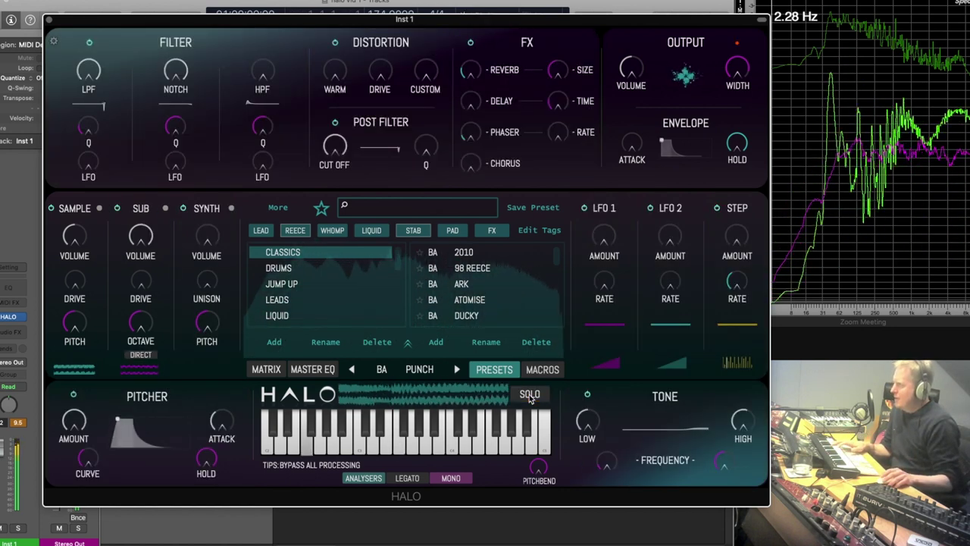
# Step: Load the next preset, RAMFLAM, and toggle the sample solo on and off to compare
pyautogui.click(456, 370)
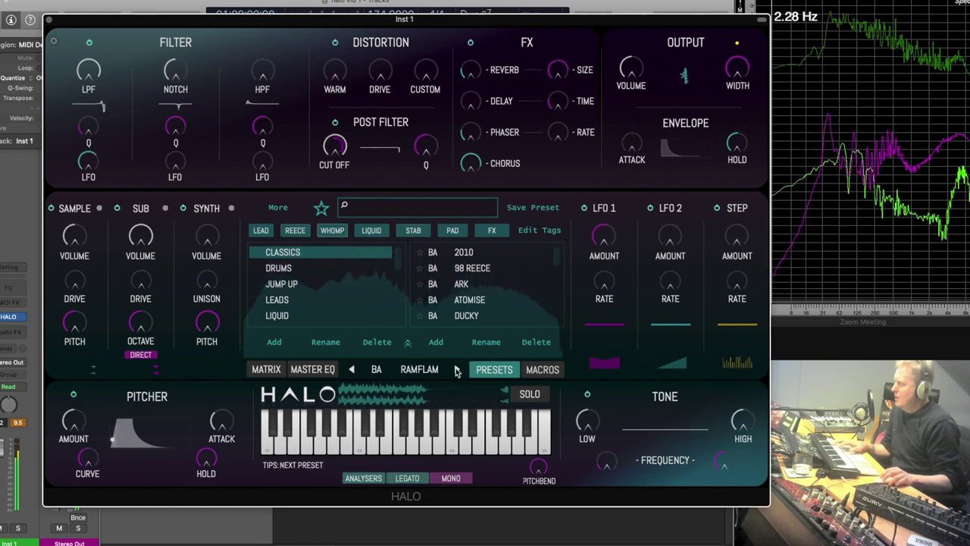
pyautogui.click(530, 395)
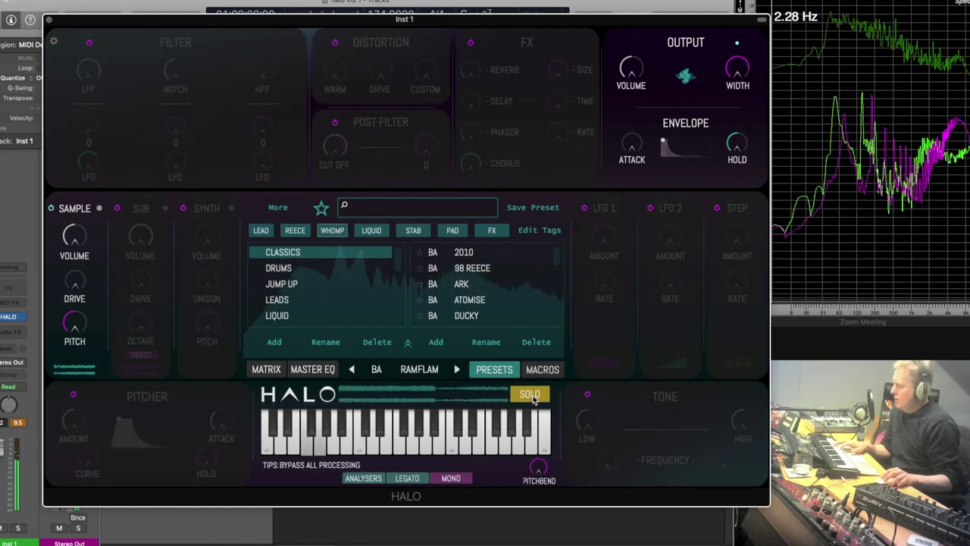
pyautogui.click(532, 396)
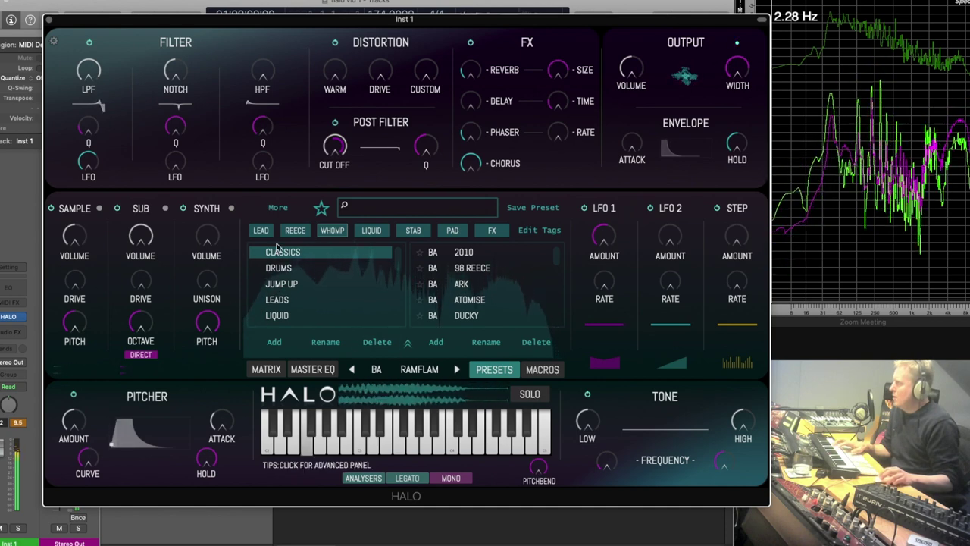
# Step: Show the sample settings, try reverse mode with a start point of about 0.35, and turn reverse off
pyautogui.click(97, 289)
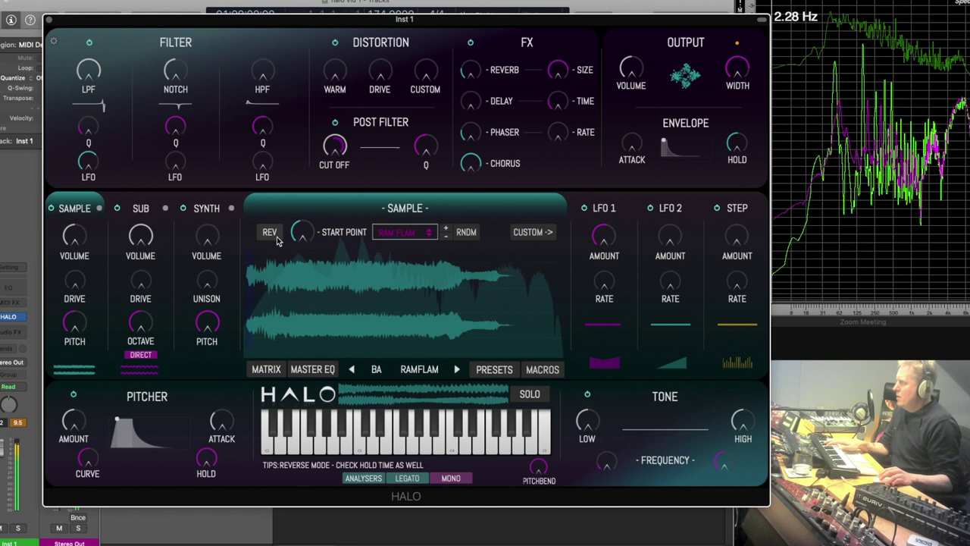
pyautogui.moveTo(295, 237); pyautogui.dragTo(332, 237)
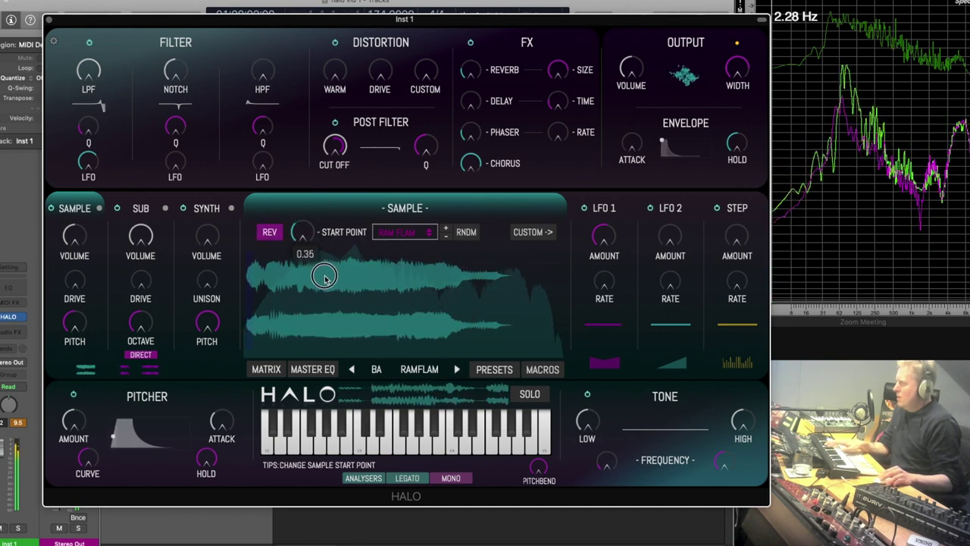
pyautogui.click(269, 232)
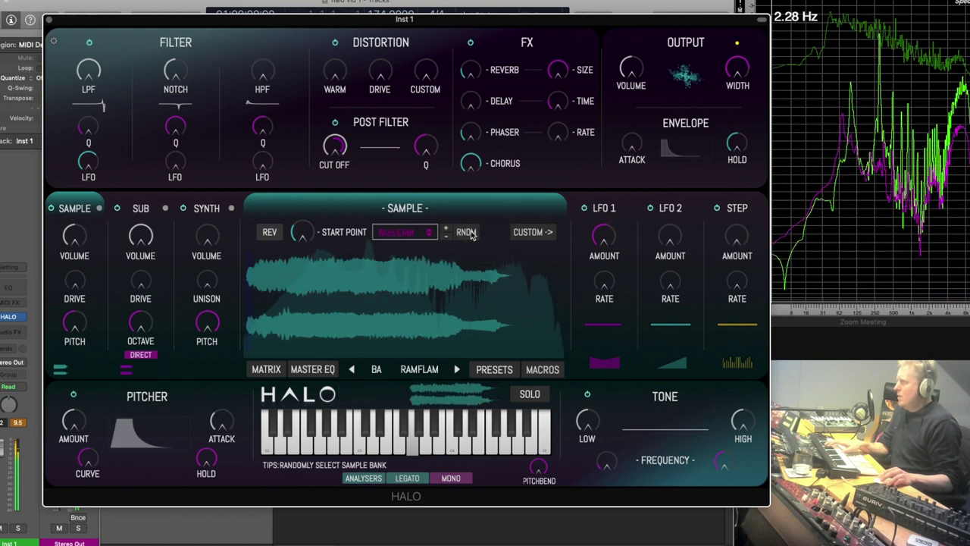
# Step: Cycle through random sample banks, varying the start point, stop on MASK and turn on reverse mode
pyautogui.click(471, 235)
pyautogui.click(468, 233)
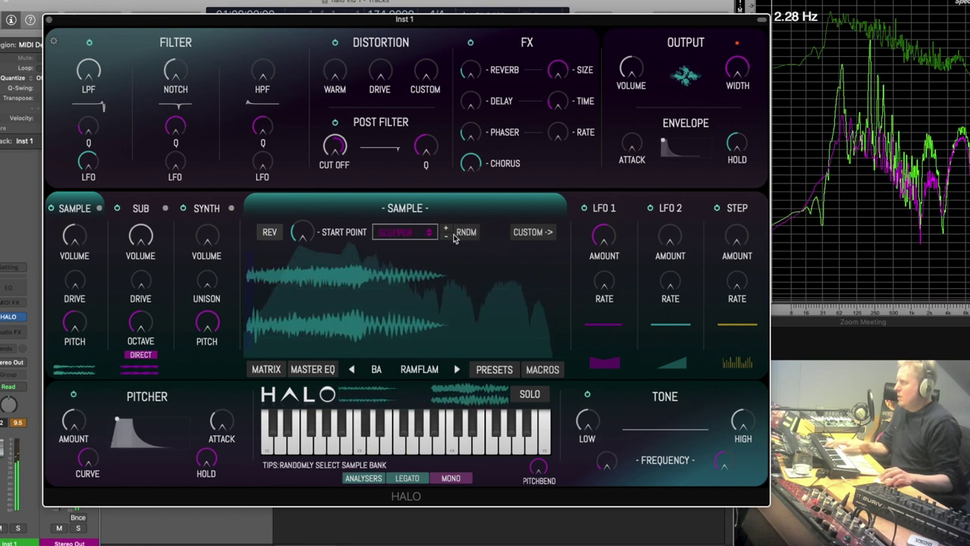
pyautogui.click(445, 235)
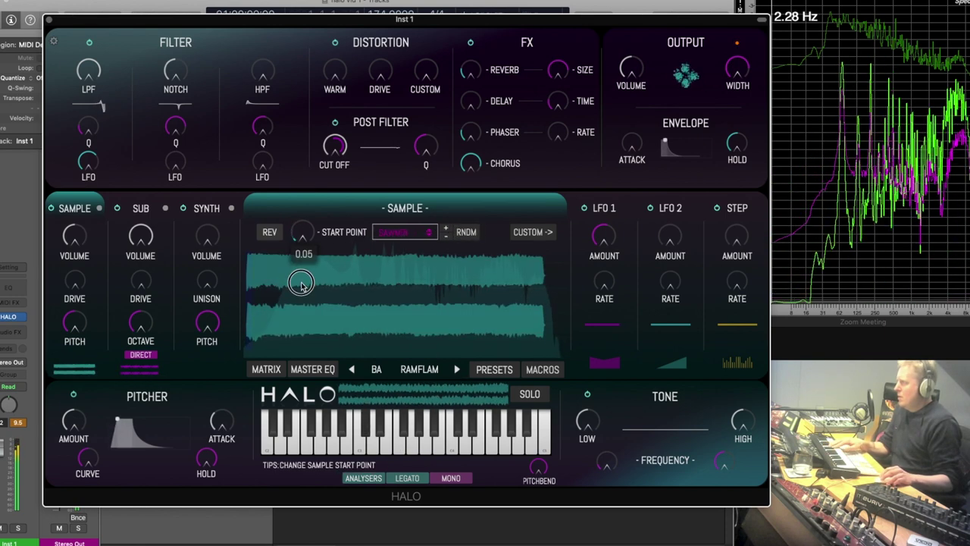
pyautogui.click(468, 235)
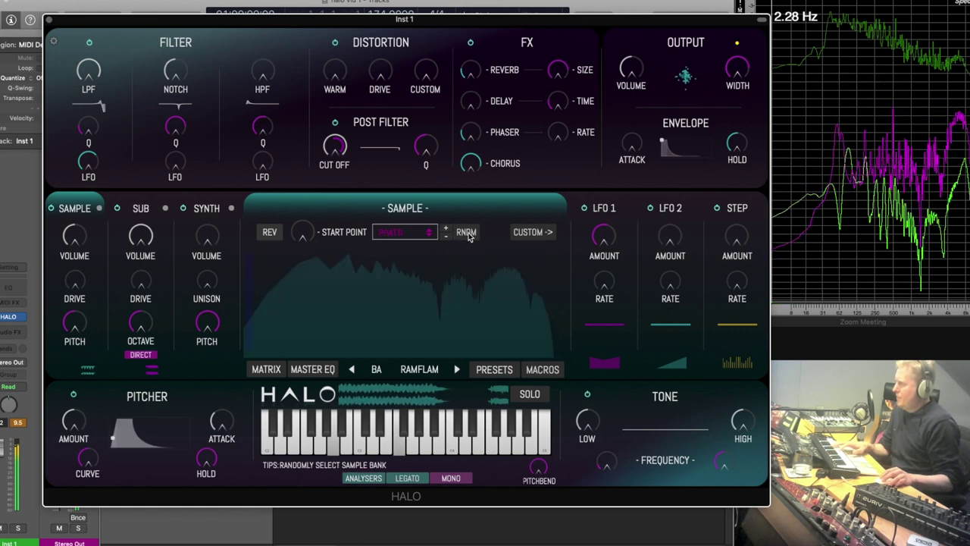
pyautogui.click(468, 235)
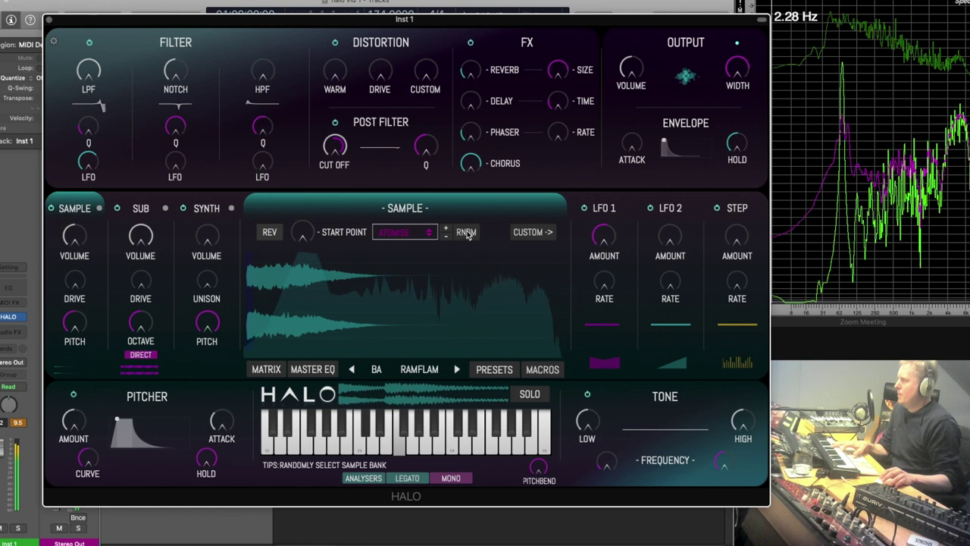
pyautogui.click(466, 235)
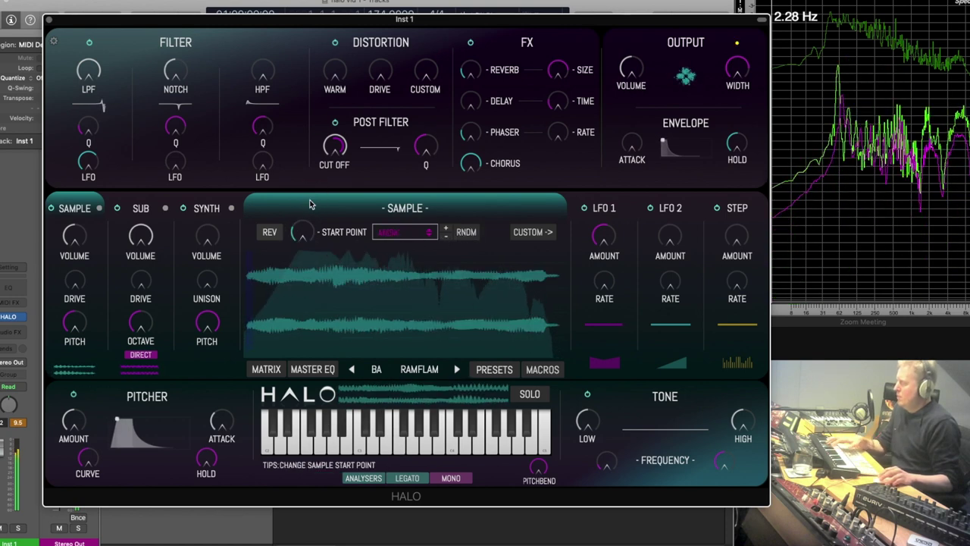
pyautogui.click(269, 232)
pyautogui.click(313, 217)
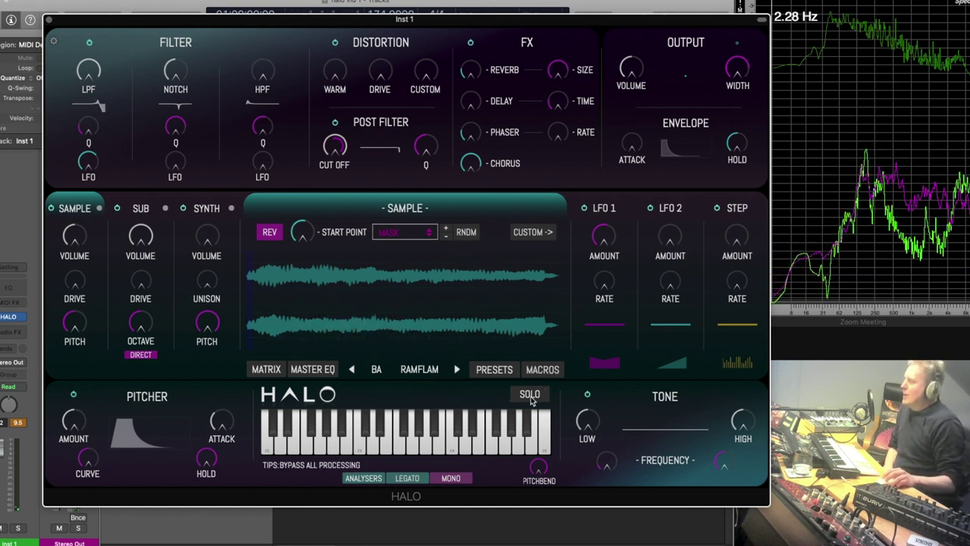
# Step: In the plugin settings, try a UI zoom factor of 100% and set it back to 125%
pyautogui.click(53, 41)
pyautogui.click(53, 53)
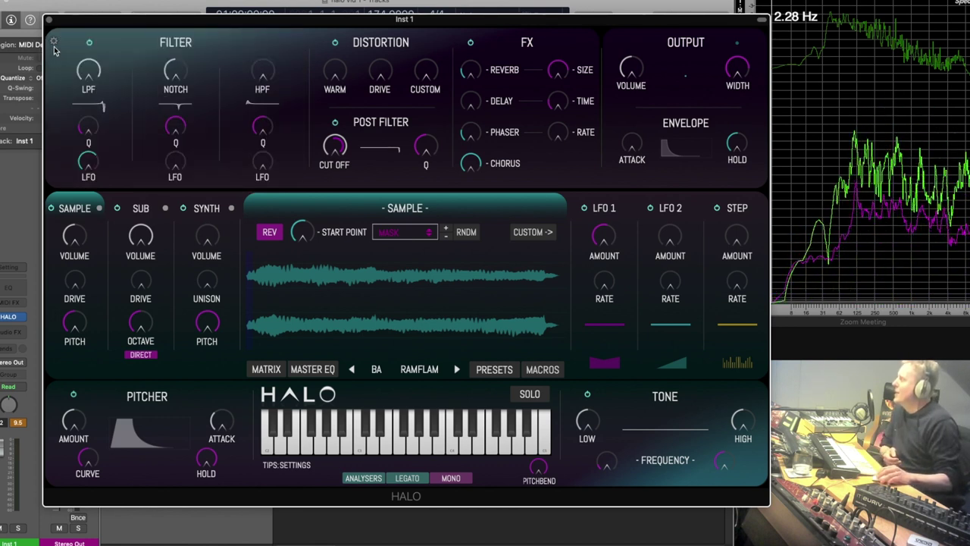
pyautogui.click(53, 41)
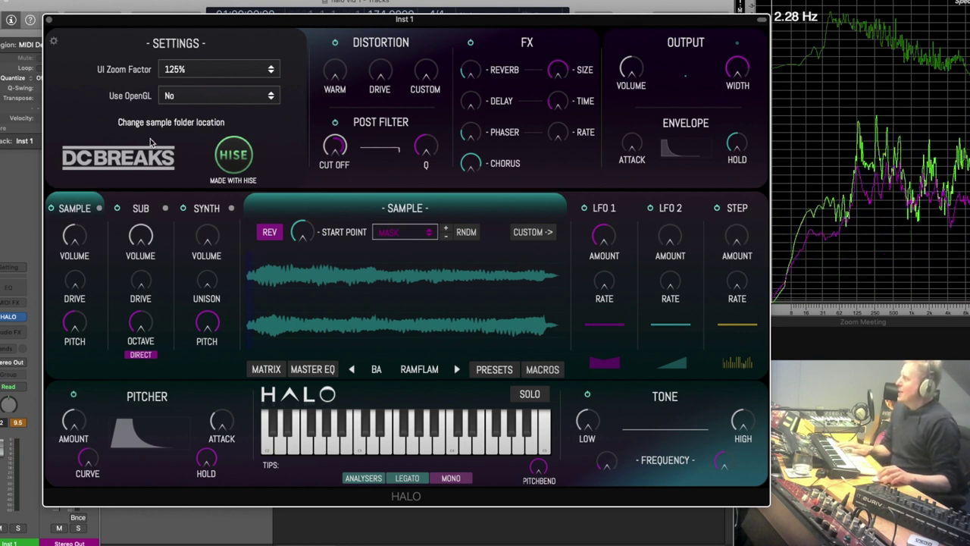
pyautogui.click(205, 70)
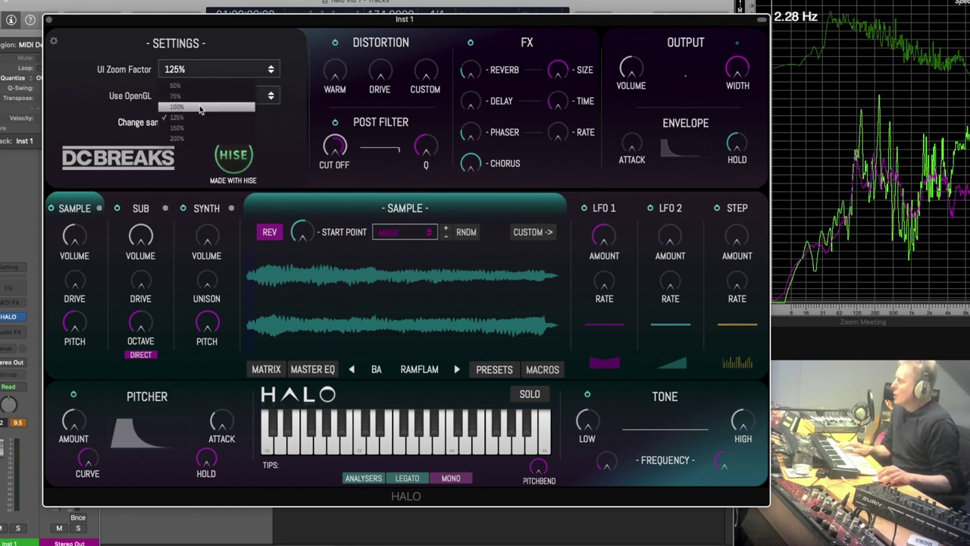
pyautogui.click(203, 107)
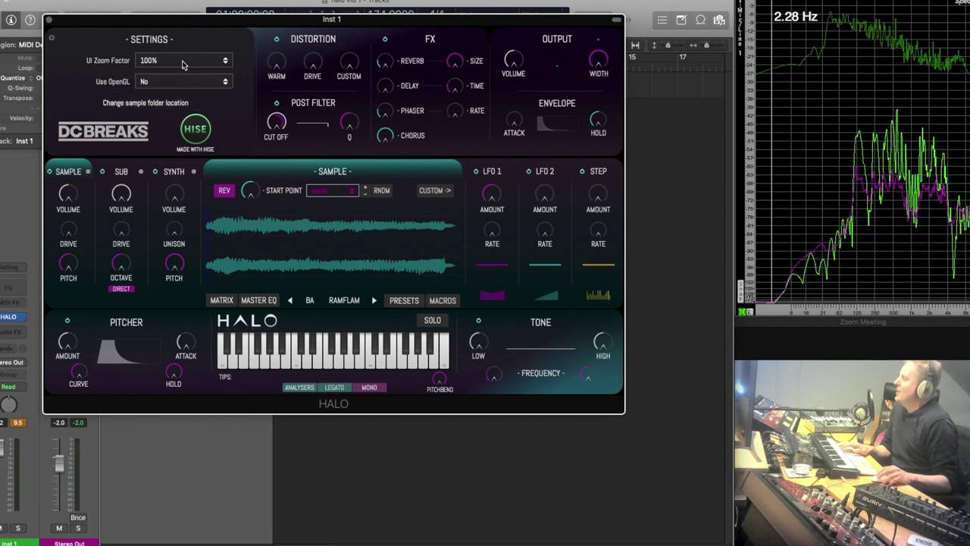
pyautogui.click(182, 64)
pyautogui.click(177, 104)
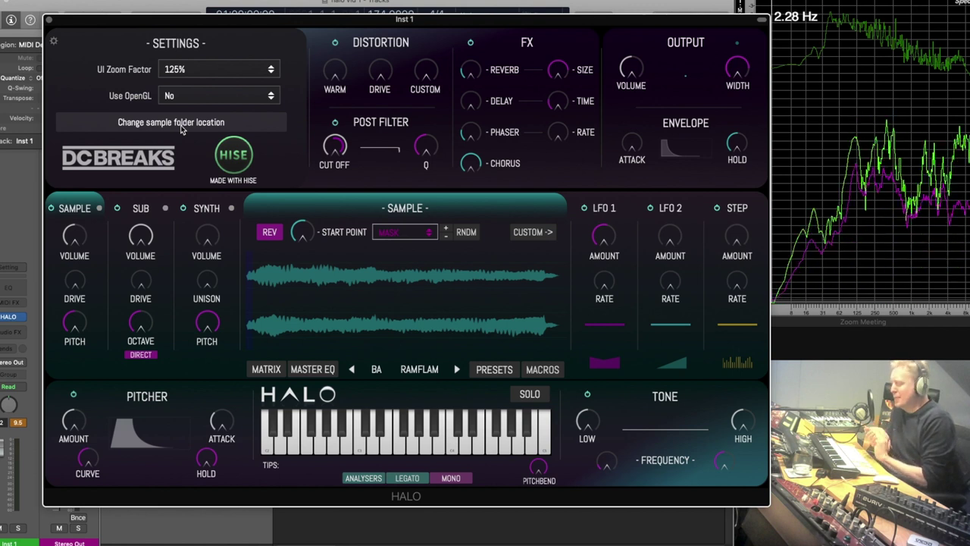
# Step: View the sample folder location chooser, cancel it without changing the folder, and close the settings
pyautogui.click(180, 123)
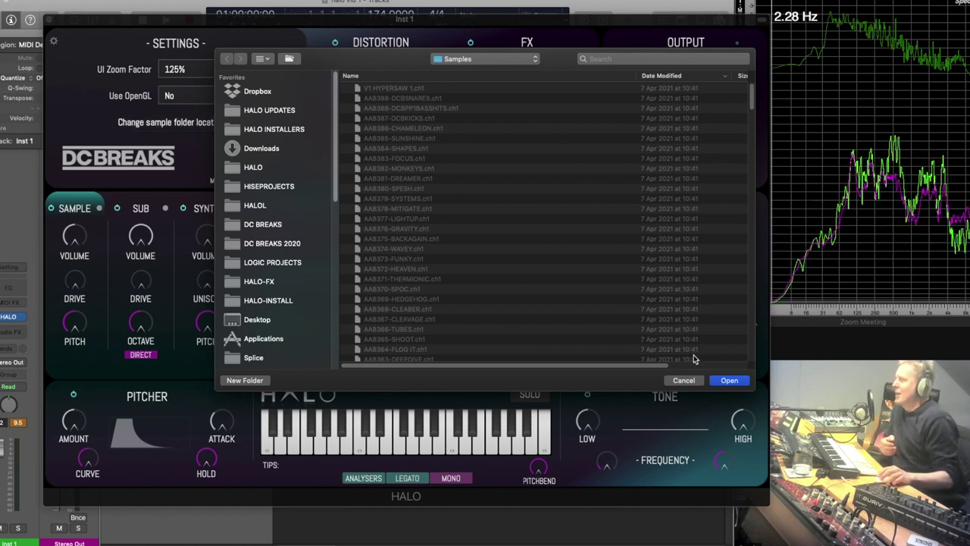
pyautogui.click(684, 380)
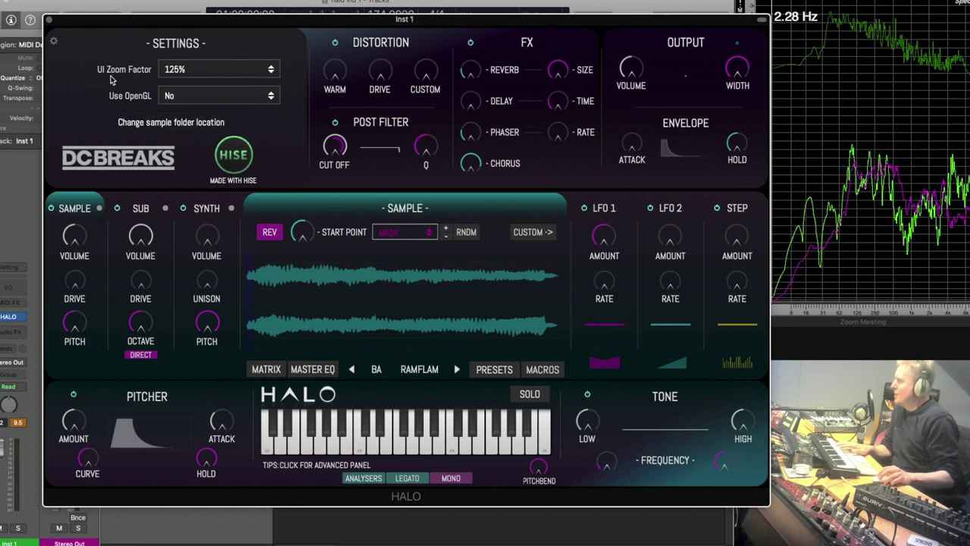
pyautogui.click(52, 44)
# Step: Look at the WHOMP presets in the preset browser, and return to the sample settings
pyautogui.click(494, 370)
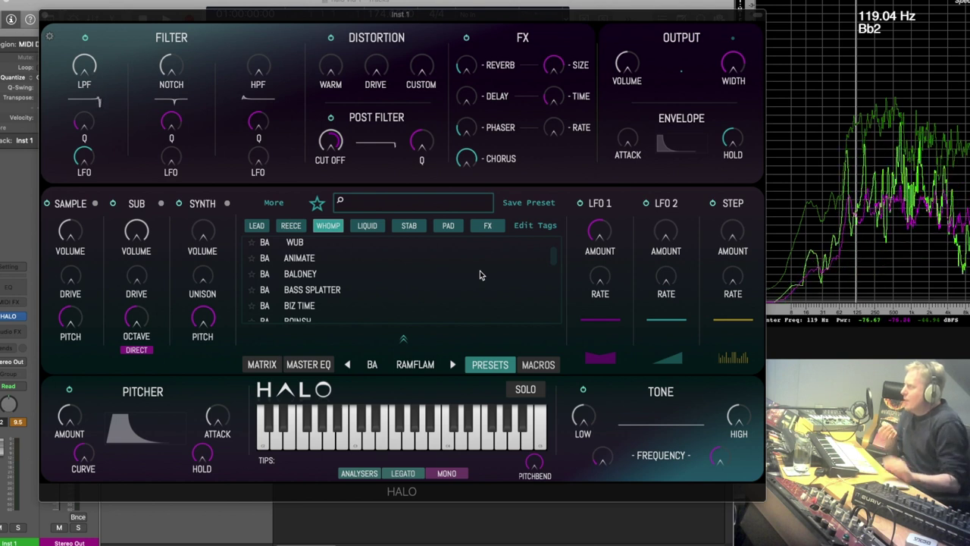
pyautogui.click(91, 273)
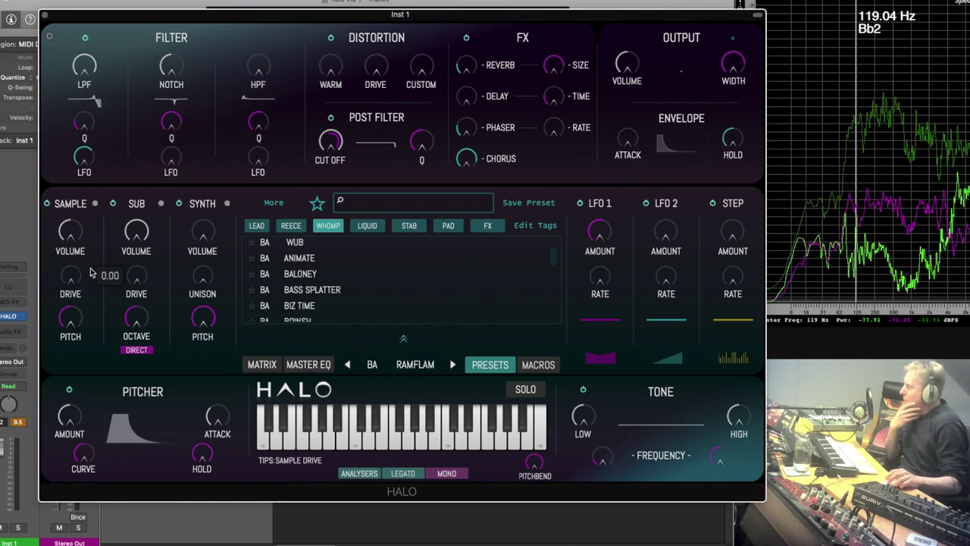
pyautogui.click(92, 272)
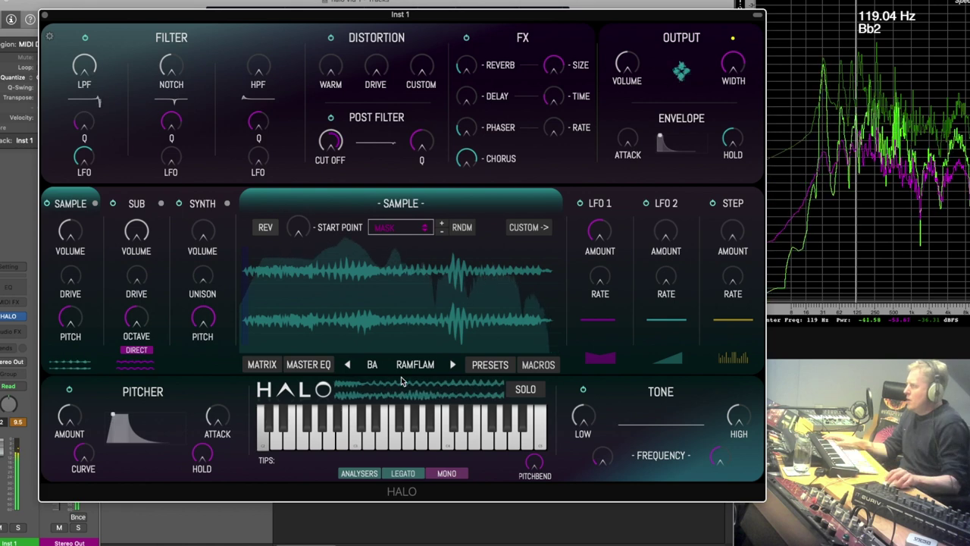
# Step: Step forward from RAMFLAM to the SLINGER preset and on to the following preset
pyautogui.click(452, 365)
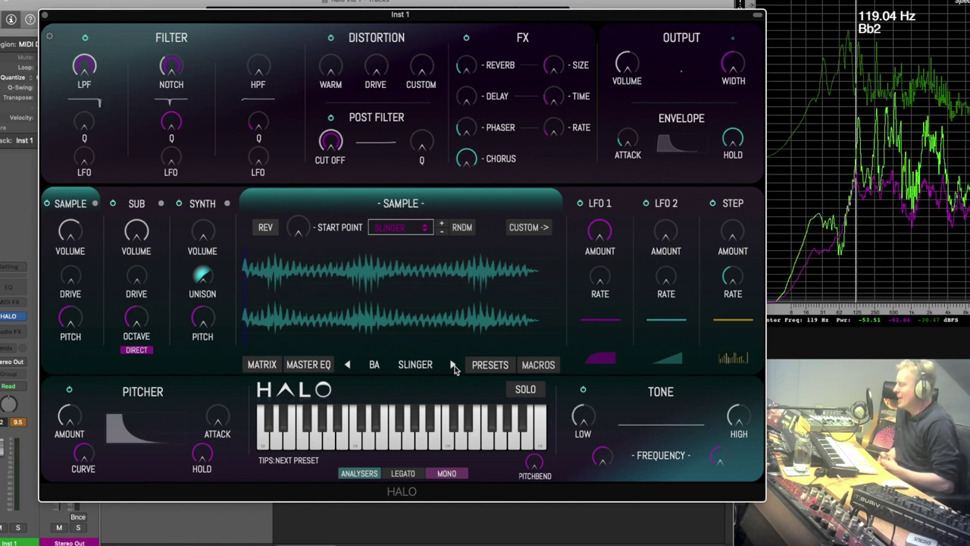
pyautogui.click(453, 365)
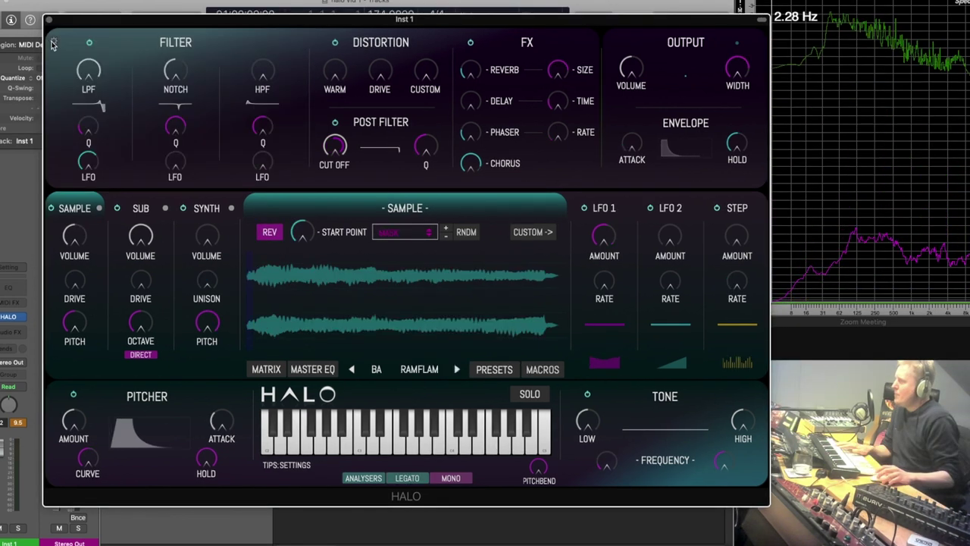